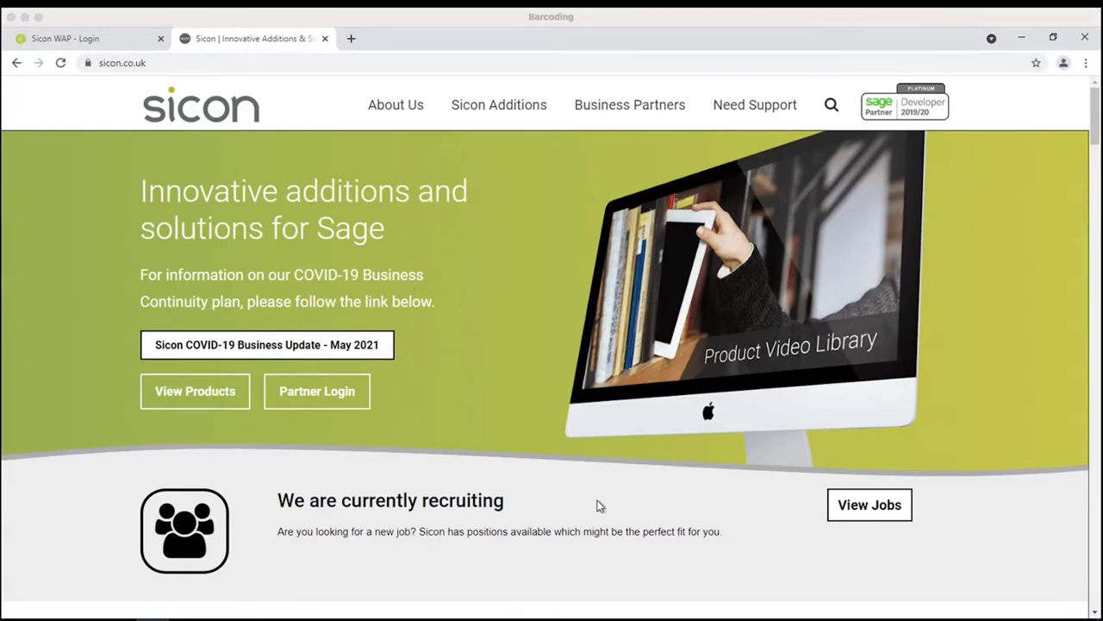
# - Scroll the homepage's Sicon products grid and open the WAP Purchase Requisitions product page
pyautogui.scroll(-10, 600, 505)
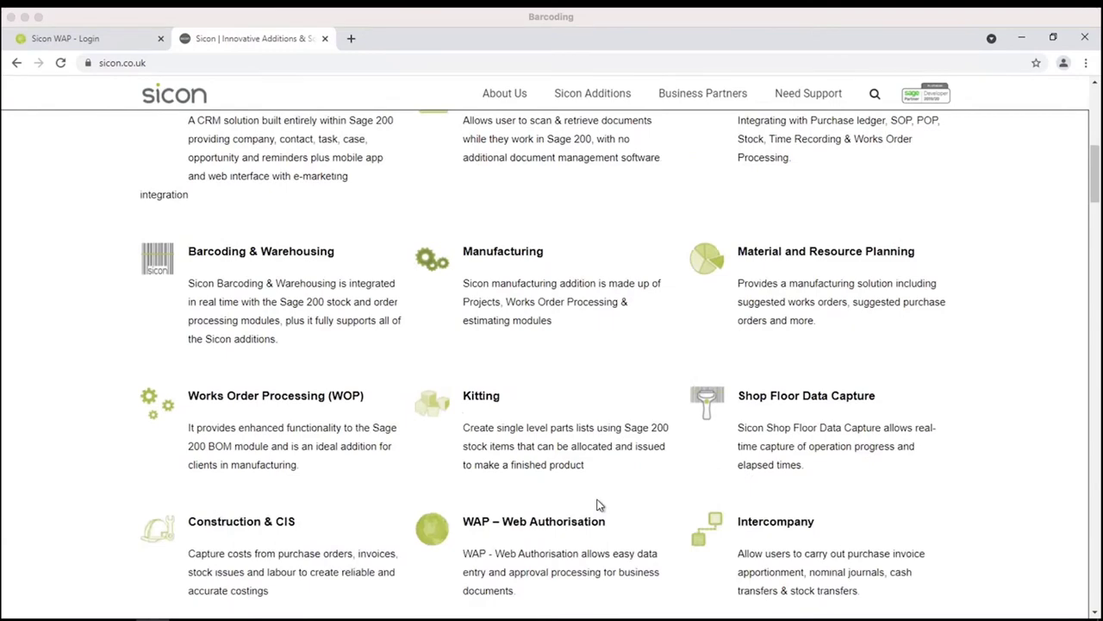
pyautogui.scroll(3, 604, 506)
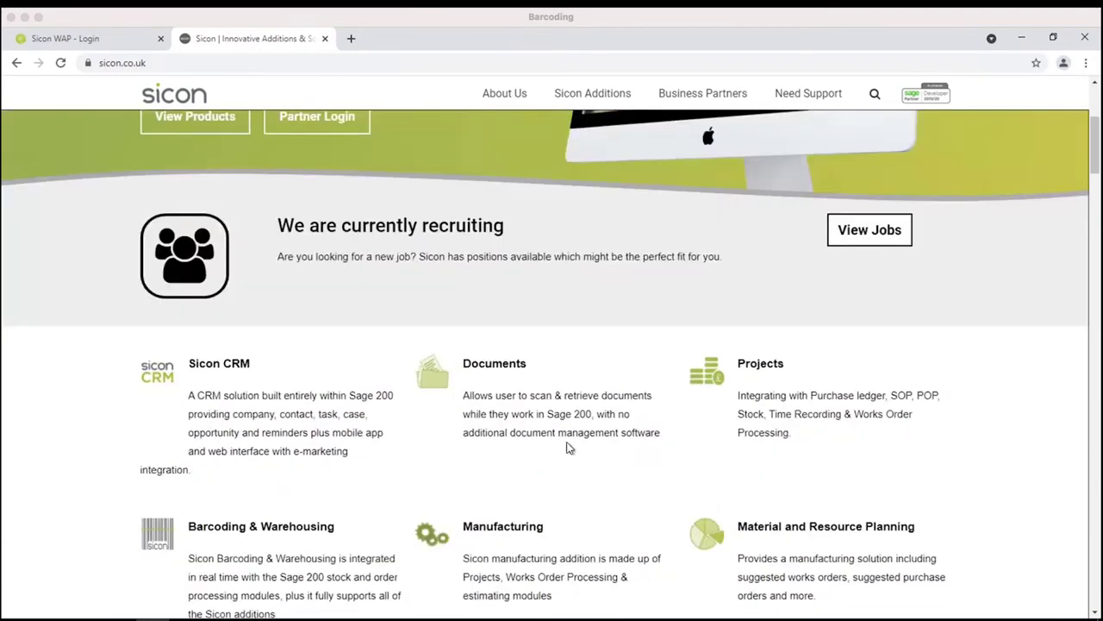
pyautogui.scroll(-6, 556, 446)
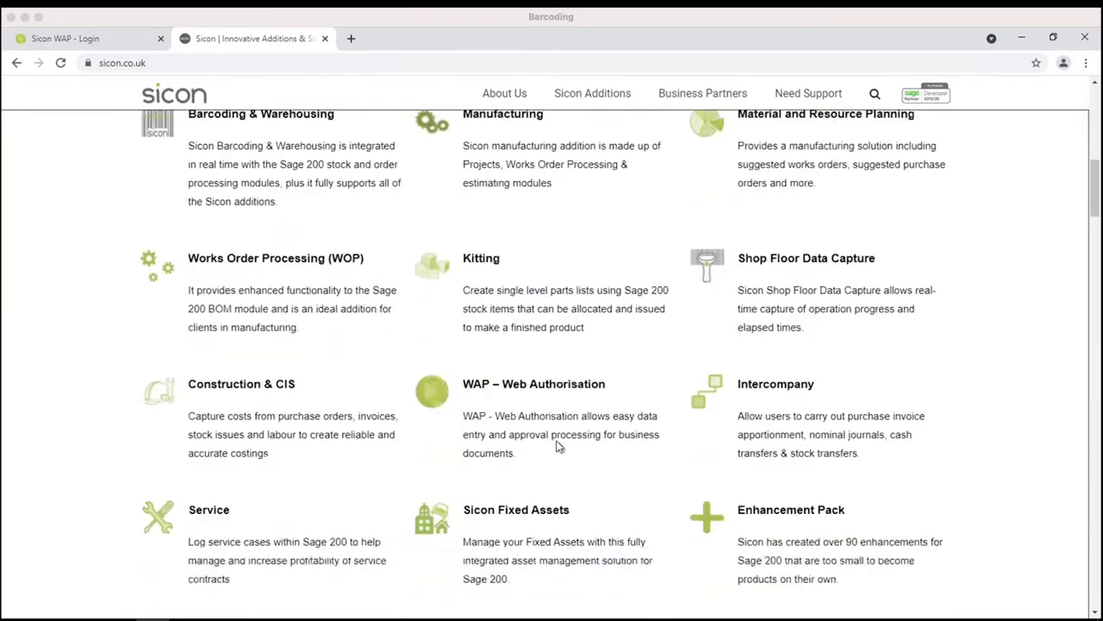
pyautogui.scroll(-5, 558, 446)
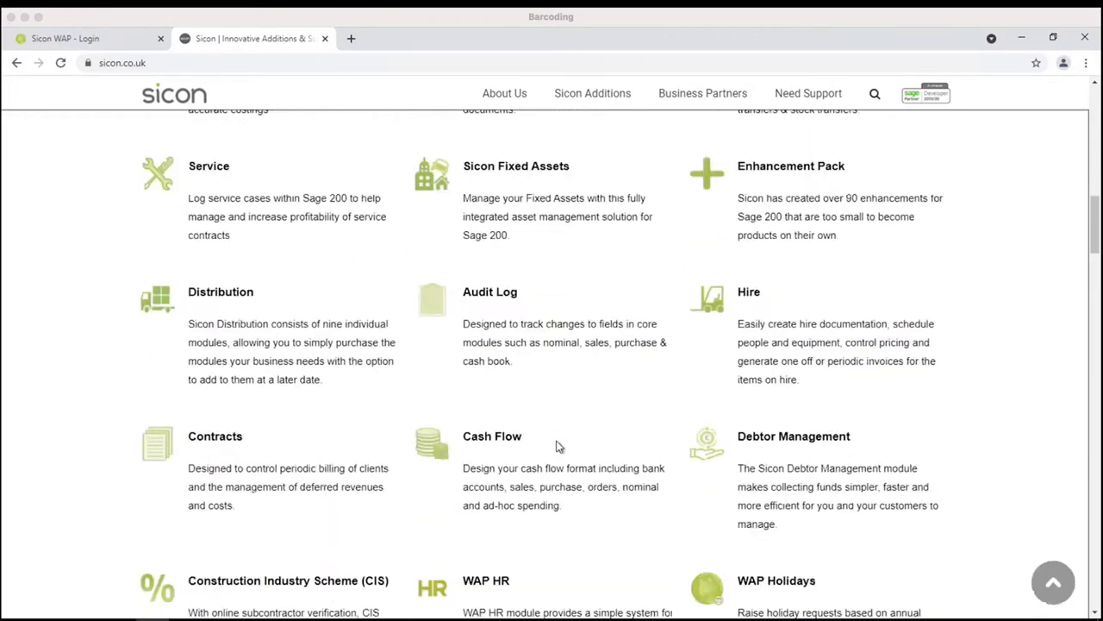
pyautogui.scroll(-2, 557, 446)
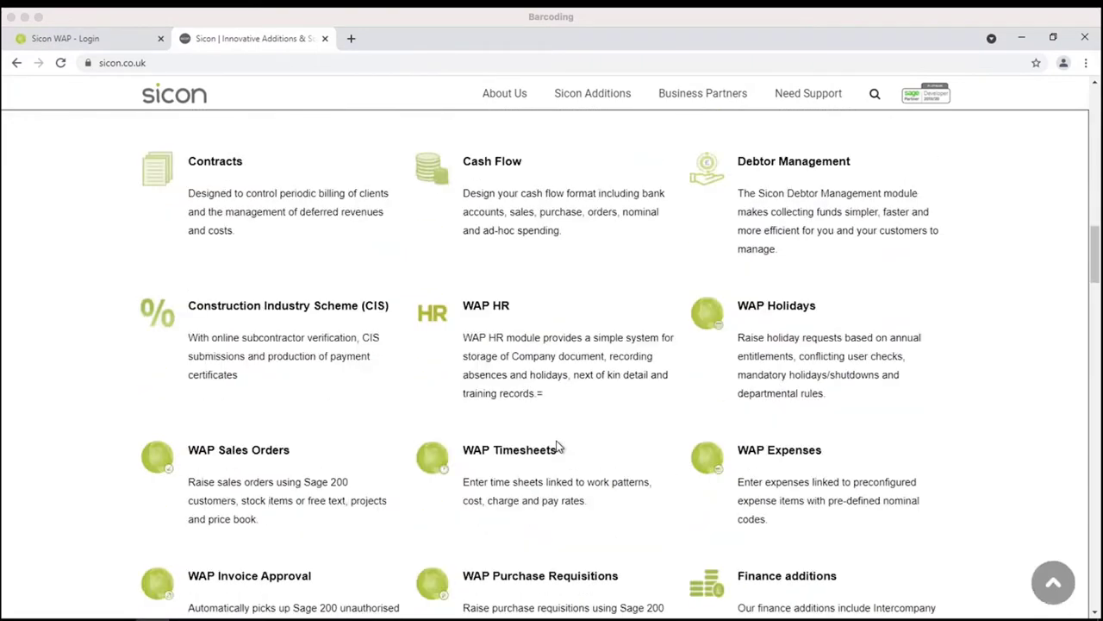
pyautogui.scroll(-1, 557, 446)
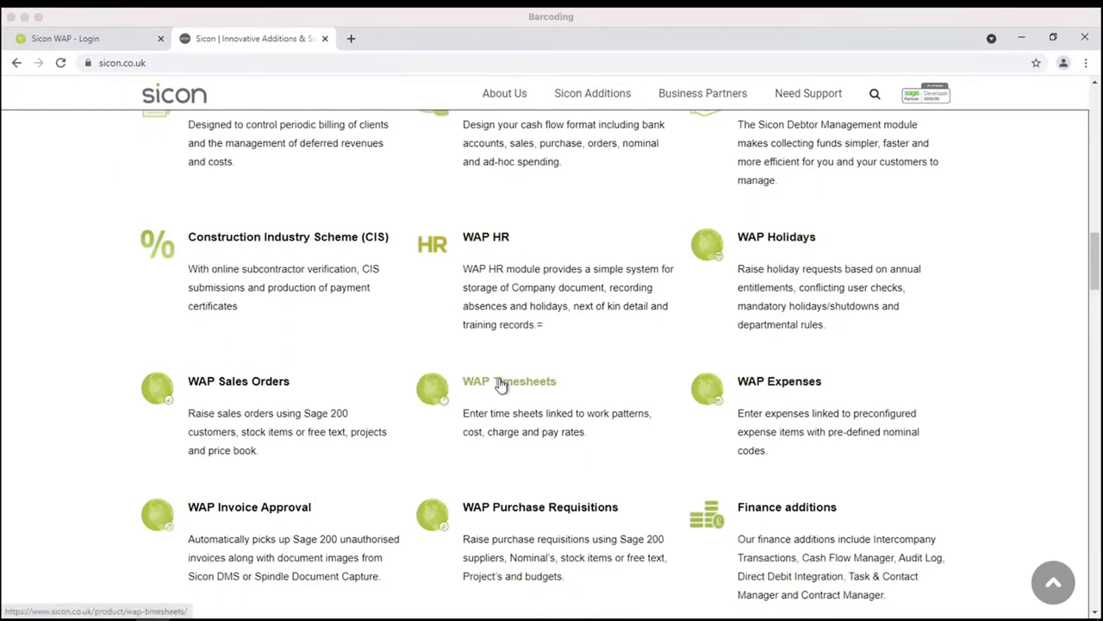
pyautogui.click(506, 516)
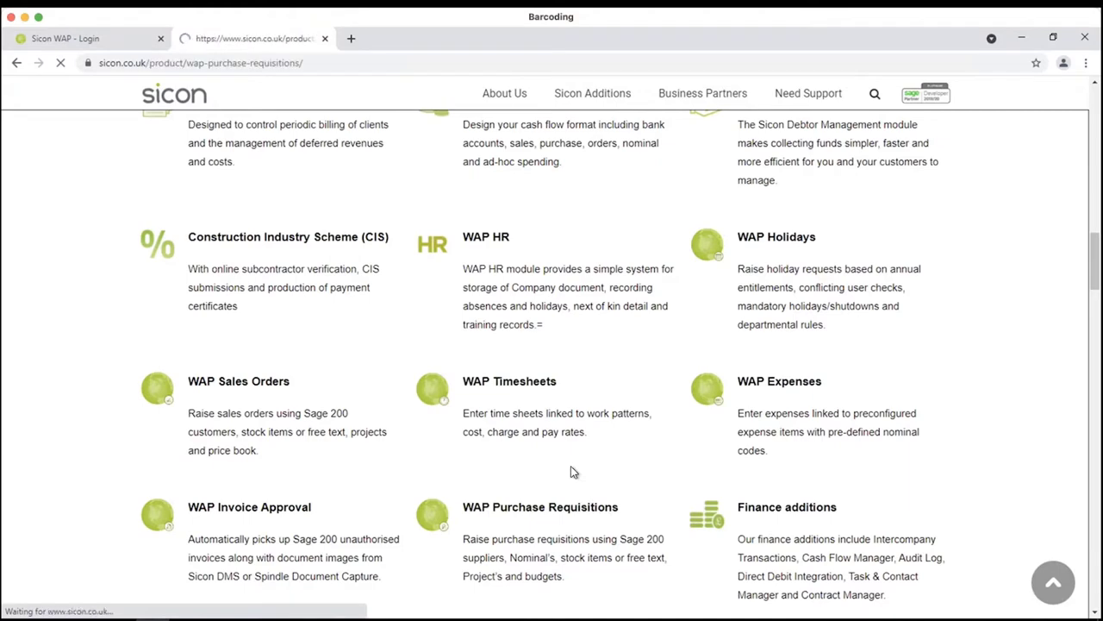
# - Read user guide sections 12.3–12.4 on requisition justification, then return to the Sicon homepage
pyautogui.scroll(-2, 642, 487)
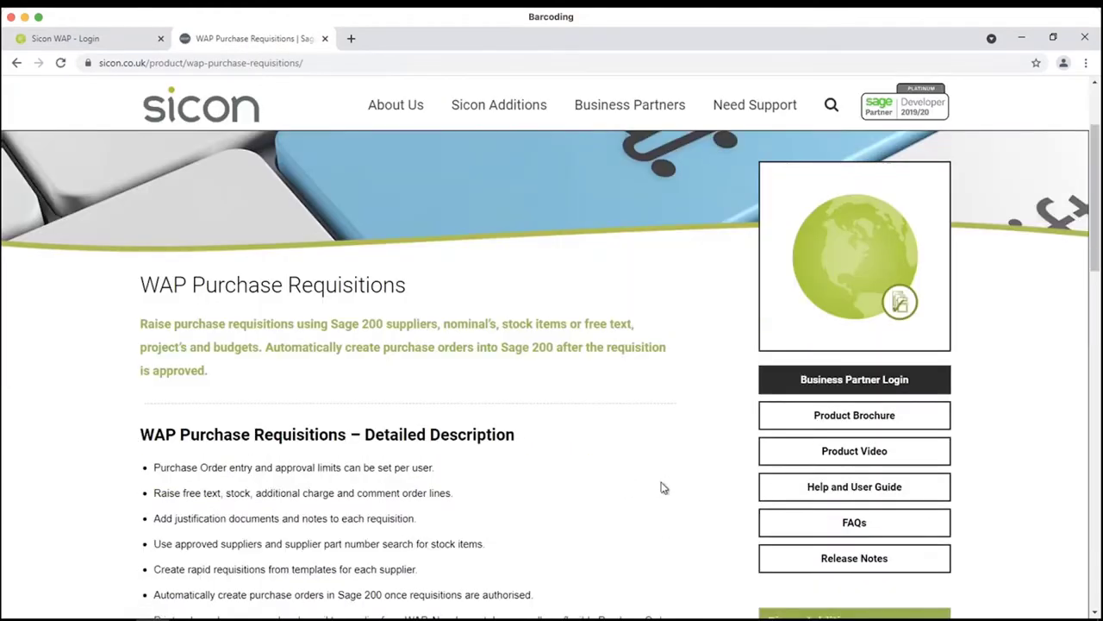
pyautogui.click(819, 488)
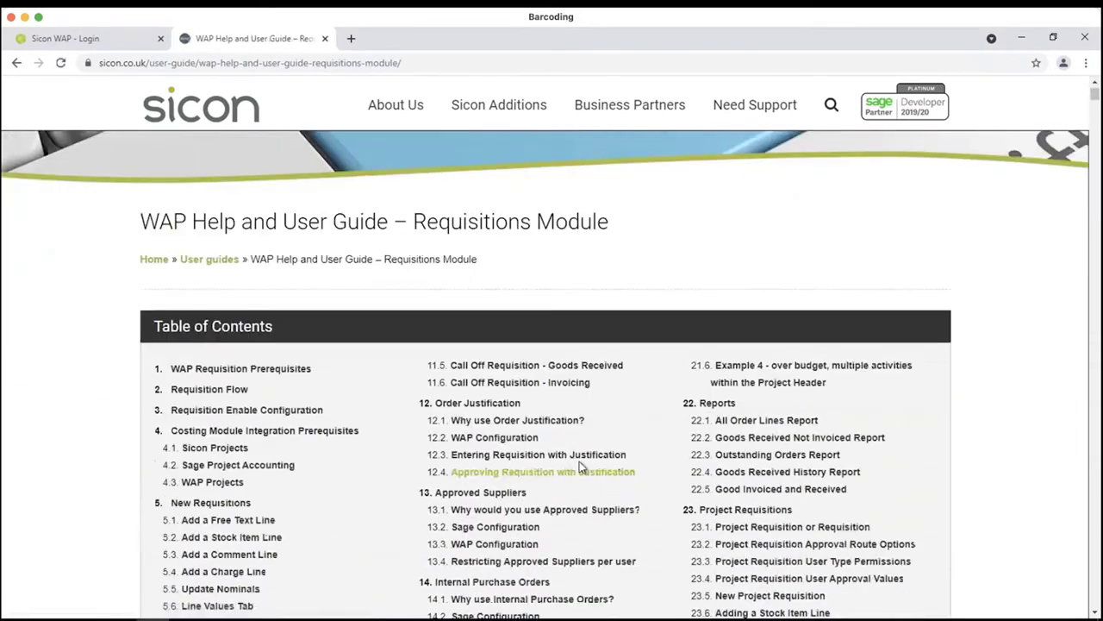
pyautogui.click(544, 423)
pyautogui.scroll(-15, 542, 468)
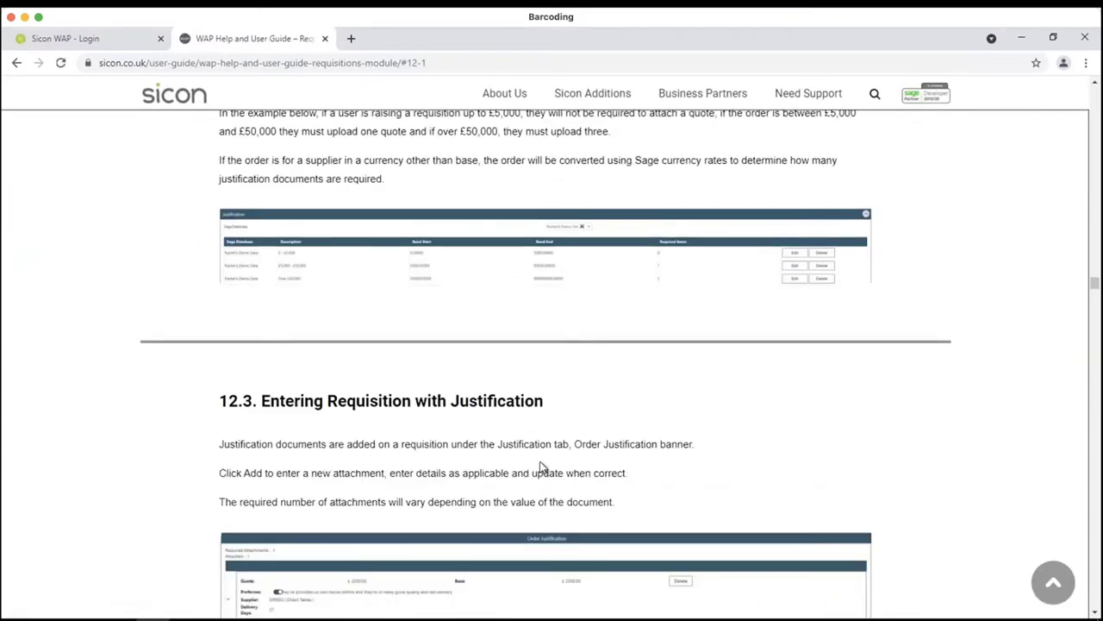
pyautogui.scroll(-3, 541, 467)
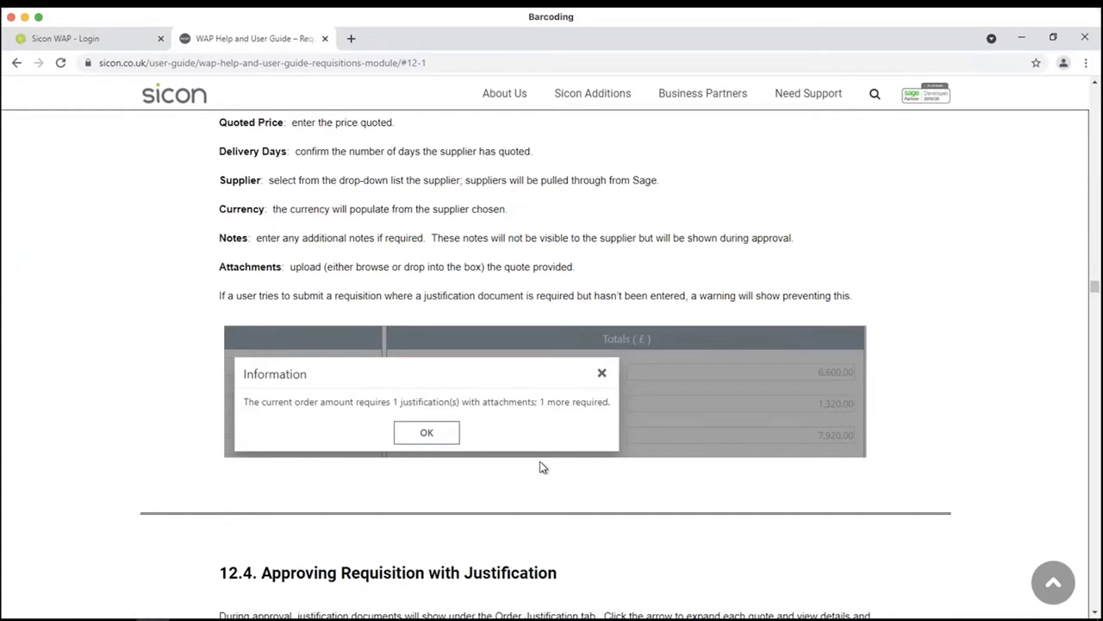
pyautogui.click(156, 95)
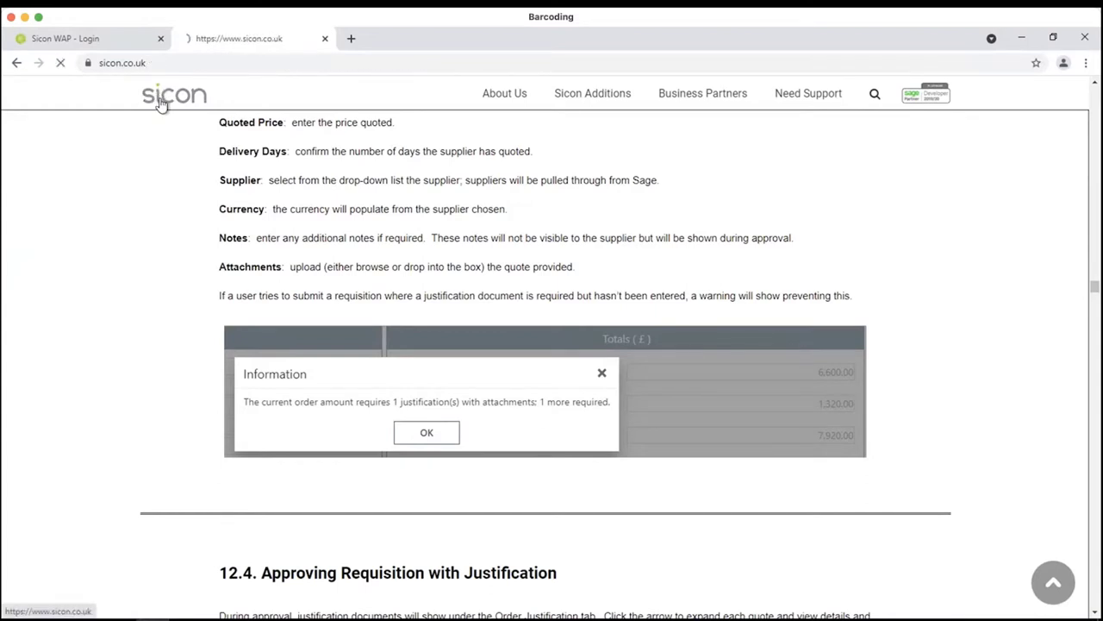
# - Switch to the 'Sicon WAP - Login' browser tab
pyautogui.click(119, 43)
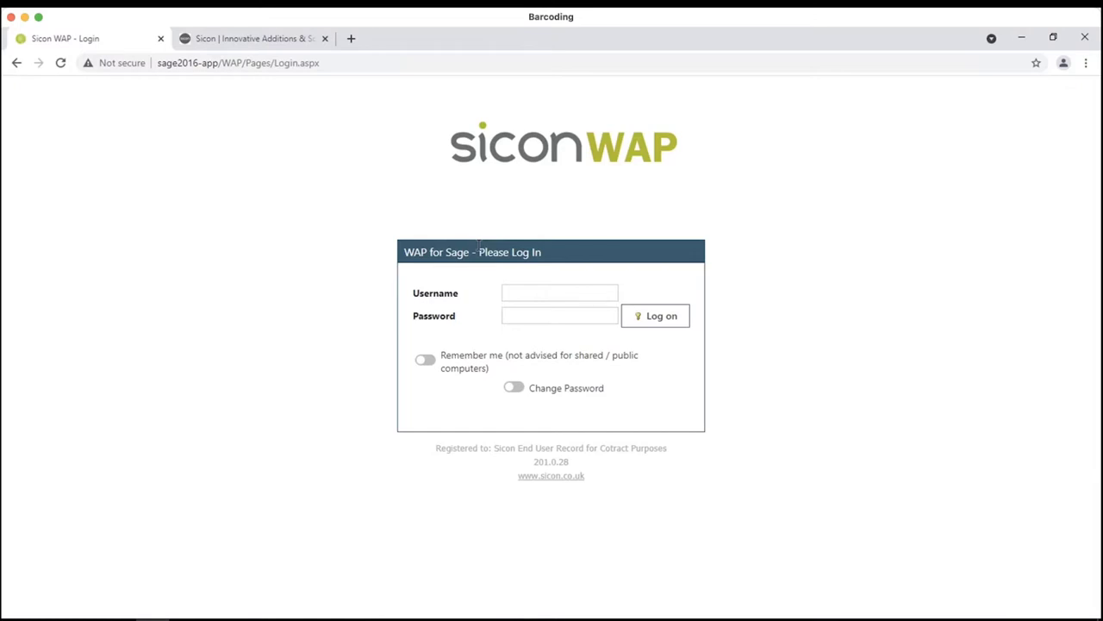
# - Log in to Sicon WAP as Admin with the account password
pyautogui.click(518, 296)
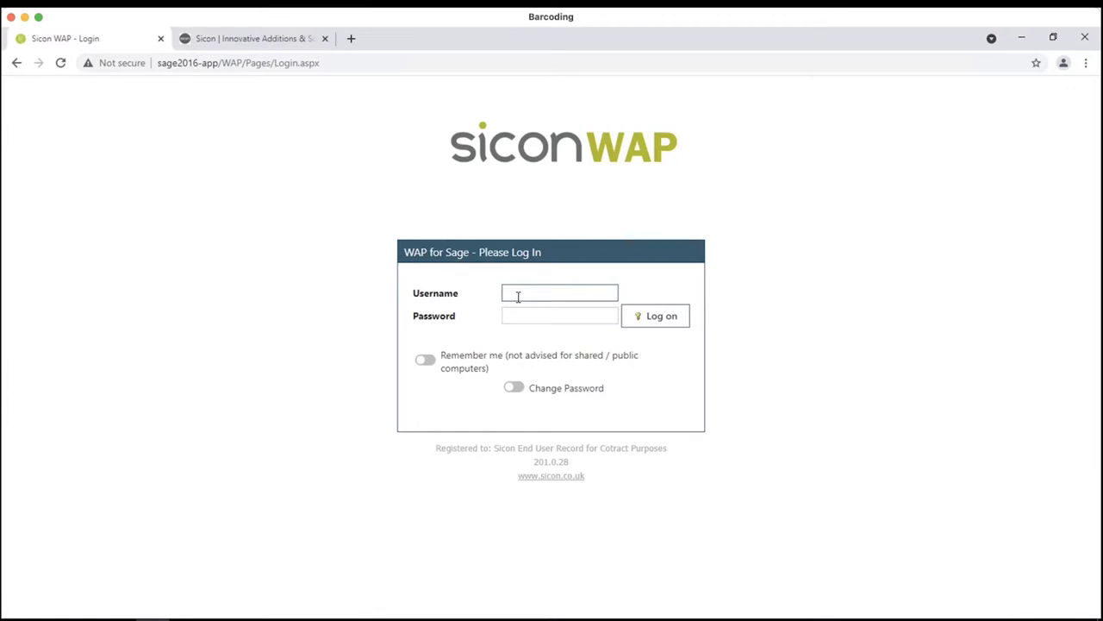
pyautogui.write('Admin')
pyautogui.press('Tab')
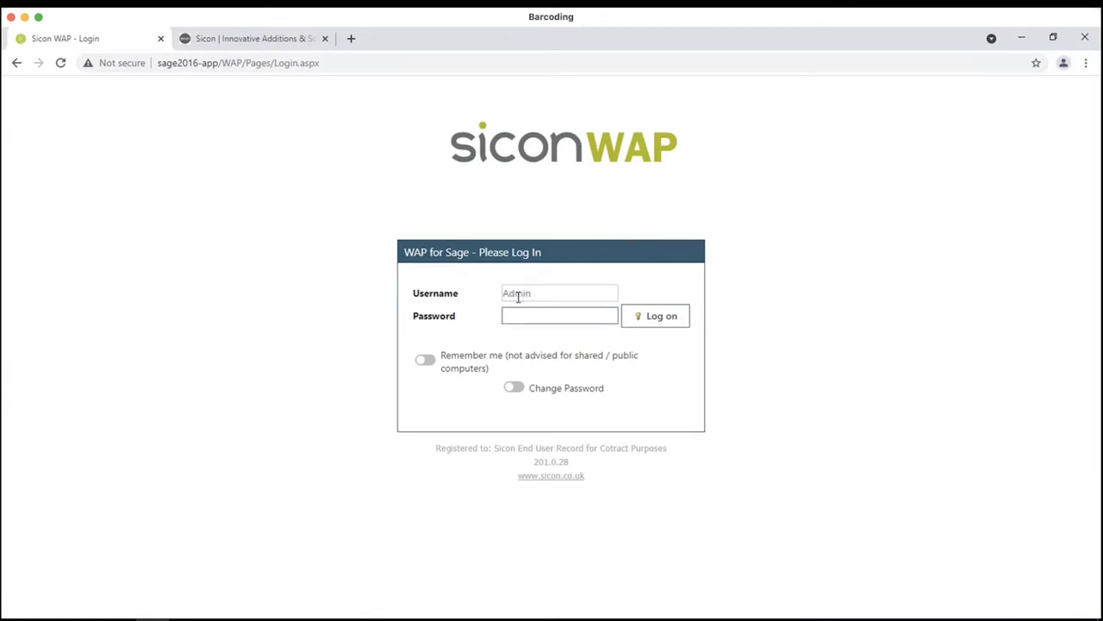
pyautogui.write('**********')
pyautogui.press('Return')
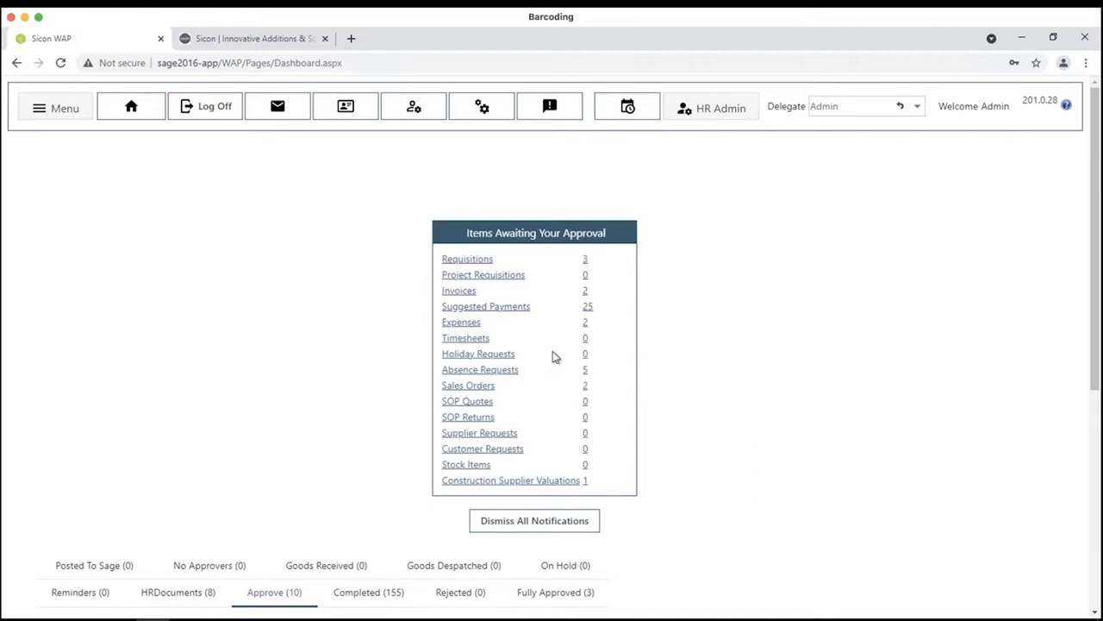
pyautogui.click(75, 118)
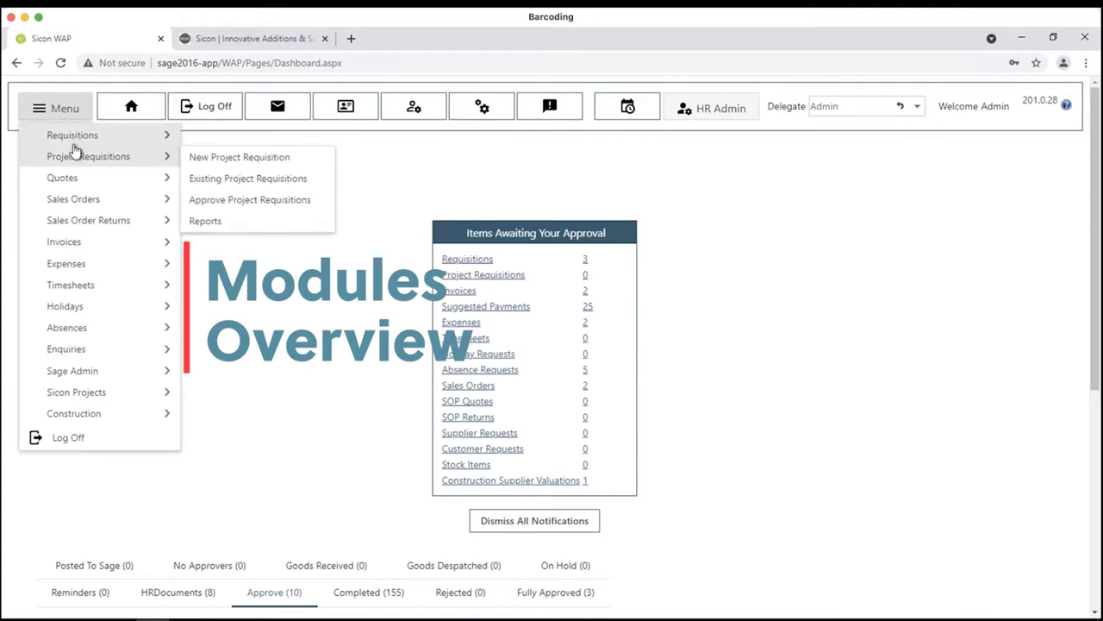
pyautogui.moveTo(74, 142)
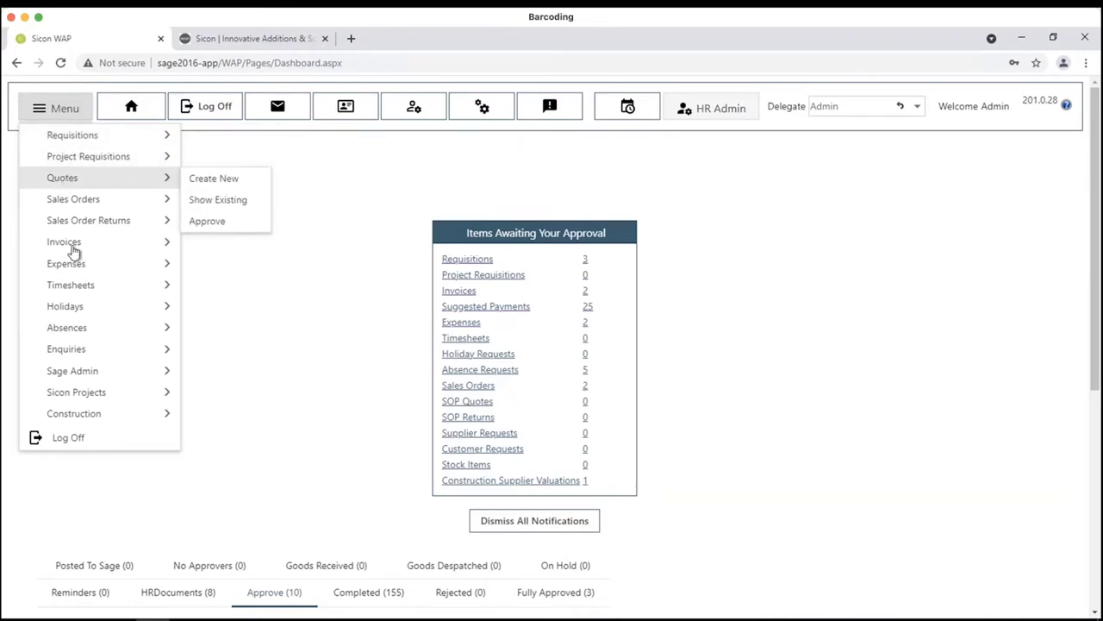
pyautogui.moveTo(76, 253)
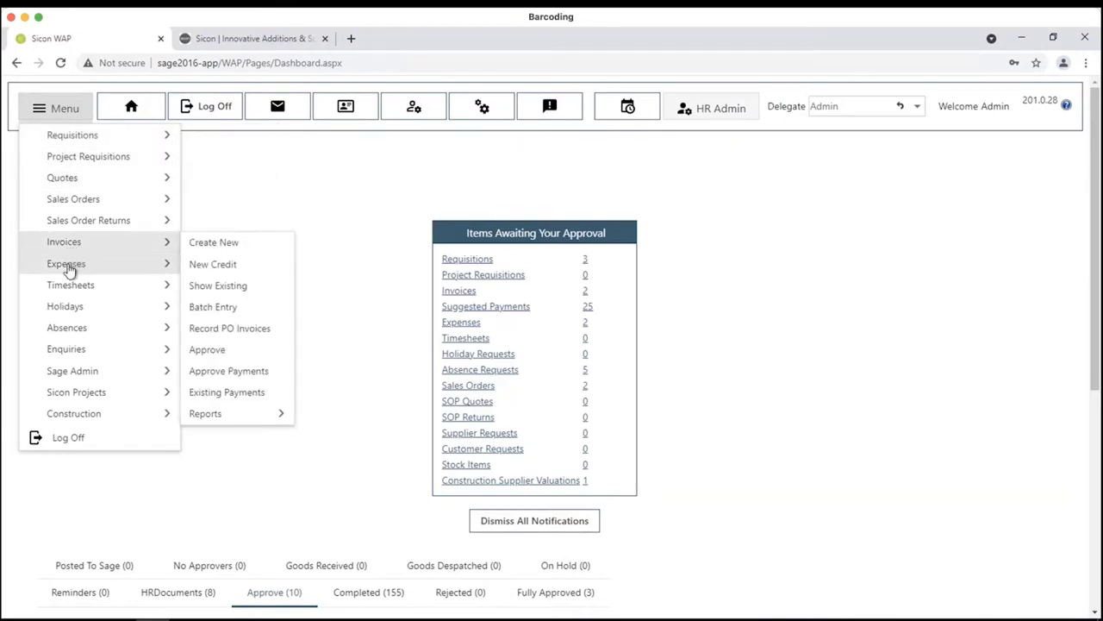
pyautogui.moveTo(64, 273)
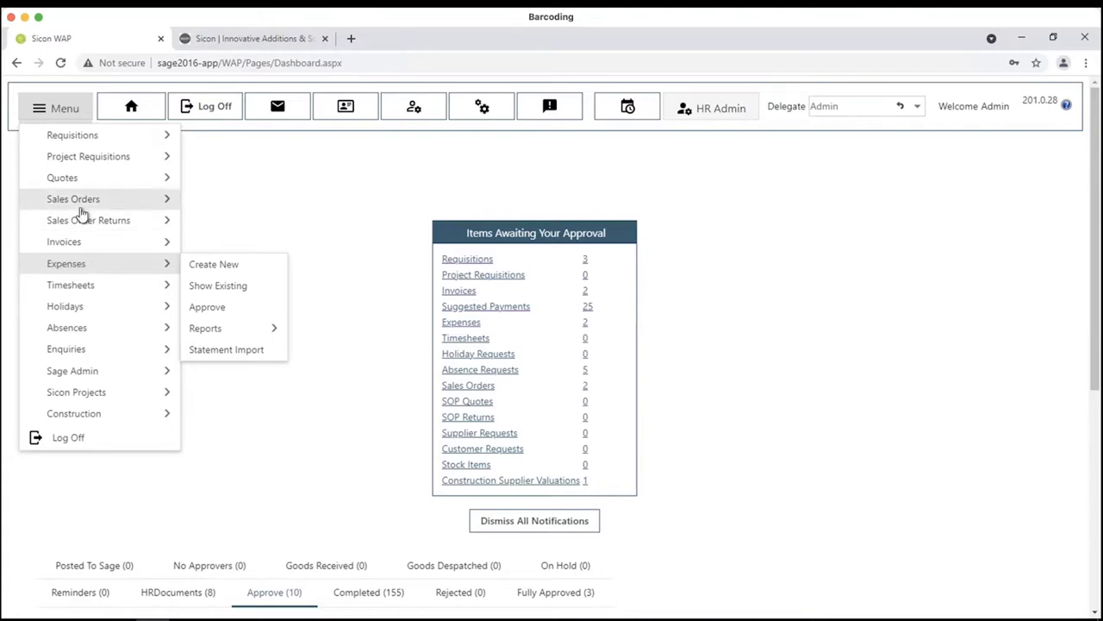
pyautogui.moveTo(80, 222)
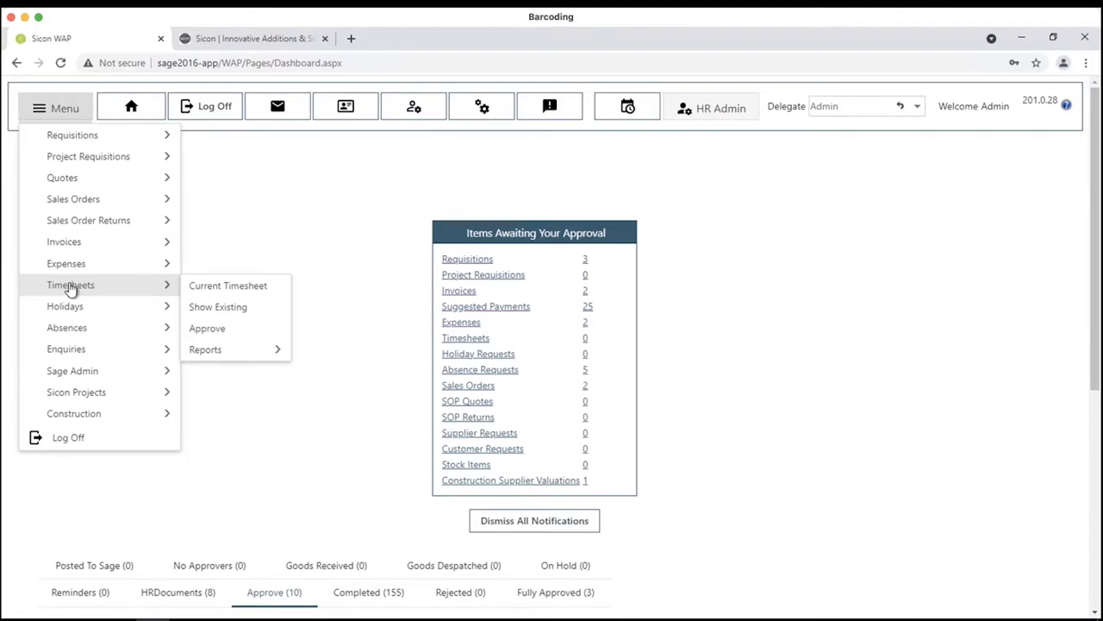
pyautogui.moveTo(73, 312)
pyautogui.click(333, 147)
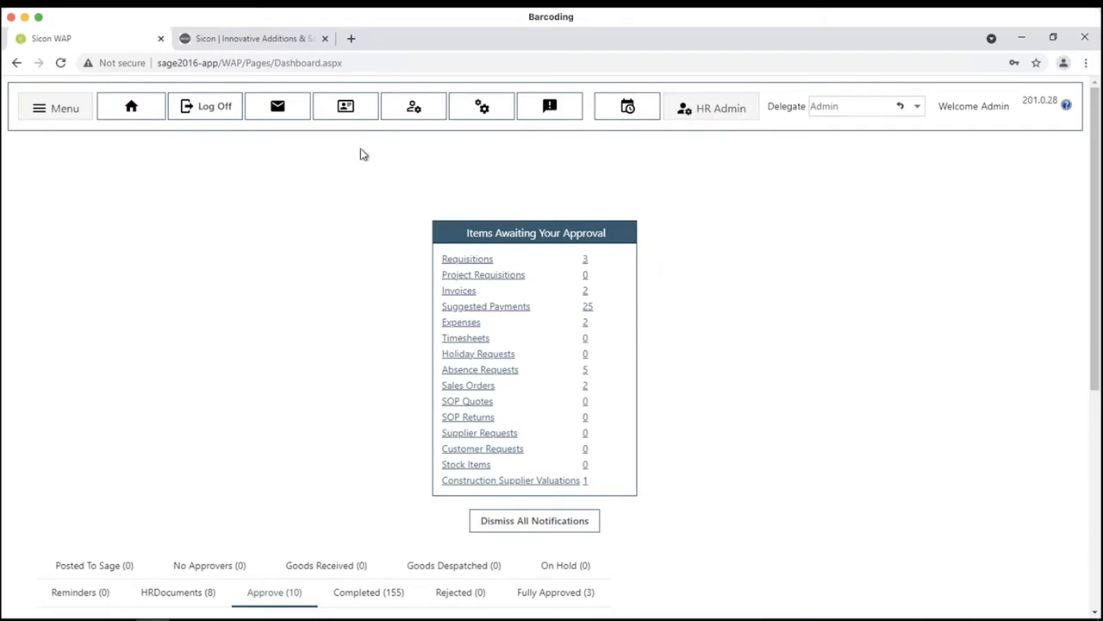
pyautogui.click(49, 117)
pyautogui.moveTo(58, 139)
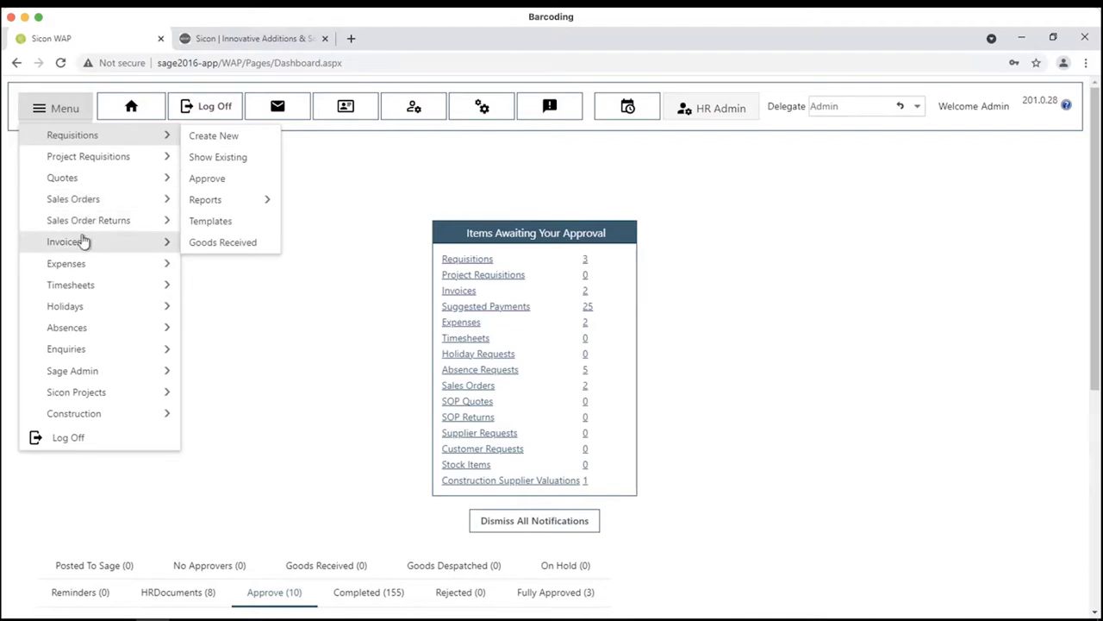
pyautogui.moveTo(83, 242)
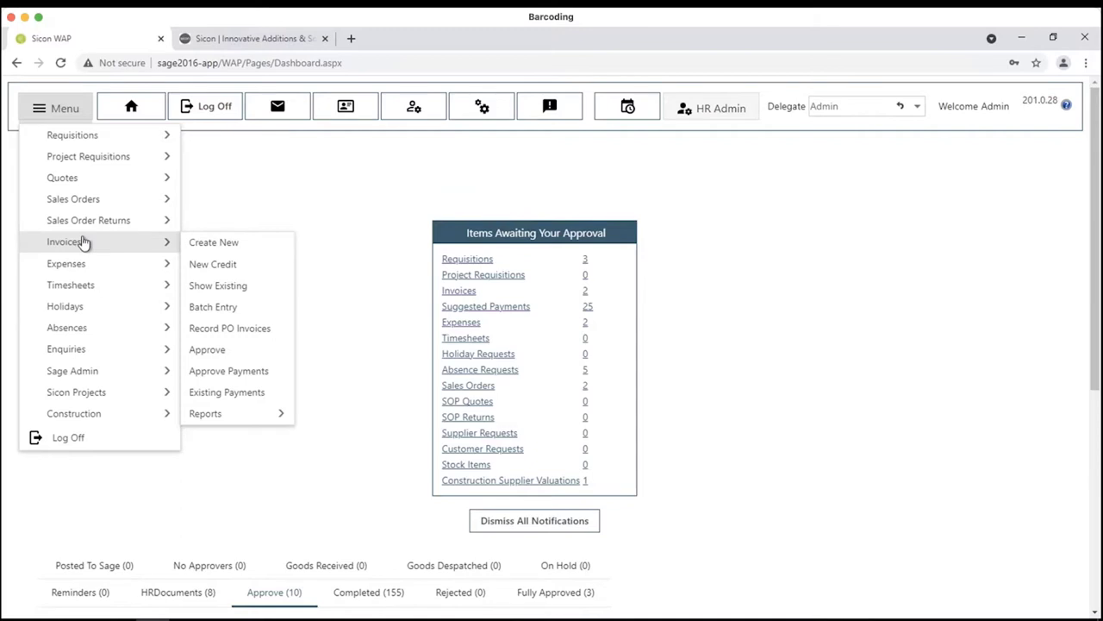
pyautogui.moveTo(82, 270)
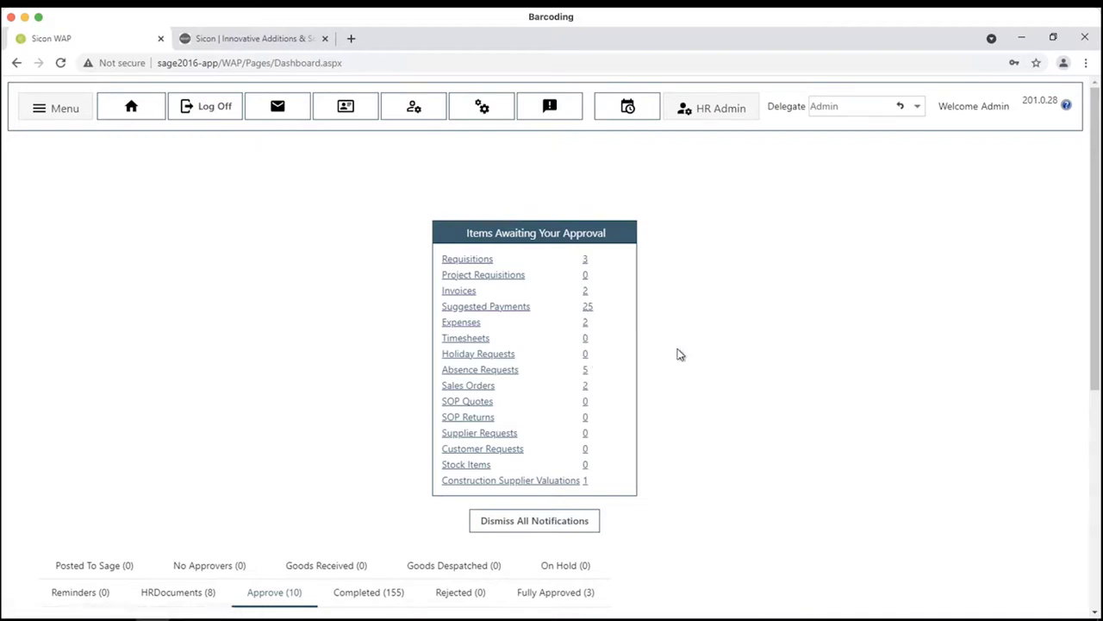
# - In My Settings, cancel the alternate-user prompts so Out of Office stays Off, then return
pyautogui.click(409, 105)
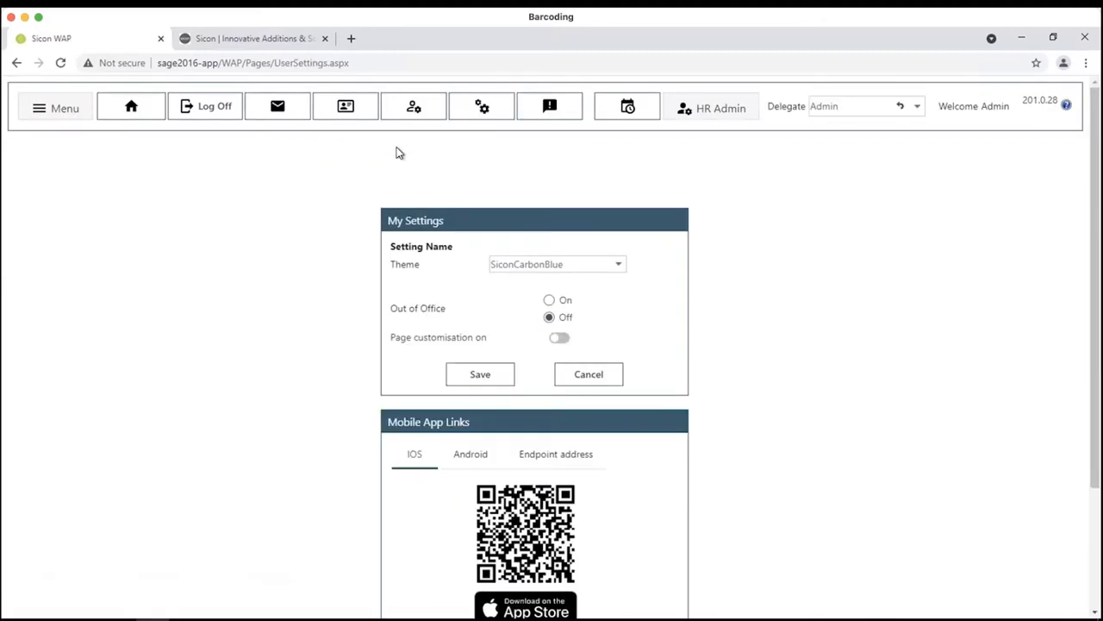
pyautogui.click(549, 300)
pyautogui.click(548, 386)
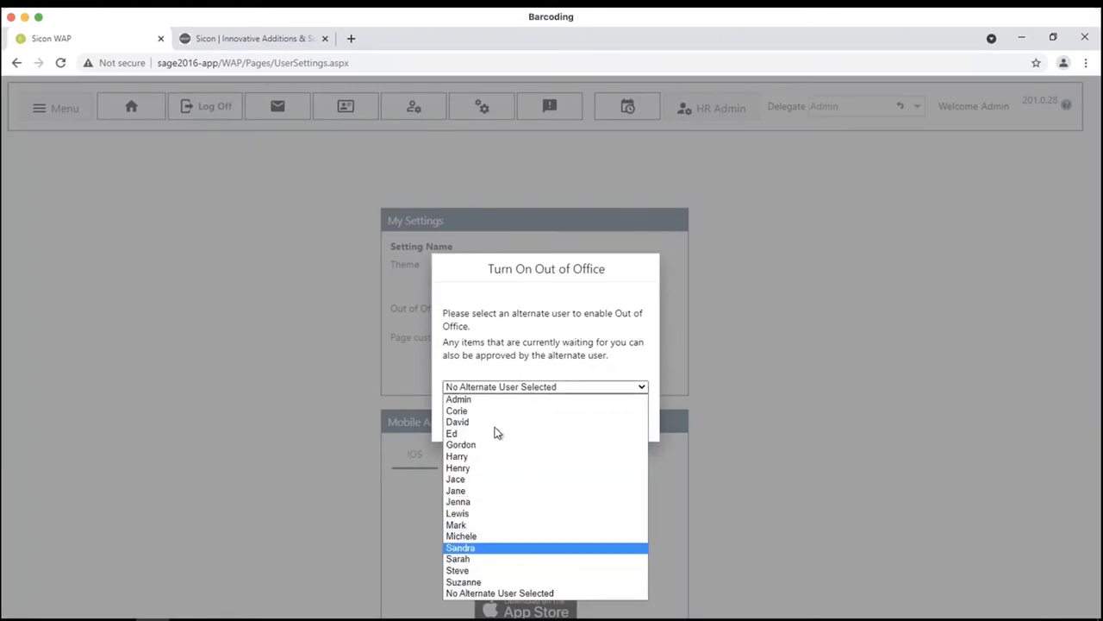
pyautogui.click(706, 347)
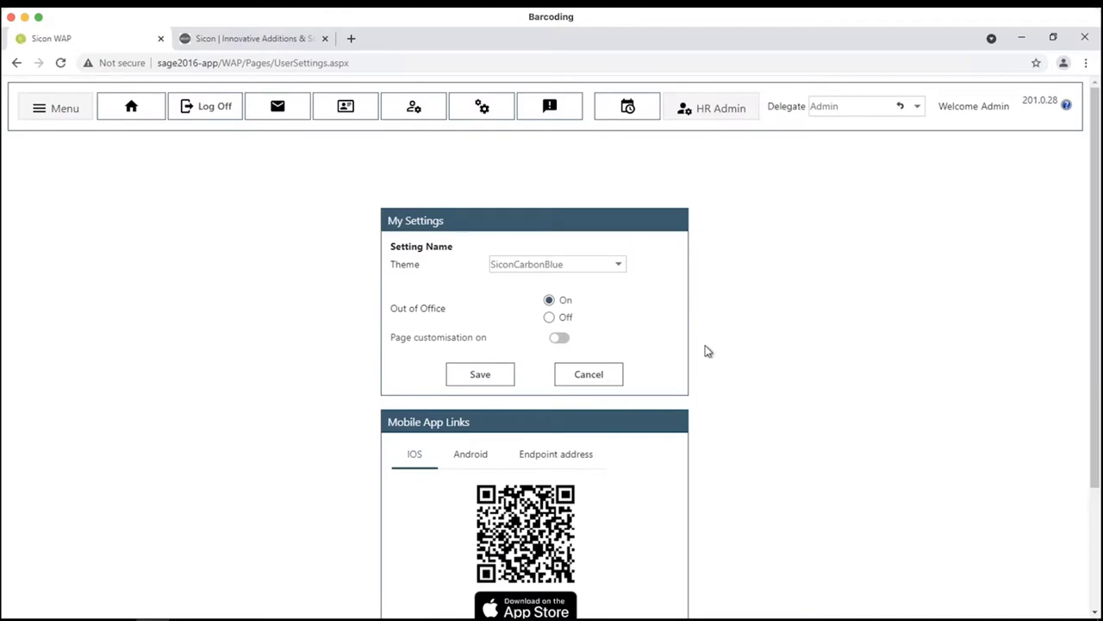
pyautogui.click(550, 317)
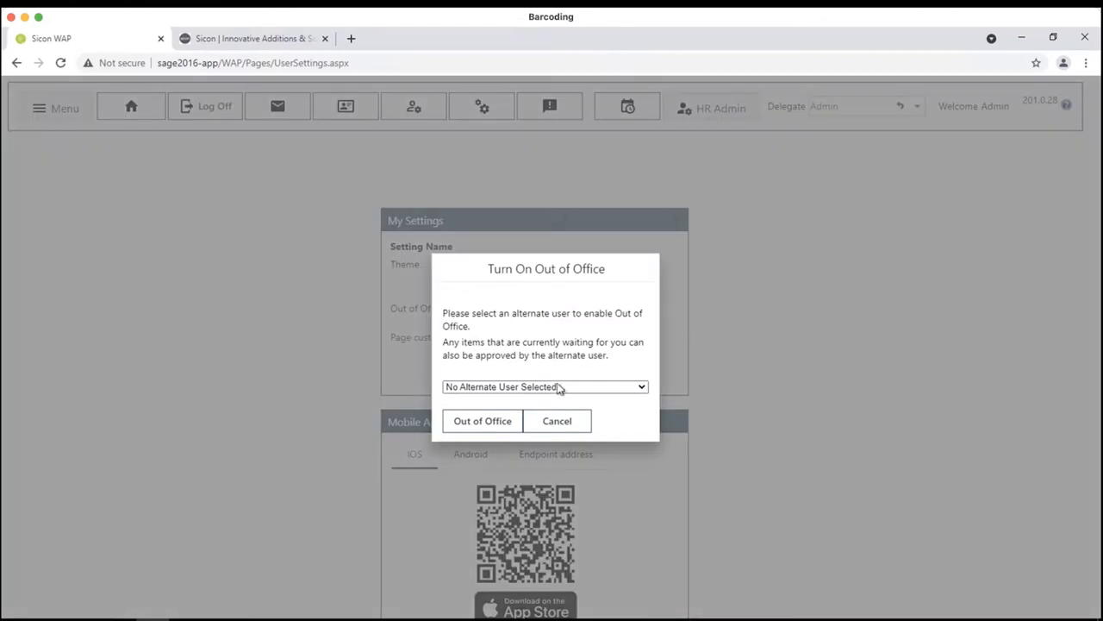
pyautogui.click(575, 424)
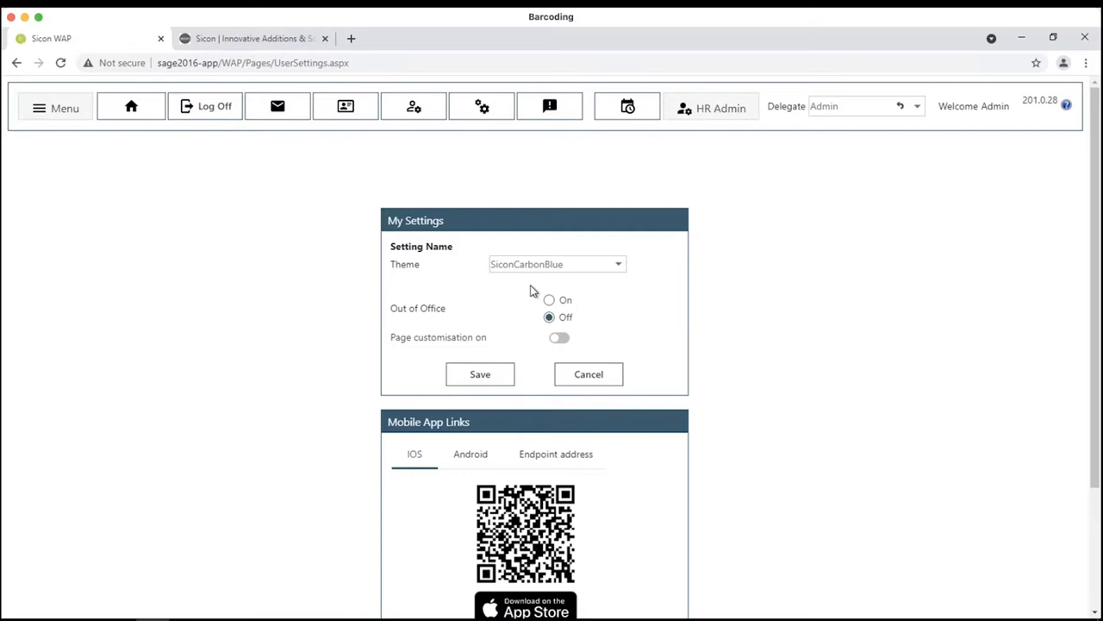
pyautogui.click(590, 373)
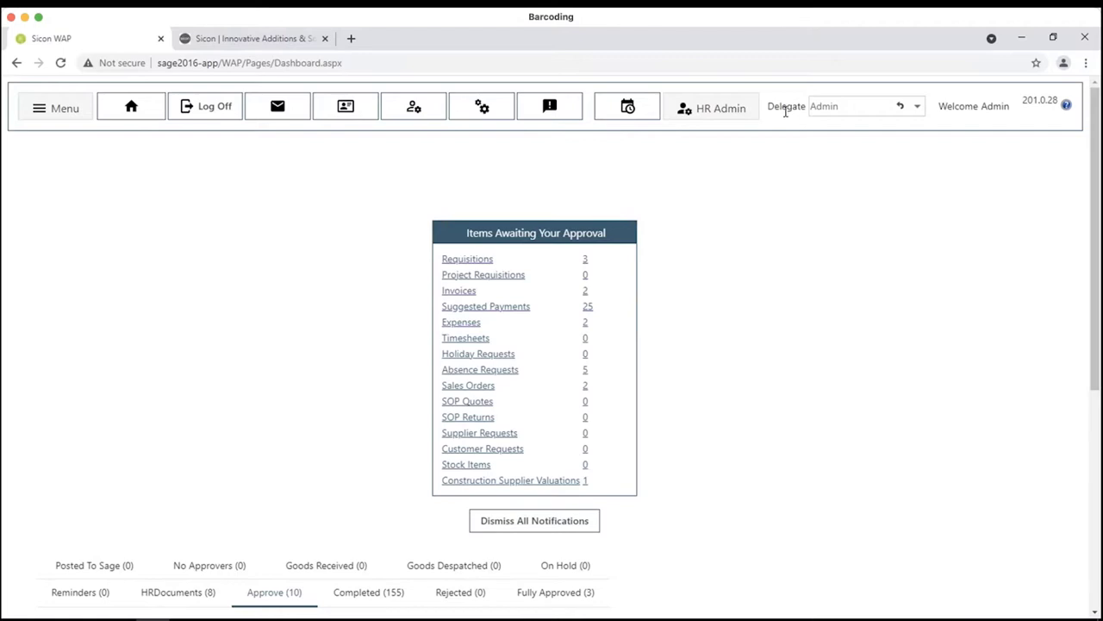
# - Act as delegate for another user from the Delegate list, then log off
pyautogui.click(919, 107)
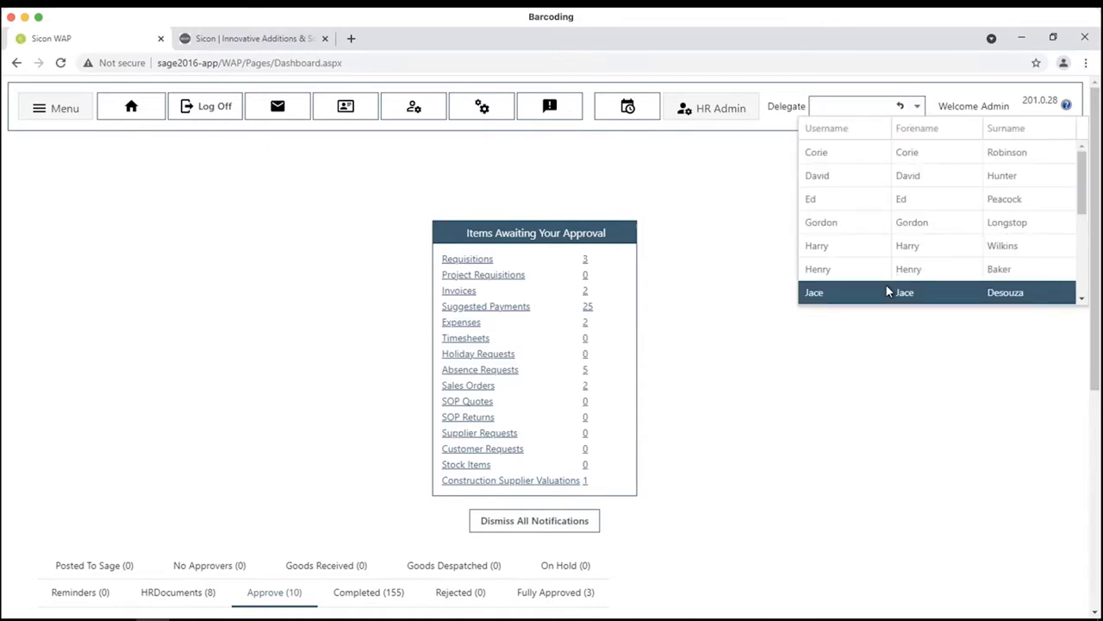
pyautogui.click(849, 154)
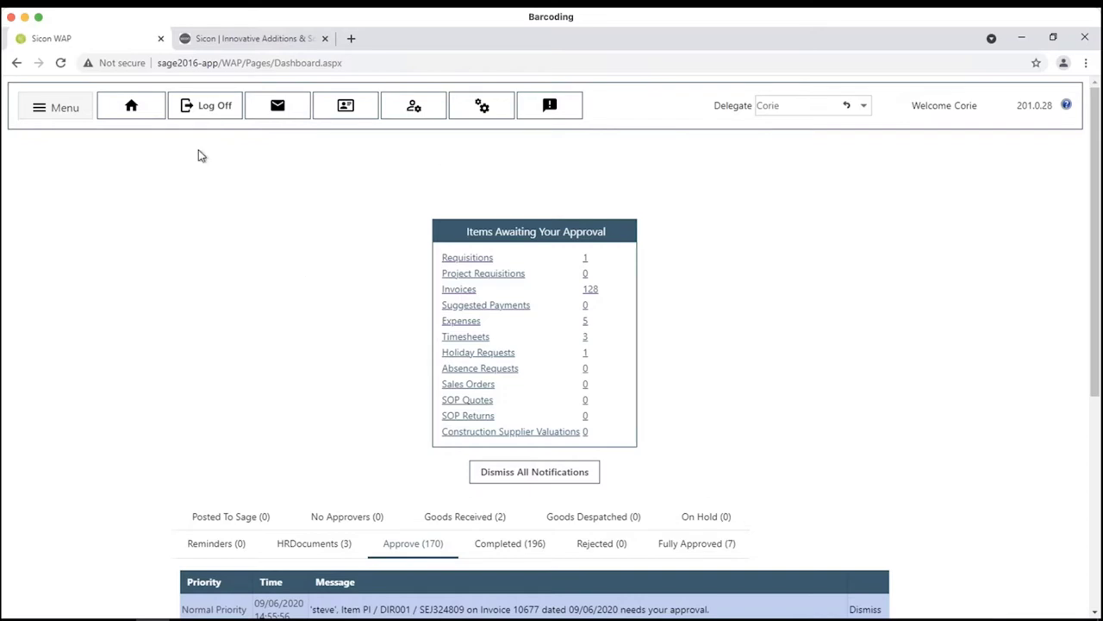
pyautogui.click(211, 112)
# - Confirm the log off and sign back in with another user's username
pyautogui.click(606, 140)
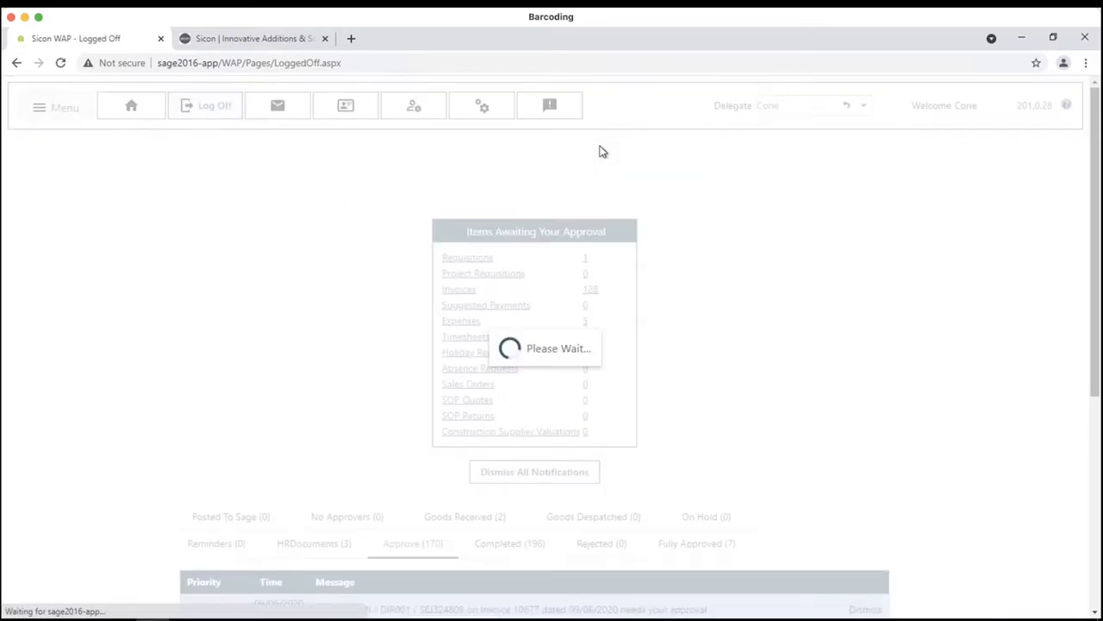
pyautogui.click(534, 276)
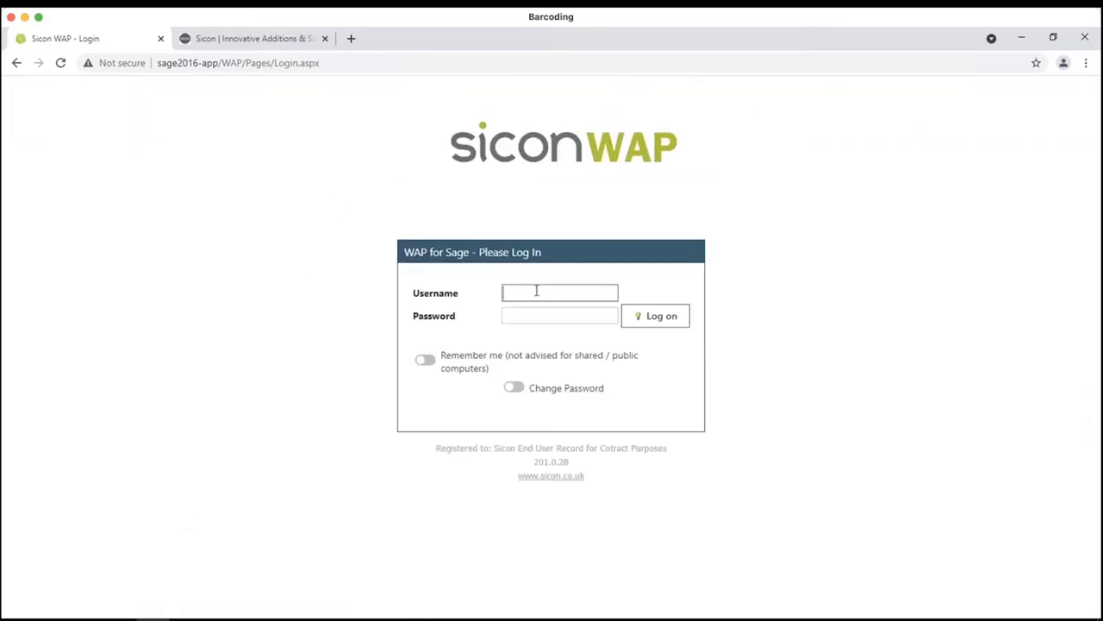
pyautogui.write('sandra')
pyautogui.press('Return')
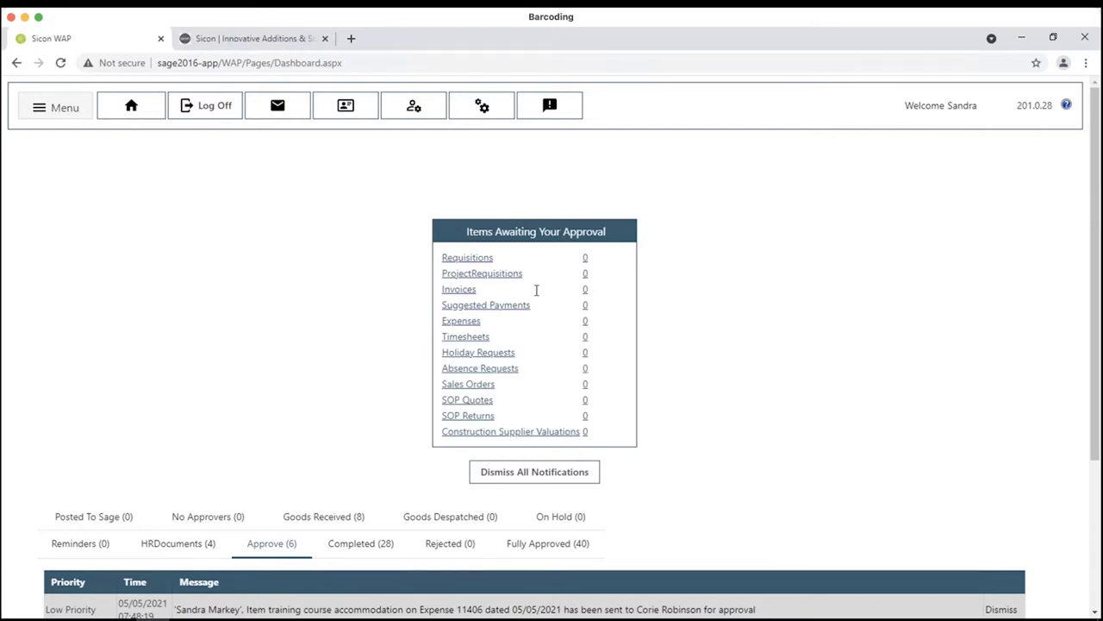
# - Choose Requisitions > Create New from the main menu to open a blank requisition
pyautogui.click(66, 115)
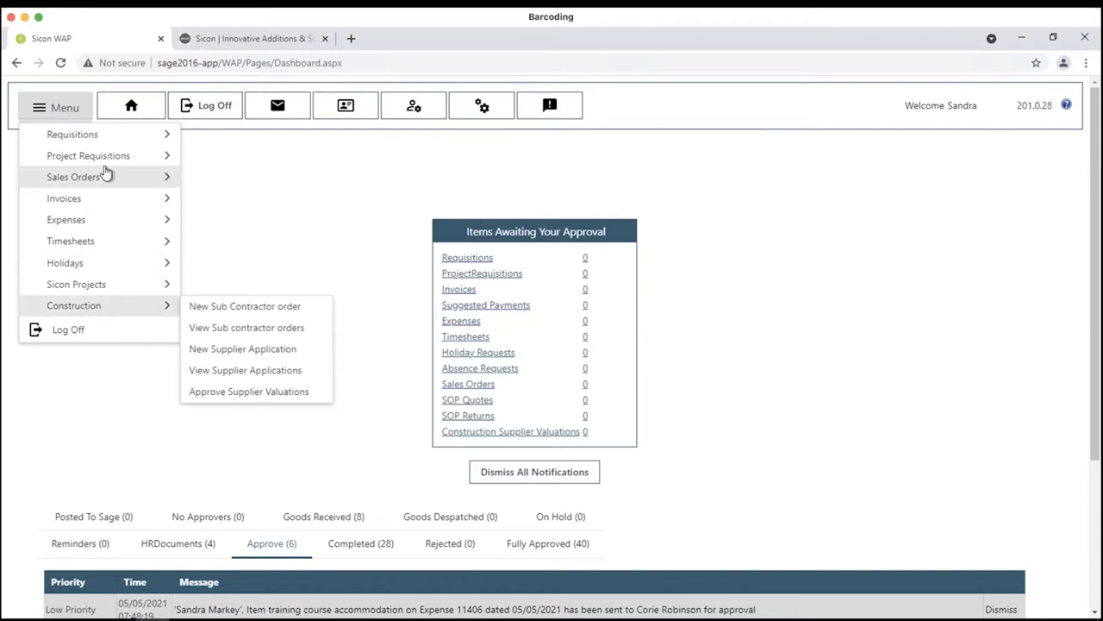
pyautogui.moveTo(101, 198)
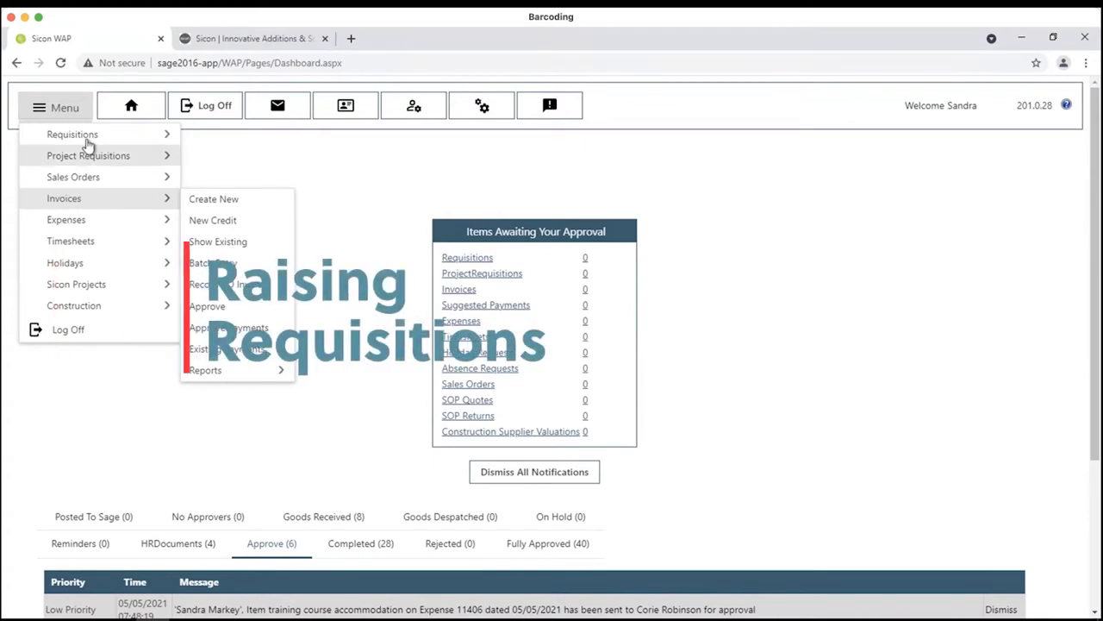
pyautogui.moveTo(102, 136)
pyautogui.click(207, 136)
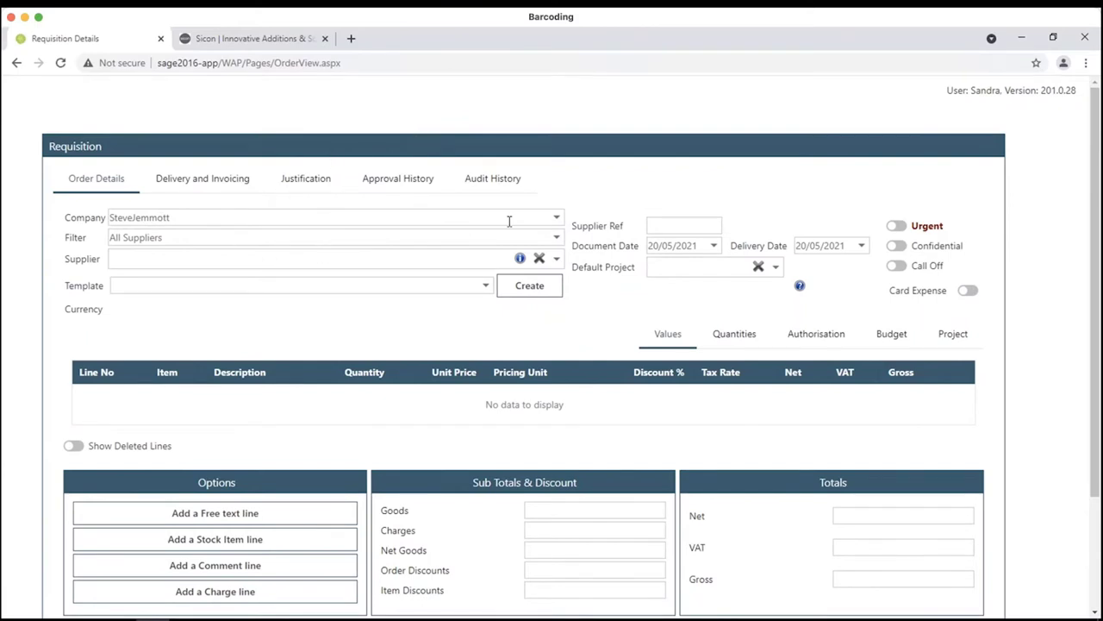
# - Leave the existing company selected and open the Supplier dropdown list
pyautogui.click(556, 218)
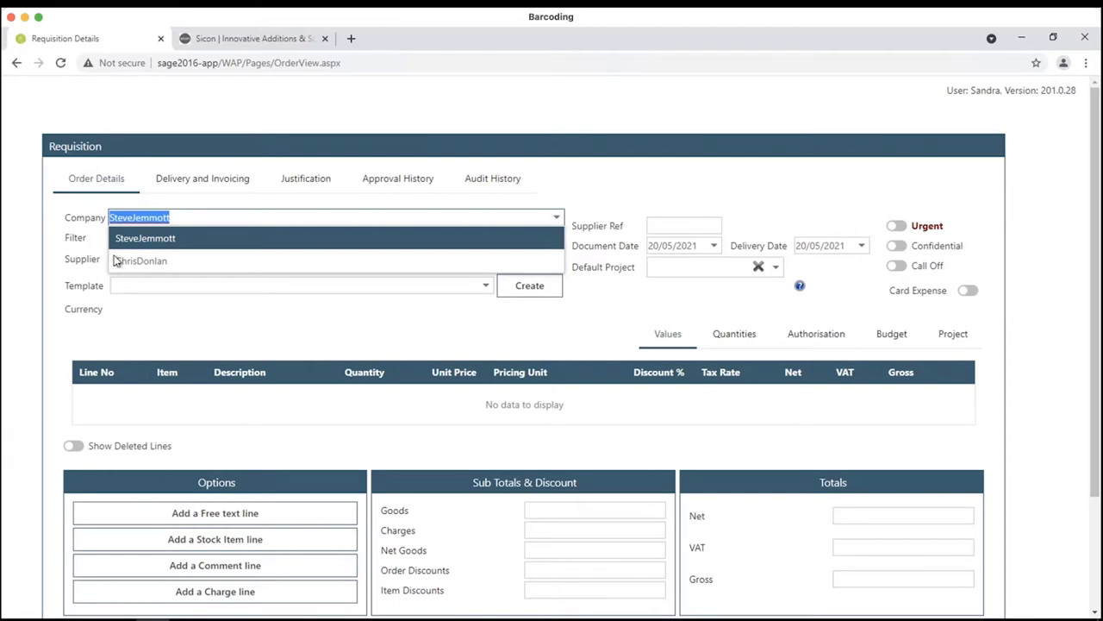
pyautogui.click(585, 195)
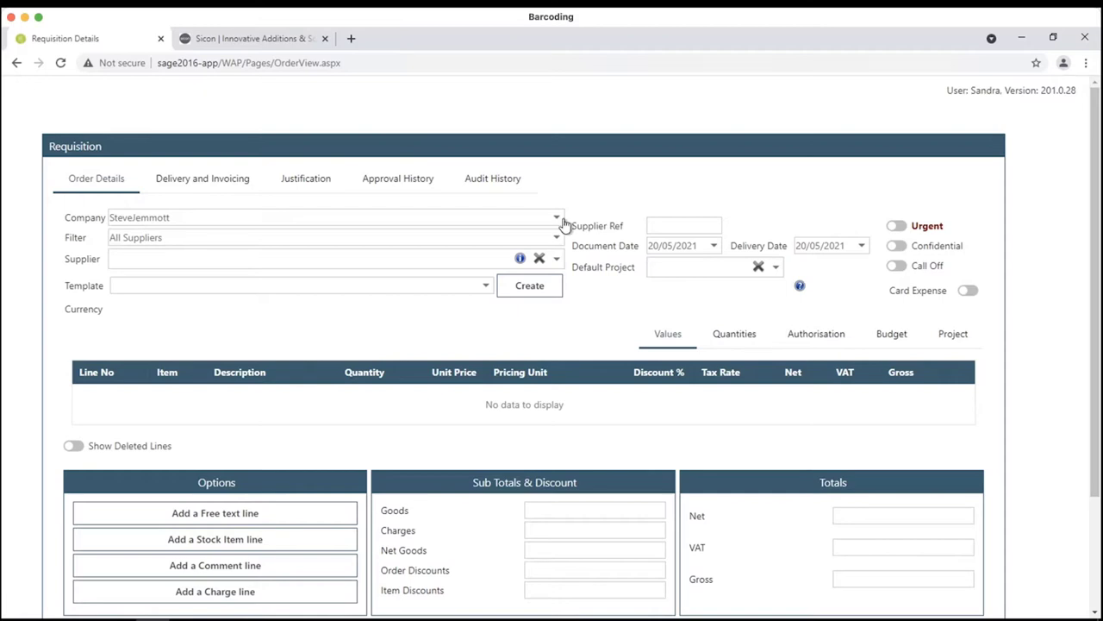
pyautogui.click(557, 258)
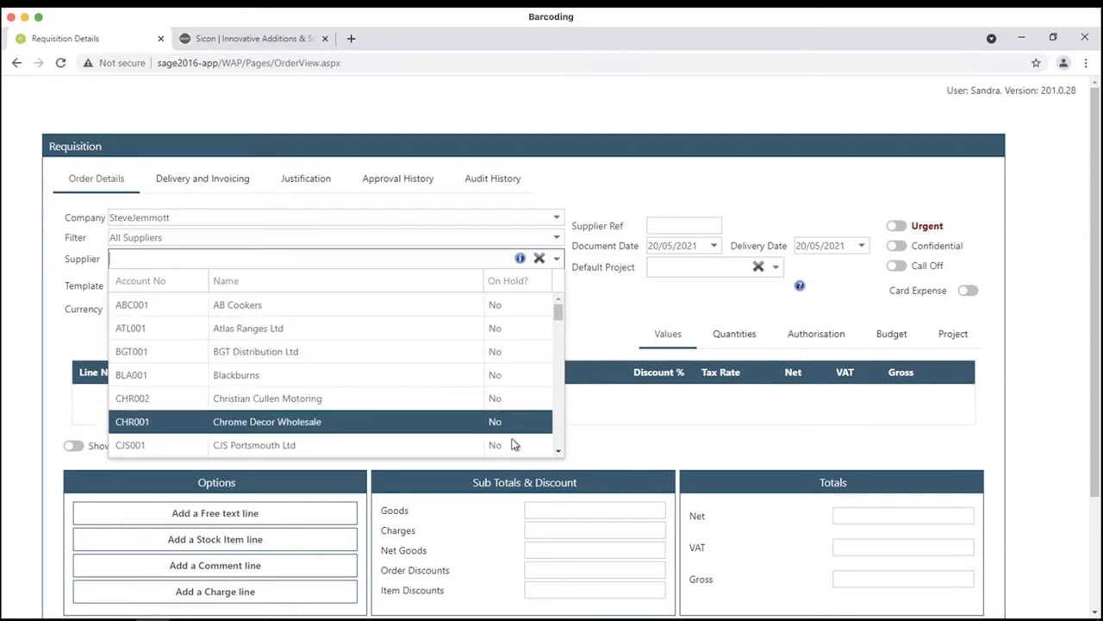
# - Set the supplier to CJS Portsmouth Ltd and view its Delivery and Invoicing address
pyautogui.click(558, 451)
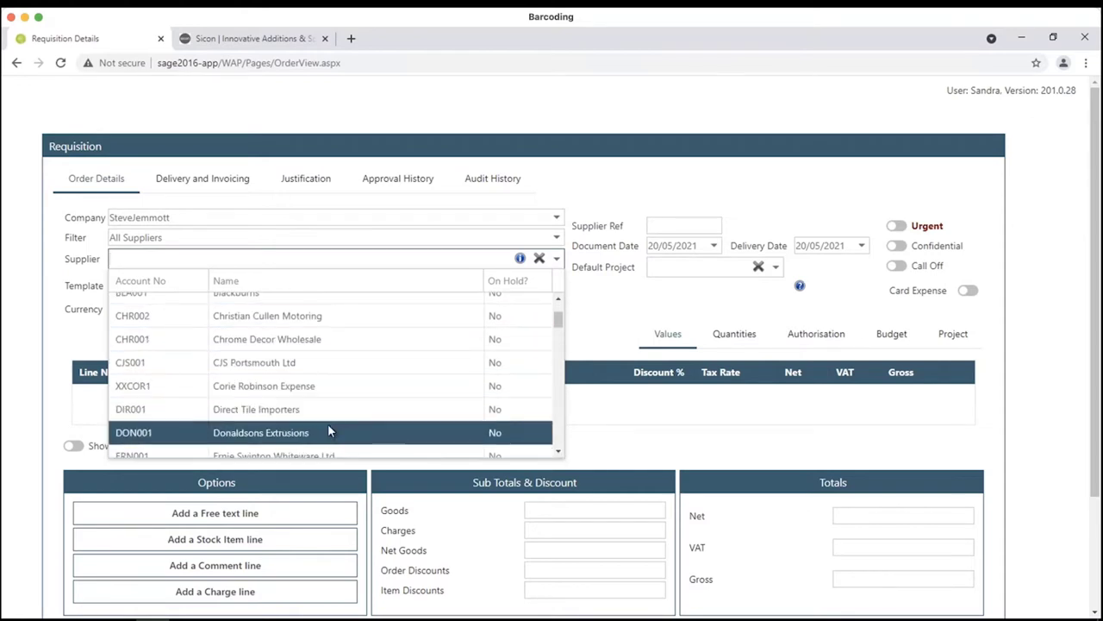
pyautogui.click(293, 367)
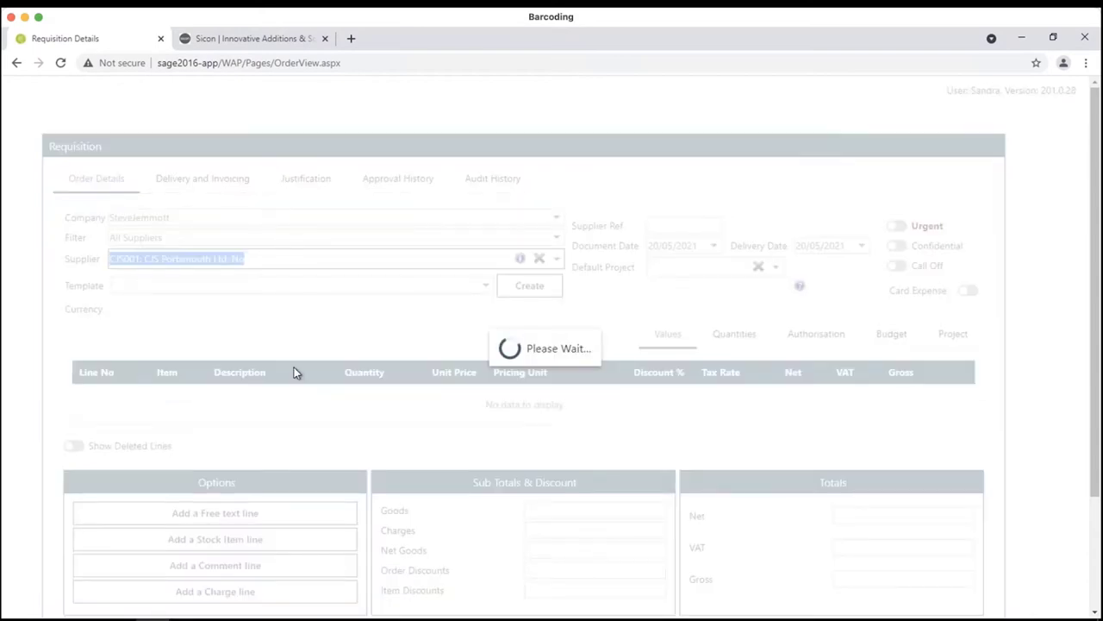
pyautogui.click(216, 177)
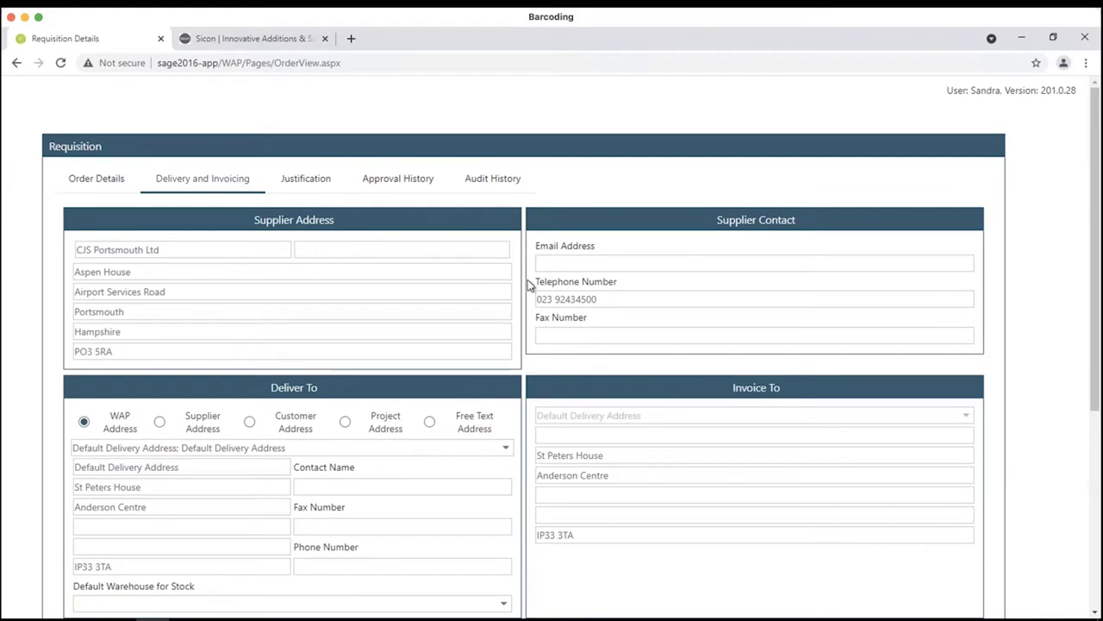
# - Check the supplier email and delivery details, then go back to the Order Details tab
pyautogui.click(632, 264)
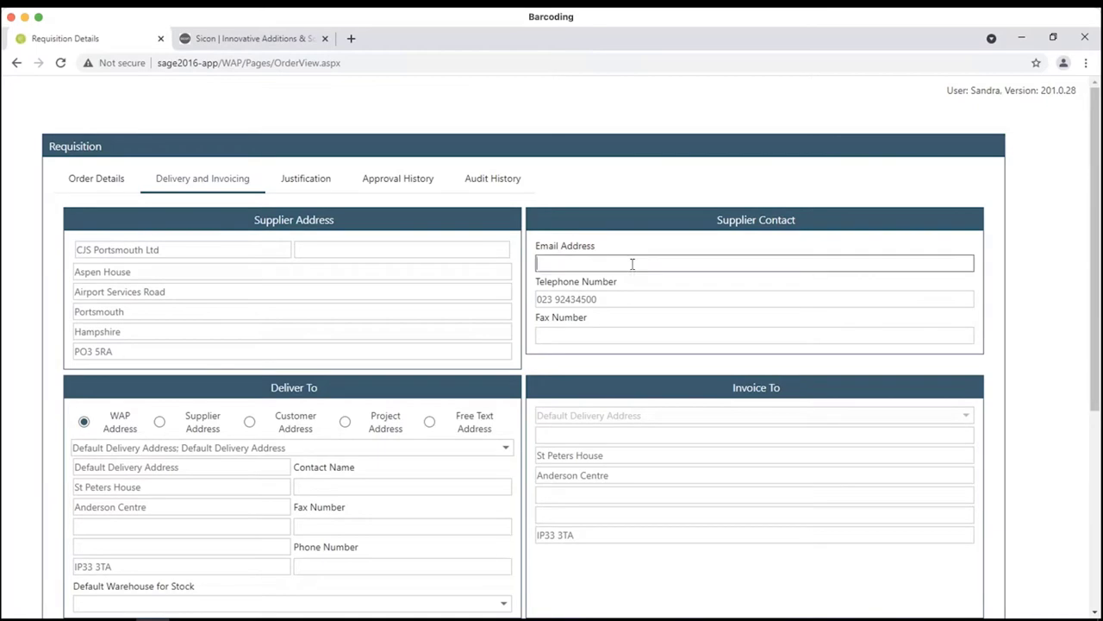
pyautogui.click(639, 322)
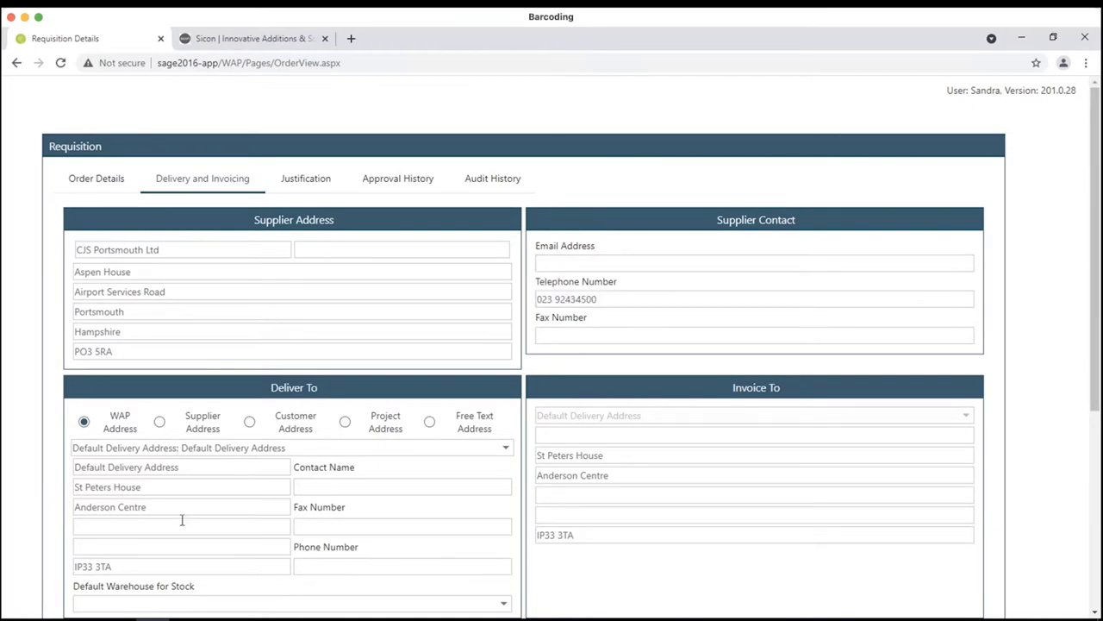
pyautogui.scroll(-2, 183, 520)
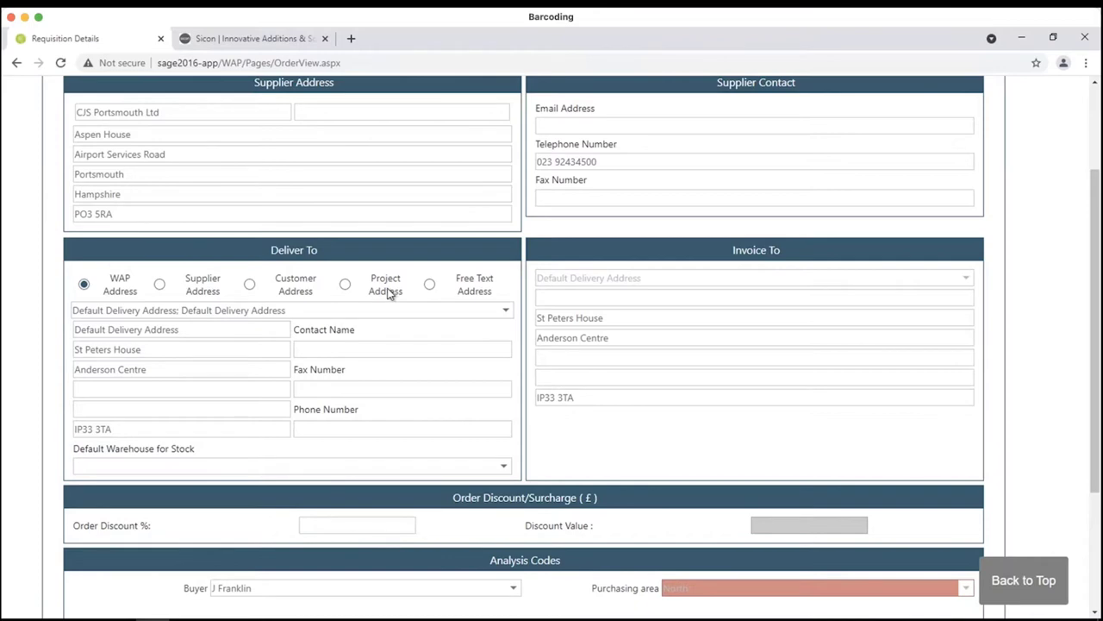
pyautogui.scroll(2, 423, 287)
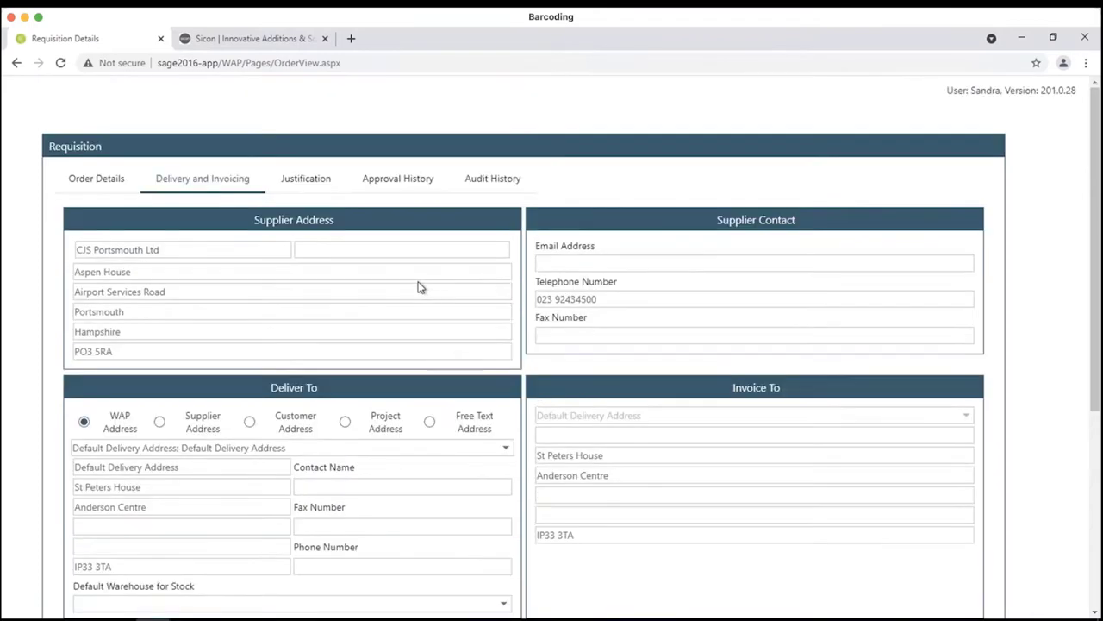
pyautogui.click(101, 183)
pyautogui.scroll(-3, 385, 423)
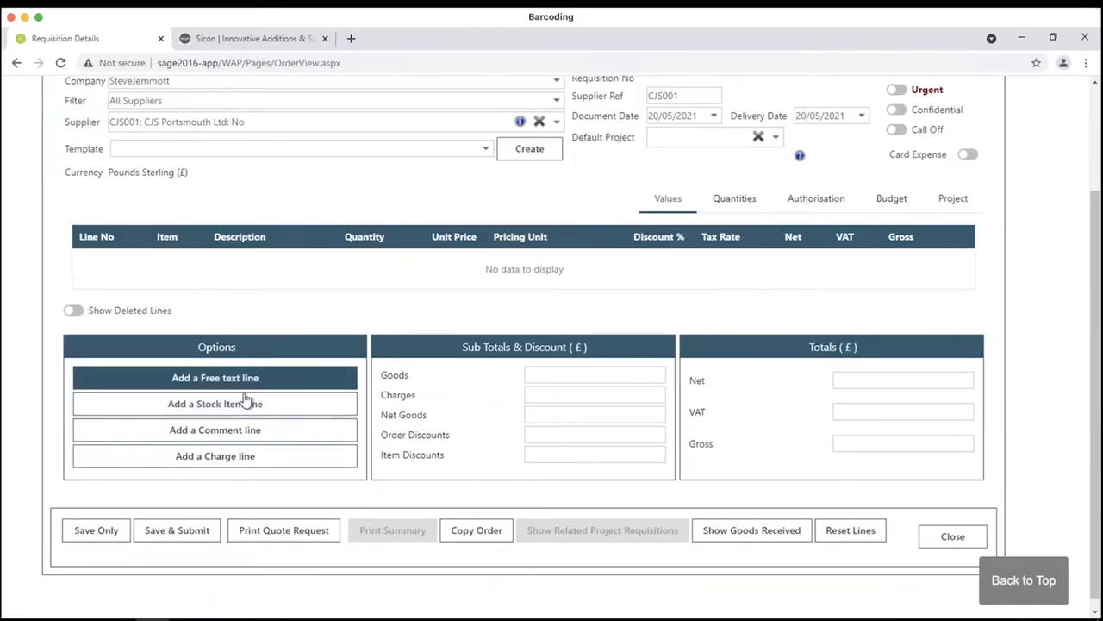
# - Start a Professional Blender 5 Speed stock line from WAREHOUSE, check its coding, then discard it
pyautogui.click(216, 405)
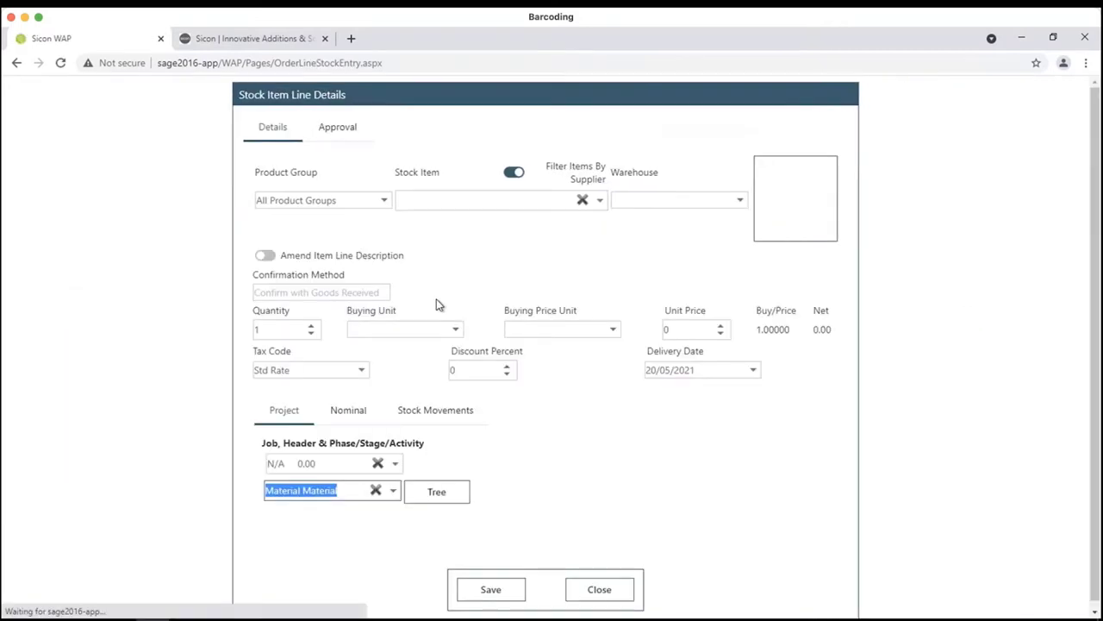
pyautogui.click(513, 172)
pyautogui.click(485, 198)
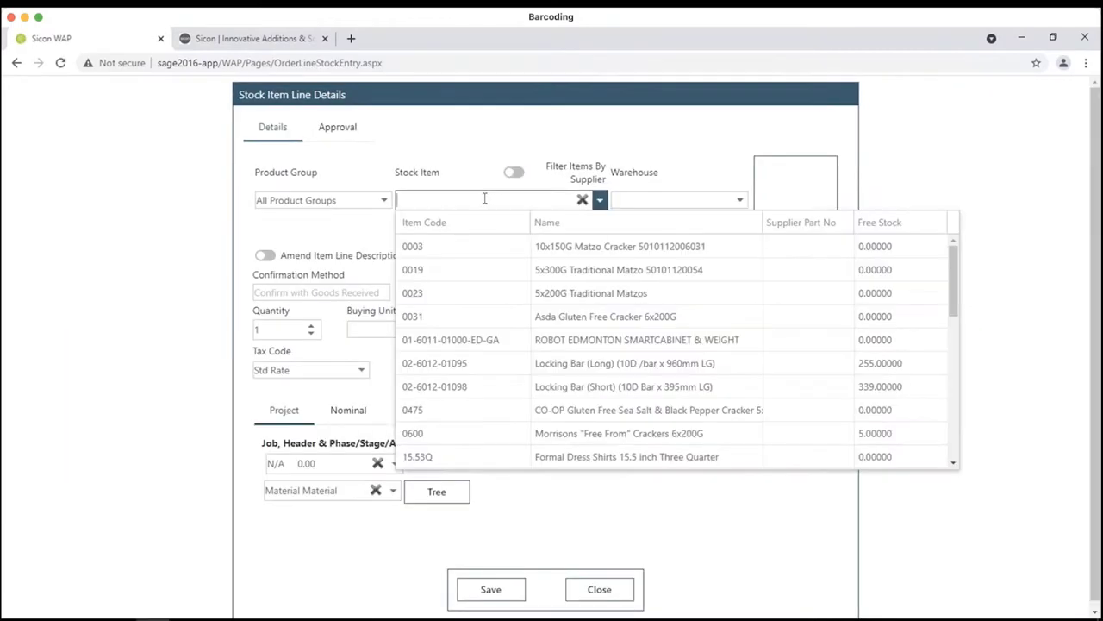
pyautogui.write('pro')
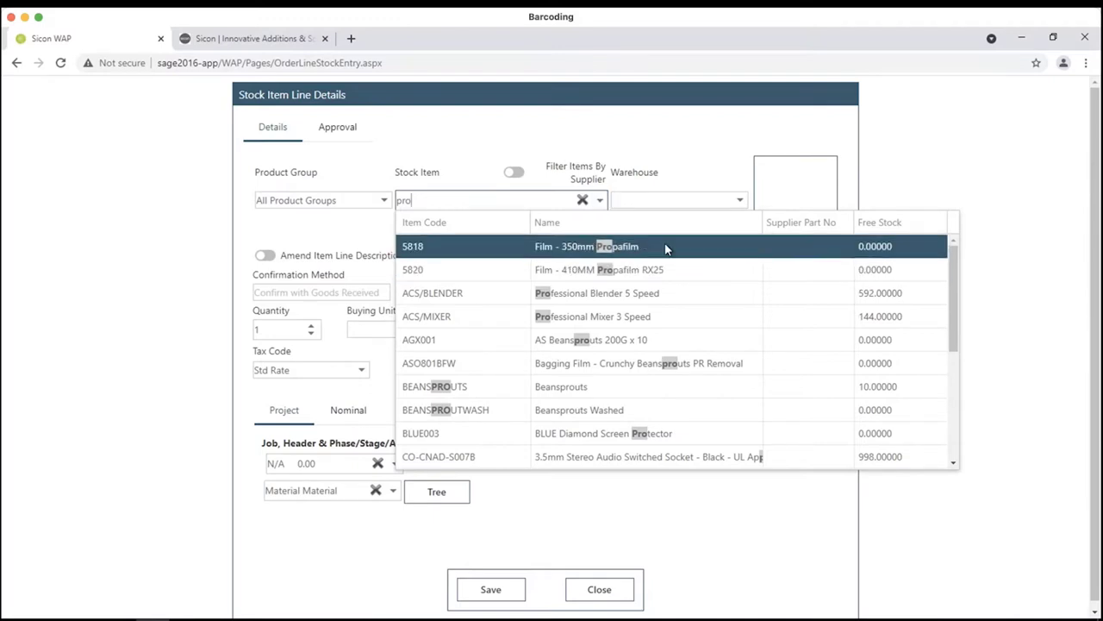
pyautogui.click(574, 296)
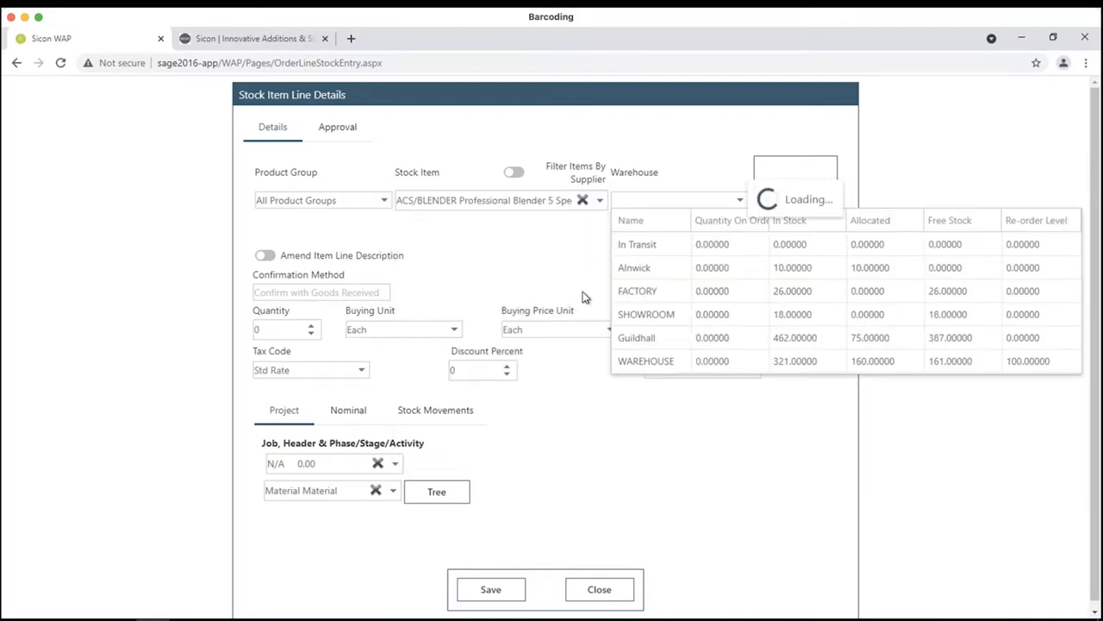
pyautogui.click(653, 362)
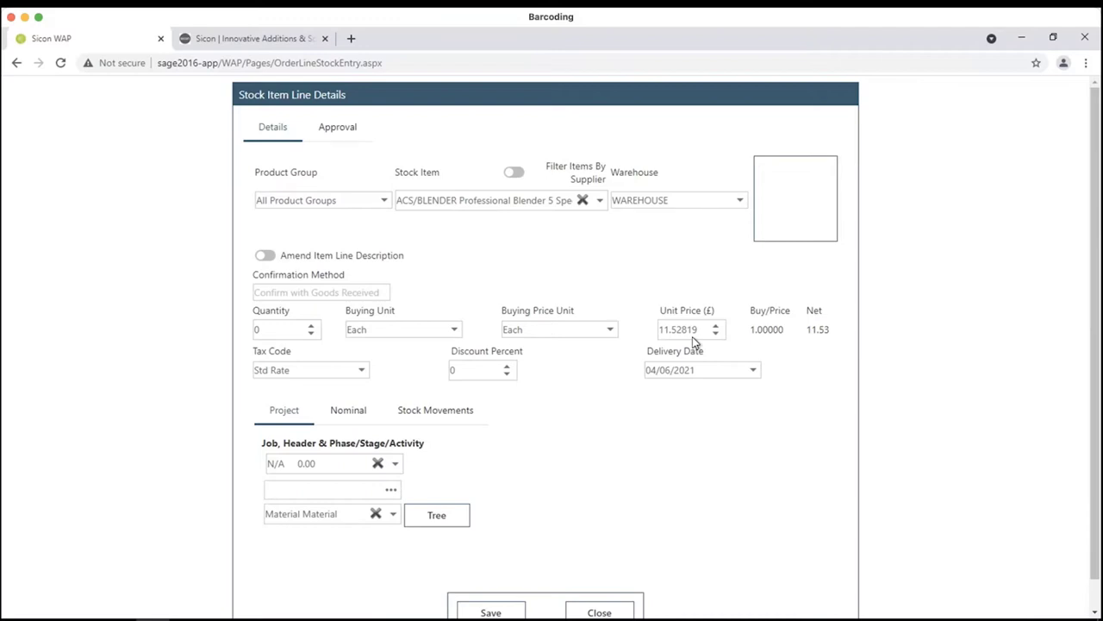
pyautogui.click(369, 411)
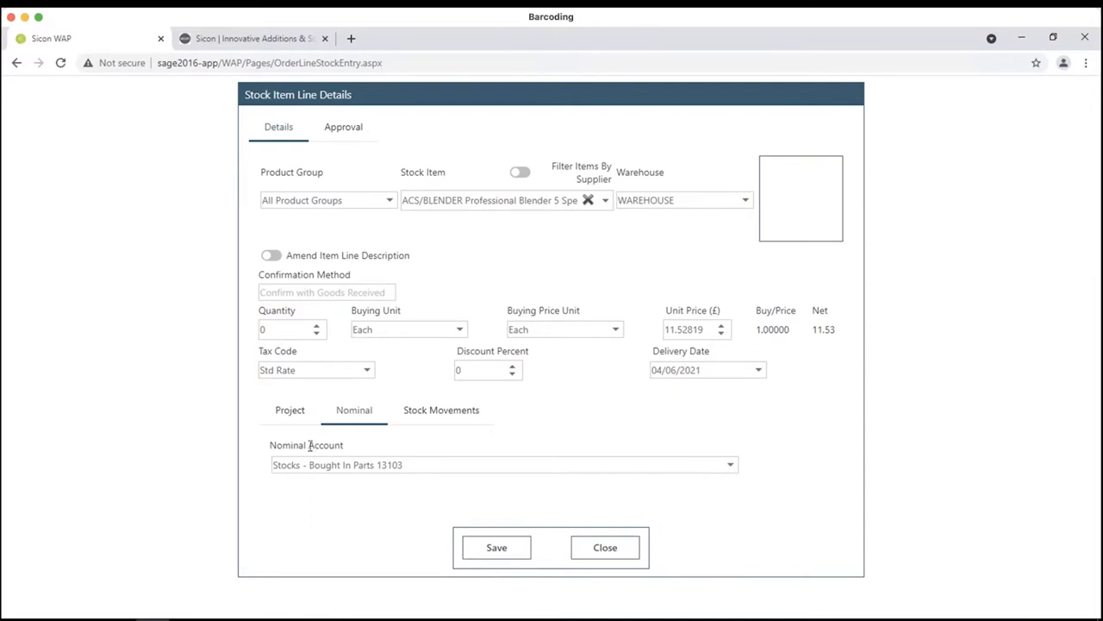
pyautogui.click(296, 418)
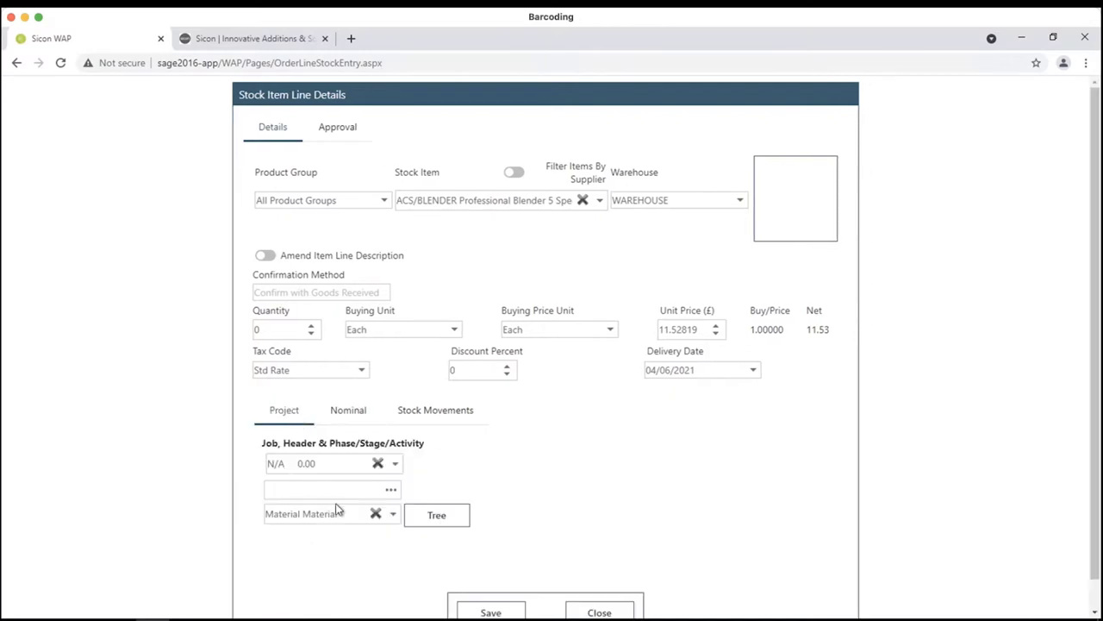
pyautogui.click(599, 613)
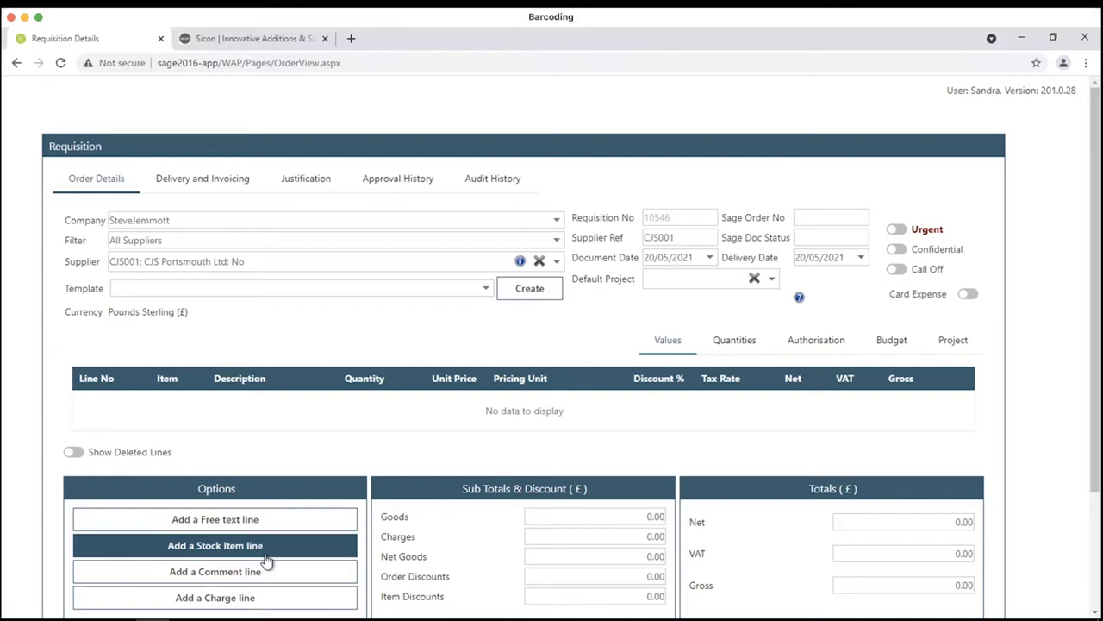
# - Add a free text line 'A Laptop' at £750 with delivery date 21/05/2021
pyautogui.click(207, 521)
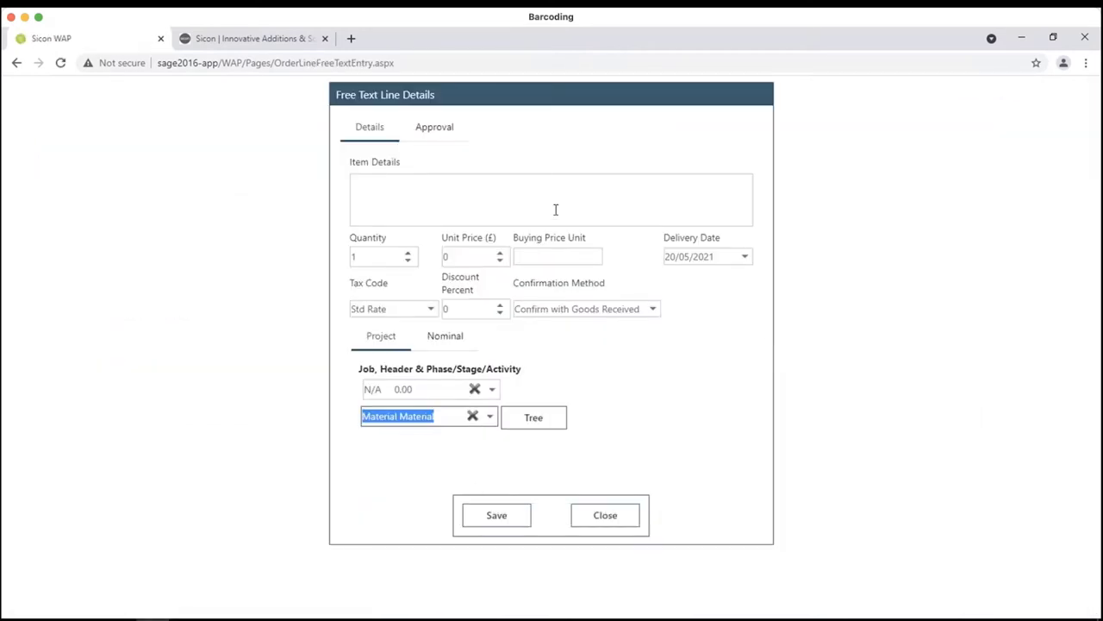
pyautogui.click(555, 209)
pyautogui.write('A Laptop')
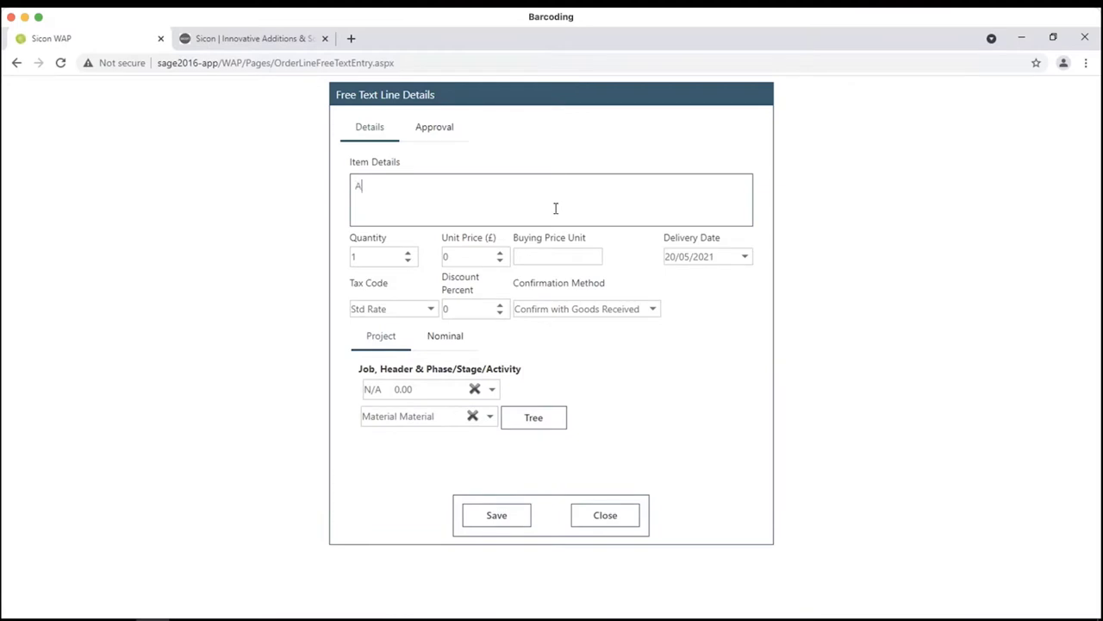
pyautogui.press('Tab')
pyautogui.press('Tab')
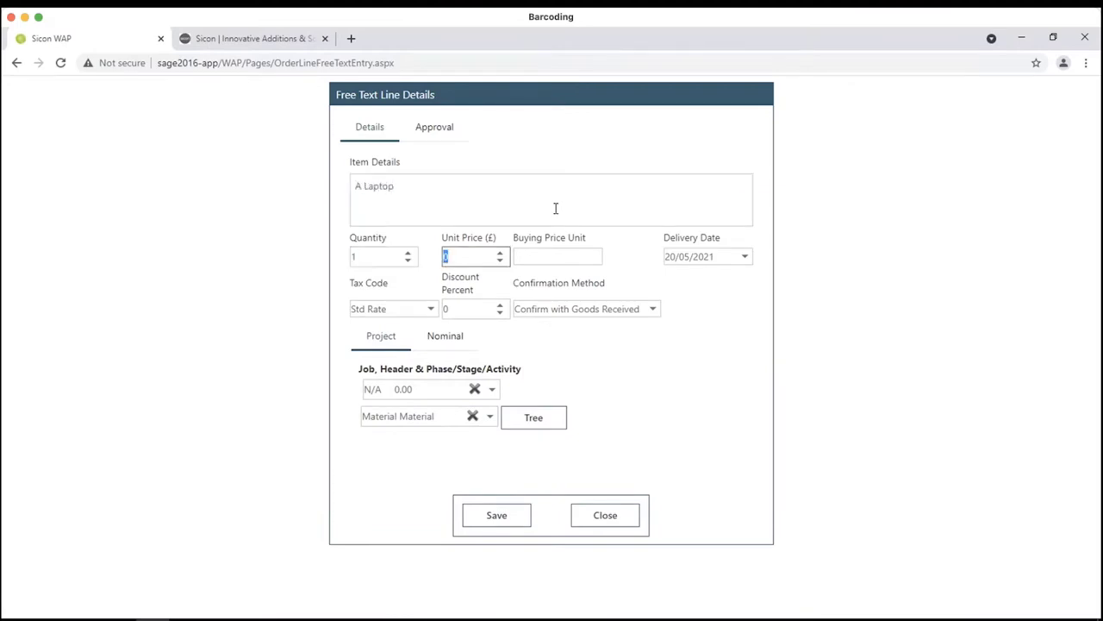
pyautogui.write('750')
pyautogui.press('Tab')
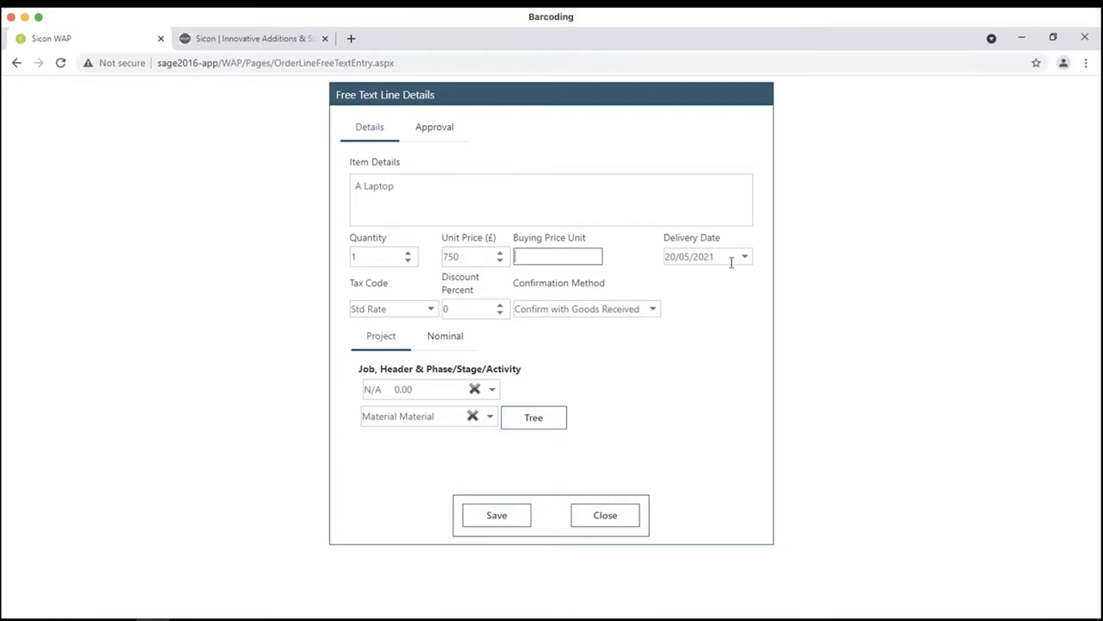
pyautogui.click(744, 256)
pyautogui.click(781, 395)
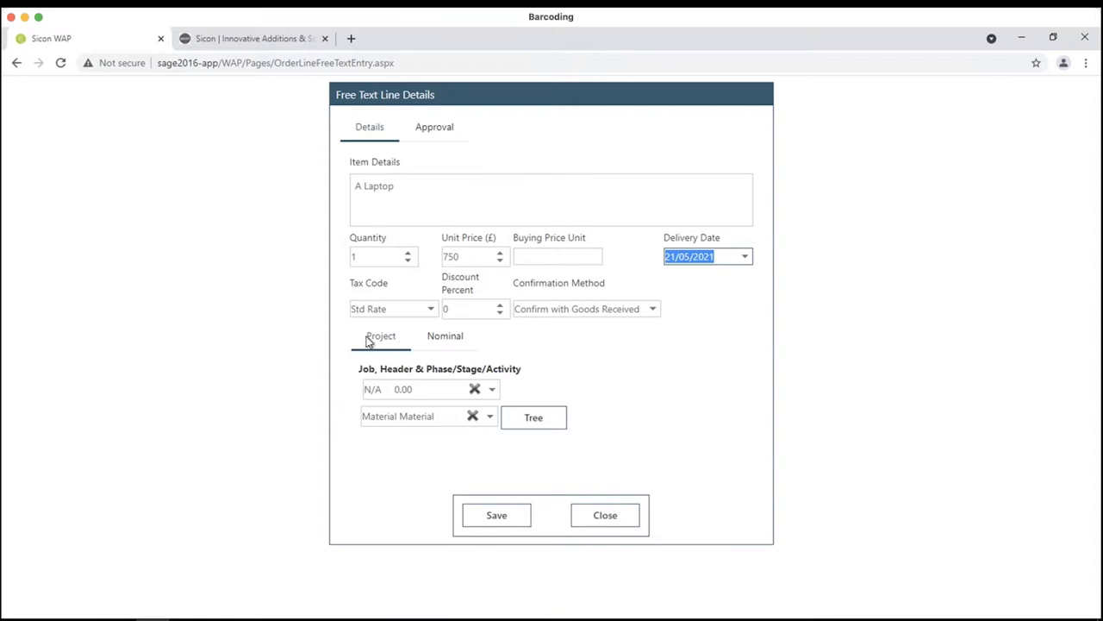
# - Code the laptop line to Materials - Purchases Default 44100 and save it
pyautogui.click(445, 343)
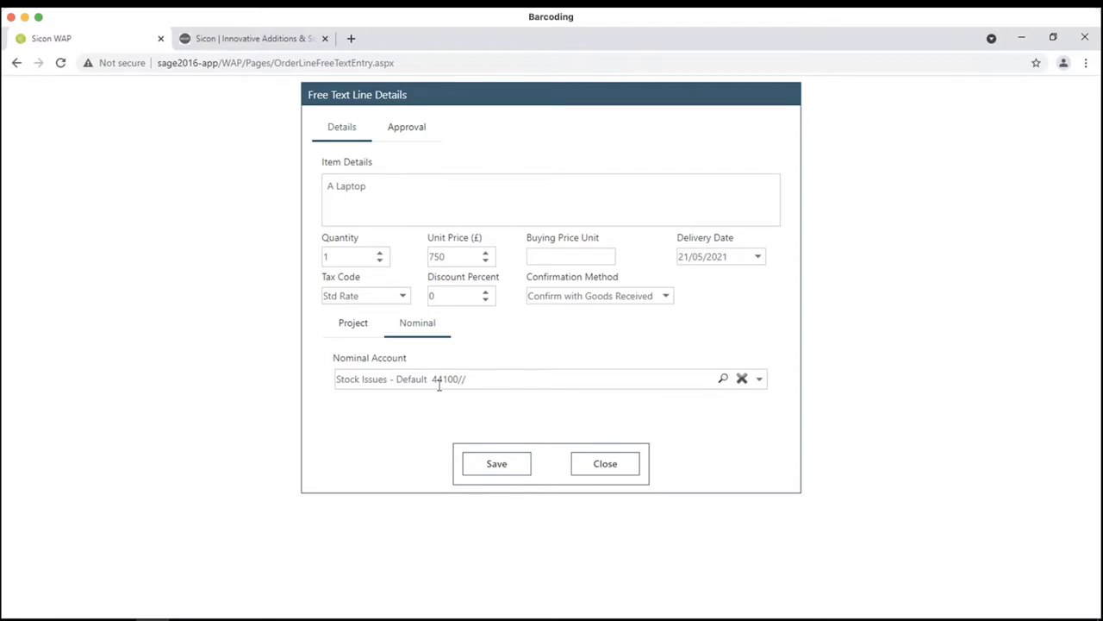
pyautogui.click(754, 383)
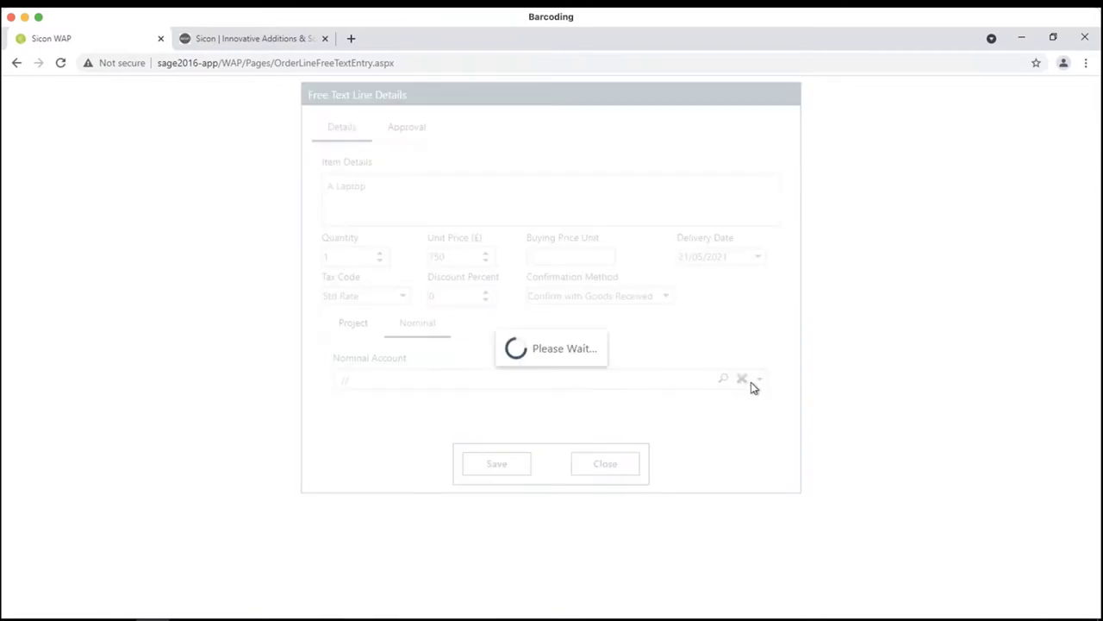
pyautogui.click(759, 381)
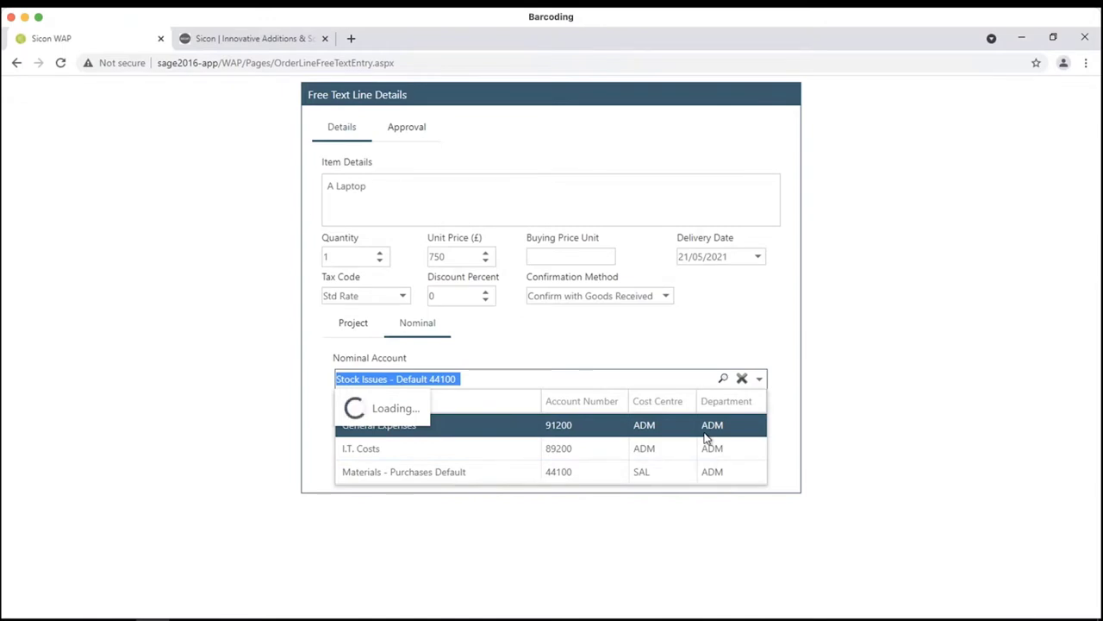
pyautogui.click(431, 479)
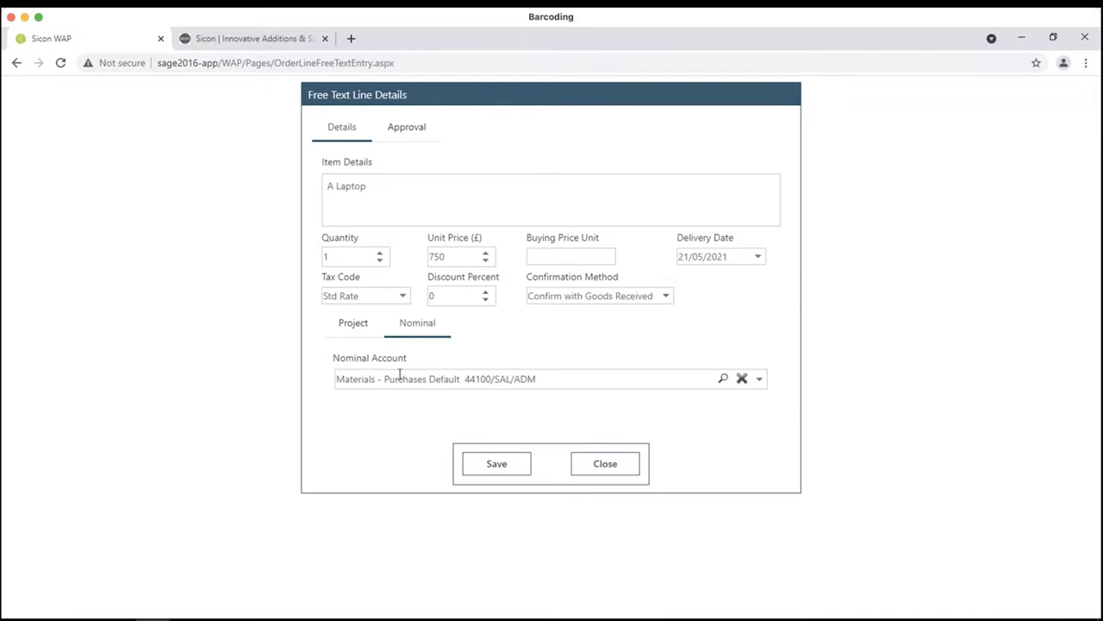
pyautogui.click(526, 464)
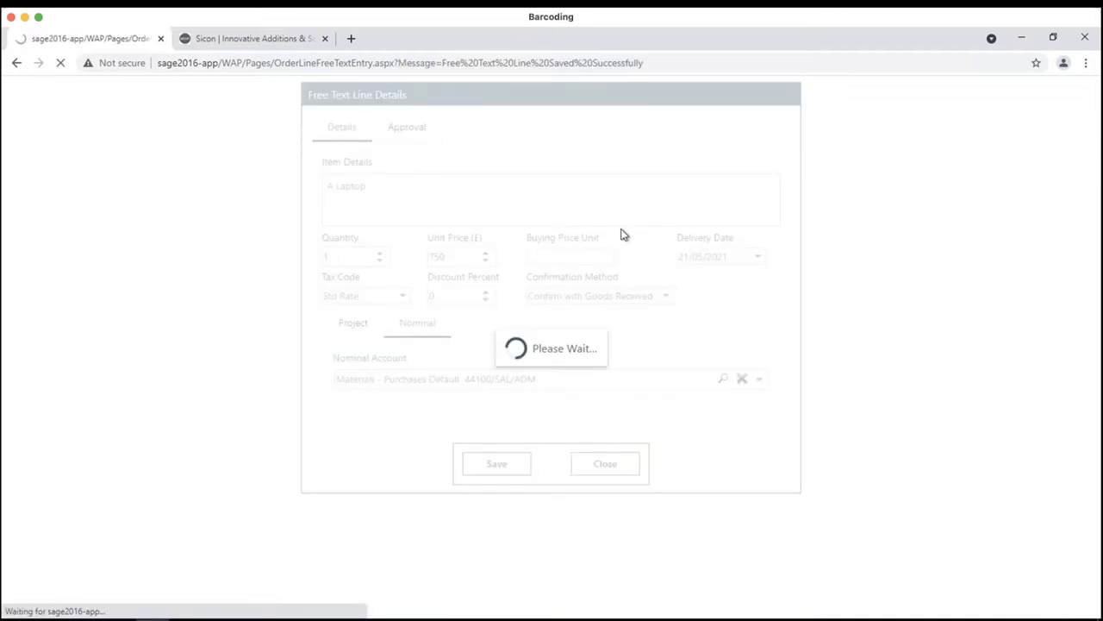
# - Enter a second free text line 'A Case' at £50, delivered 21/05/2021
pyautogui.click(538, 203)
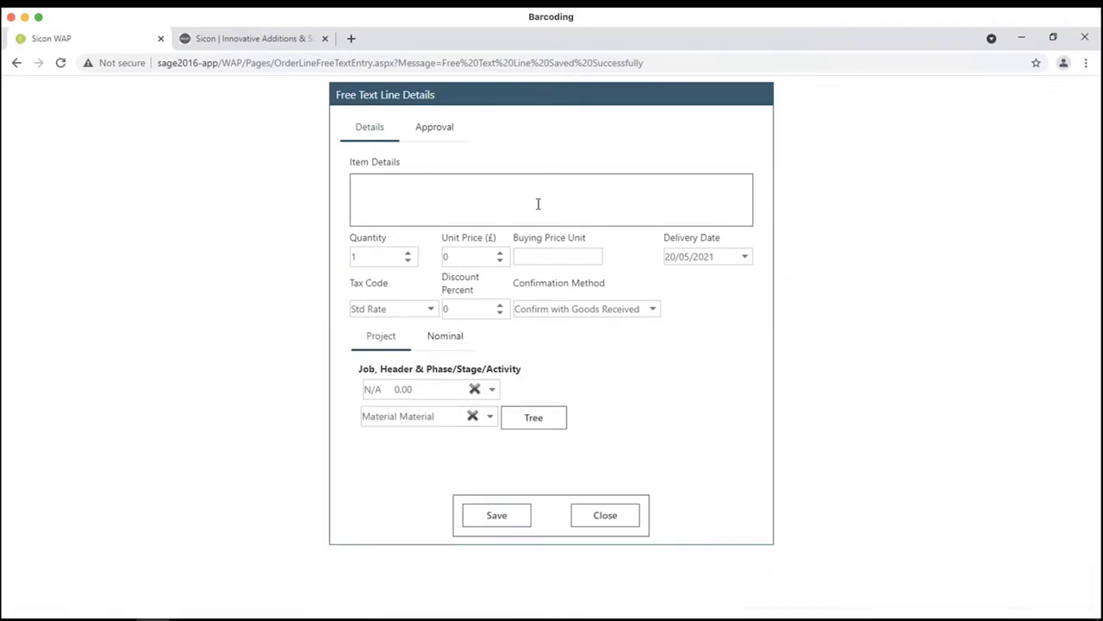
pyautogui.write('A Case')
pyautogui.press('Tab')
pyautogui.press('Tab')
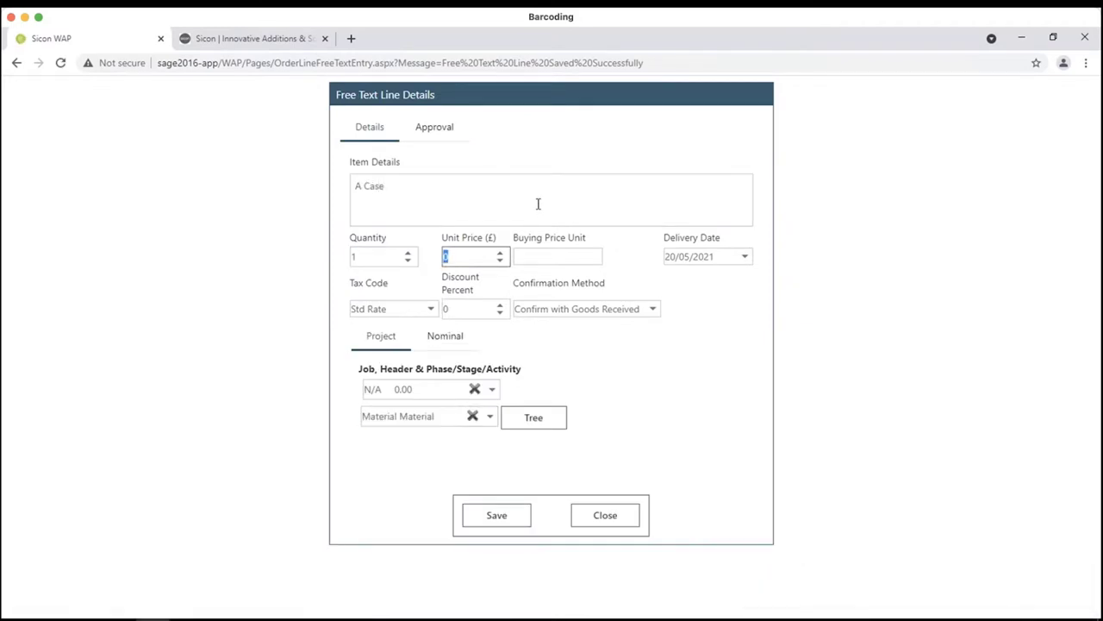
pyautogui.write('50')
pyautogui.press('Tab')
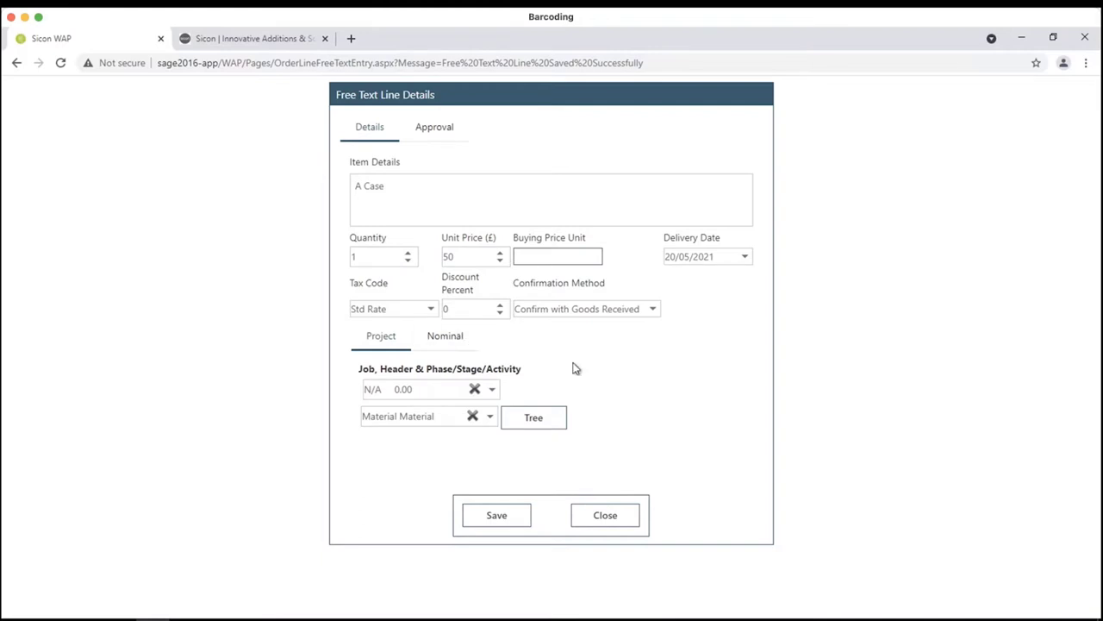
pyautogui.click(745, 257)
pyautogui.click(781, 395)
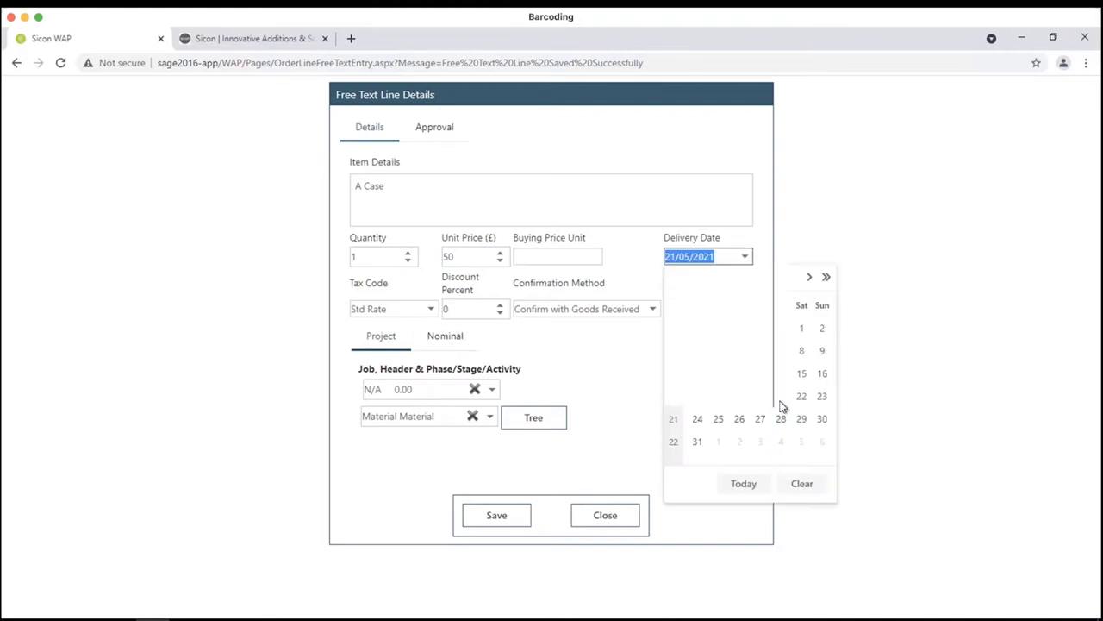
# - Code the case line to Materials - Purchases Default, save it and close the line form
pyautogui.click(438, 339)
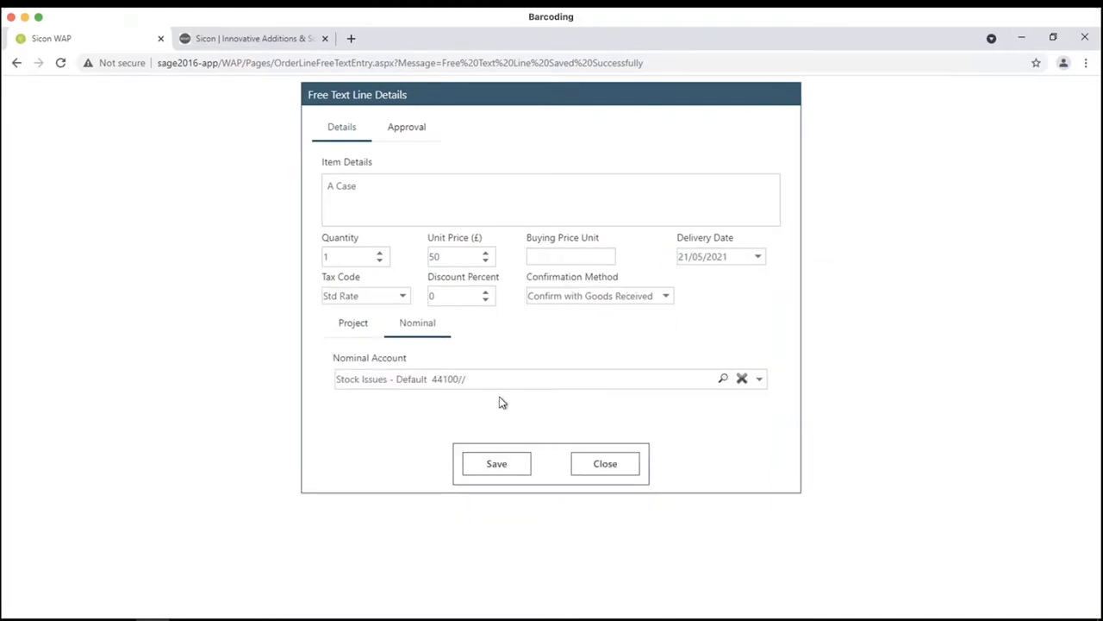
pyautogui.click(758, 380)
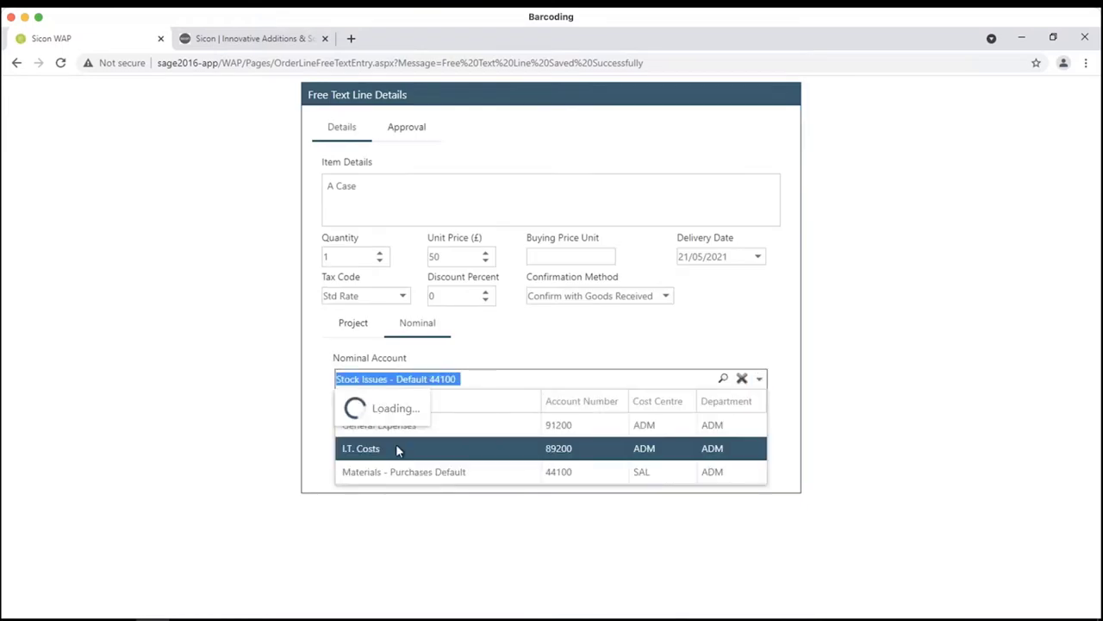
pyautogui.click(397, 467)
pyautogui.click(479, 466)
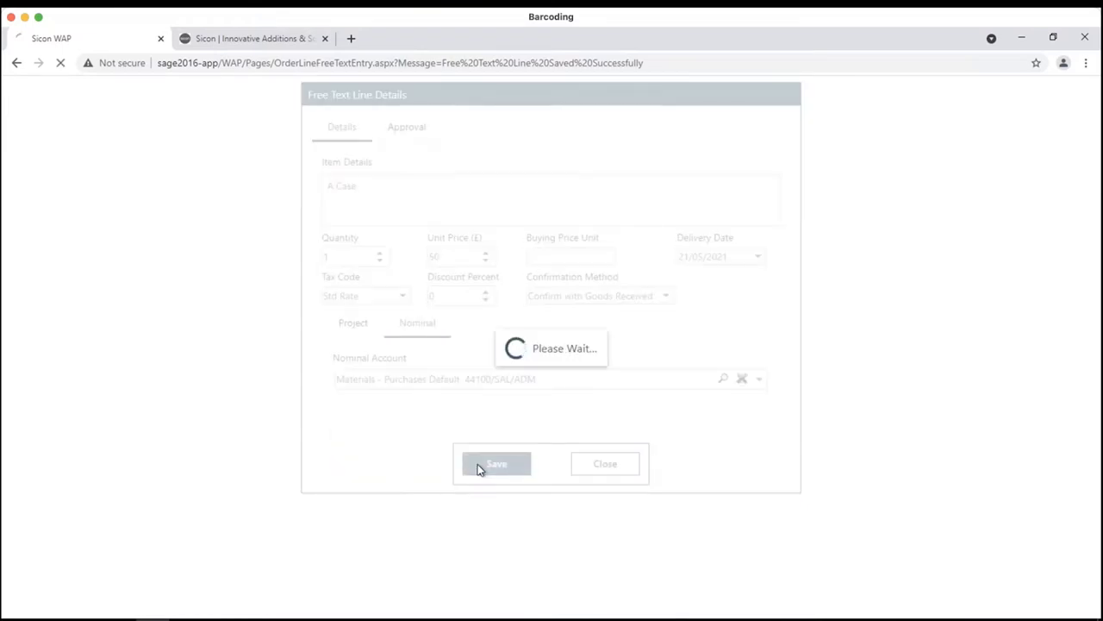
pyautogui.click(601, 521)
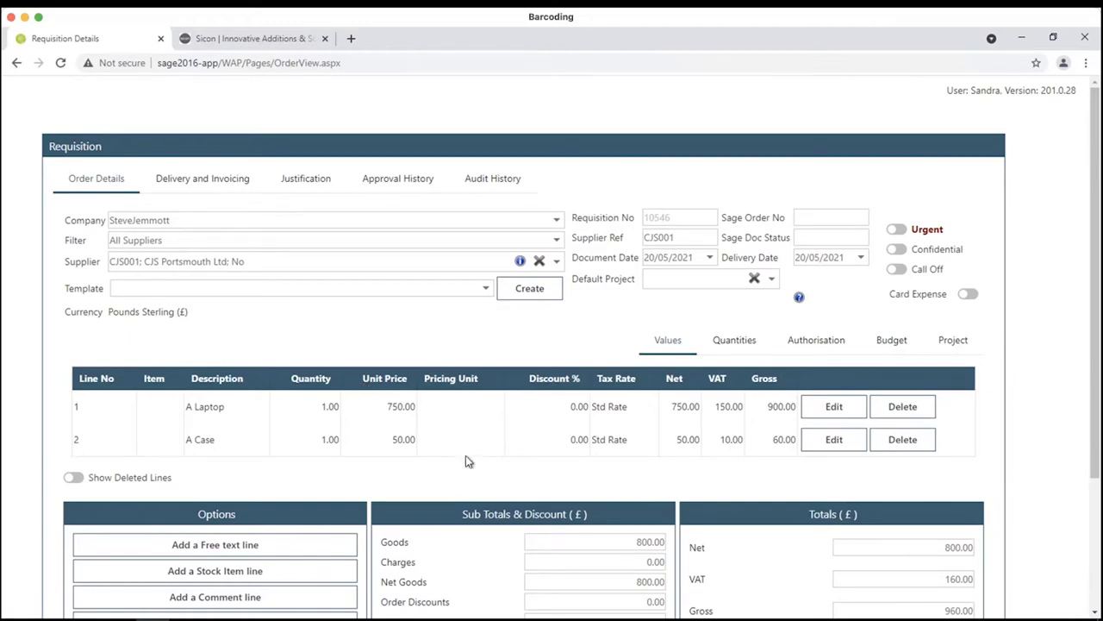
# - Flag the requisition Urgent and save the reason 'Mine is broken'
pyautogui.scroll(-3, 465, 456)
pyautogui.scroll(3, 685, 323)
pyautogui.click(893, 231)
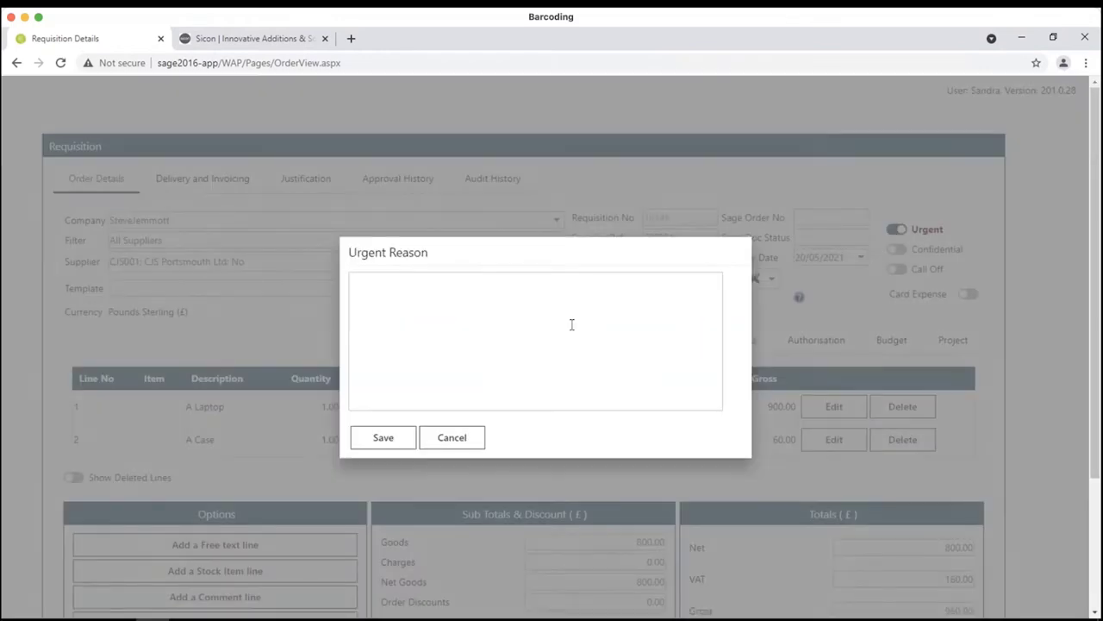
pyautogui.click(560, 336)
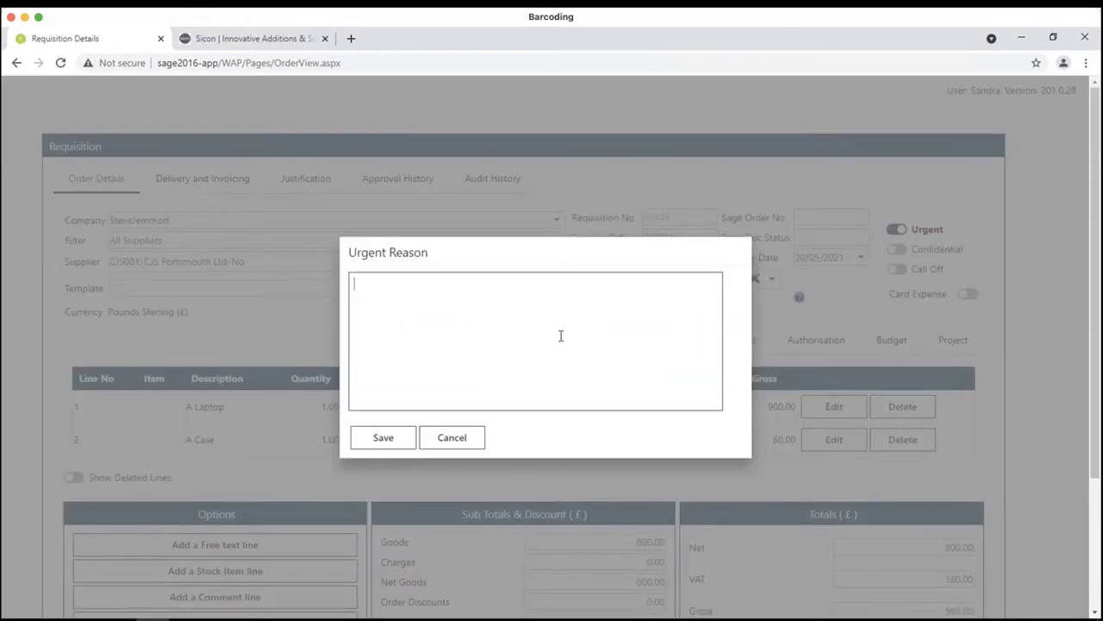
pyautogui.write('Mine is brok')
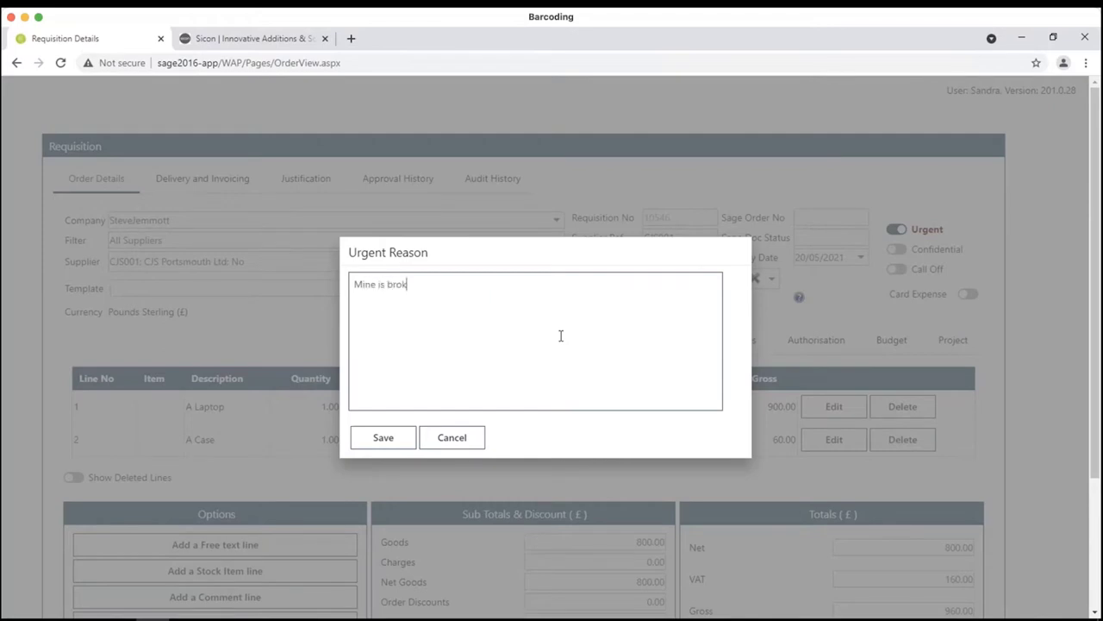
pyautogui.write('en!')
pyautogui.click(382, 435)
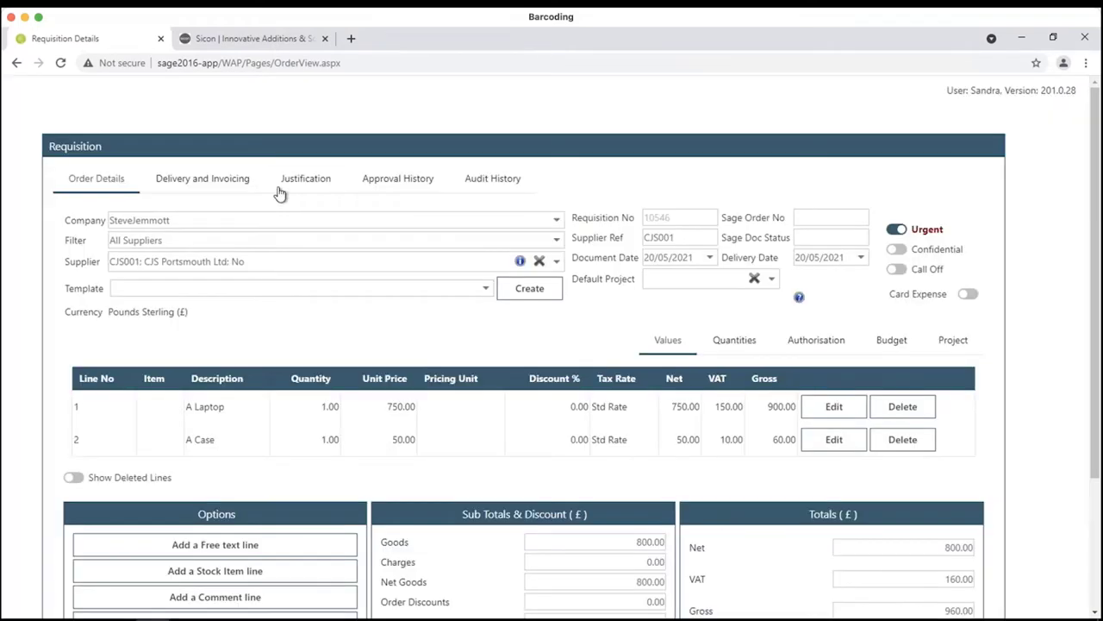
# - On the Justification tab, enter the note 'Mine is old'
pyautogui.click(287, 182)
pyautogui.click(170, 396)
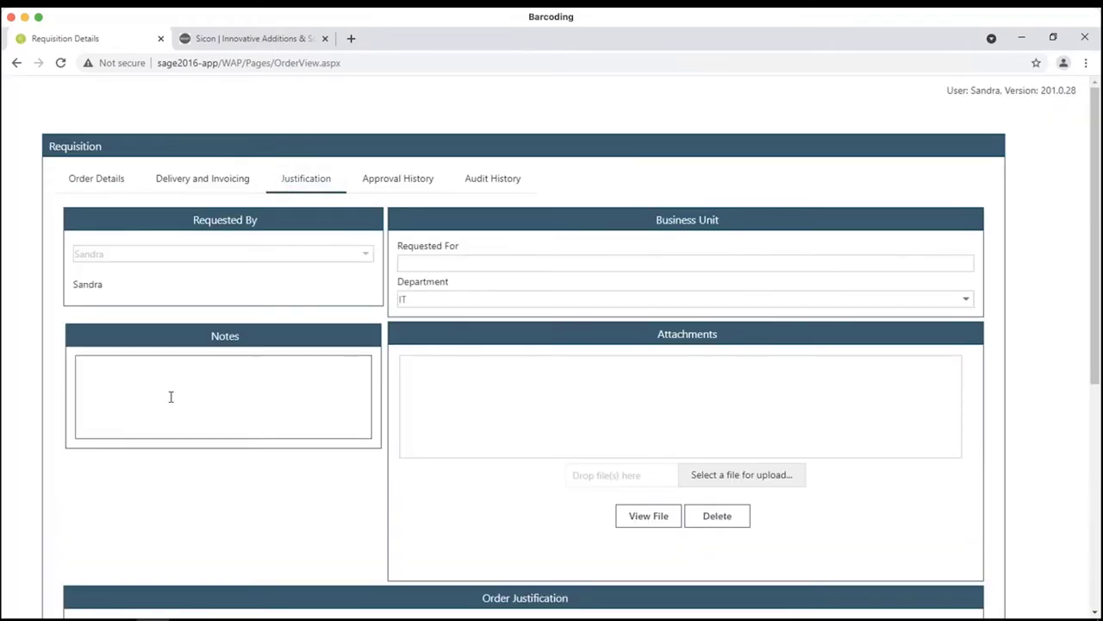
pyautogui.write('Nee')
pyautogui.press('BackSpace')
pyautogui.press('BackSpace')
pyautogui.press('BackSpace')
pyautogui.write('Mine is old')
pyautogui.click(216, 618)
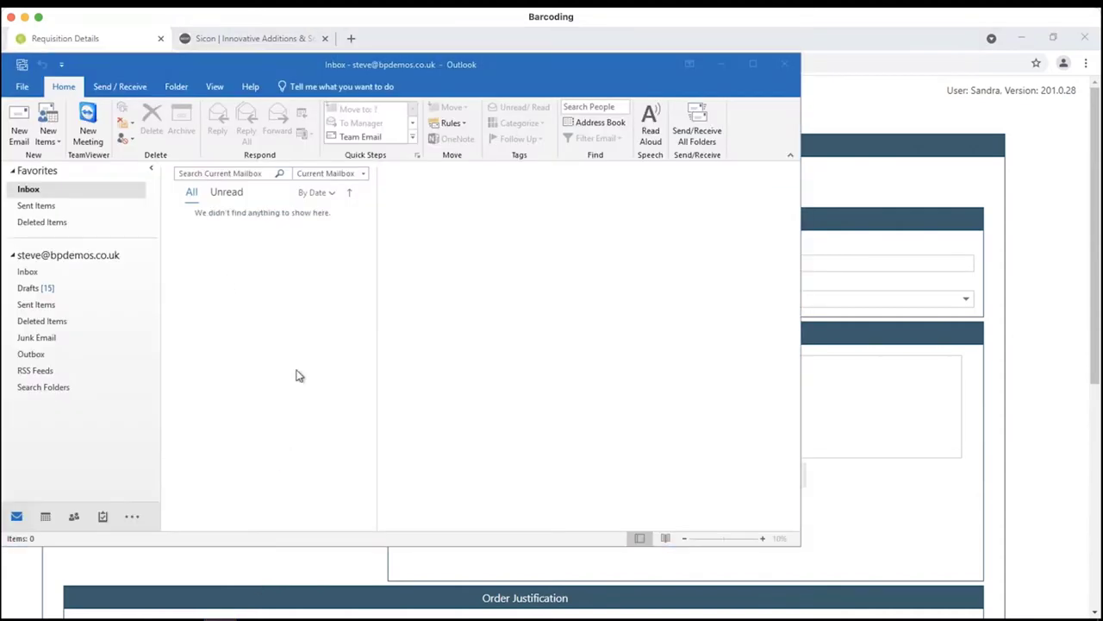
# - Drag SOP Invoice 0000005134.pdf from the Outlook draft into the requisition's attachments
pyautogui.click(49, 288)
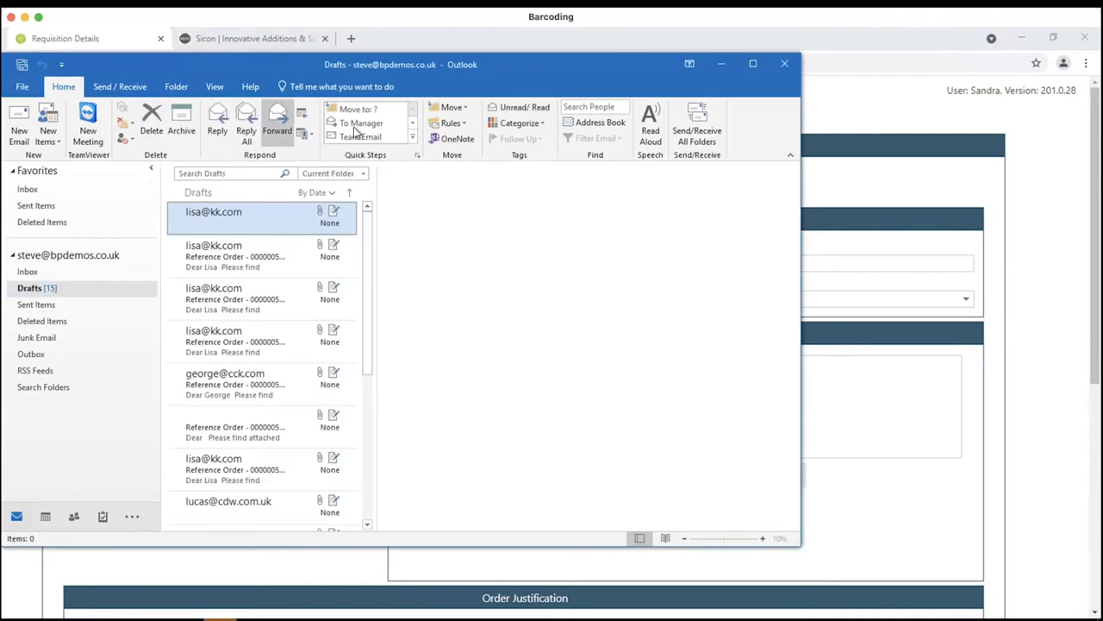
pyautogui.moveTo(543, 64); pyautogui.dragTo(330, 71)
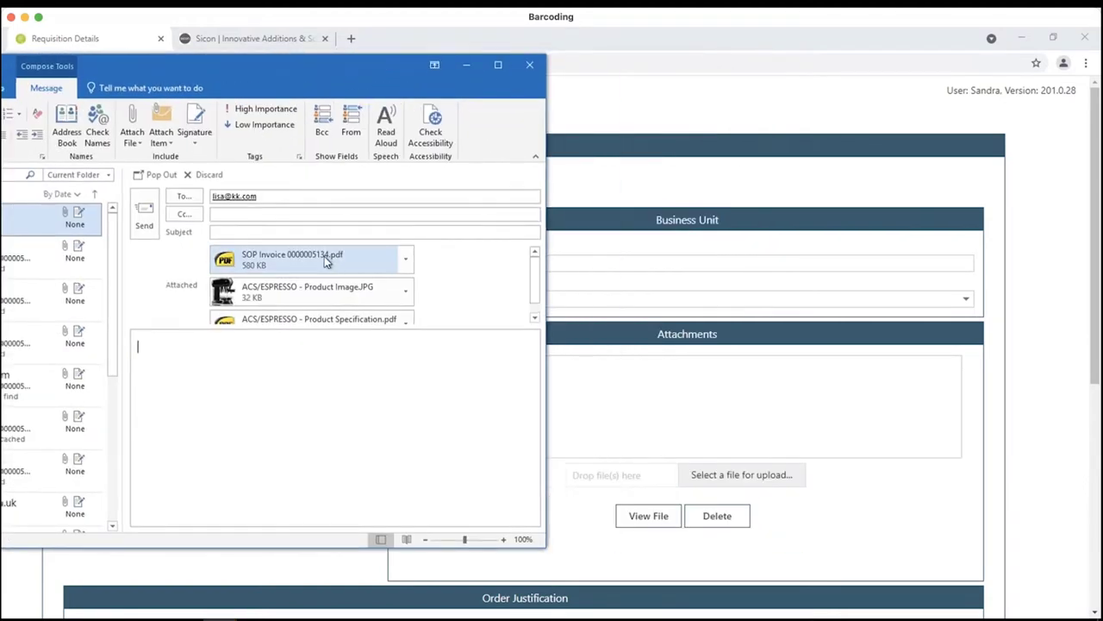
pyautogui.moveTo(324, 256); pyautogui.dragTo(704, 480)
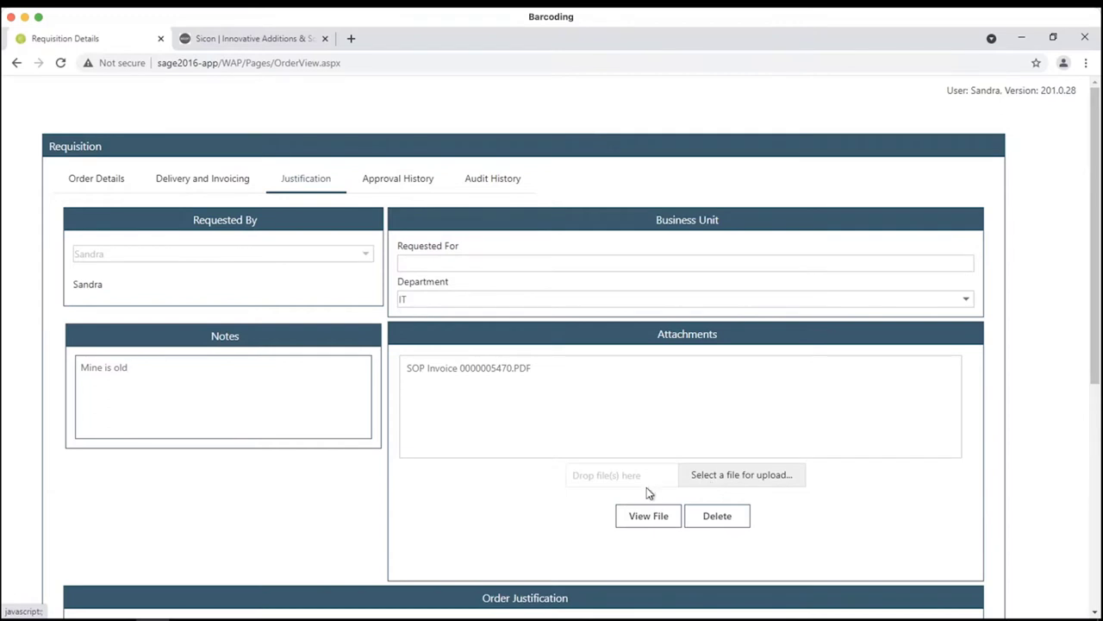
# - Go back to Order Details showing the laptop and case lines totalling £960 gross
pyautogui.scroll(-3, 646, 487)
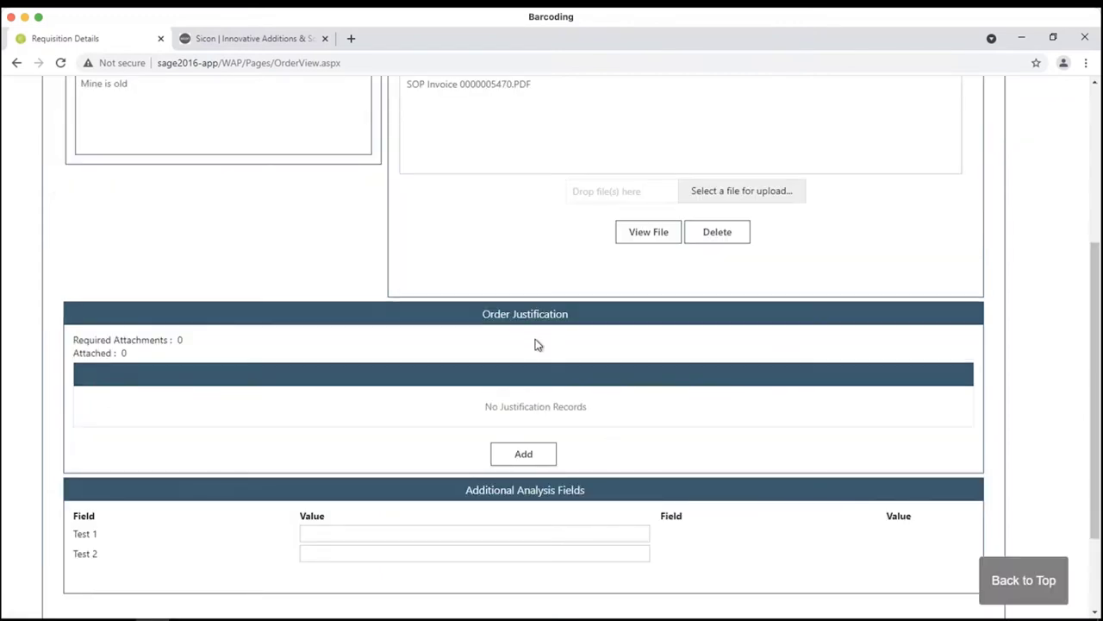
pyautogui.scroll(1, 532, 346)
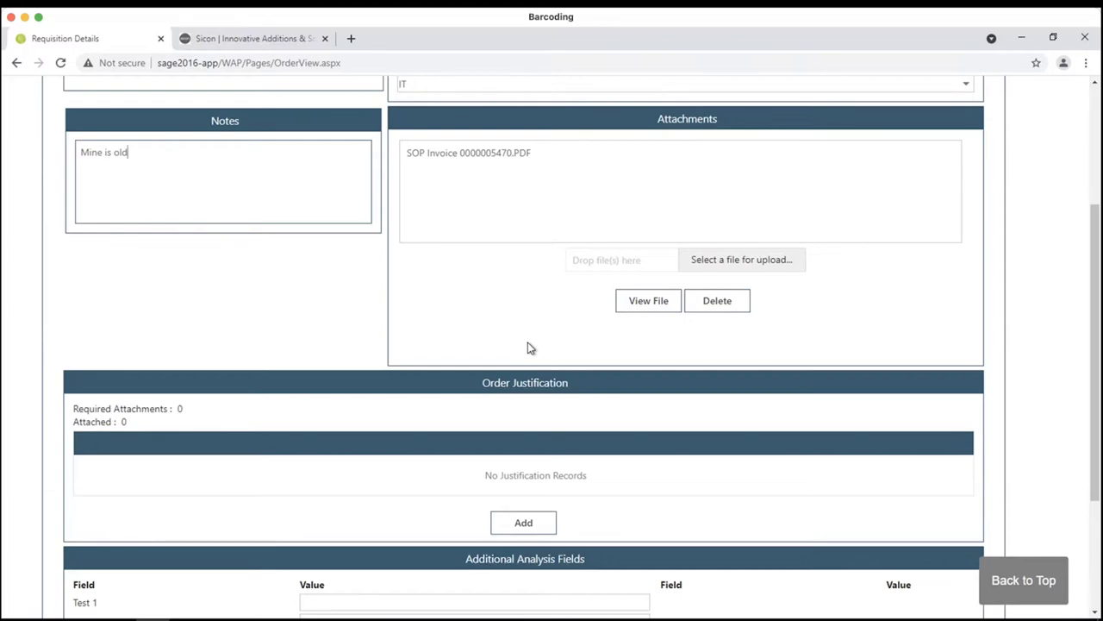
pyautogui.scroll(3, 526, 347)
pyautogui.click(109, 191)
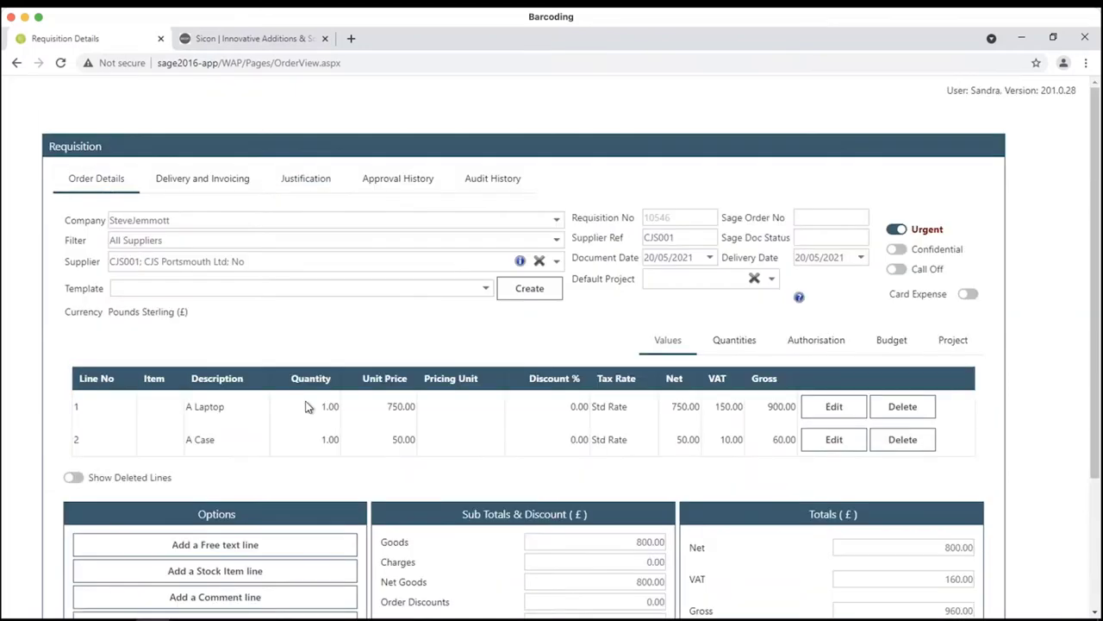
pyautogui.scroll(-3, 532, 525)
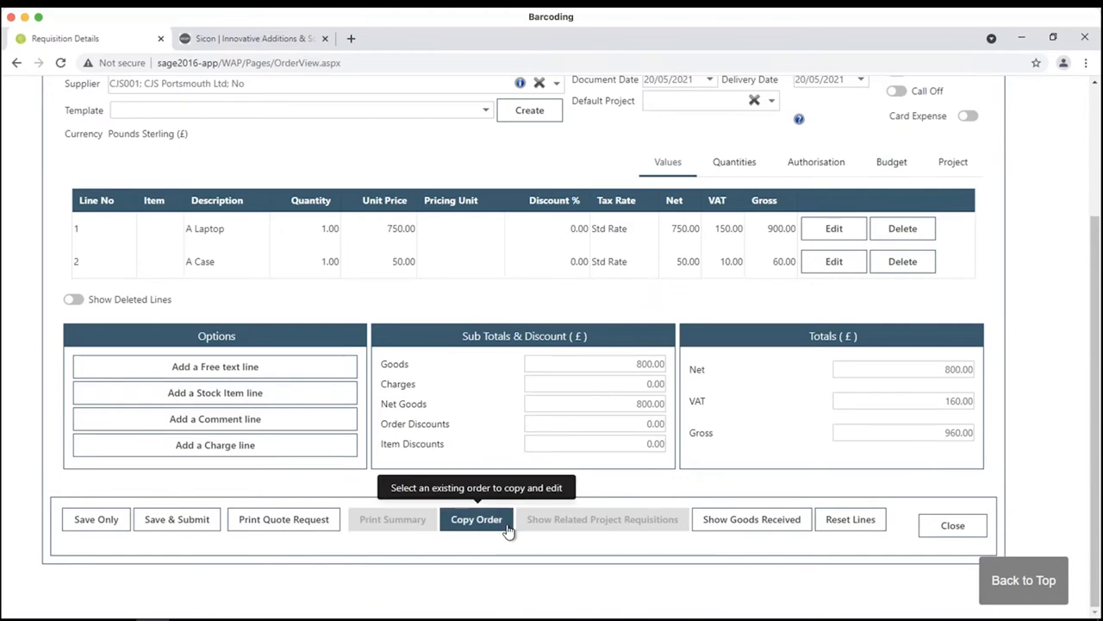
pyautogui.click(291, 519)
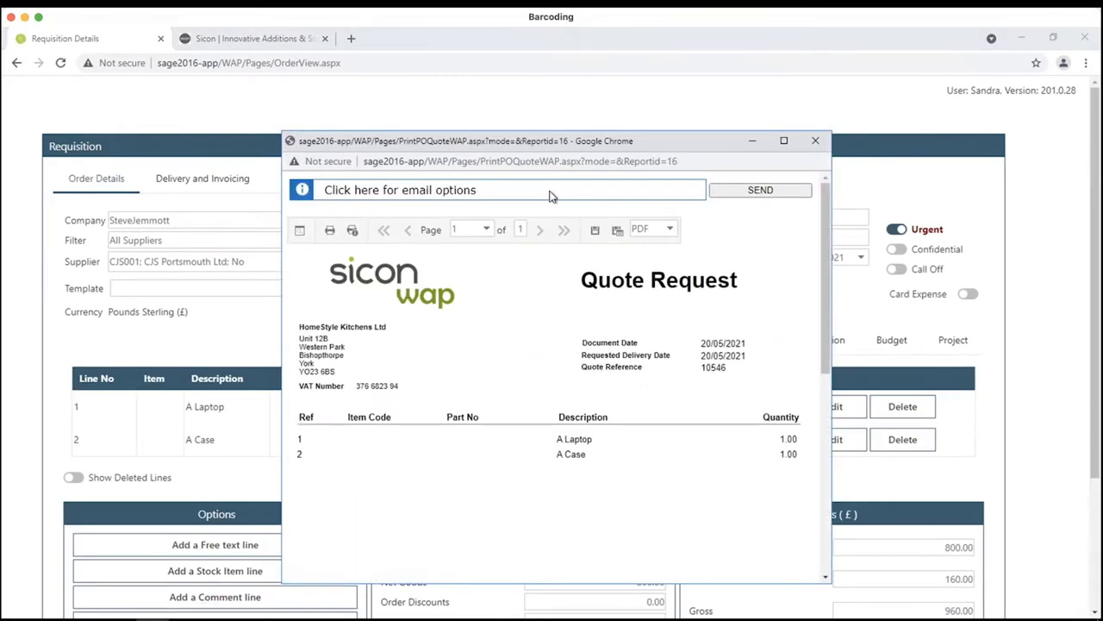
pyautogui.click(522, 198)
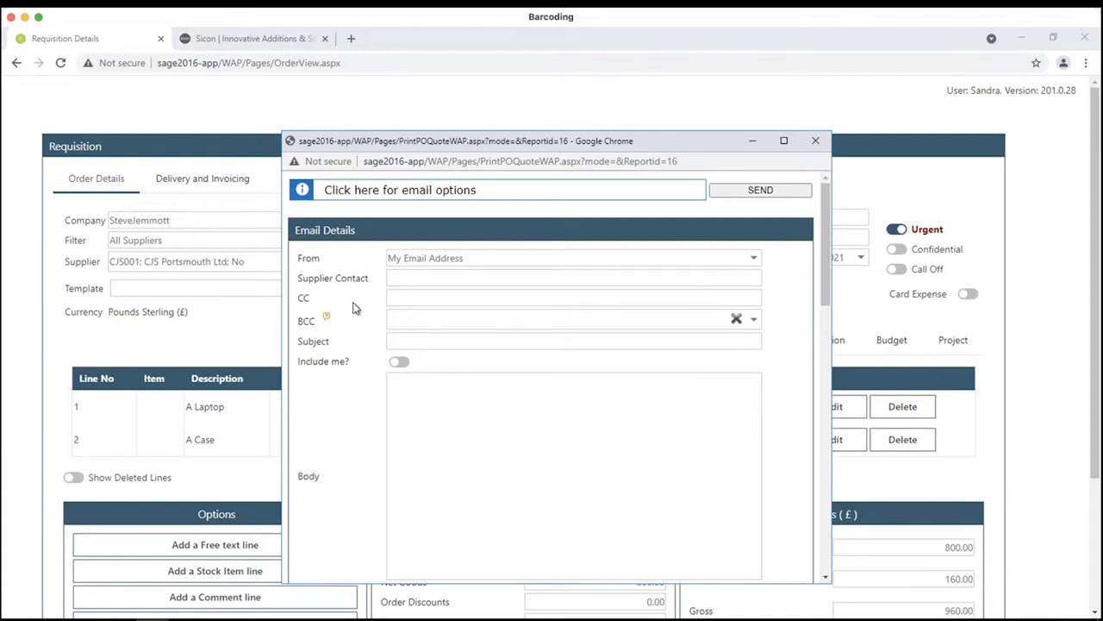
pyautogui.click(755, 319)
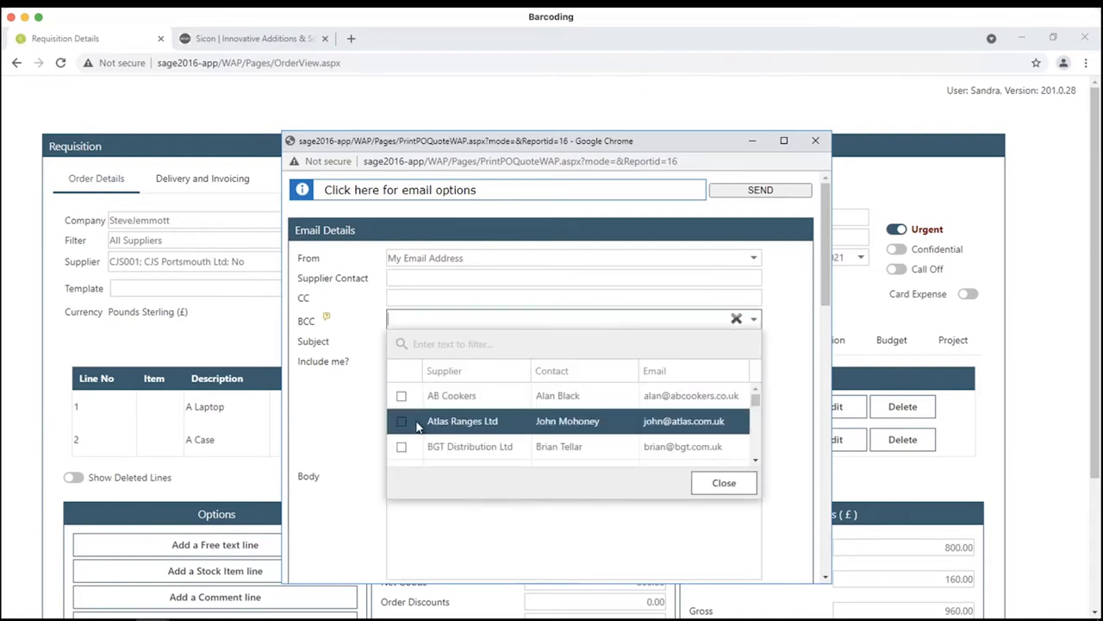
pyautogui.click(743, 481)
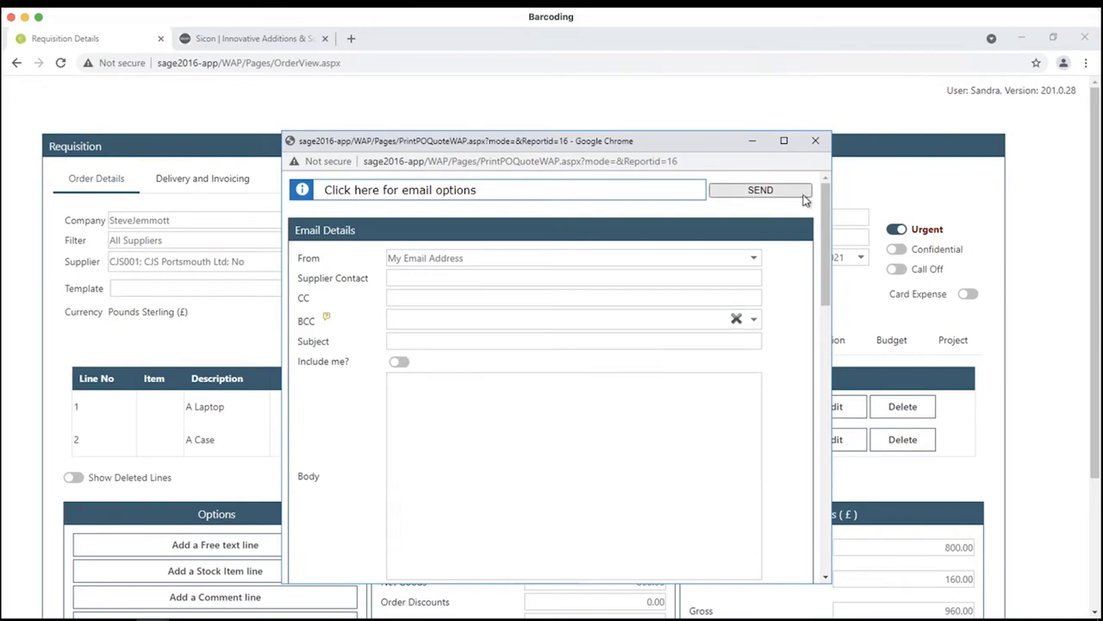
pyautogui.click(821, 150)
pyautogui.scroll(-2, 358, 470)
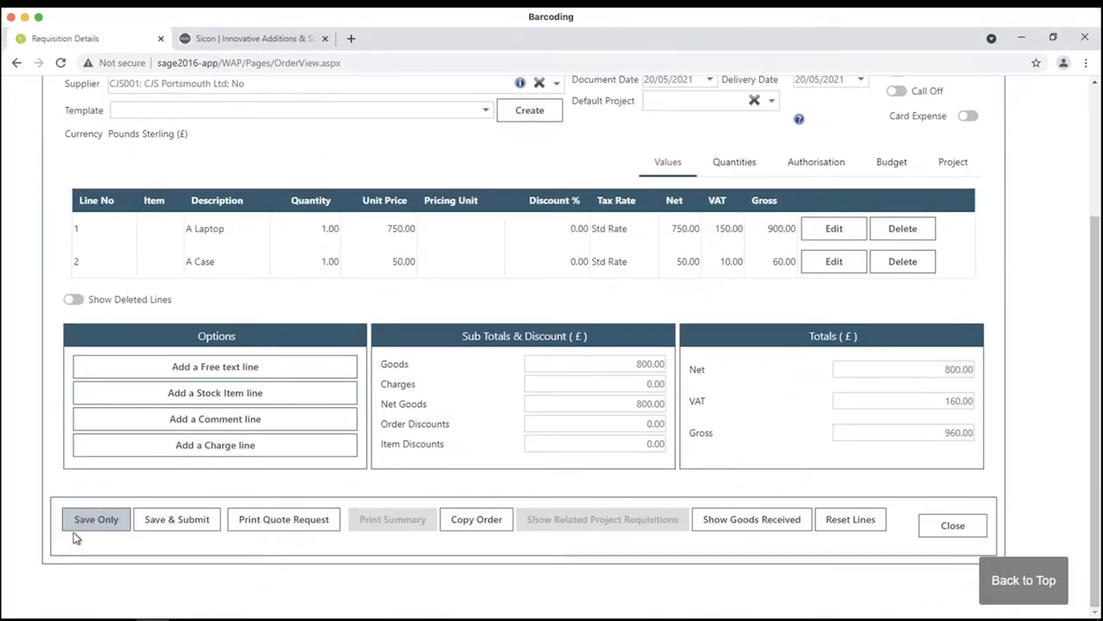
# - Save and submit requisition 10546 for approval, then close it
pyautogui.click(178, 522)
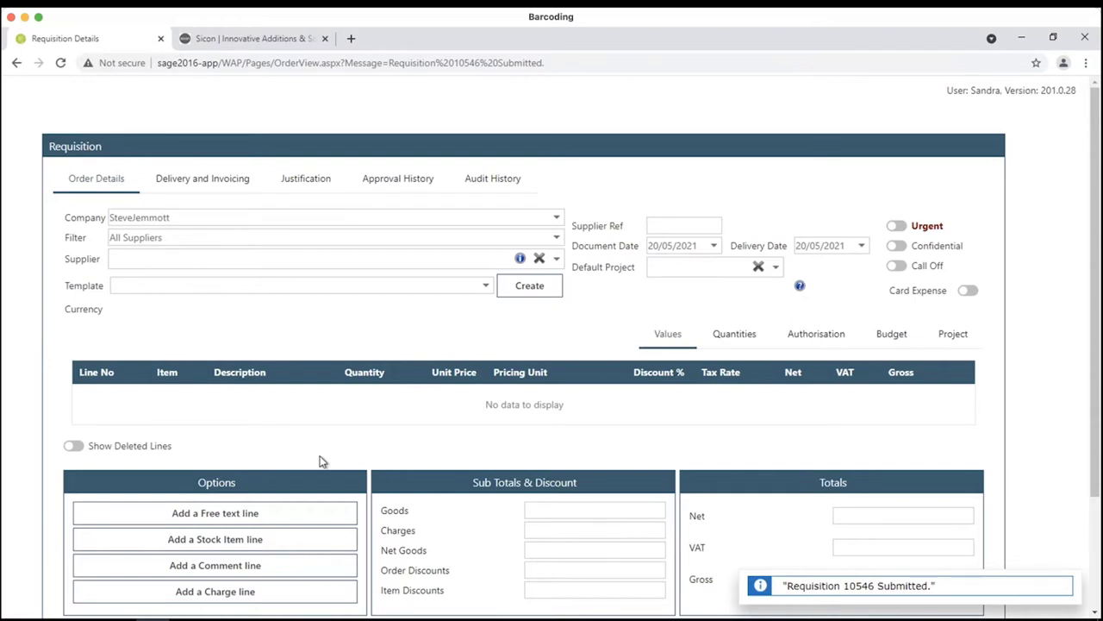
pyautogui.scroll(-3, 306, 234)
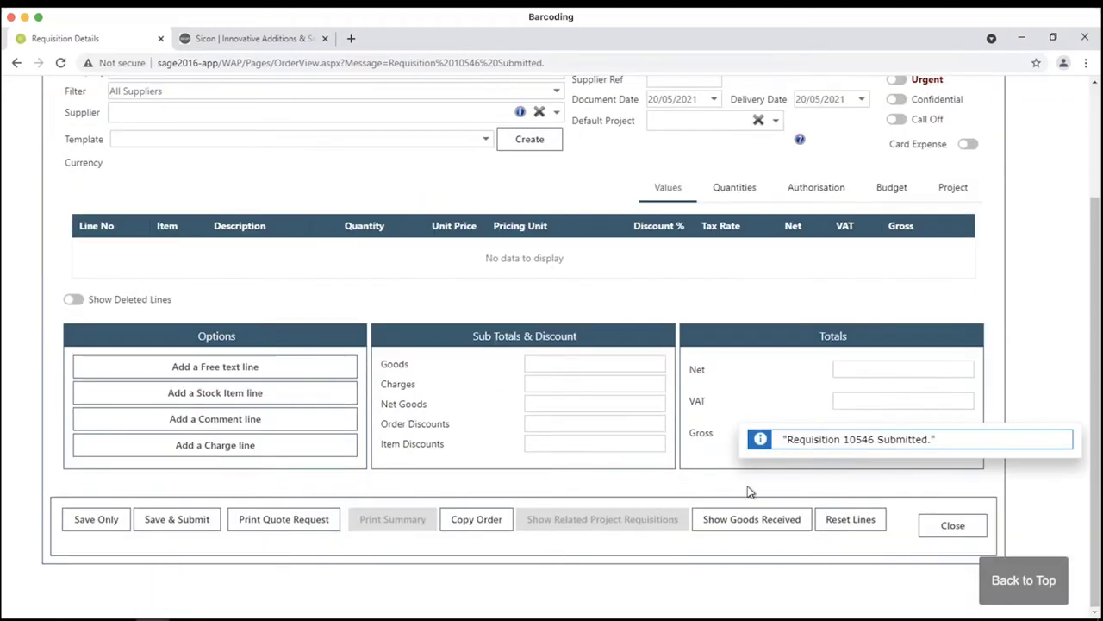
pyautogui.click(948, 528)
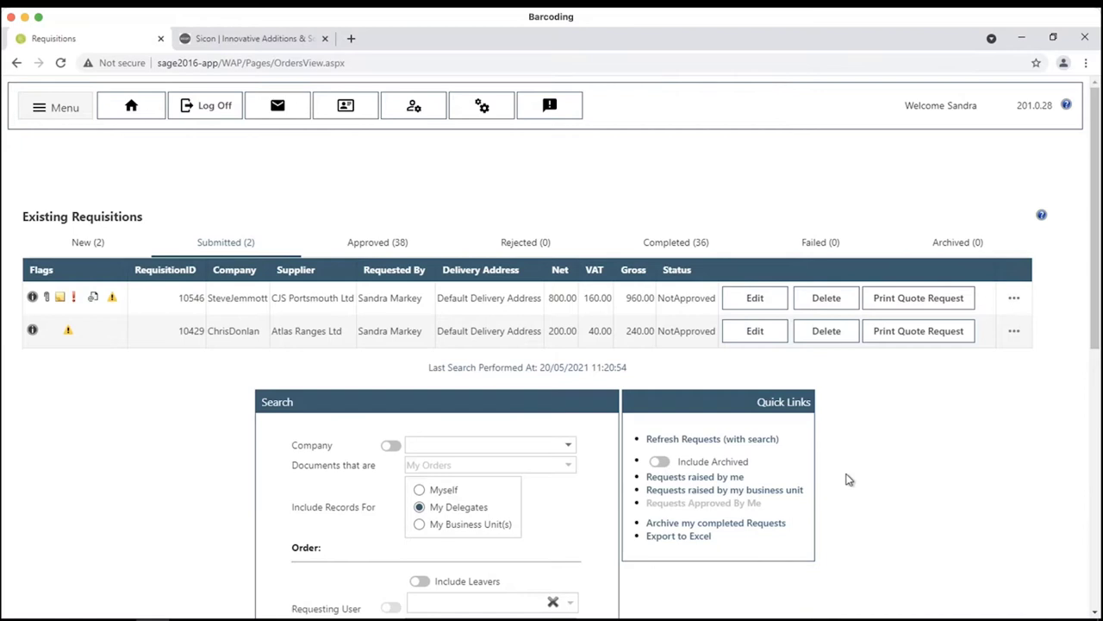
# - Log off and sign back in with the approving user's username
pyautogui.click(234, 111)
pyautogui.click(619, 140)
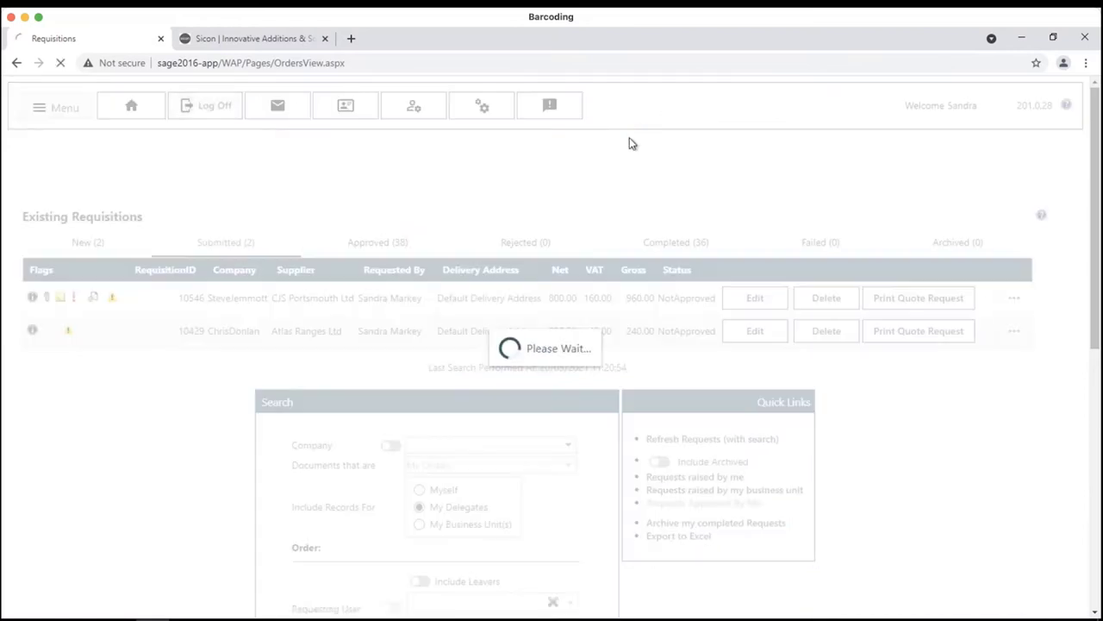
pyautogui.click(553, 284)
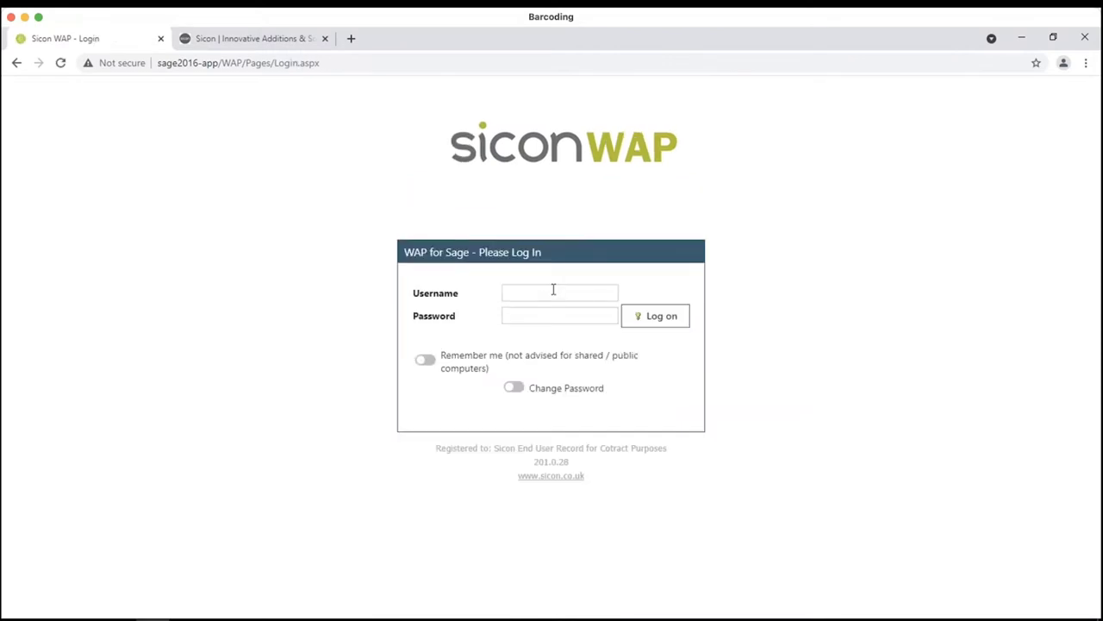
pyautogui.click(552, 292)
pyautogui.write('corie')
pyautogui.press('Return')
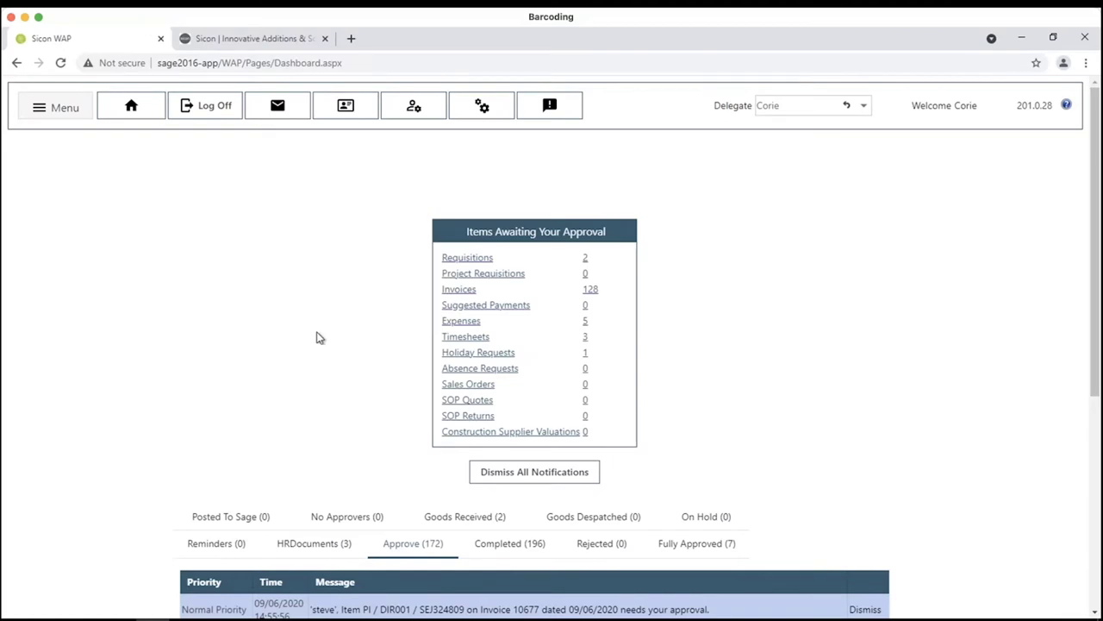
# - Page through the approval notifications: the last page, page 17, then page 2
pyautogui.scroll(-2, 305, 314)
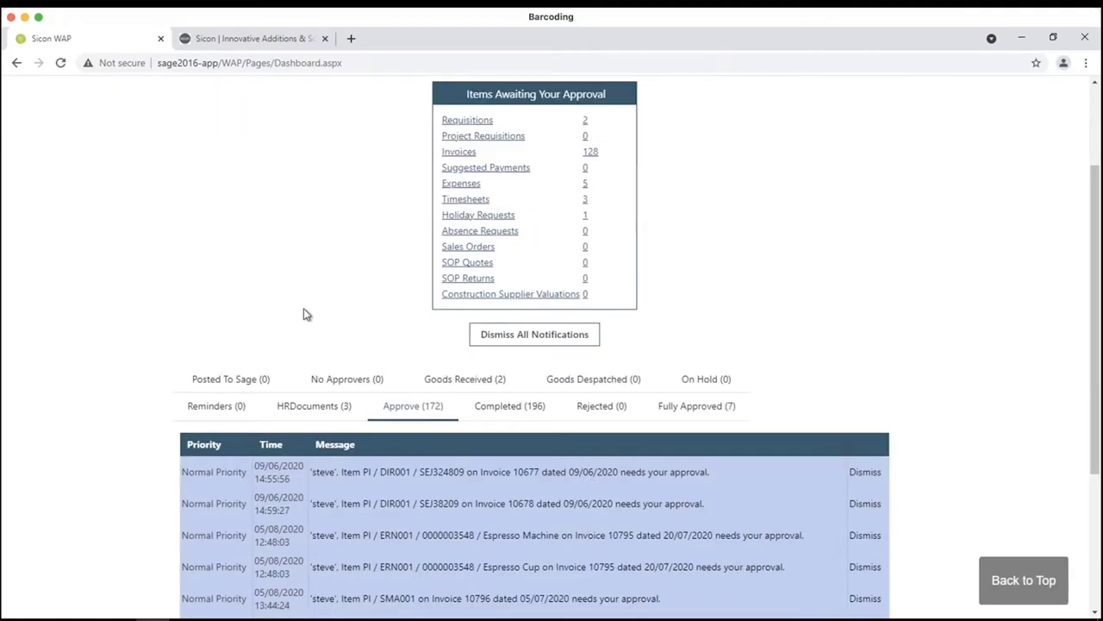
pyautogui.scroll(-3, 305, 314)
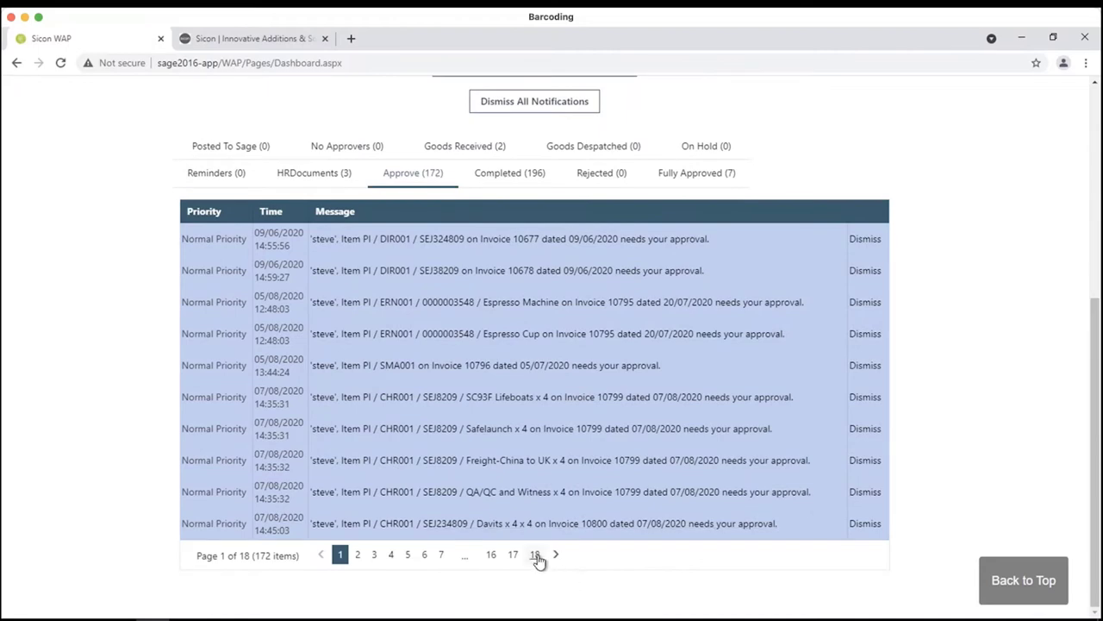
pyautogui.click(534, 554)
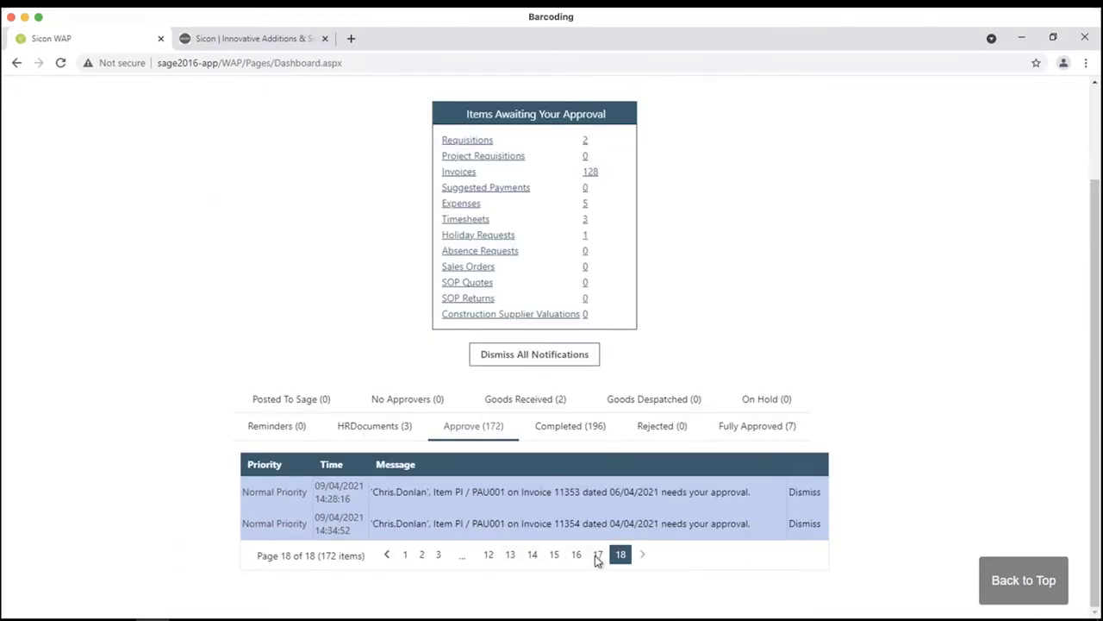
pyautogui.click(596, 556)
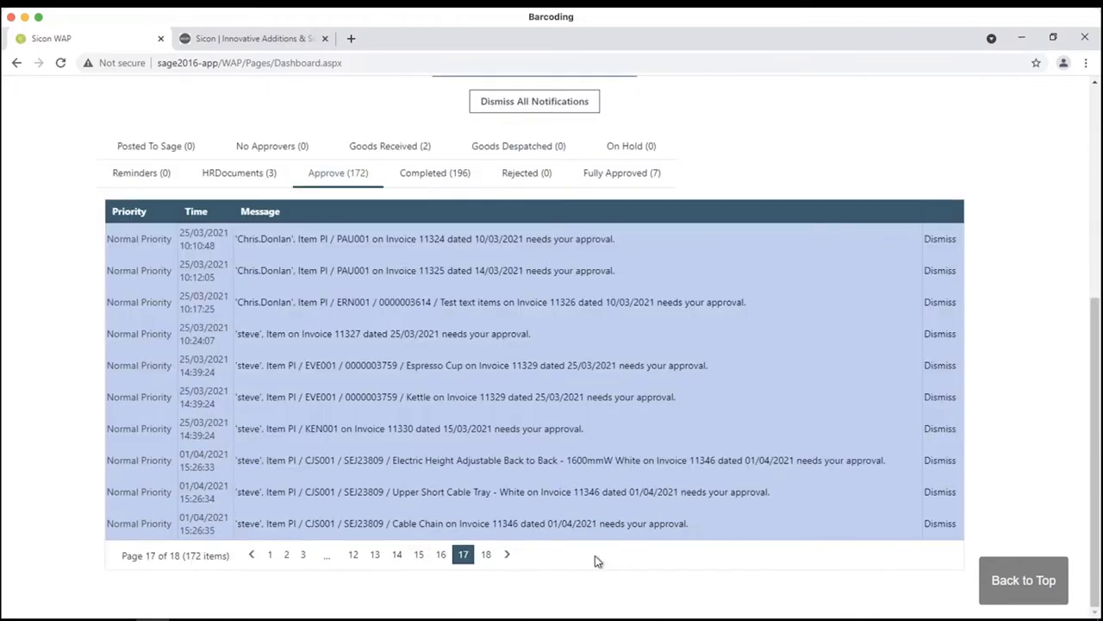
pyautogui.click(286, 556)
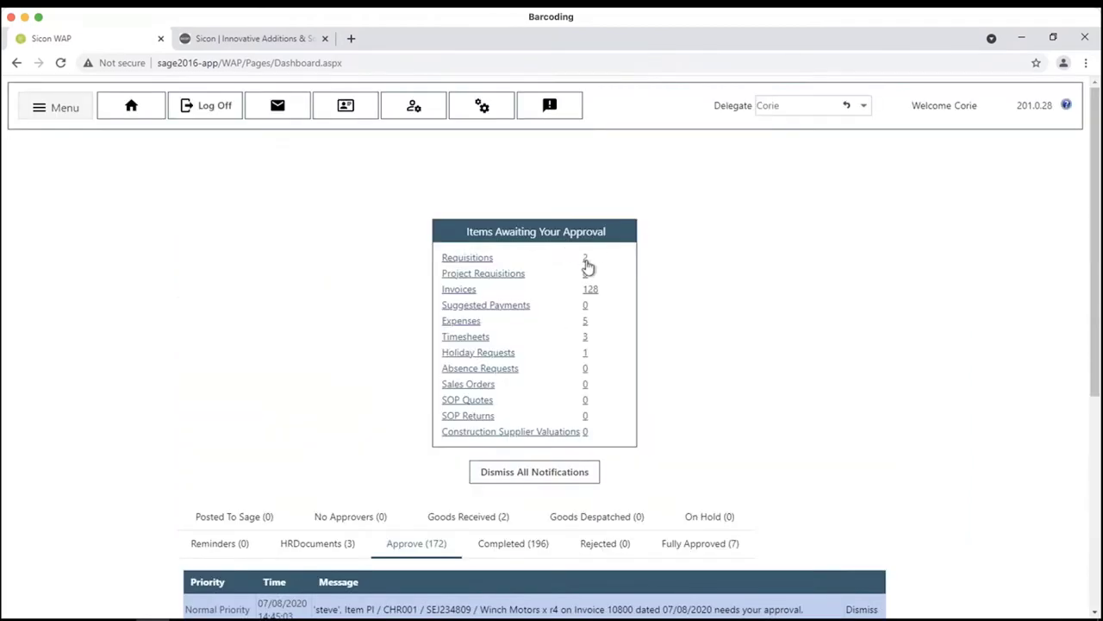
# - List the requisitions awaiting approval: 10429 for Atlas Ranges (£240) and 10546 for CJS Portsmouth (£960)
pyautogui.click(585, 259)
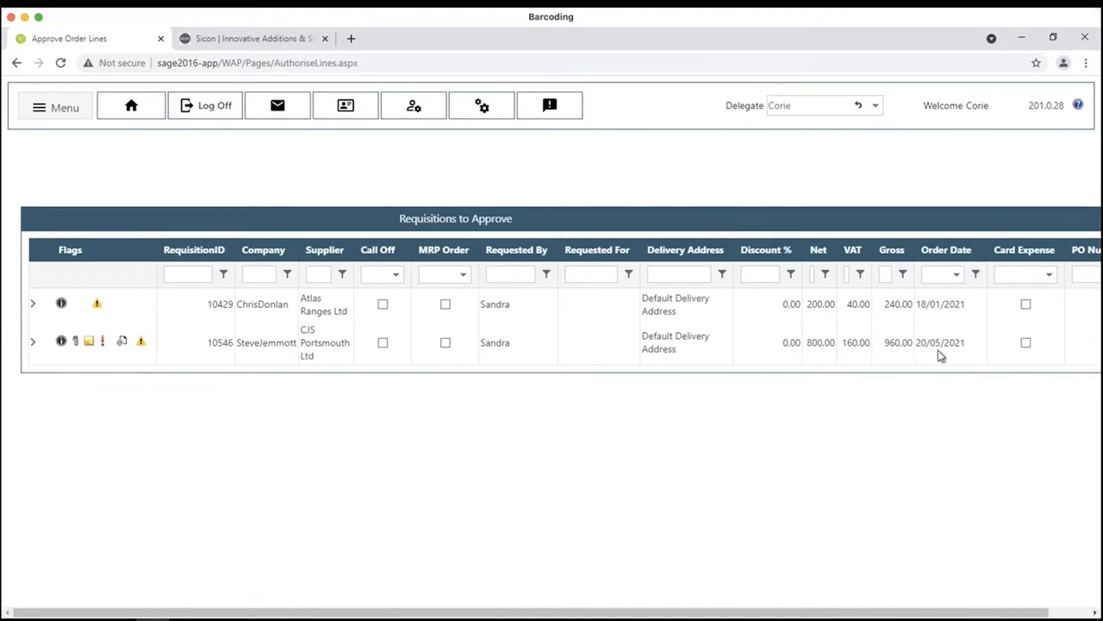
pyautogui.moveTo(931, 615); pyautogui.dragTo(1002, 614)
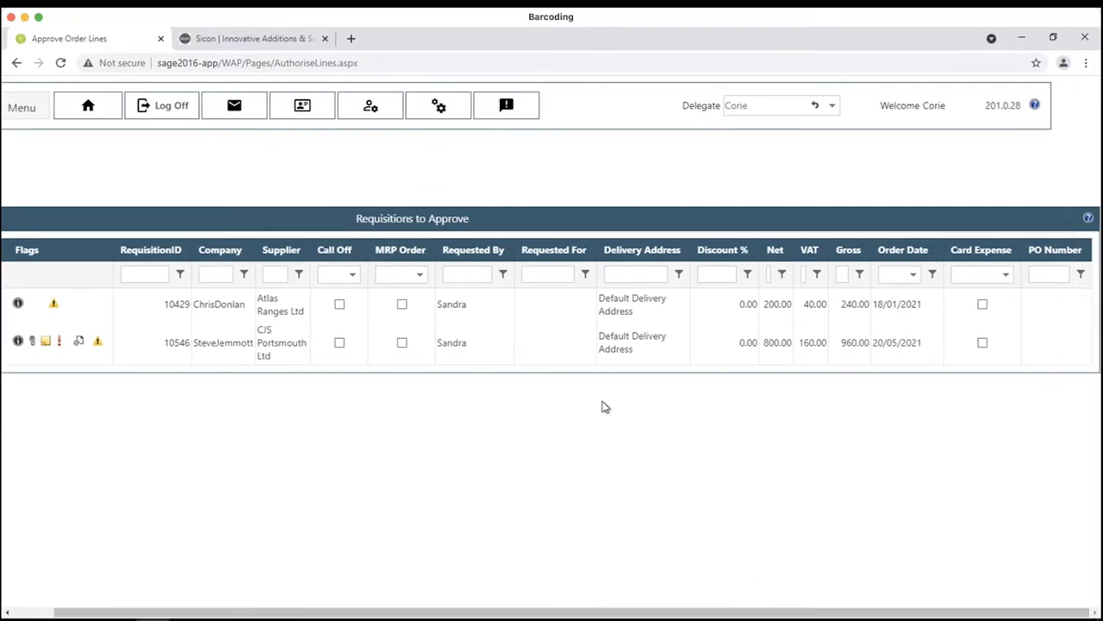
pyautogui.moveTo(621, 615); pyautogui.dragTo(523, 616)
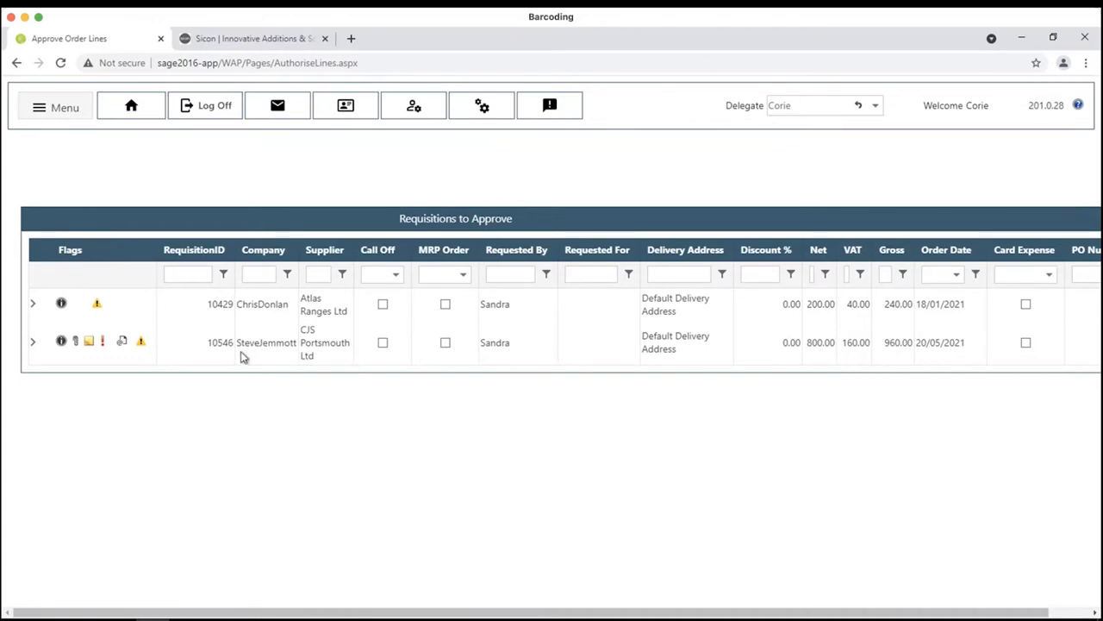
pyautogui.moveTo(103, 345)
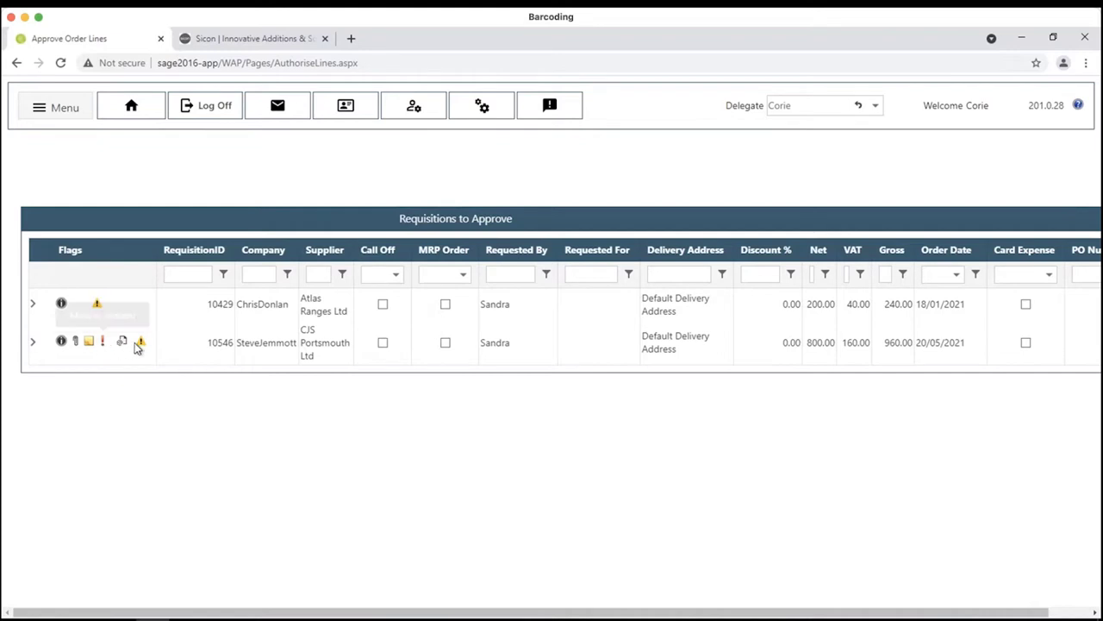
pyautogui.moveTo(141, 344)
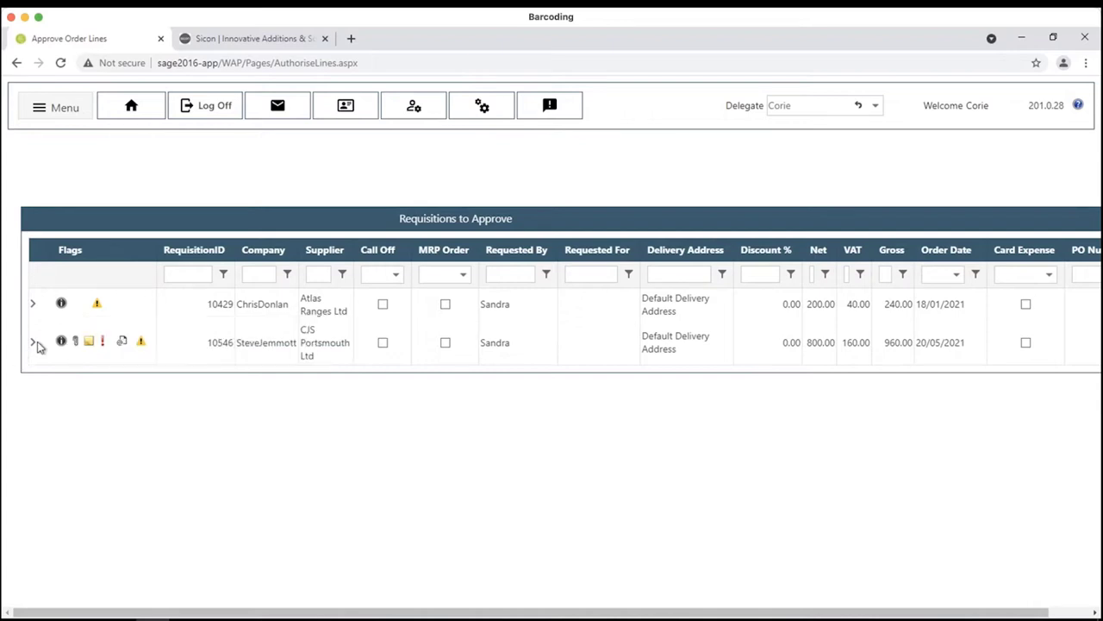
# - Expand requisition 10546 and show the budget drilldown for its £750 laptop line on nominal 44100
pyautogui.click(32, 345)
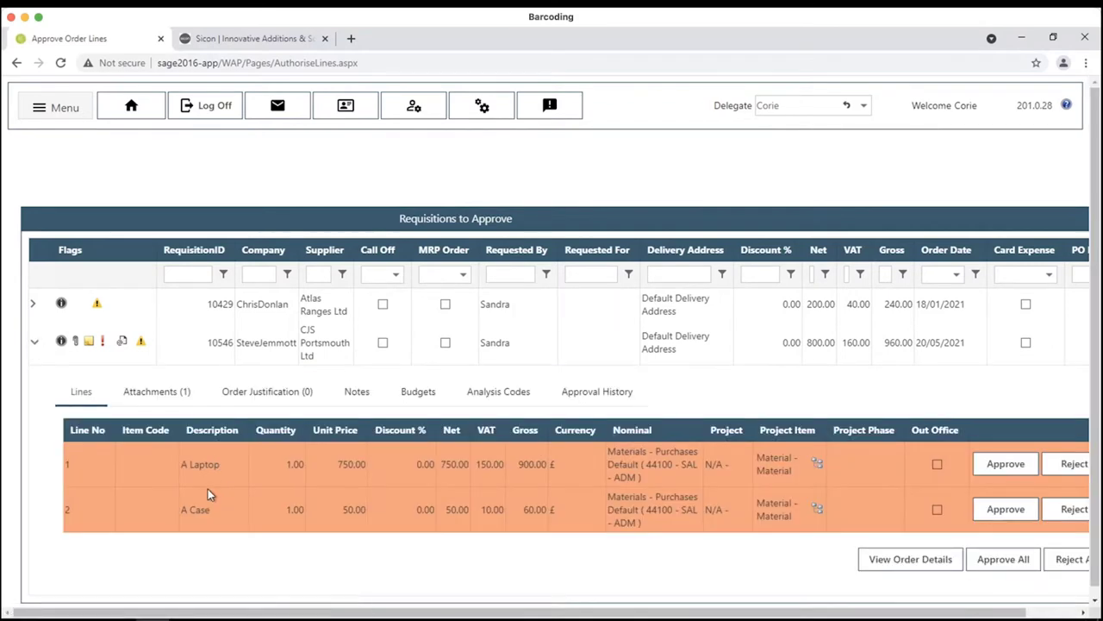
pyautogui.moveTo(219, 476)
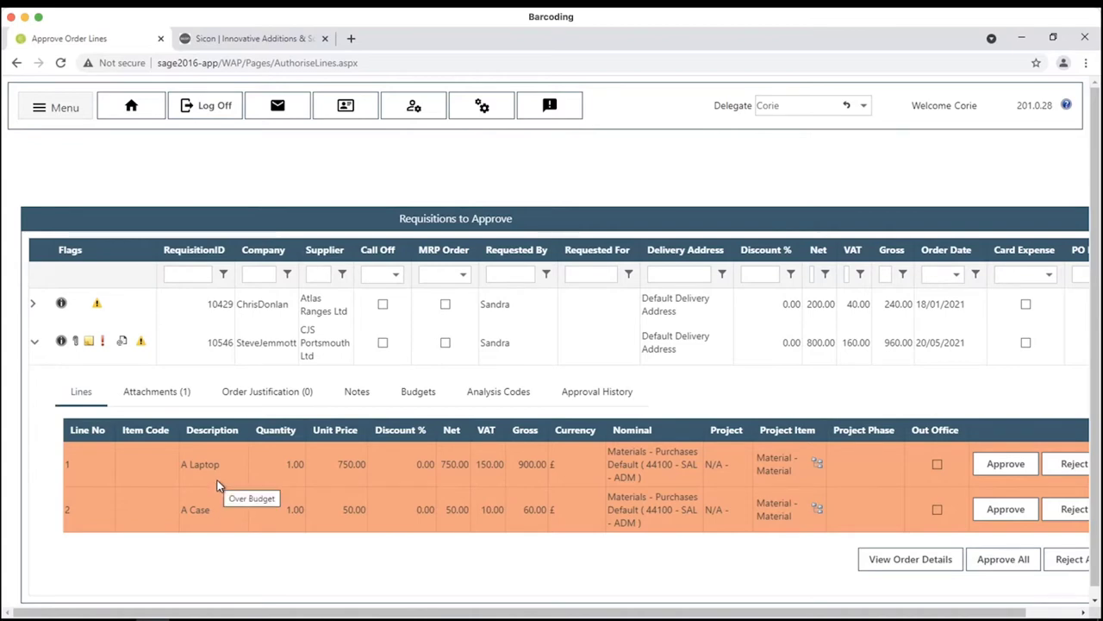
pyautogui.click(399, 393)
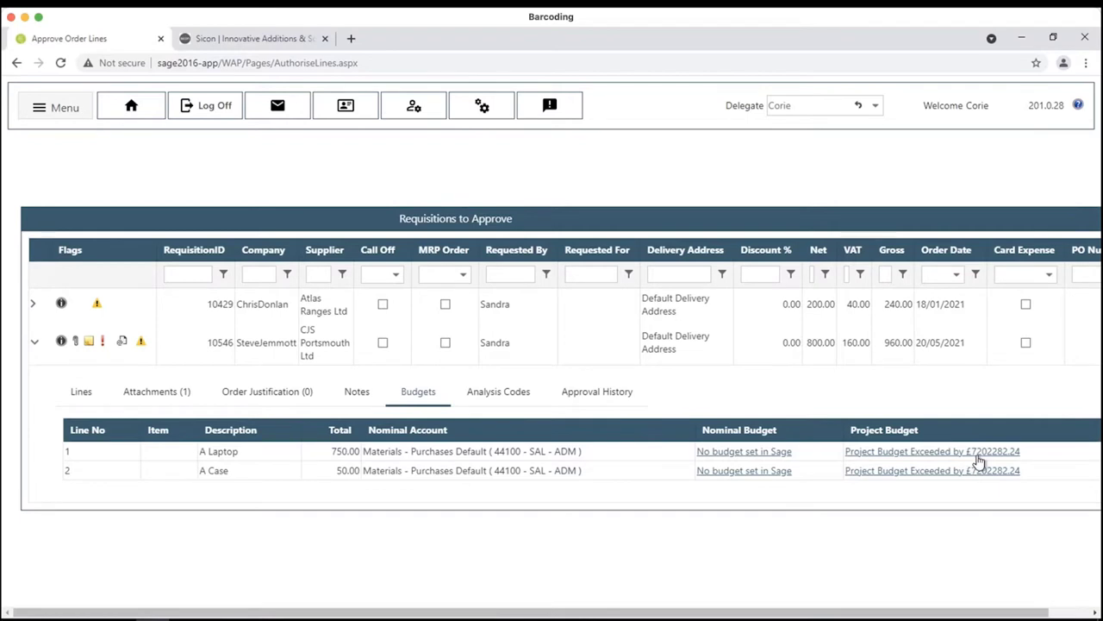
pyautogui.click(746, 457)
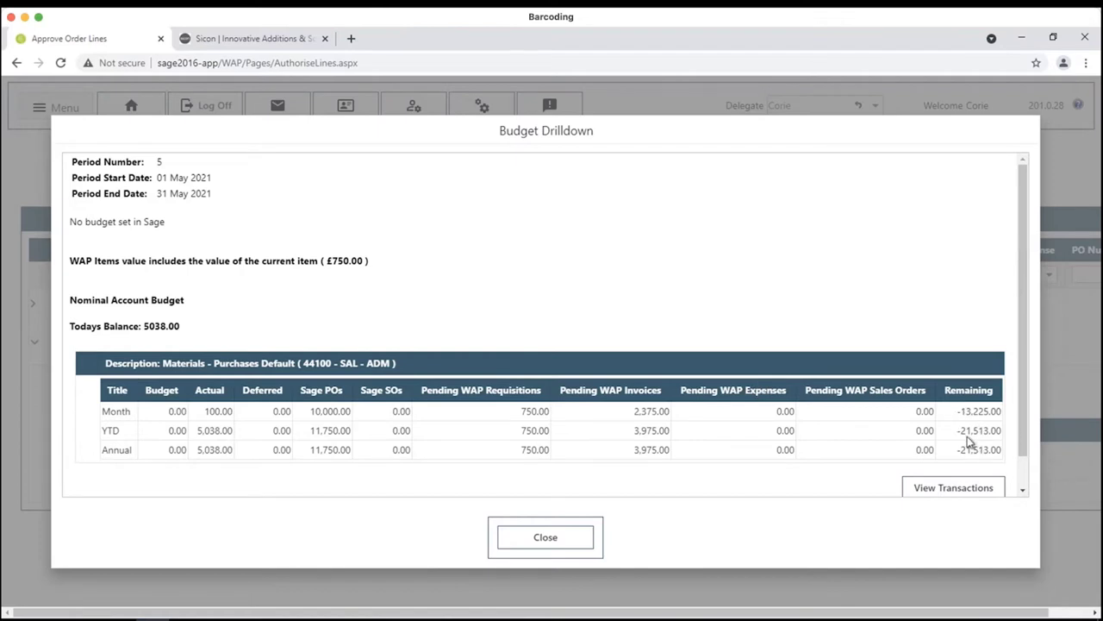
# - Review nominal 44100's budget transactions and its five Sage purchase orders
pyautogui.click(972, 490)
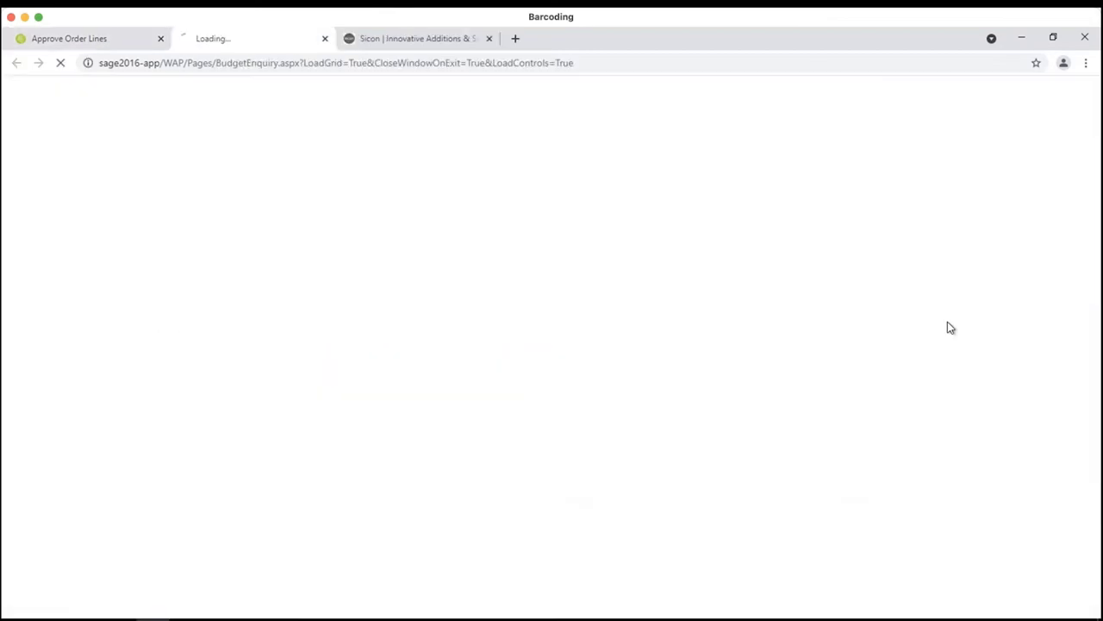
pyautogui.scroll(-3, 451, 386)
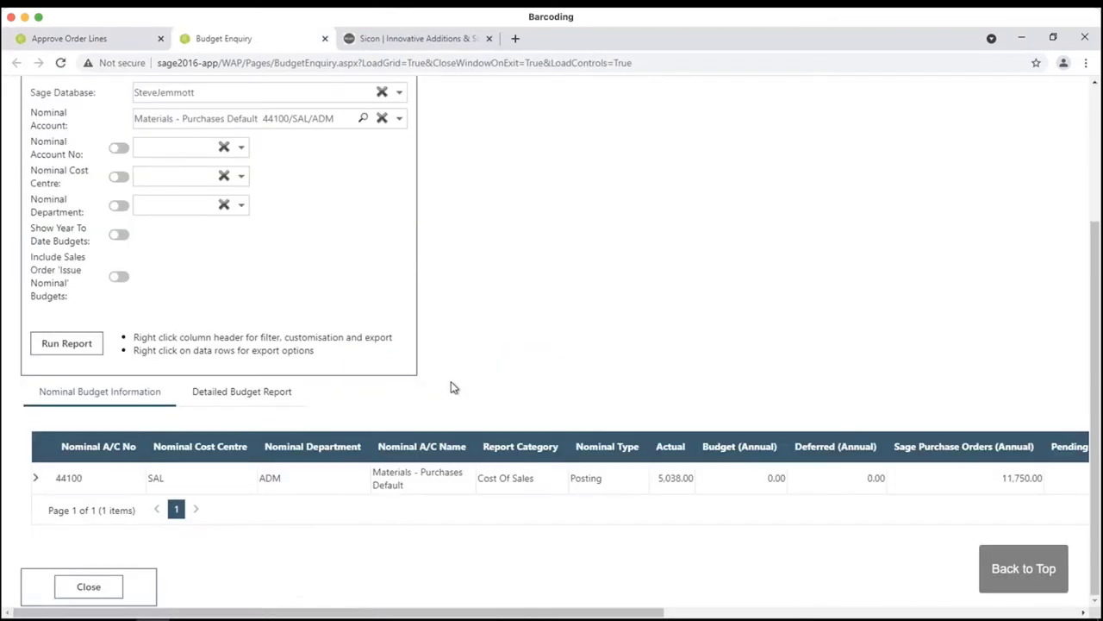
pyautogui.click(38, 479)
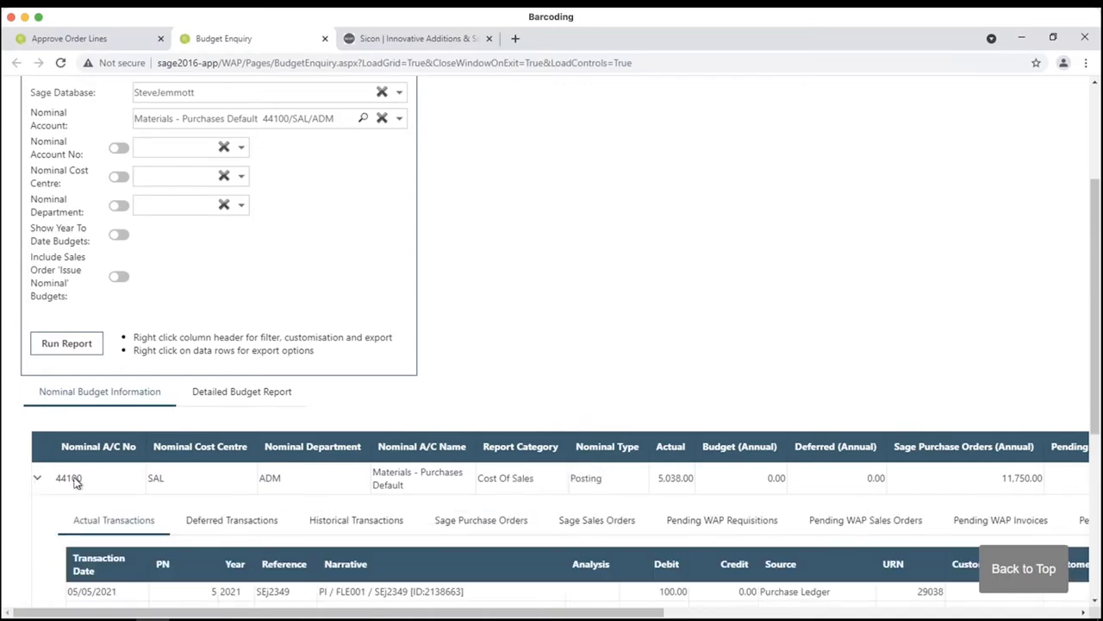
pyautogui.scroll(-3, 75, 483)
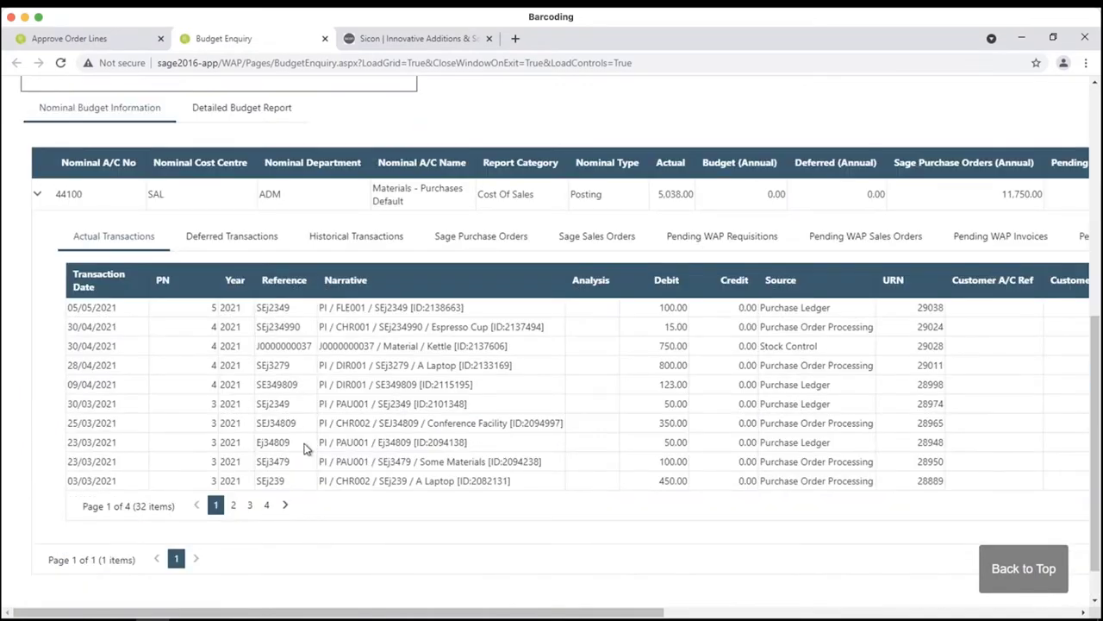
pyautogui.click(443, 245)
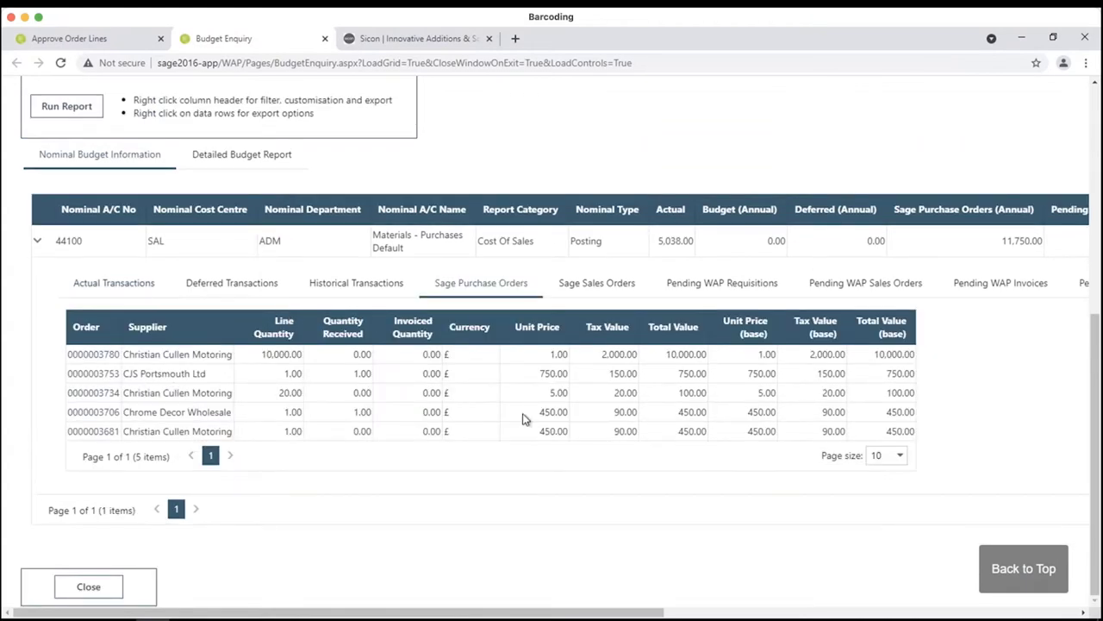
pyautogui.scroll(5, 521, 418)
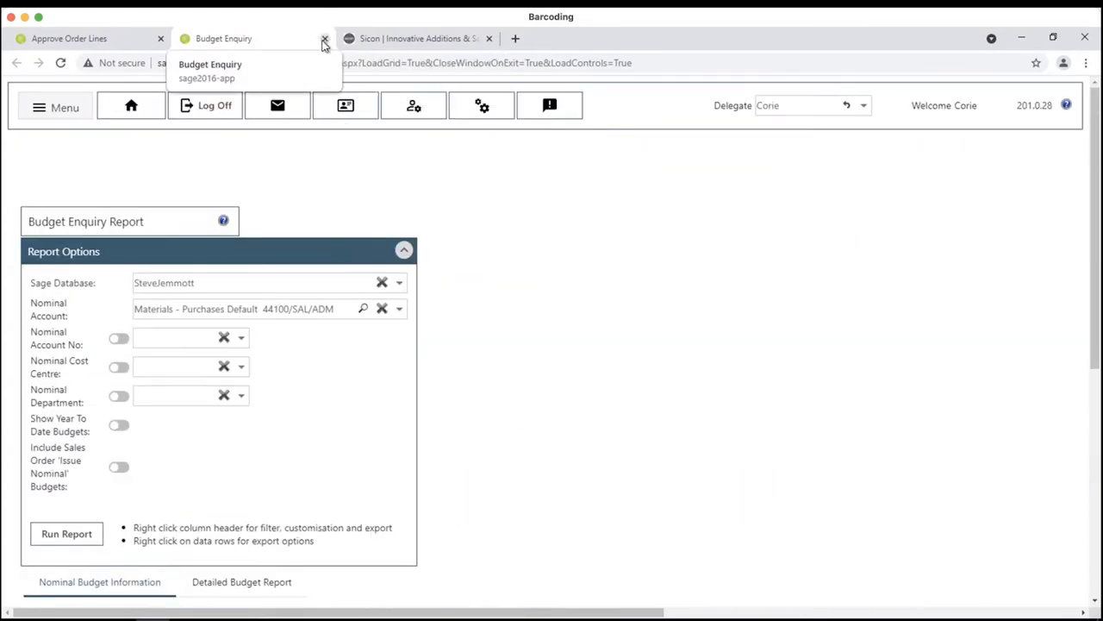
# - Close the budget enquiry and drilldown, then preview the SOP invoice attached to requisition 10546
pyautogui.click(324, 40)
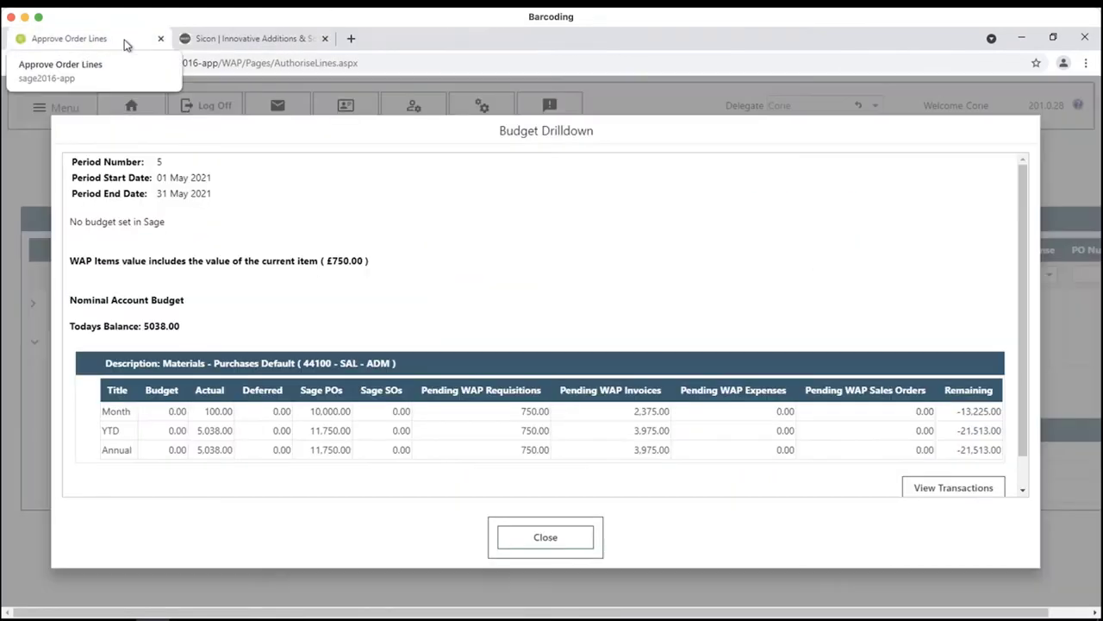
pyautogui.click(561, 552)
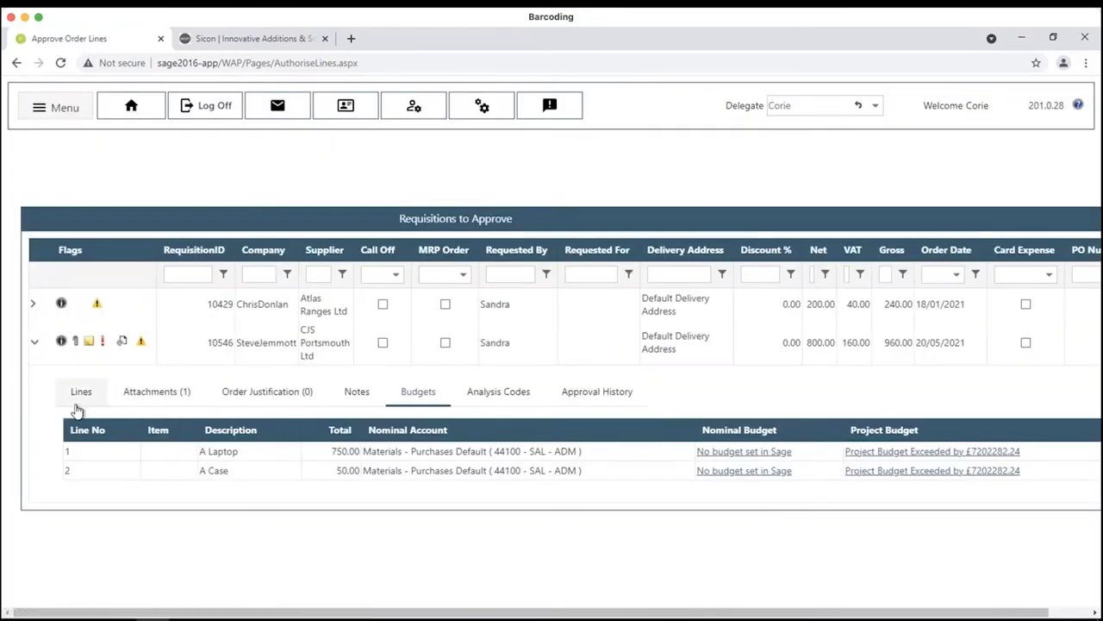
pyautogui.click(157, 402)
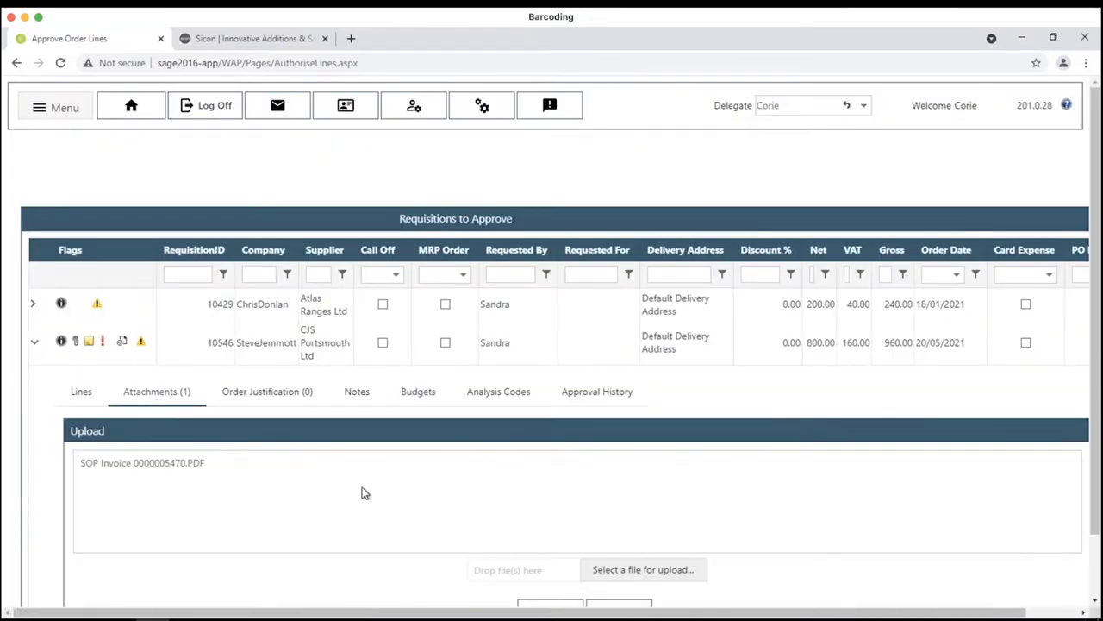
pyautogui.scroll(-1, 362, 492)
pyautogui.click(401, 471)
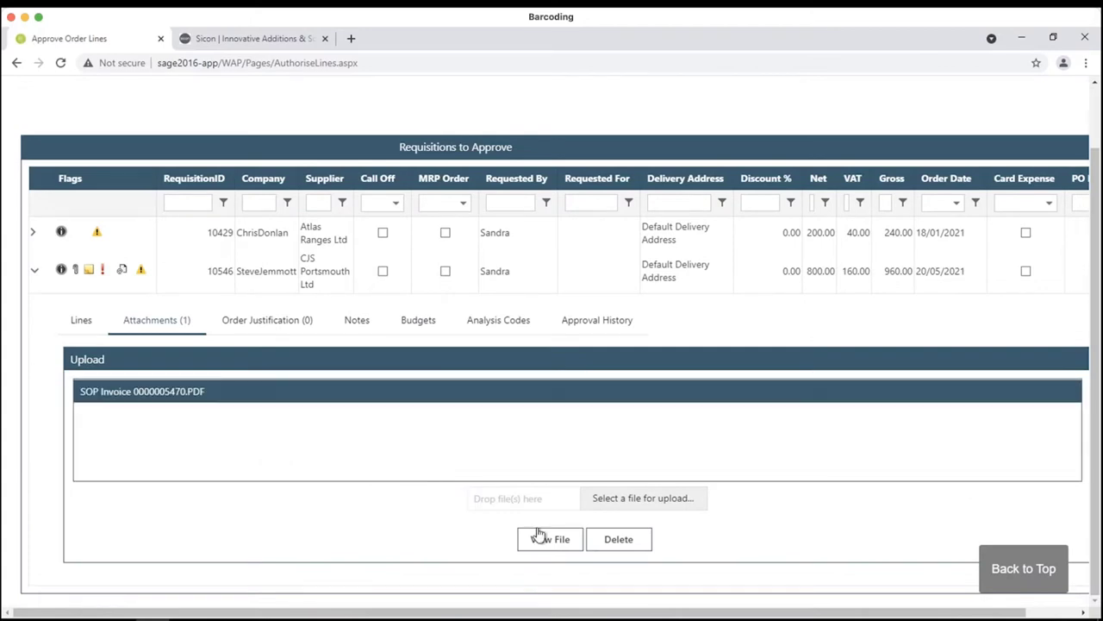
pyautogui.click(541, 536)
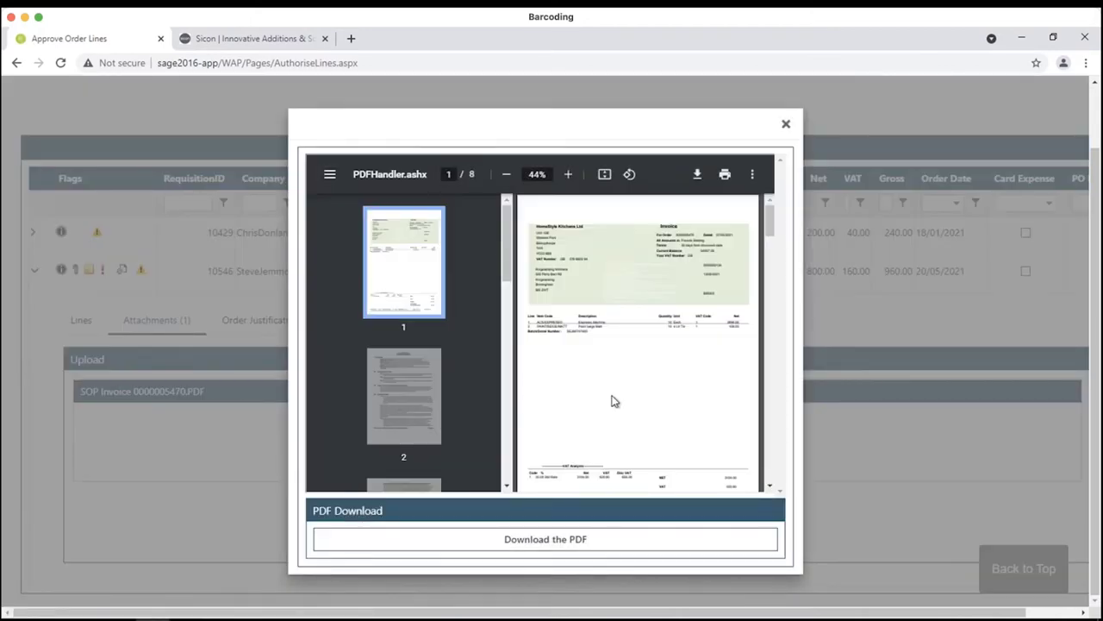
pyautogui.click(786, 125)
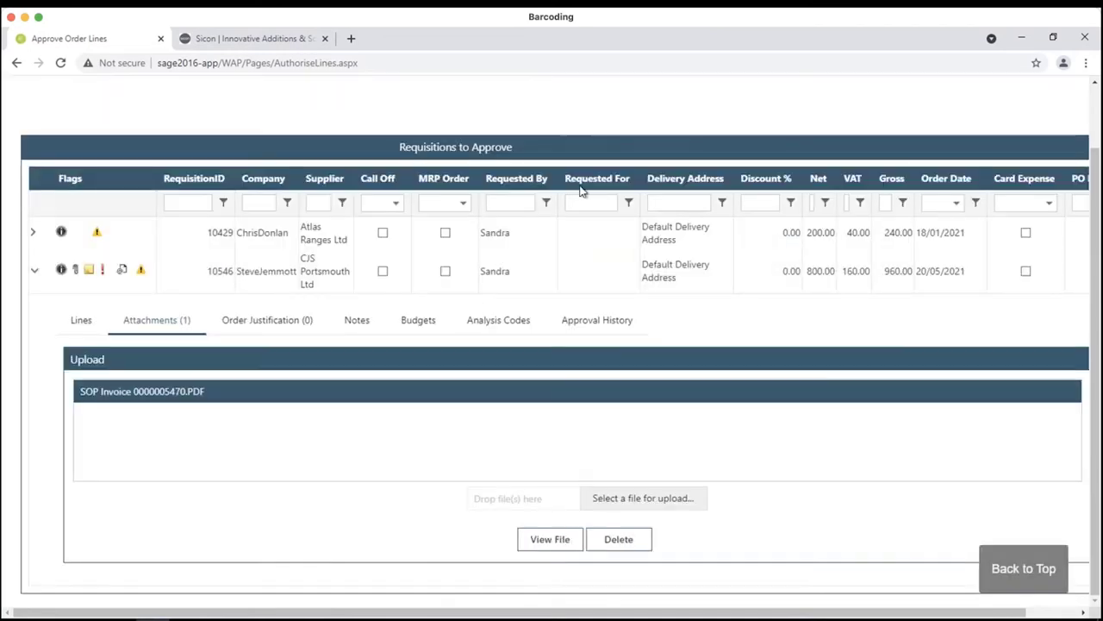
# - Read requisition 10546's notes and approval history, then return to its order lines
pyautogui.click(338, 322)
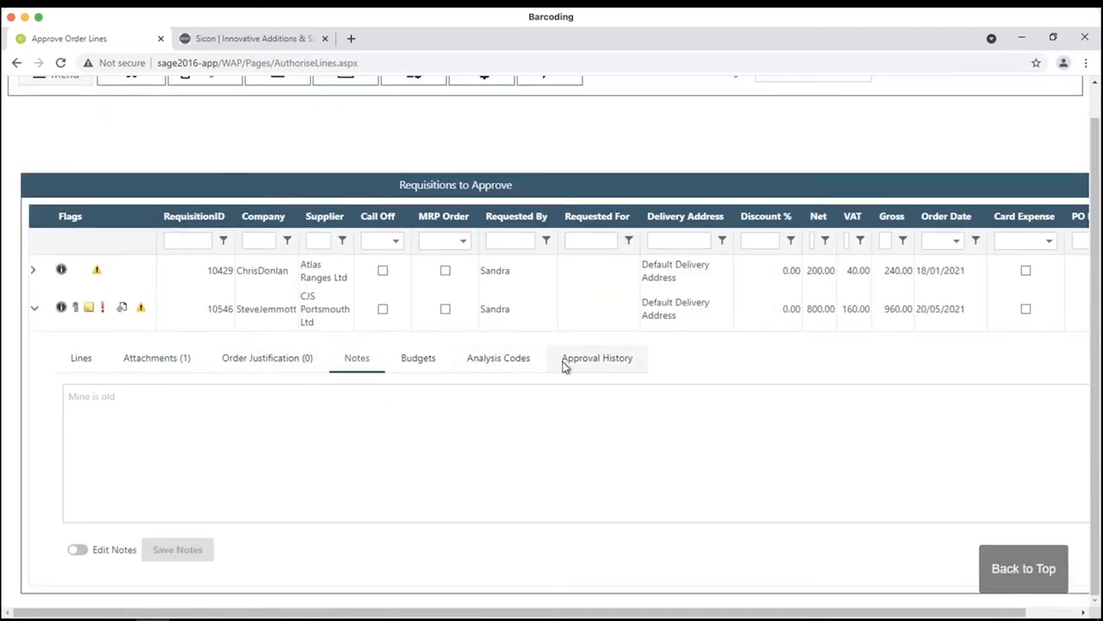
pyautogui.click(565, 364)
pyautogui.scroll(-2, 439, 493)
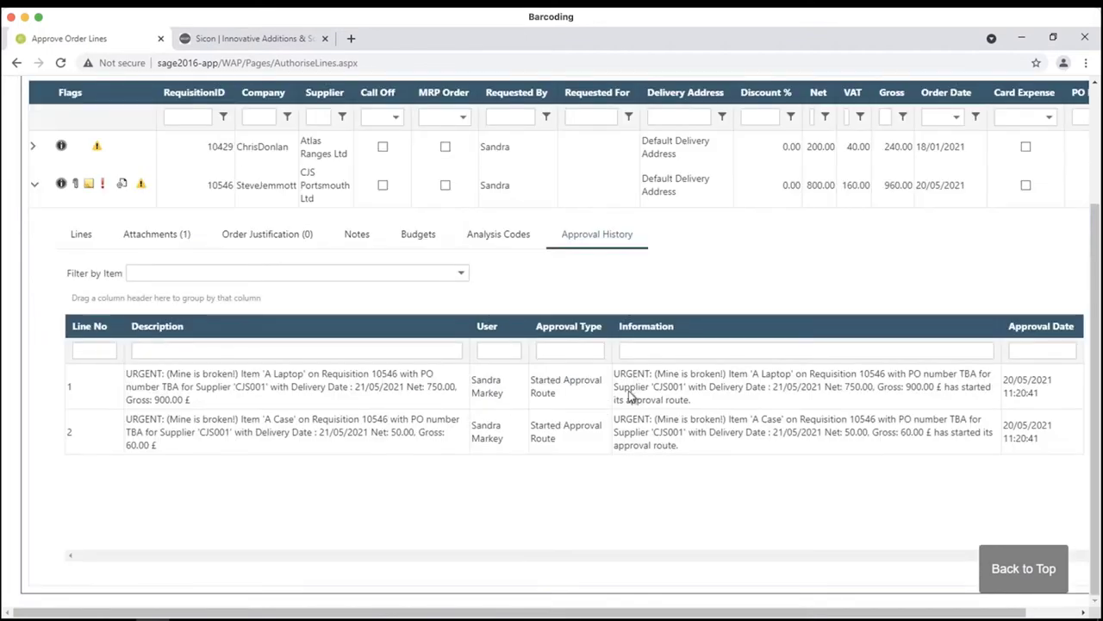
pyautogui.click(64, 237)
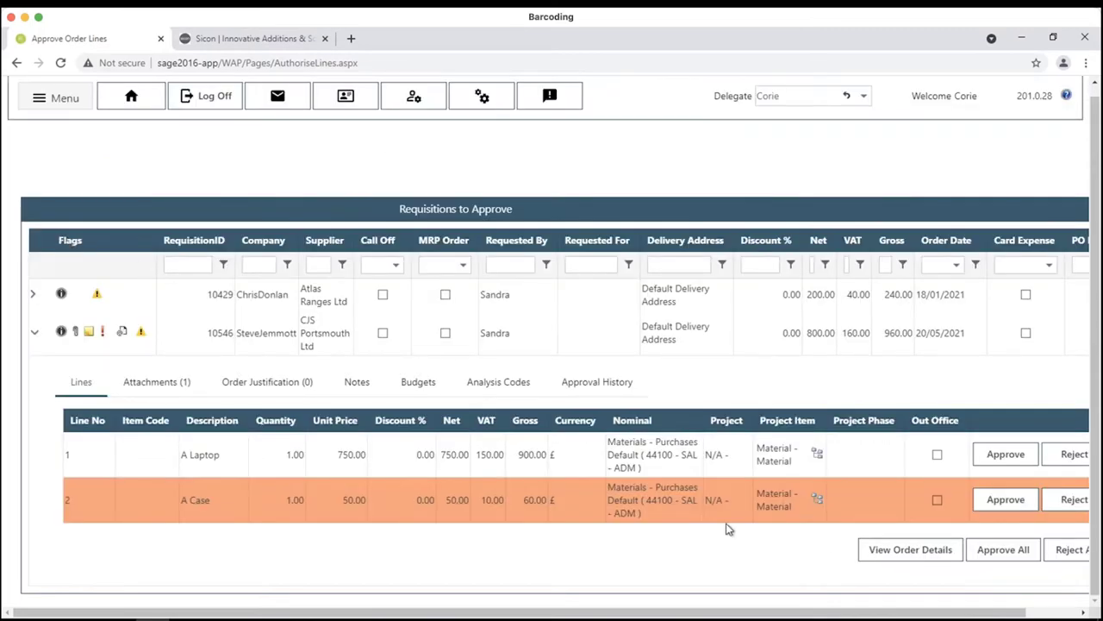
# - Approve all lines of requisition 10546, A Laptop and A Case totalling £960 gross
pyautogui.moveTo(906, 614); pyautogui.dragTo(962, 614)
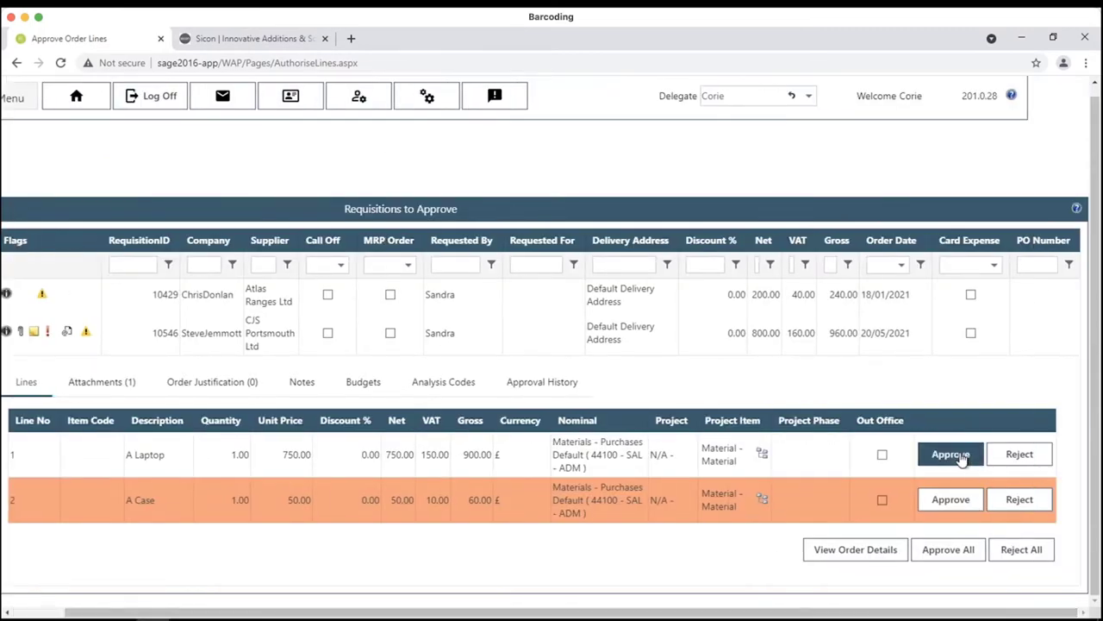
pyautogui.click(1019, 499)
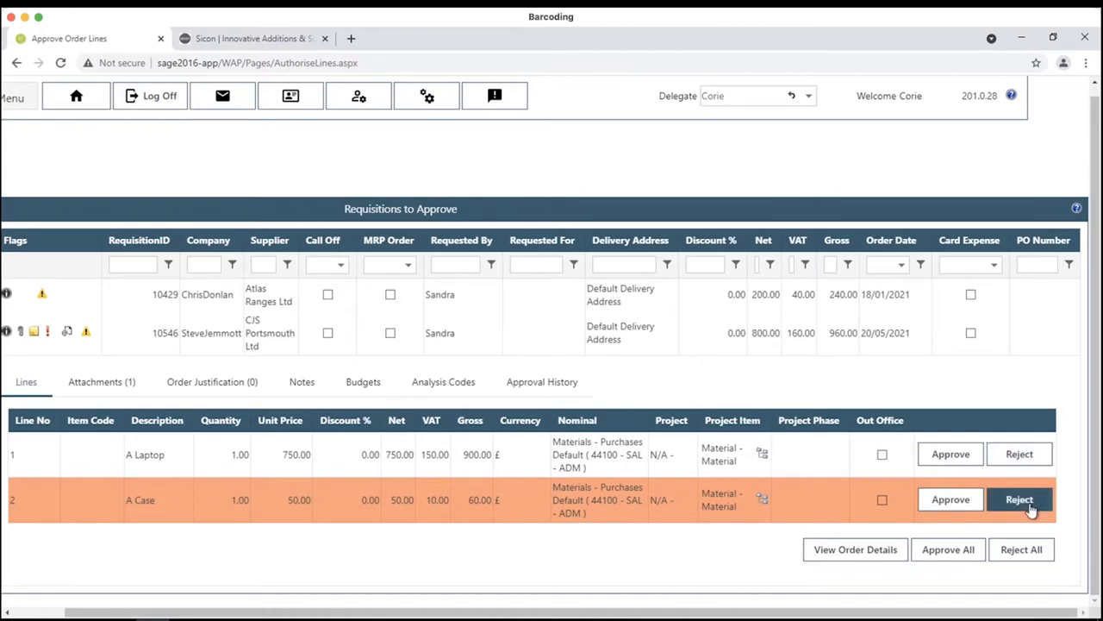
pyautogui.click(1025, 459)
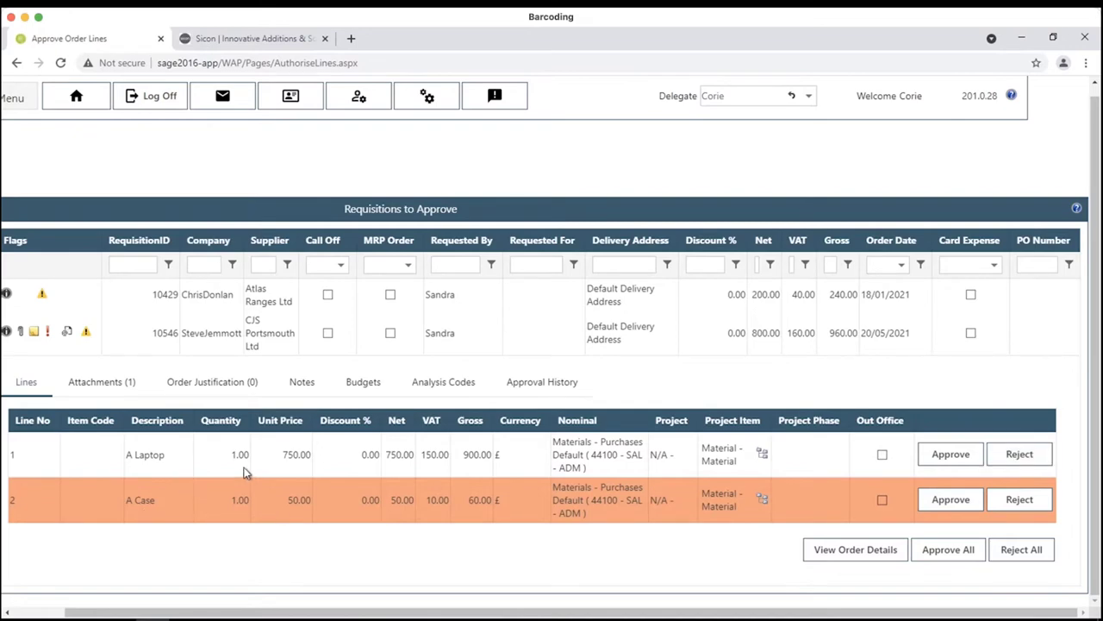
pyautogui.moveTo(296, 516)
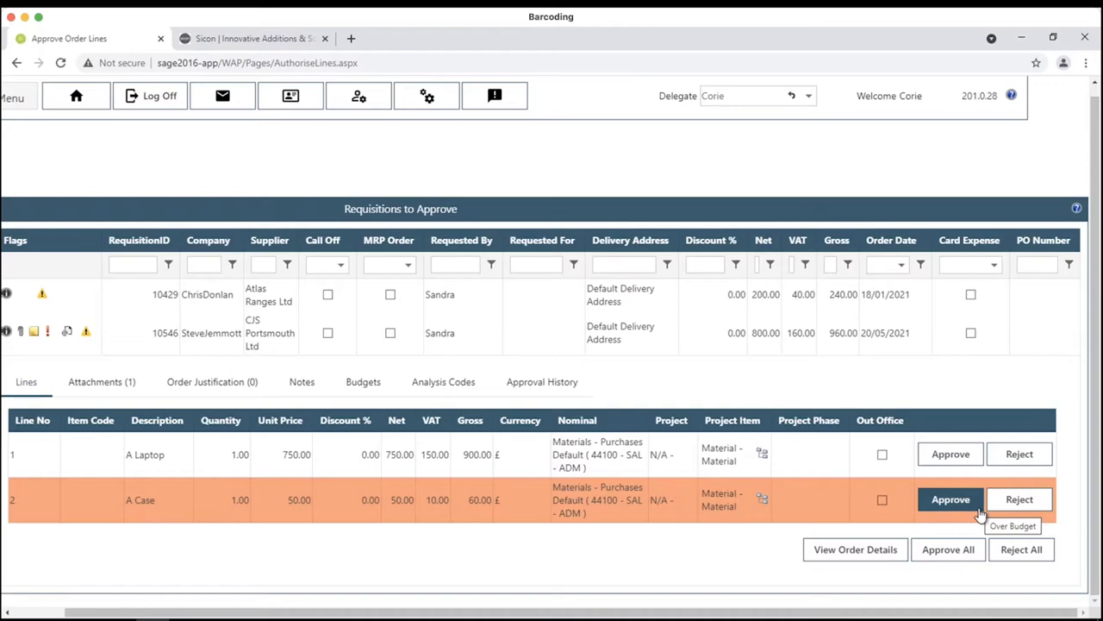
pyautogui.click(970, 551)
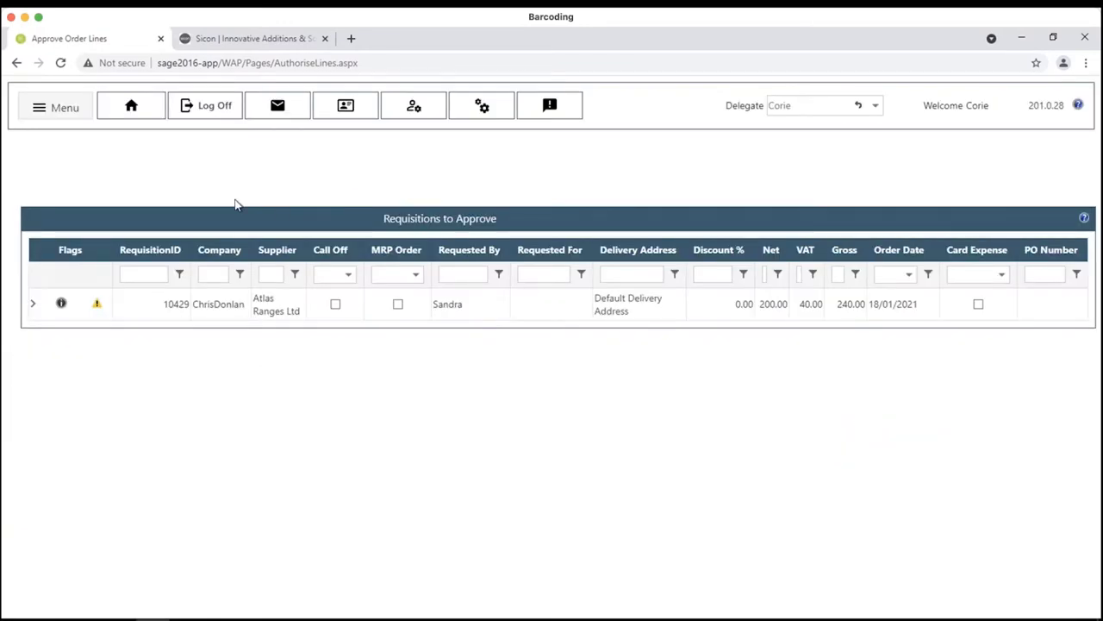
# - Log off the current WAP user and return to the empty login page
pyautogui.click(200, 119)
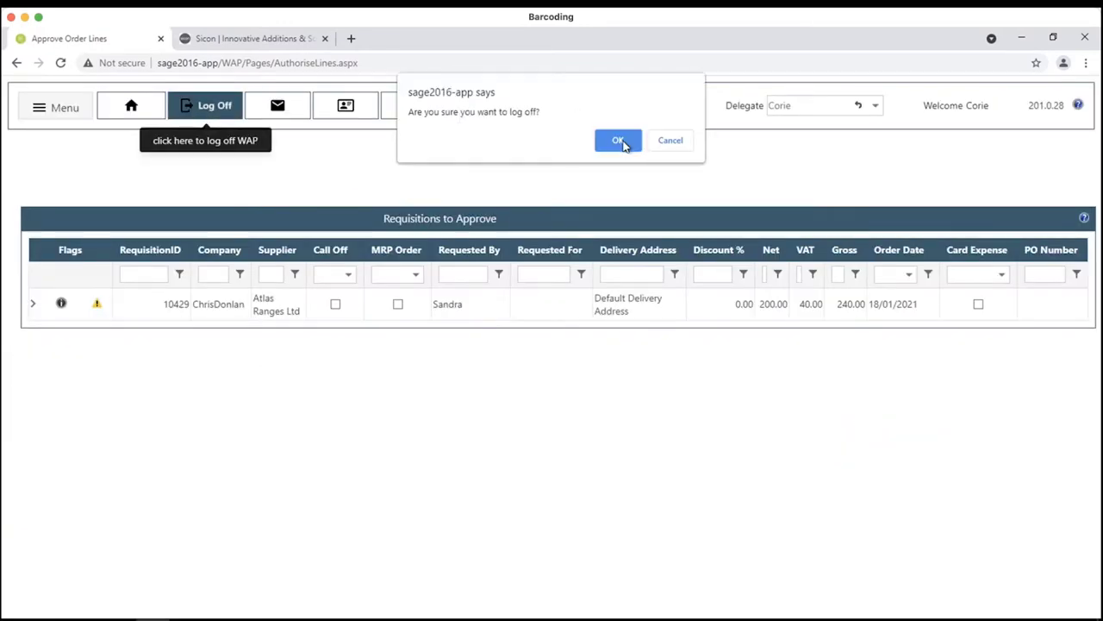
pyautogui.click(623, 143)
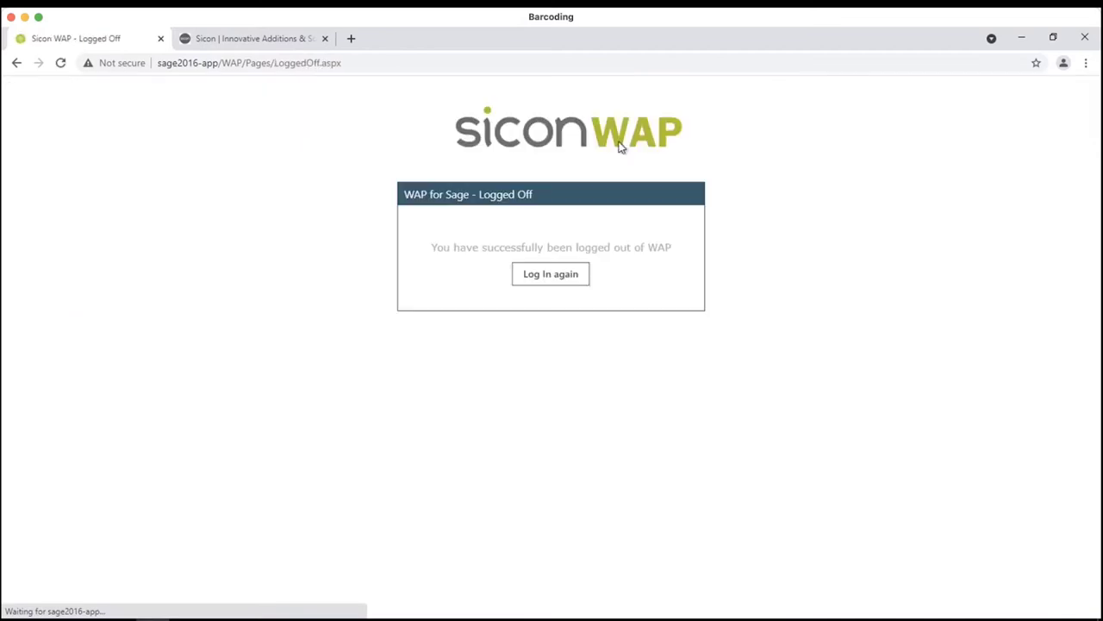
pyautogui.click(569, 282)
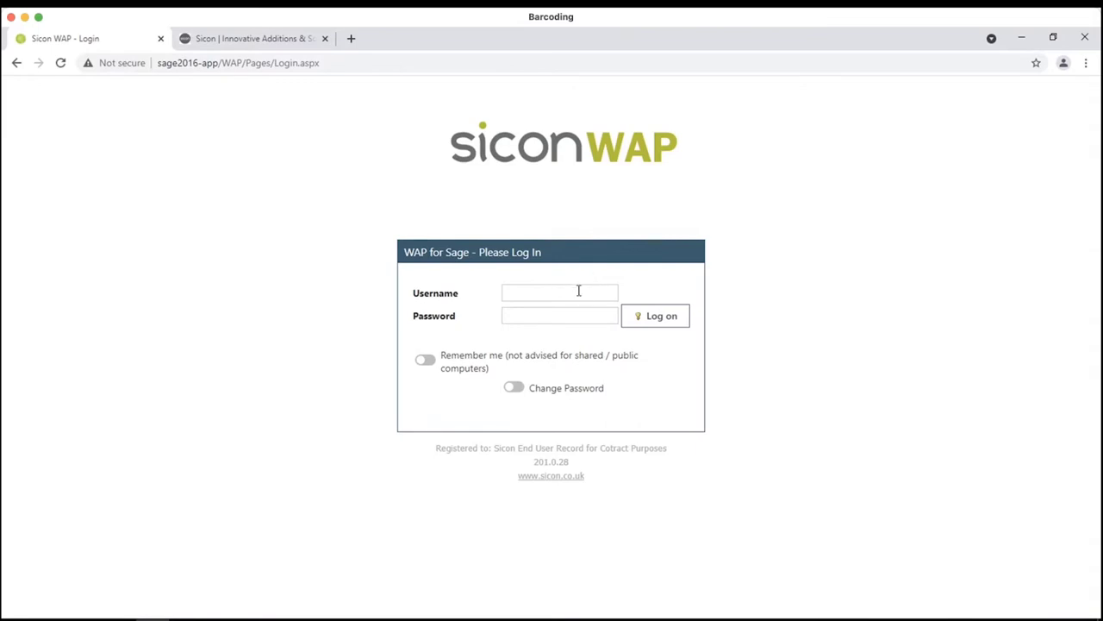
pyautogui.click(579, 291)
pyautogui.write('sandra')
pyautogui.press('Return')
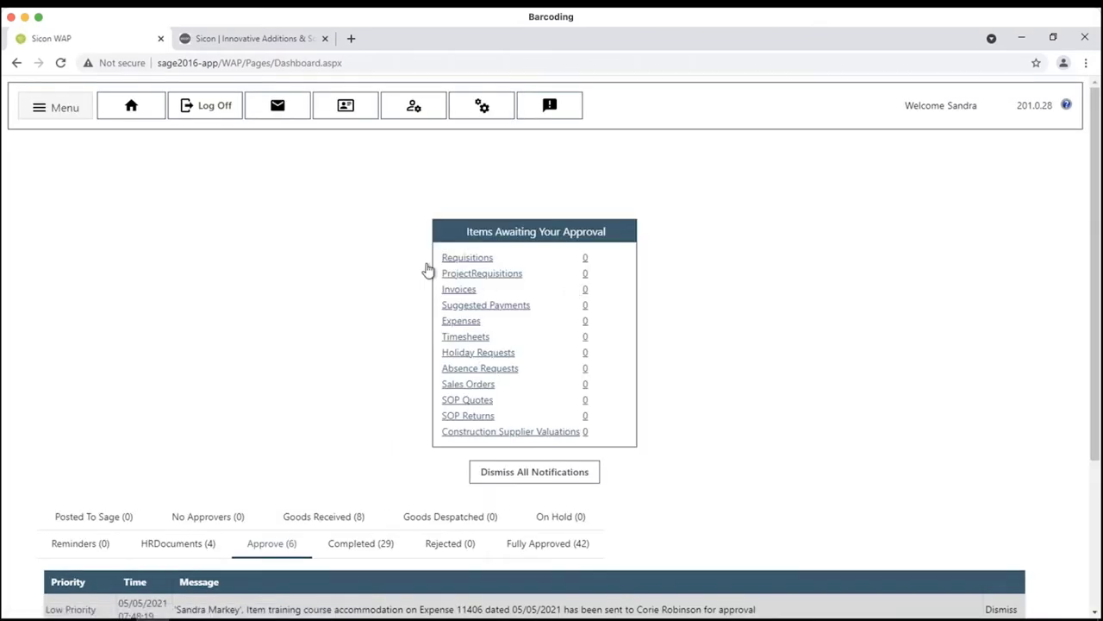
pyautogui.click(56, 108)
pyautogui.click(313, 277)
pyautogui.scroll(-3, 371, 382)
pyautogui.click(357, 330)
pyautogui.scroll(-10, 388, 368)
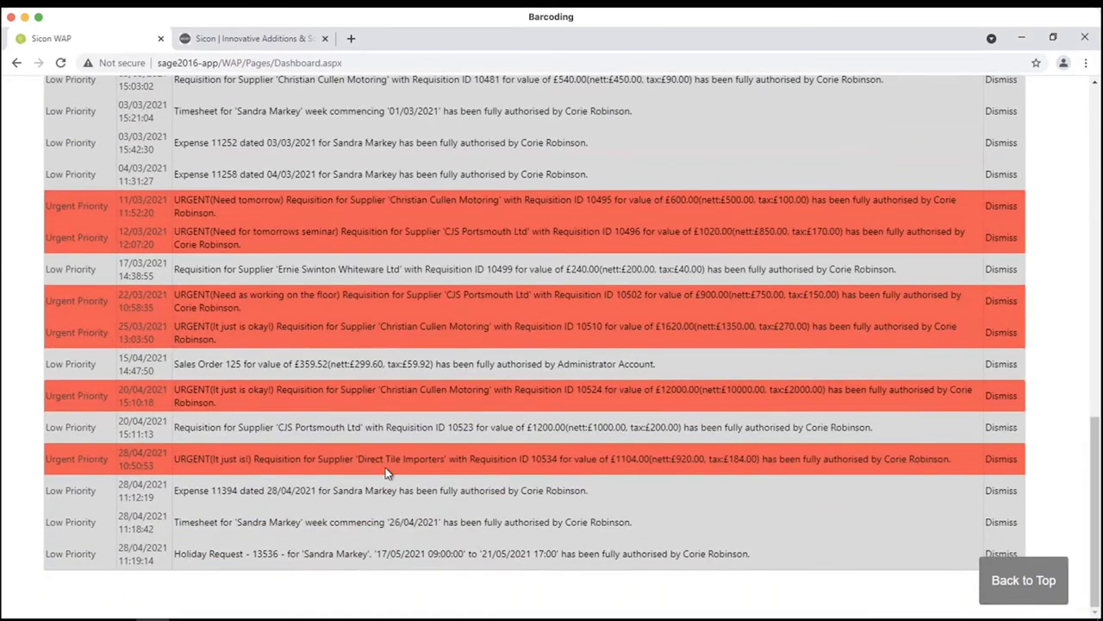
pyautogui.scroll(2, 414, 397)
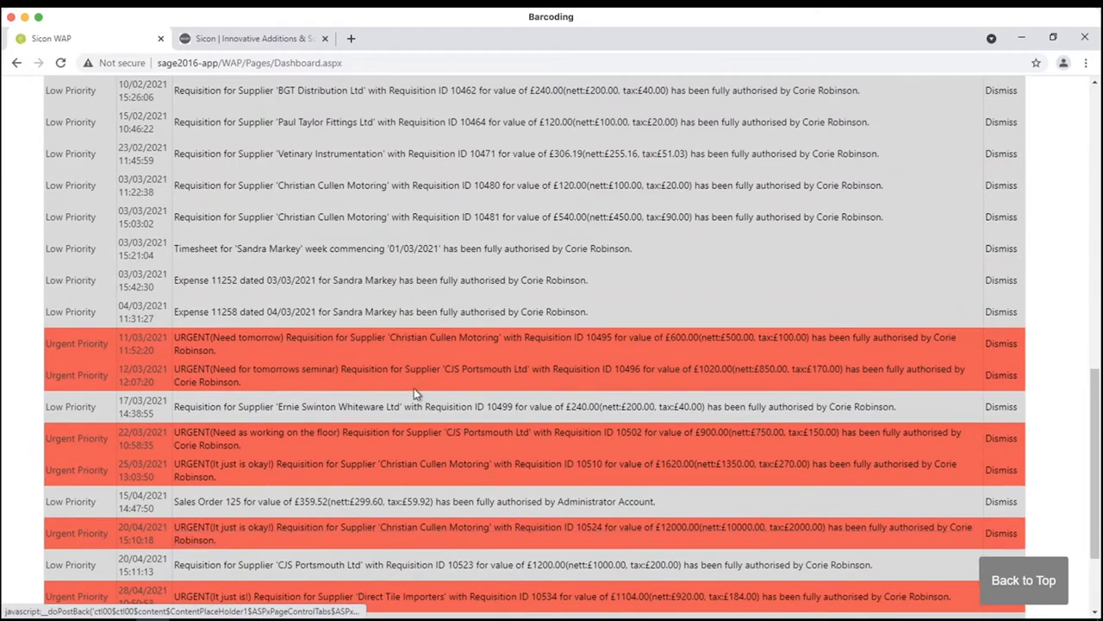
pyautogui.scroll(-2, 414, 394)
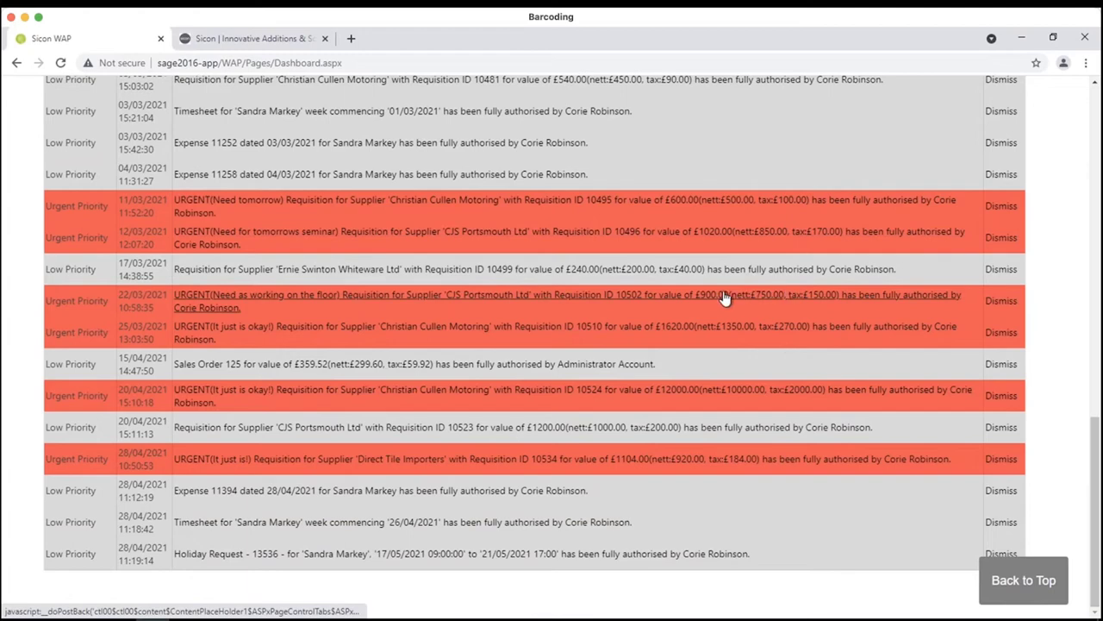
pyautogui.click(700, 244)
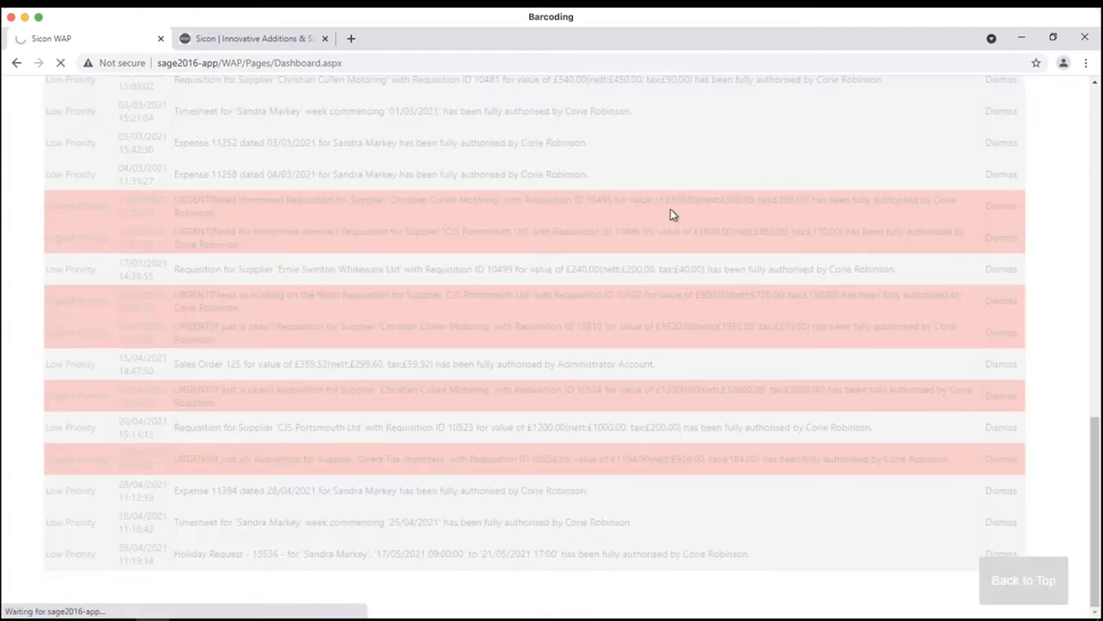
pyautogui.scroll(-1, 384, 349)
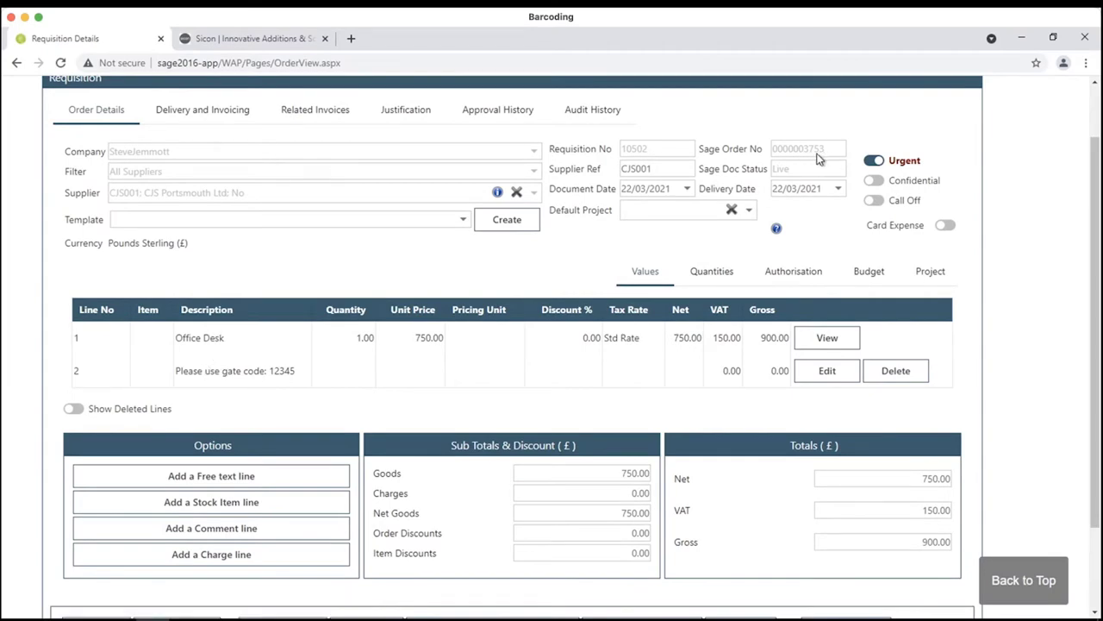
pyautogui.scroll(1, 509, 188)
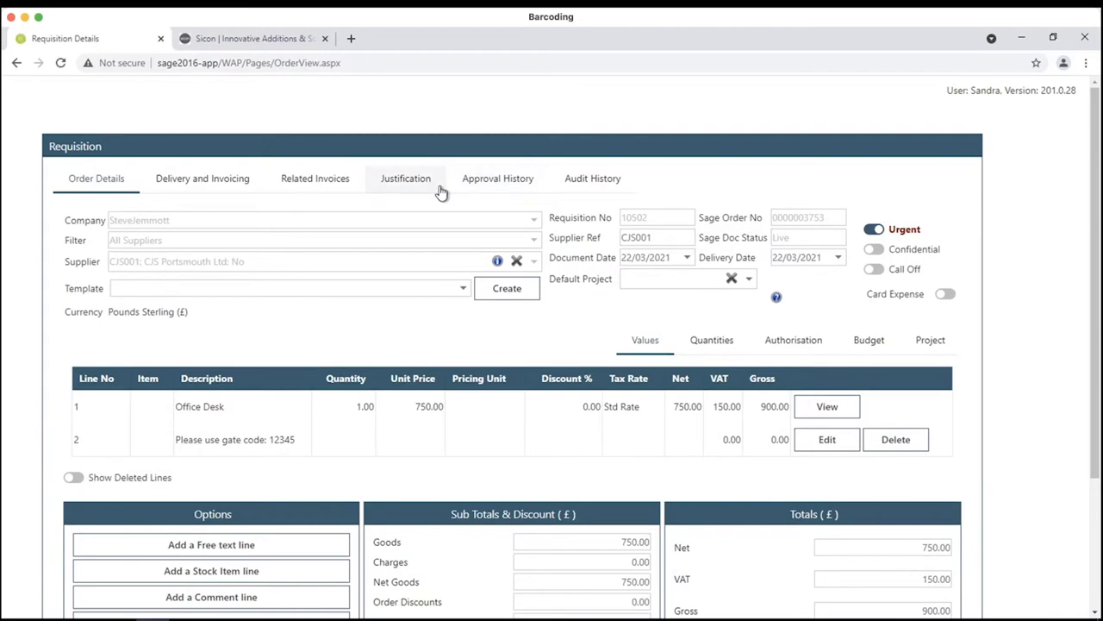
pyautogui.scroll(-3, 365, 313)
pyautogui.click(931, 524)
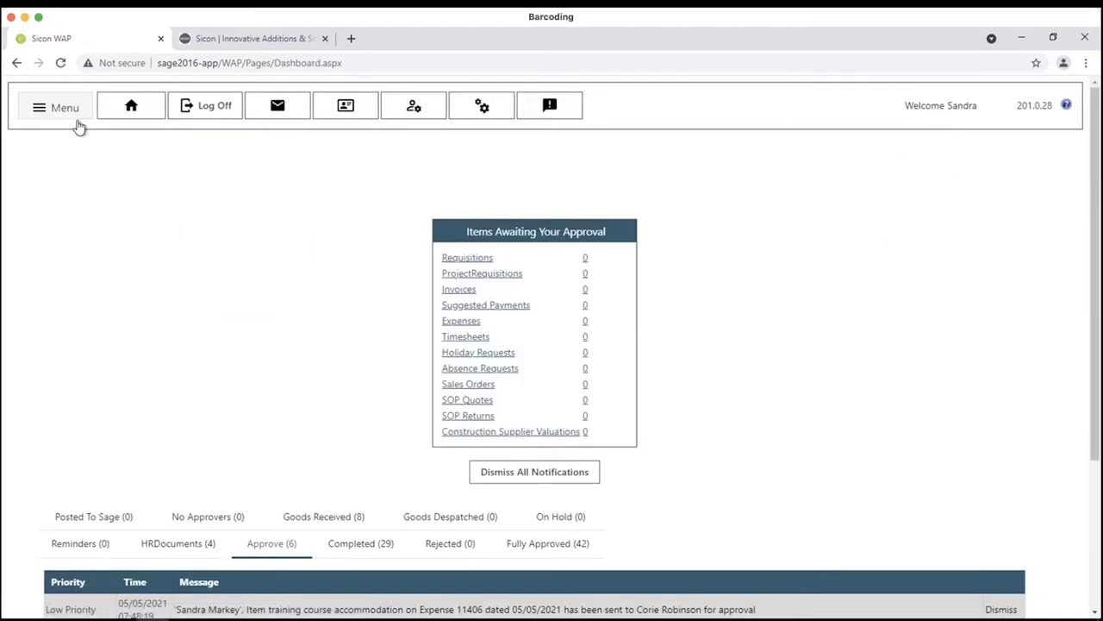
# - Show the Approved (39) existing requisitions, with 10546 for CJS Portsmouth at £960 on top
pyautogui.click(70, 114)
pyautogui.click(128, 136)
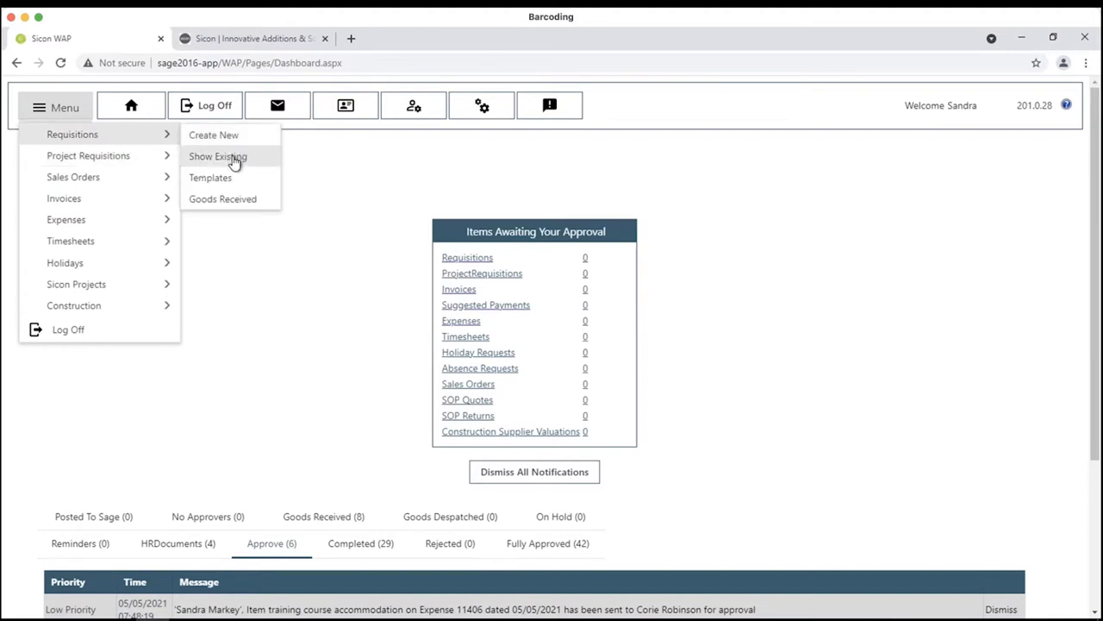
pyautogui.click(231, 156)
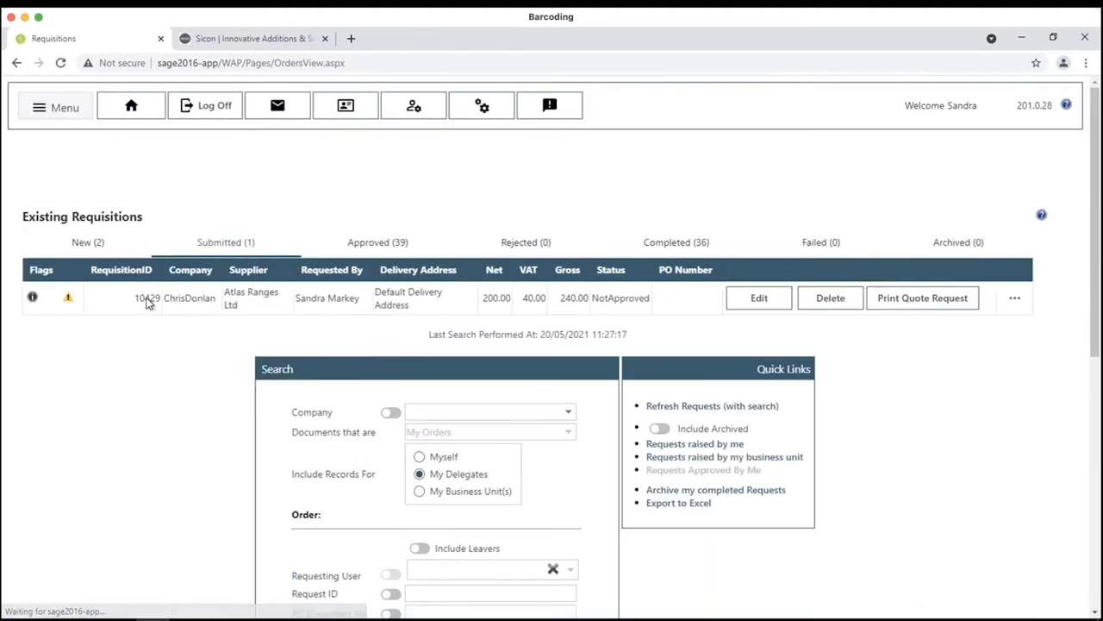
pyautogui.click(417, 255)
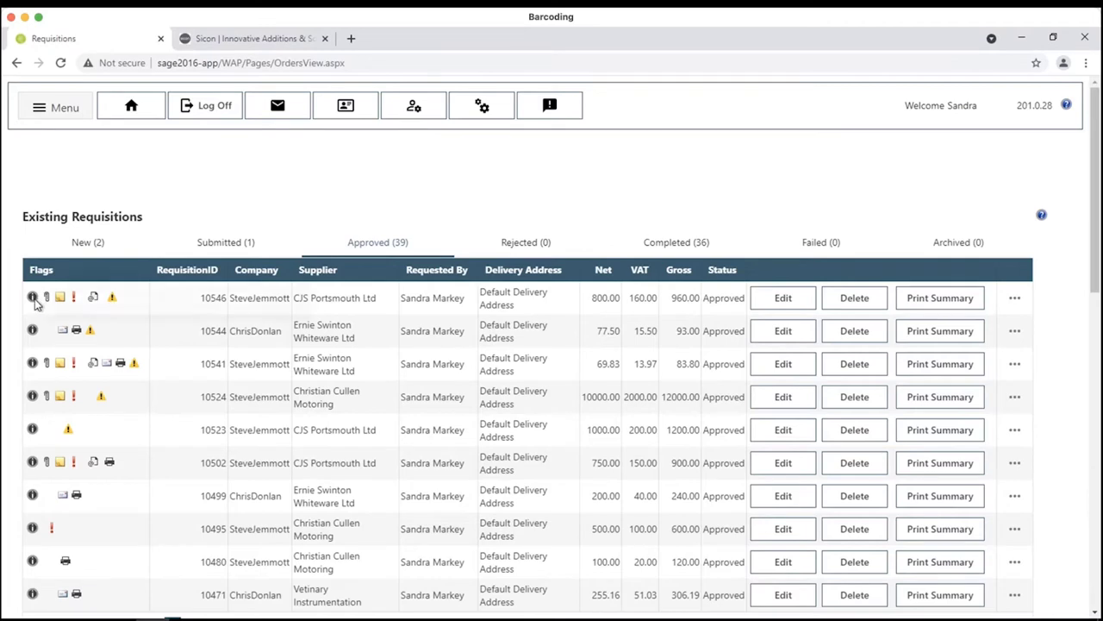
pyautogui.moveTo(33, 298)
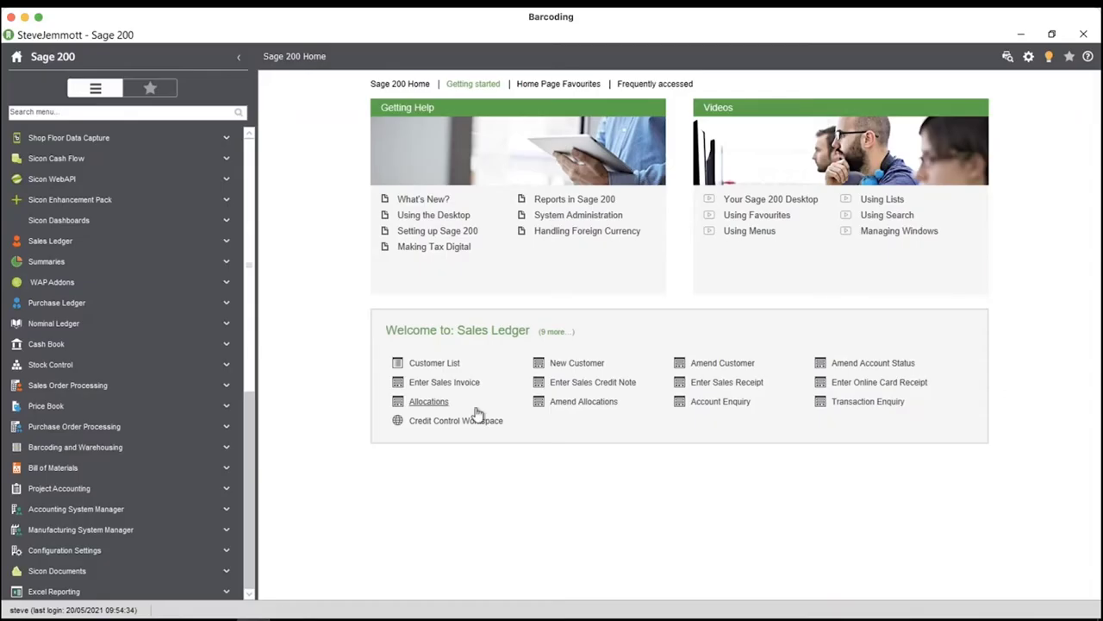
pyautogui.click(109, 426)
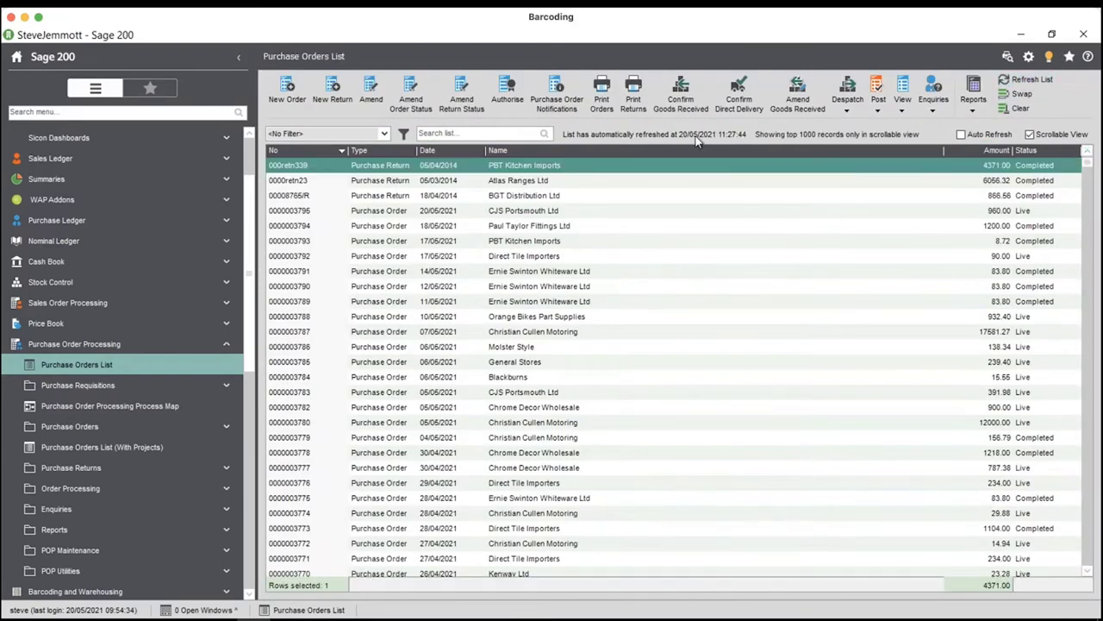
pyautogui.click(513, 212)
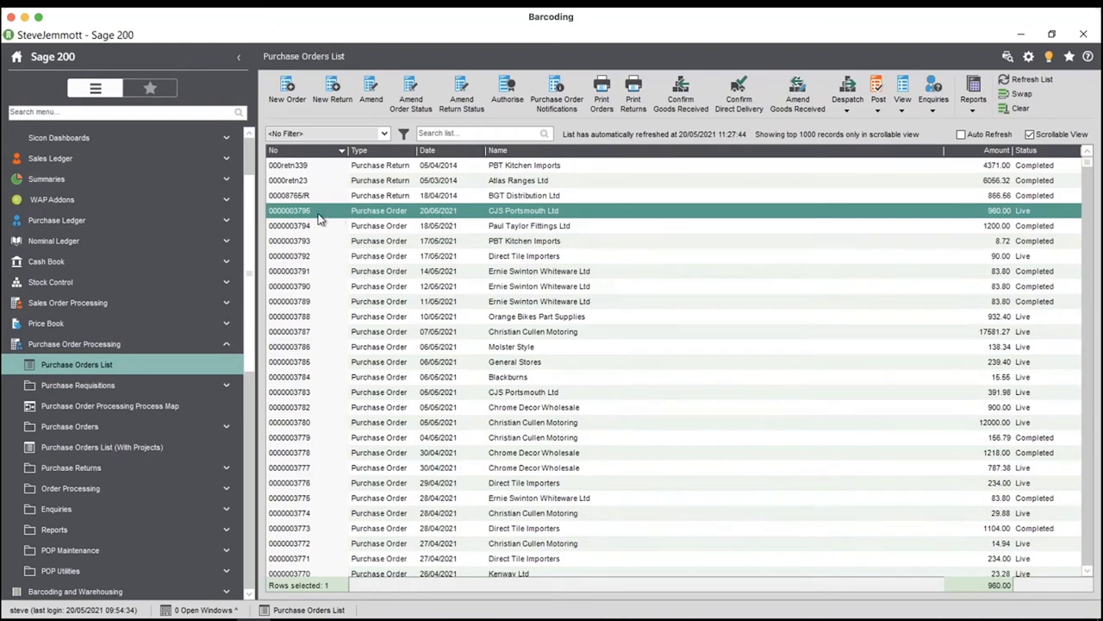
pyautogui.click(902, 86)
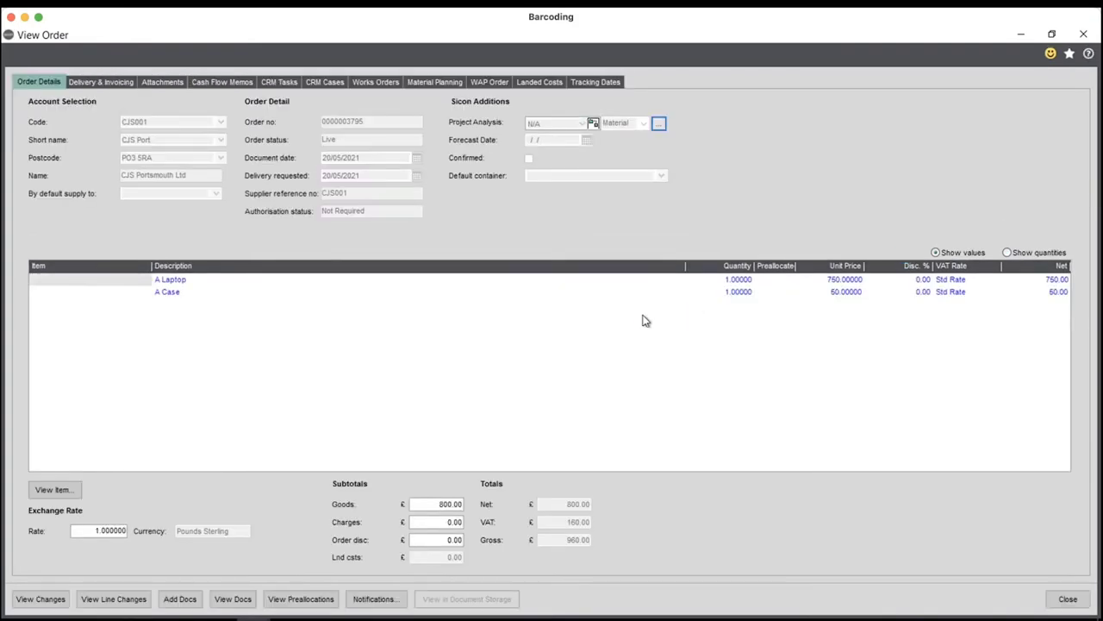
pyautogui.click(507, 83)
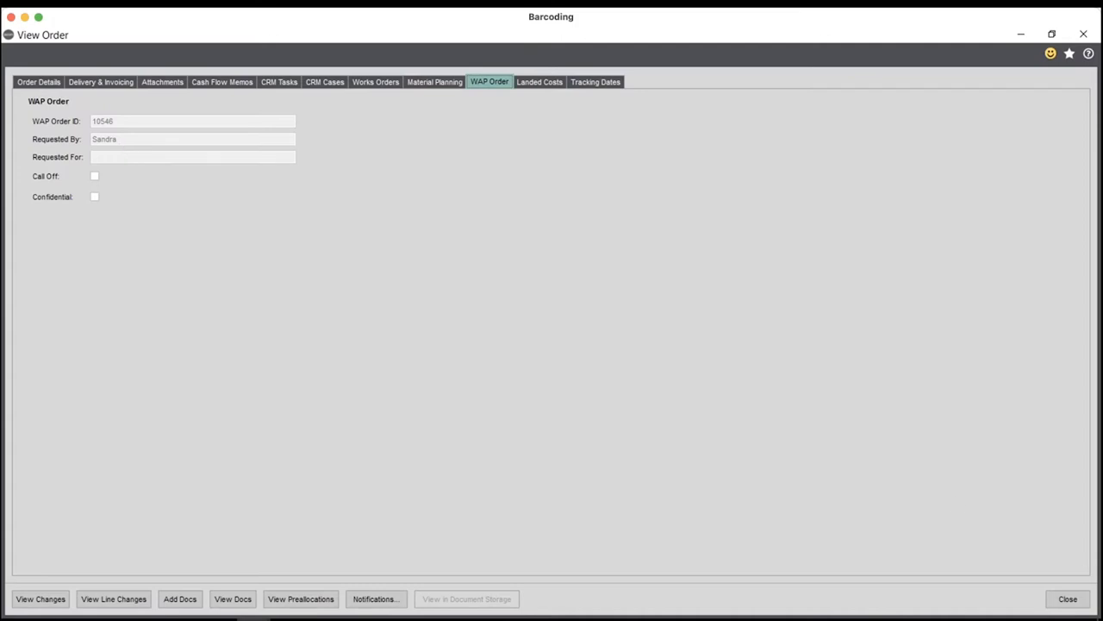
pyautogui.click(1069, 598)
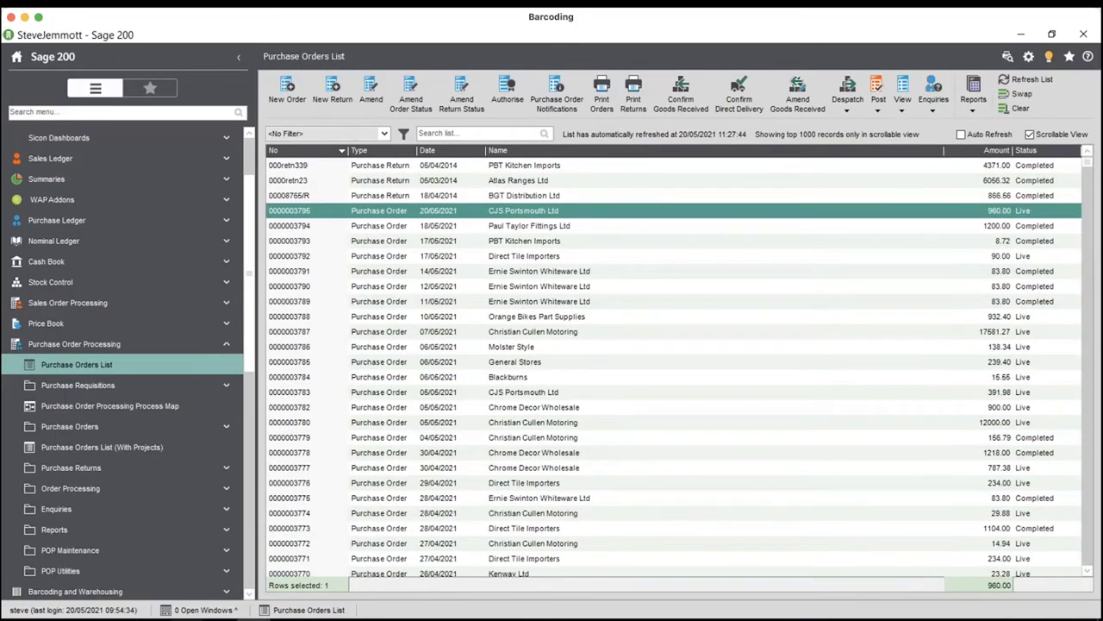
pyautogui.hotkey('alt', 'Tab')
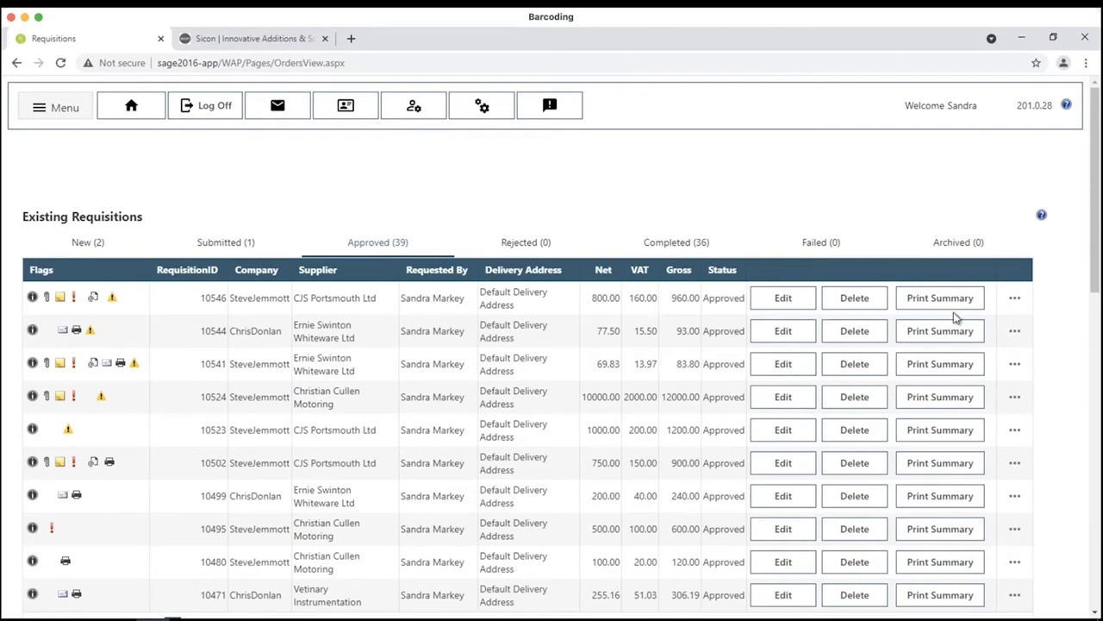
pyautogui.click(947, 299)
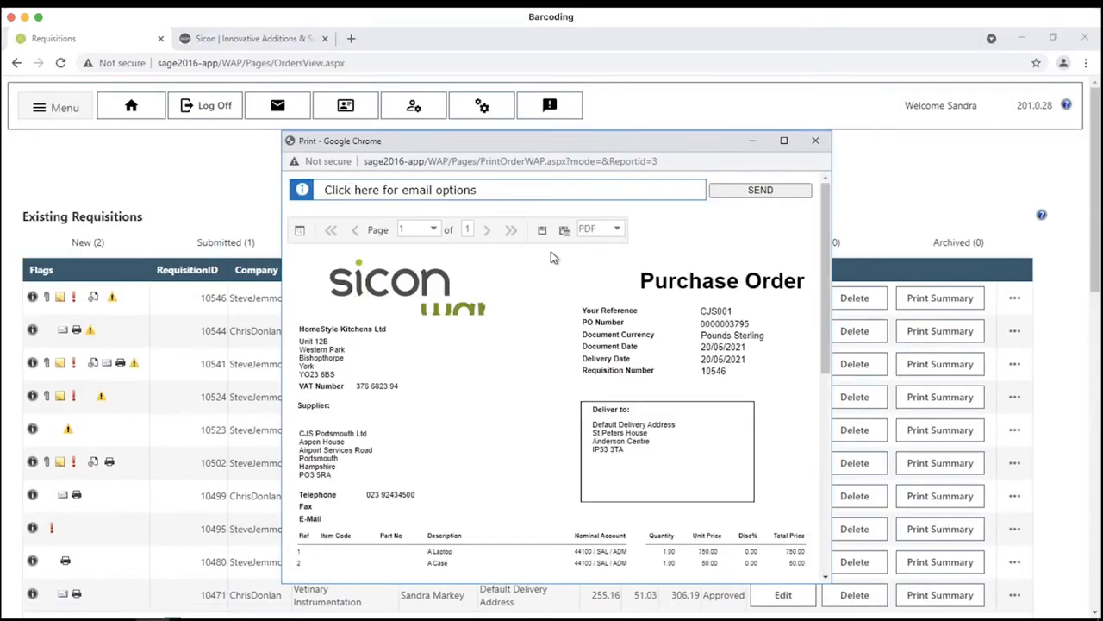
pyautogui.click(556, 191)
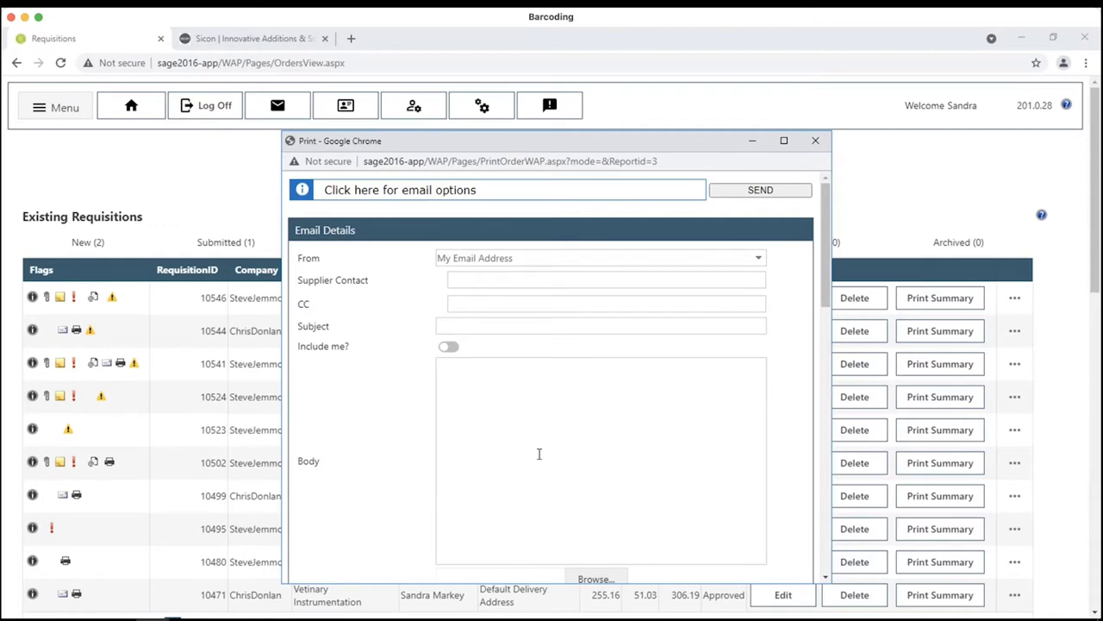
# - Close the purchase order print window and go to the Confirm Goods Received page
pyautogui.click(816, 142)
pyautogui.click(59, 110)
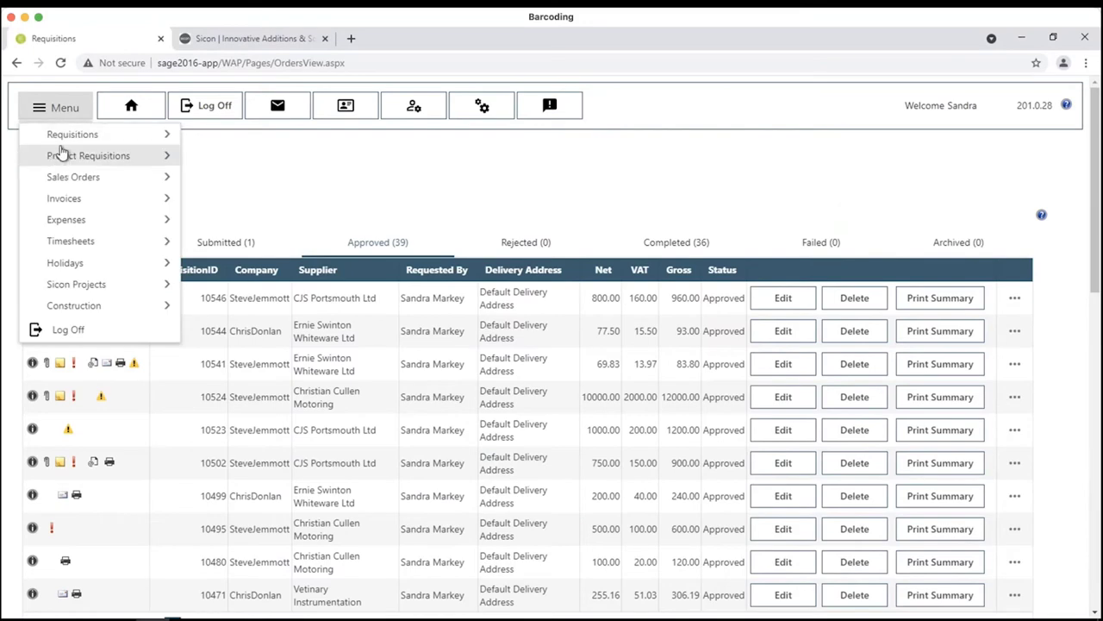
pyautogui.moveTo(129, 135)
pyautogui.click(202, 199)
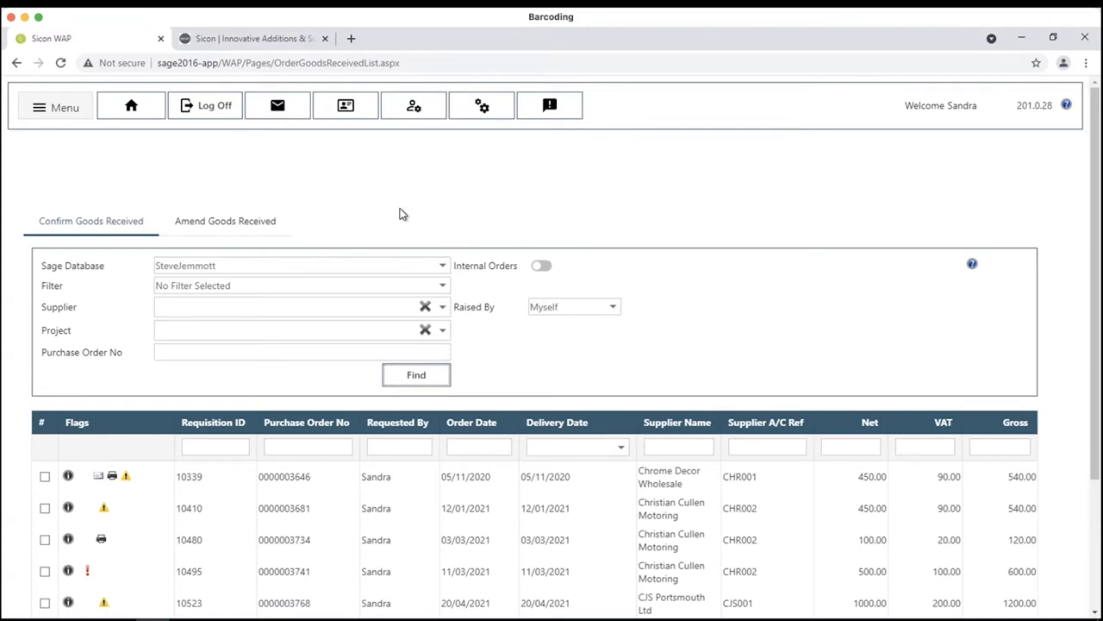
# - Tick requisition 10546 and open its goods receipt listing A Laptop and A Case
pyautogui.scroll(-2, 642, 404)
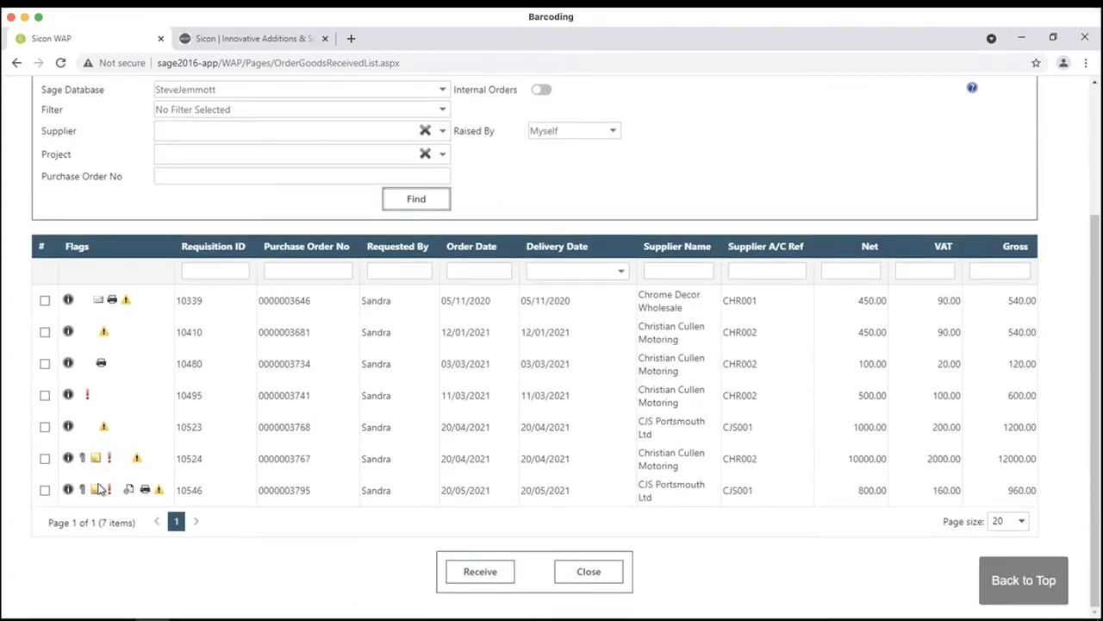
pyautogui.click(44, 491)
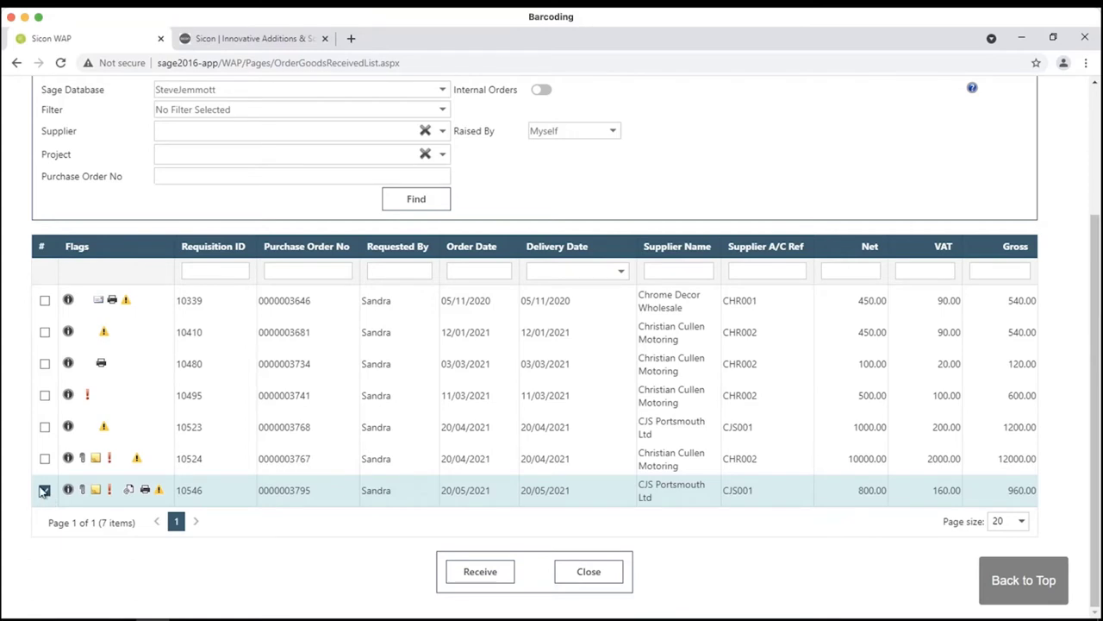
pyautogui.click(476, 573)
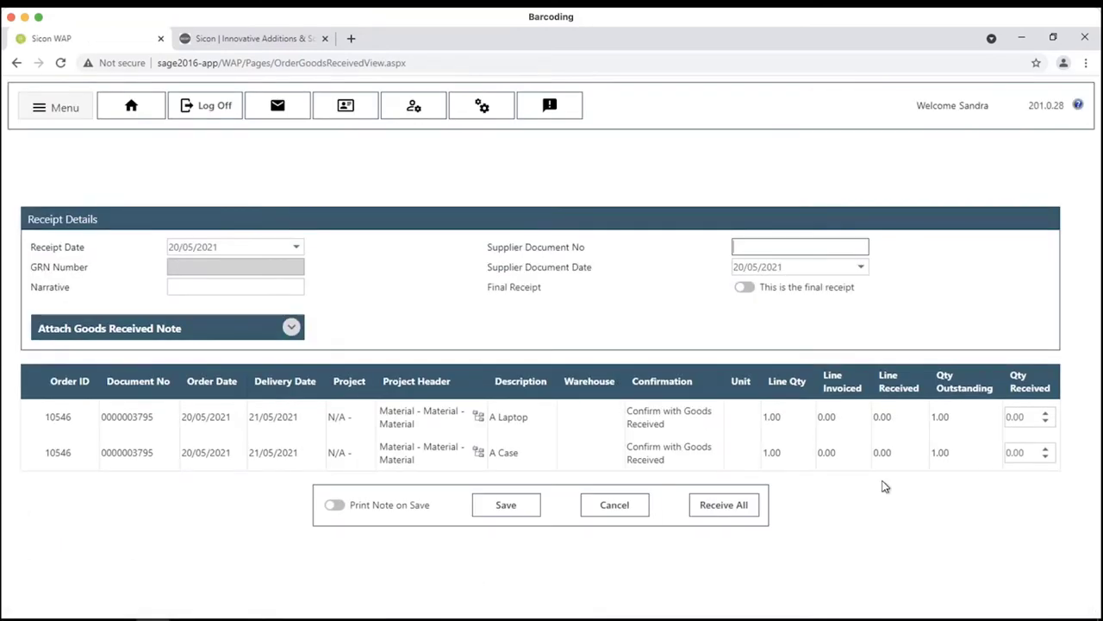
# - Receive both lines in full against supplier document y425234523, save, and log off WAP
pyautogui.click(722, 507)
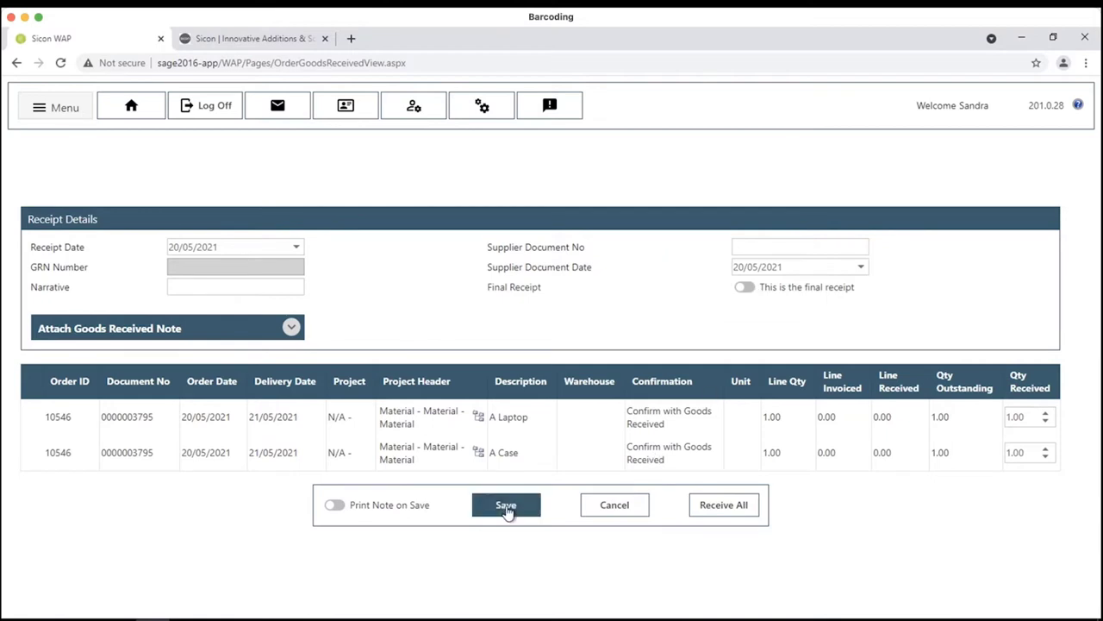
pyautogui.click(756, 248)
pyautogui.write('y425')
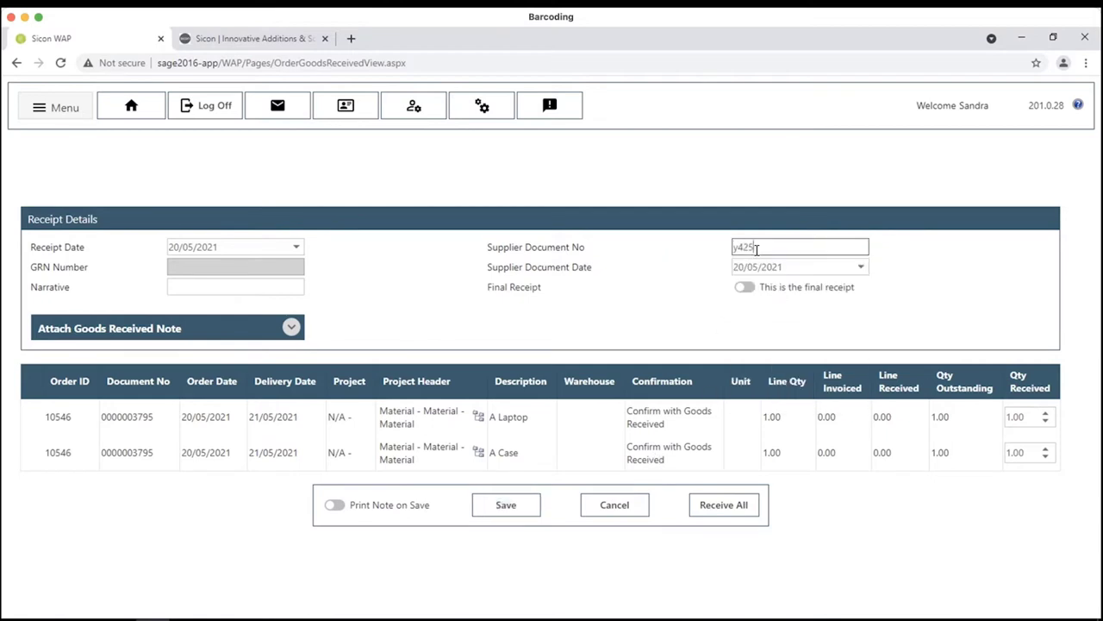
pyautogui.write('234523')
pyautogui.click(494, 510)
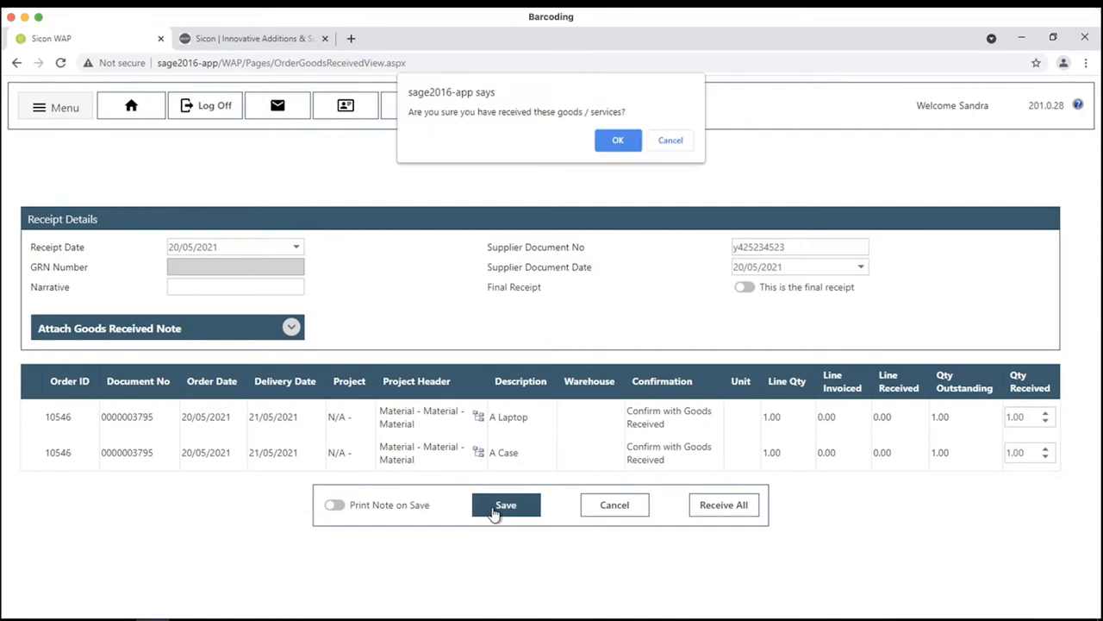
pyautogui.click(616, 141)
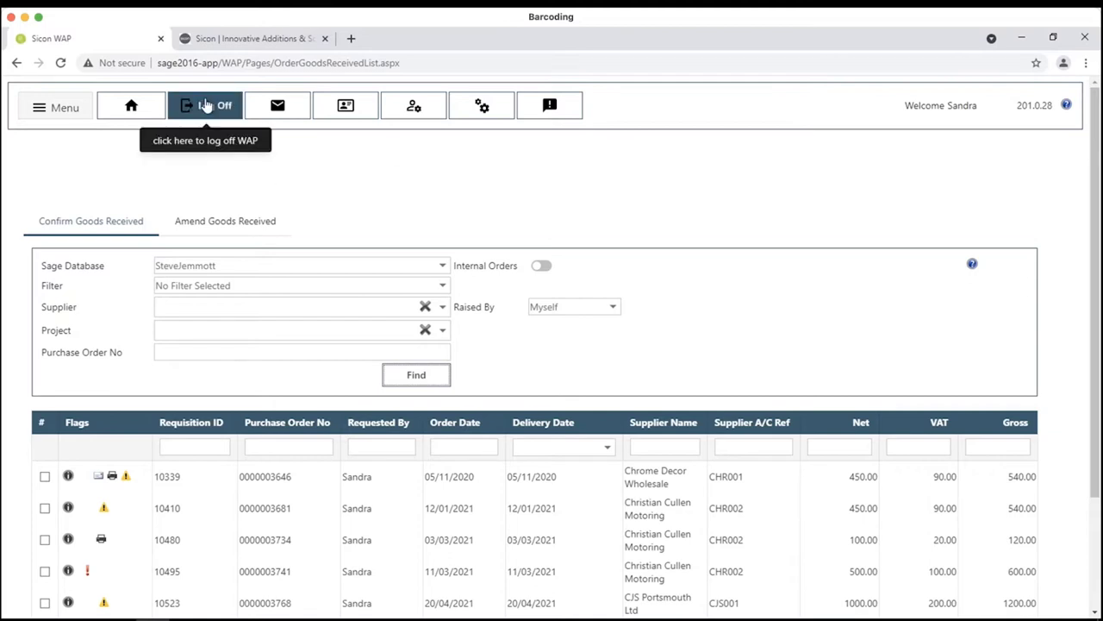
pyautogui.click(205, 105)
pyautogui.click(618, 140)
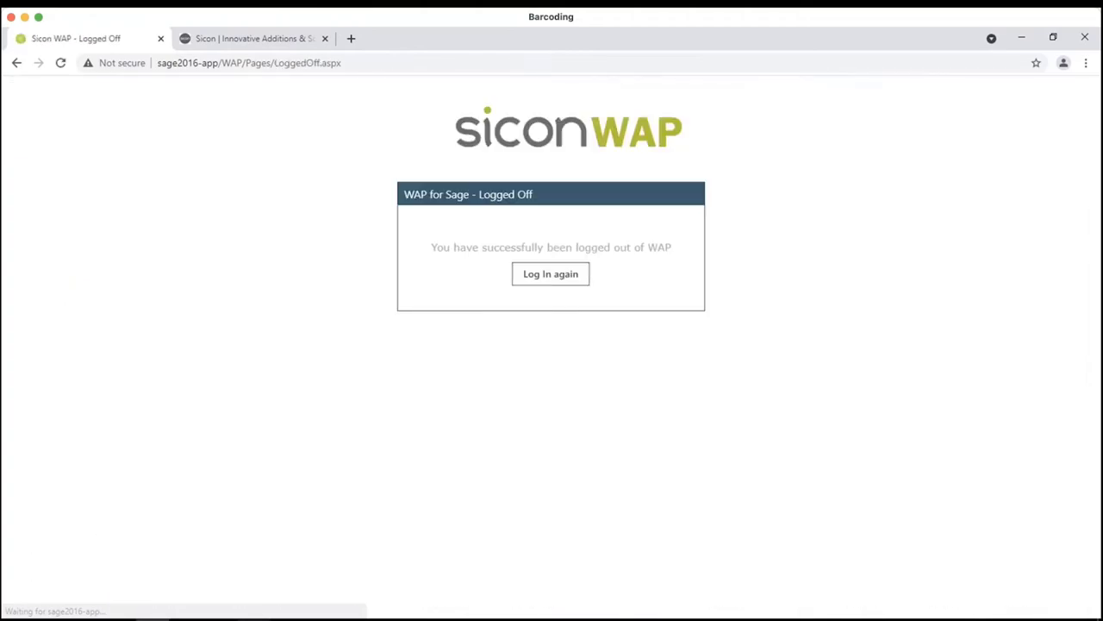
pyautogui.click(281, 603)
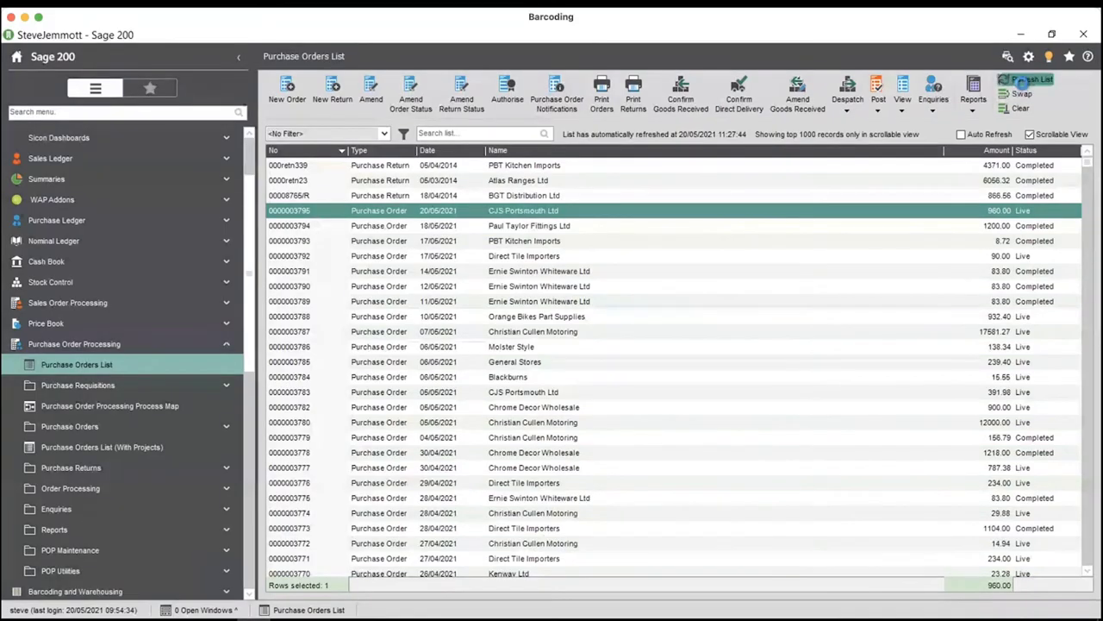
pyautogui.click(1030, 79)
pyautogui.click(907, 106)
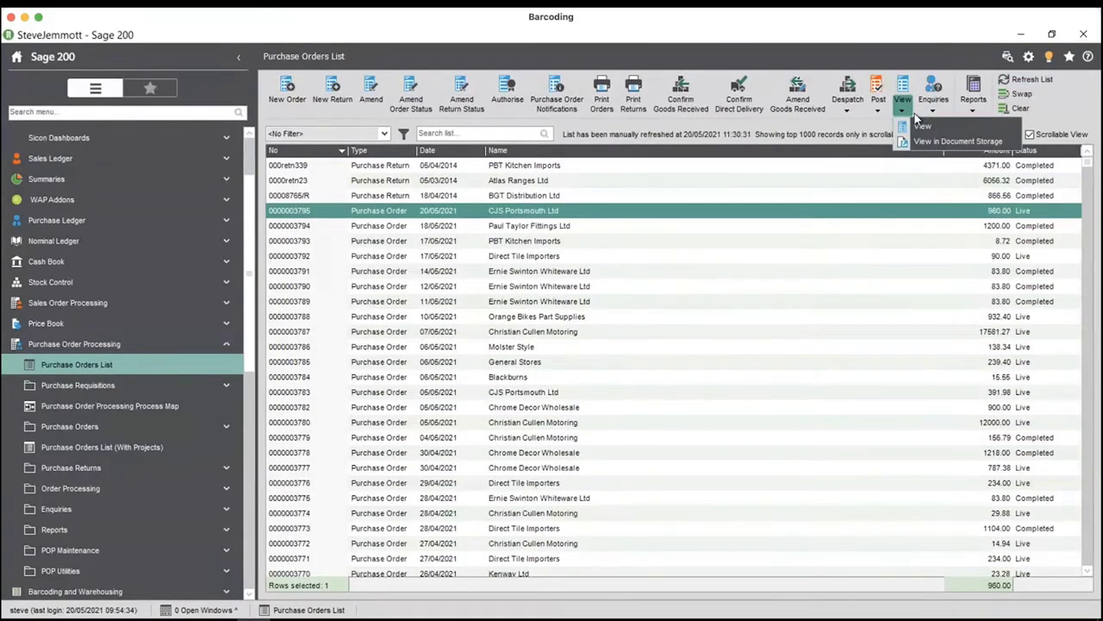
pyautogui.click(940, 123)
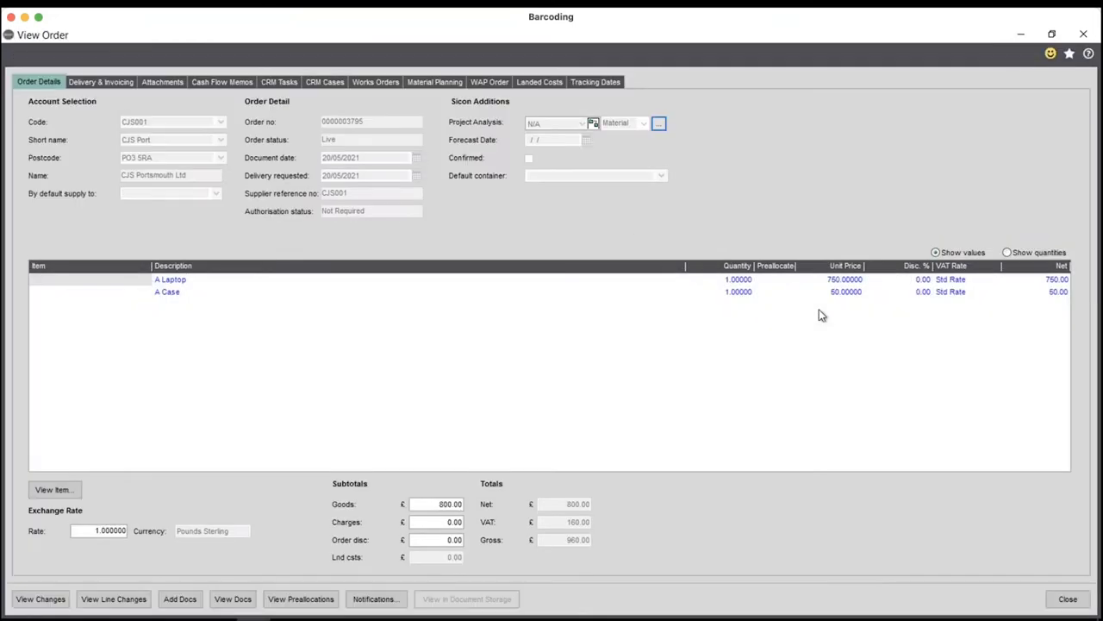
pyautogui.click(1040, 253)
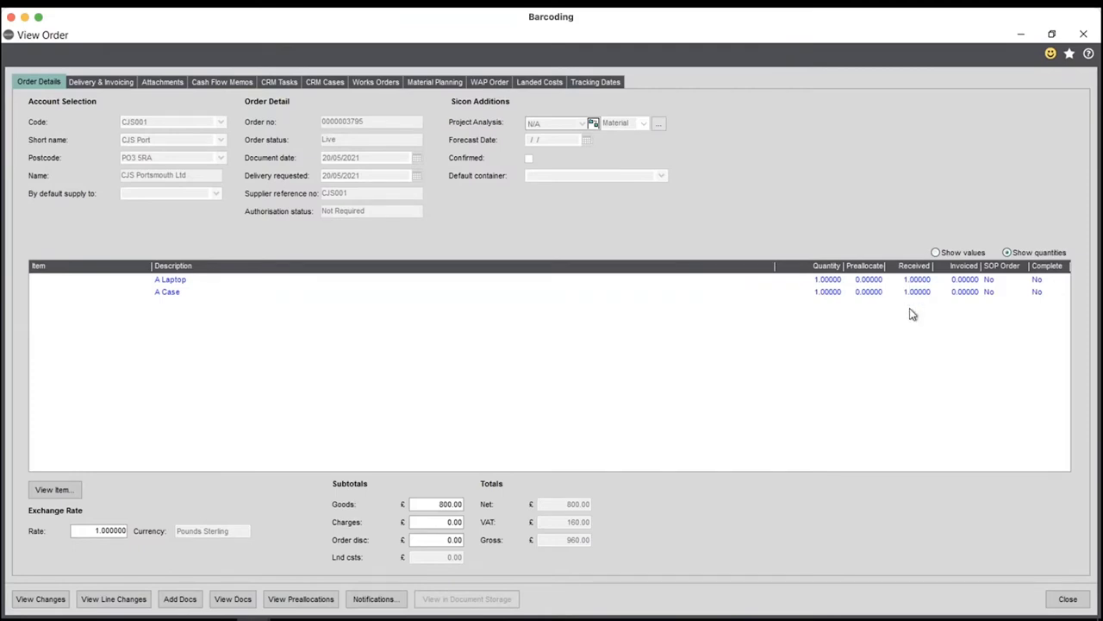
pyautogui.click(1055, 600)
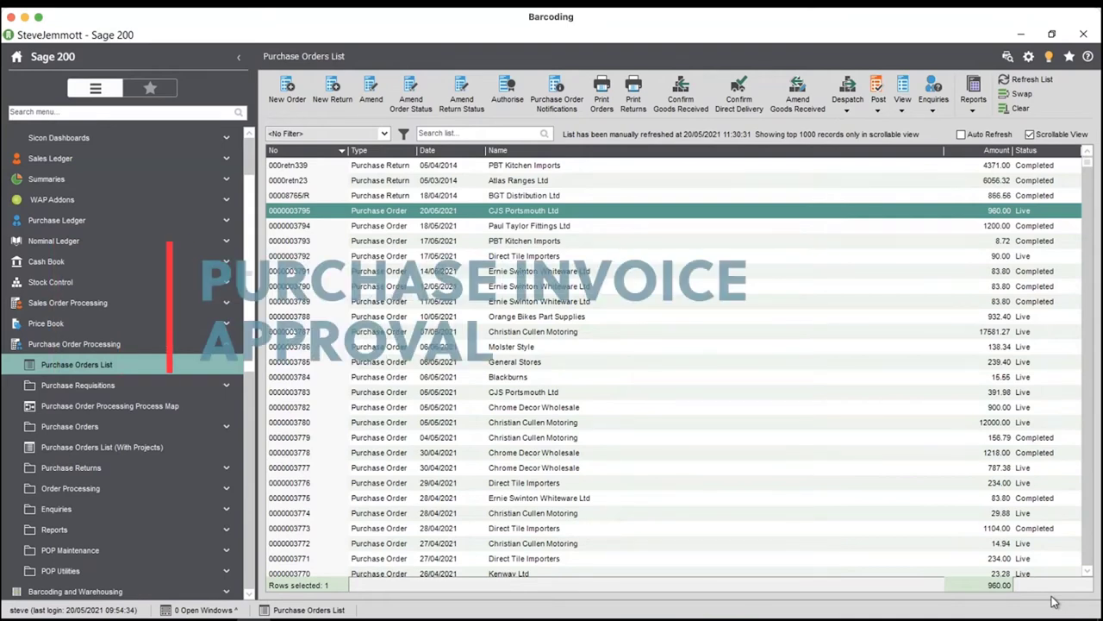
pyautogui.click(89, 345)
pyautogui.click(56, 220)
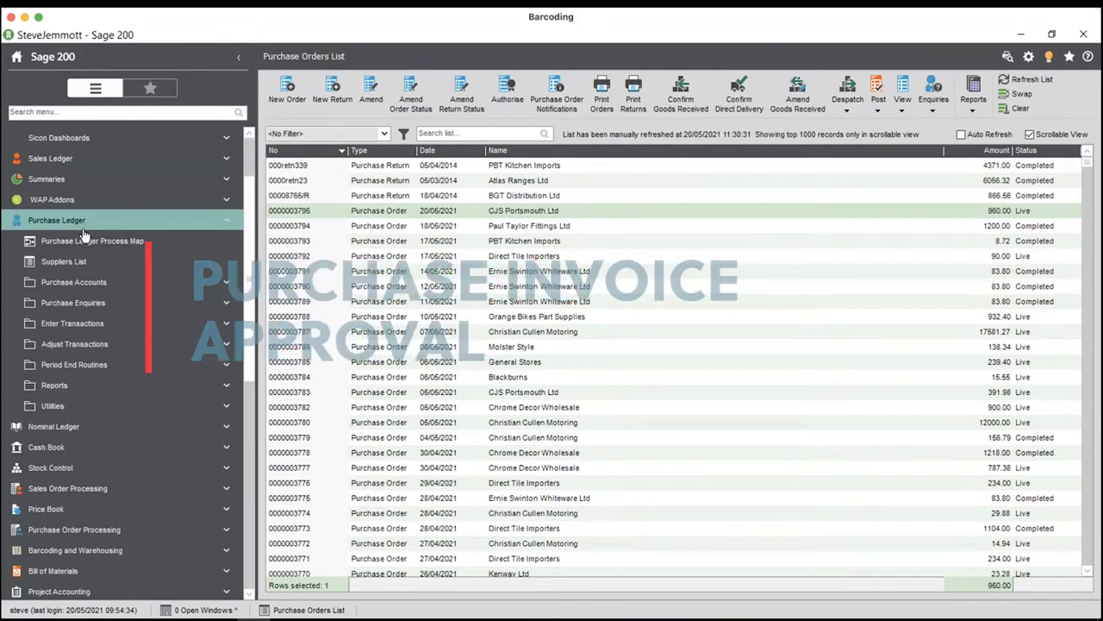
pyautogui.click(92, 405)
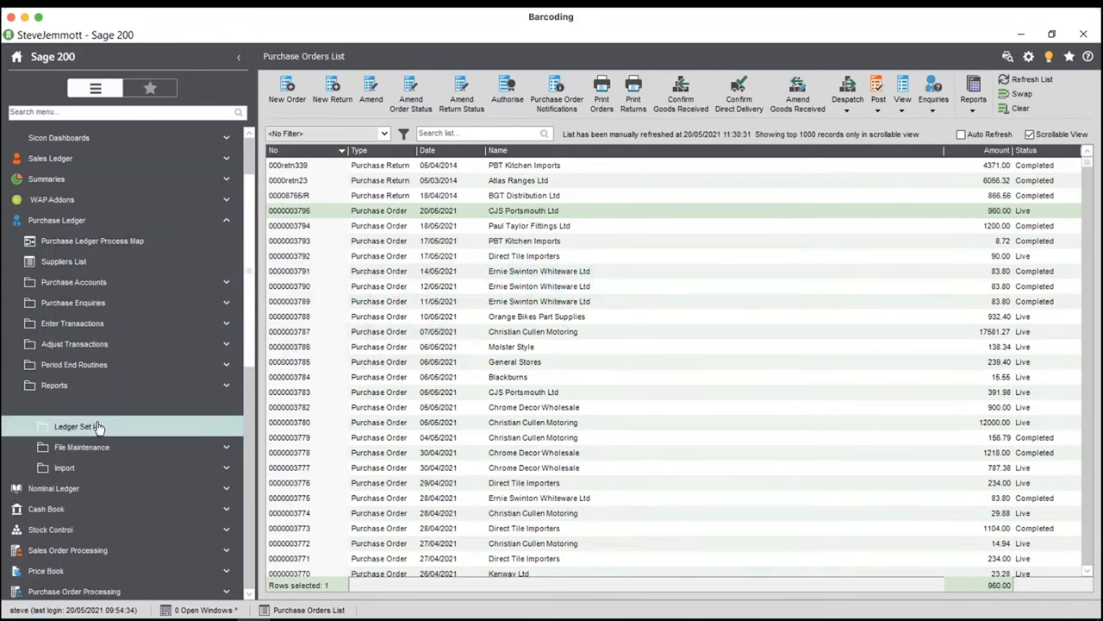
pyautogui.click(96, 426)
pyautogui.click(104, 488)
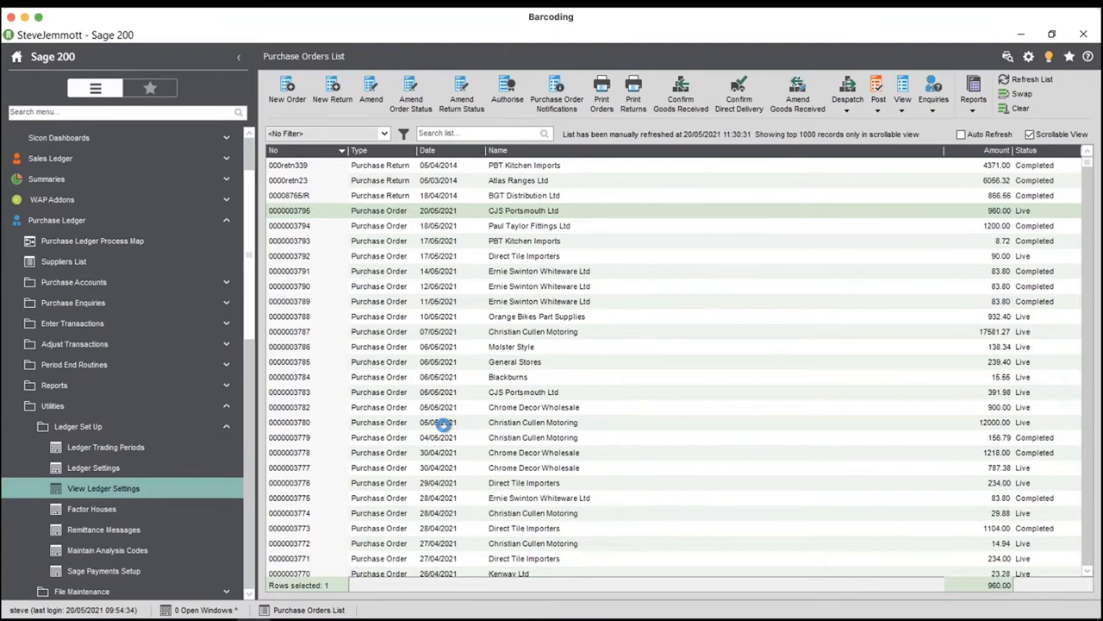
pyautogui.click(646, 244)
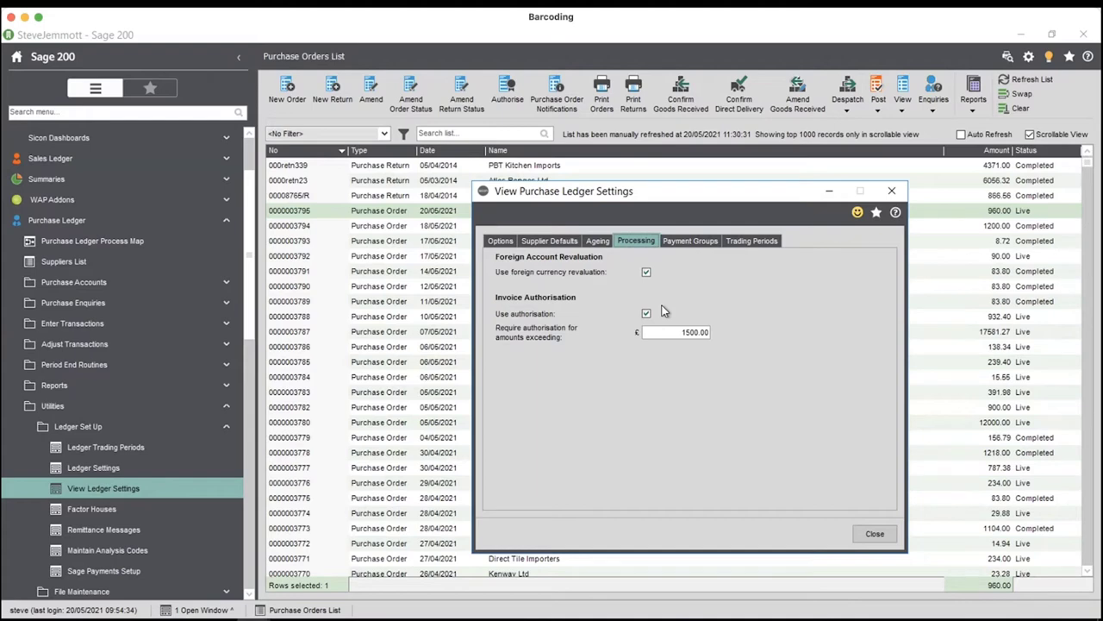
pyautogui.moveTo(655, 334); pyautogui.dragTo(713, 336)
pyautogui.click(875, 534)
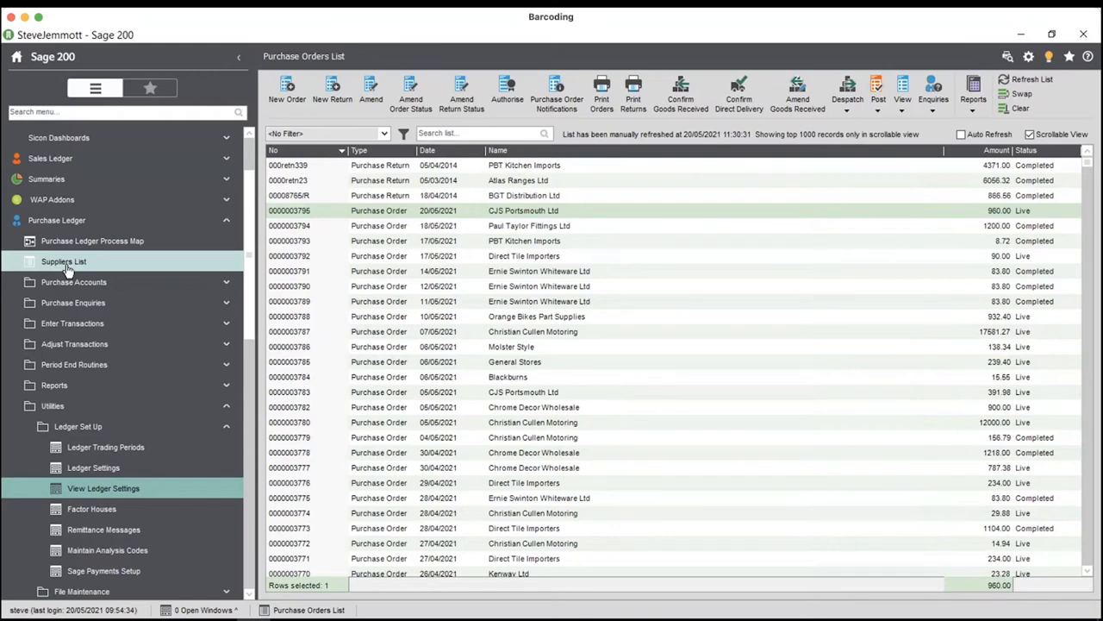
# - Start recording a purchase invoice for the CJS Portsmouth Ltd order
pyautogui.click(541, 212)
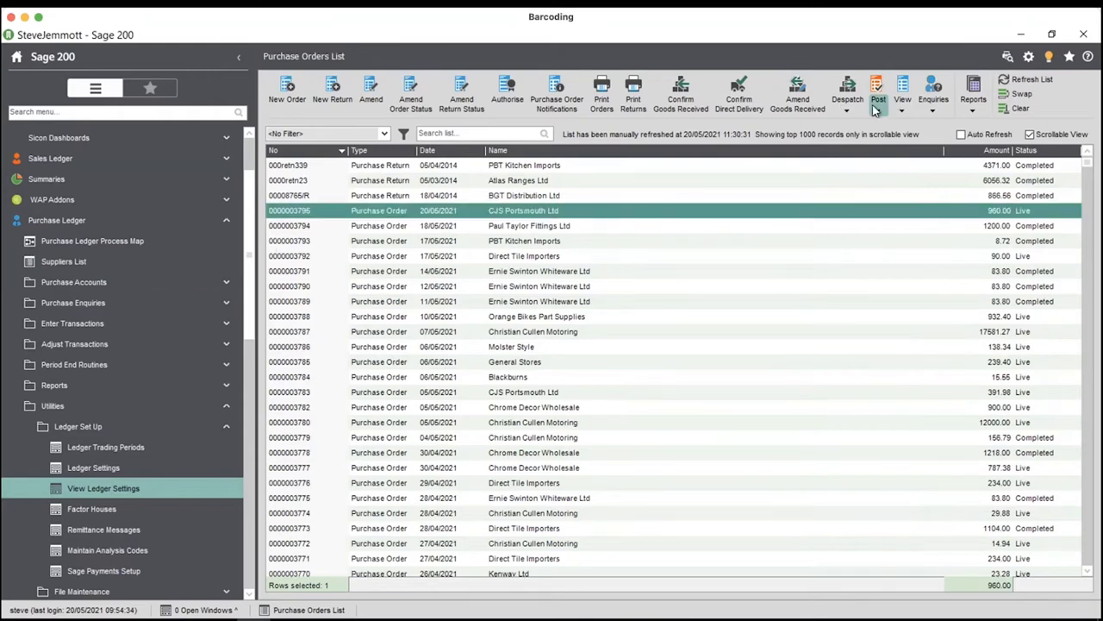
pyautogui.click(876, 109)
pyautogui.click(888, 129)
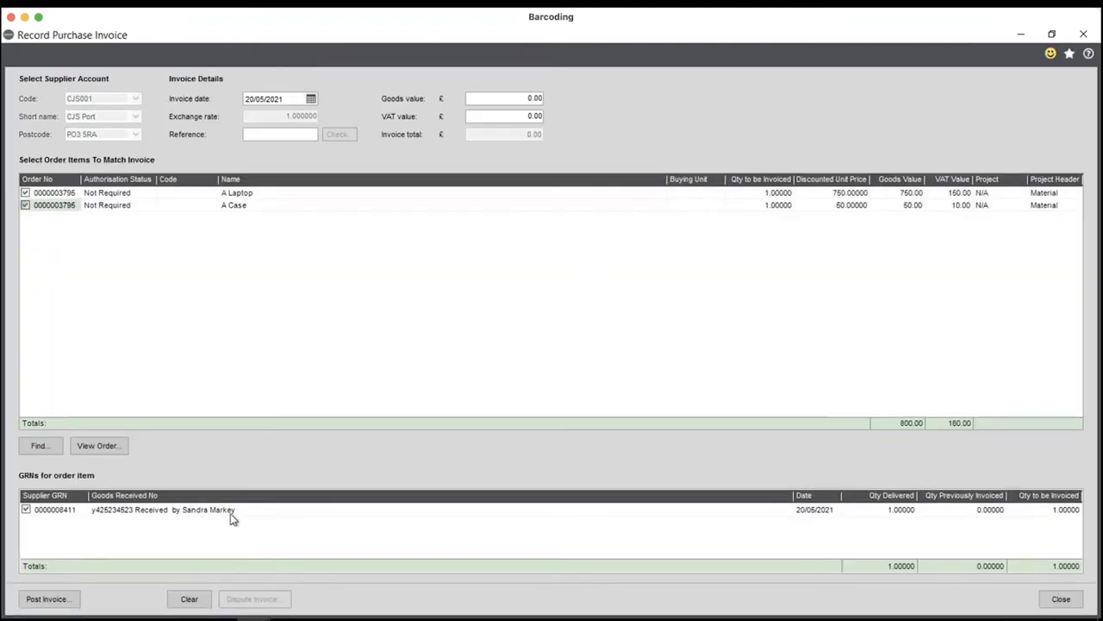
# - Enter reference SEJ234798, goods value 800 and VAT 160, then proceed to post the invoice
pyautogui.click(258, 138)
pyautogui.write('SEJ234798')
pyautogui.press('Tab')
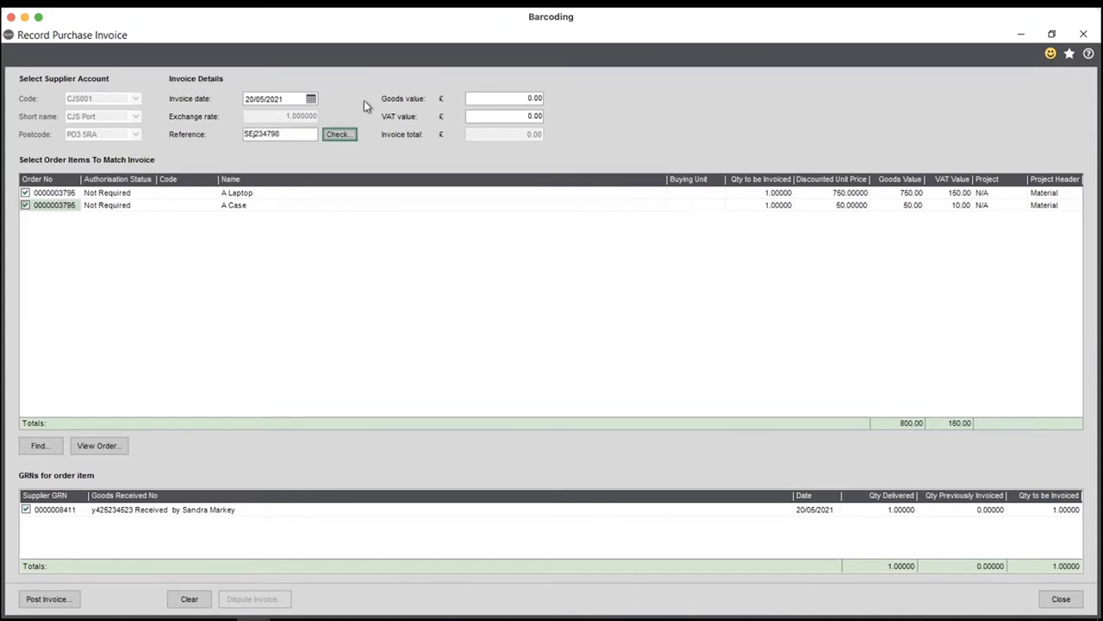
pyautogui.click(520, 101)
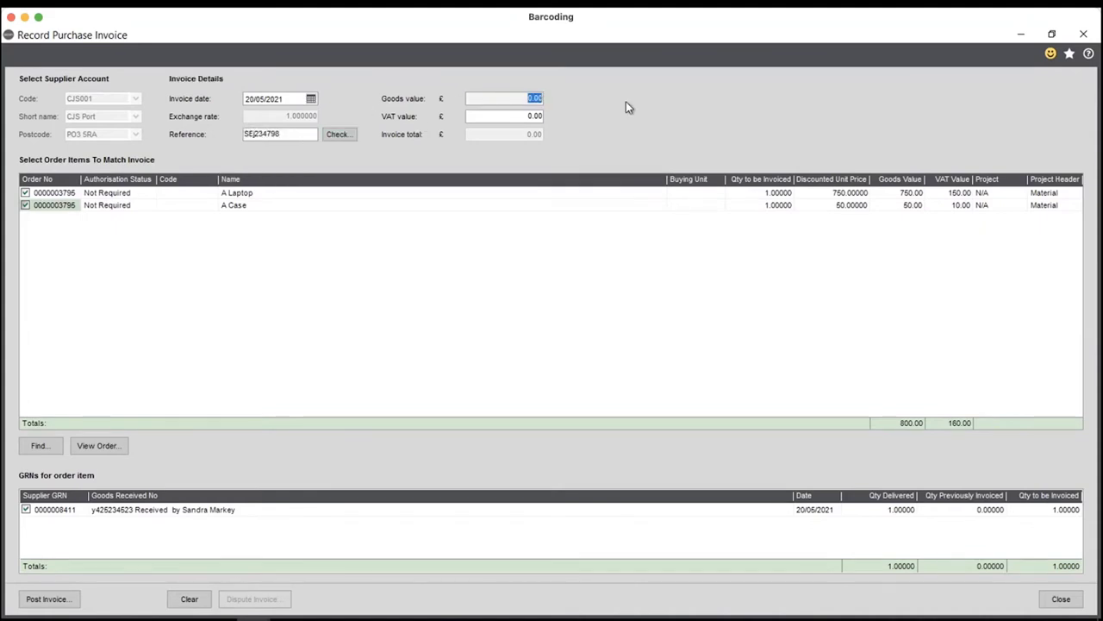
pyautogui.write('800')
pyautogui.press('Tab')
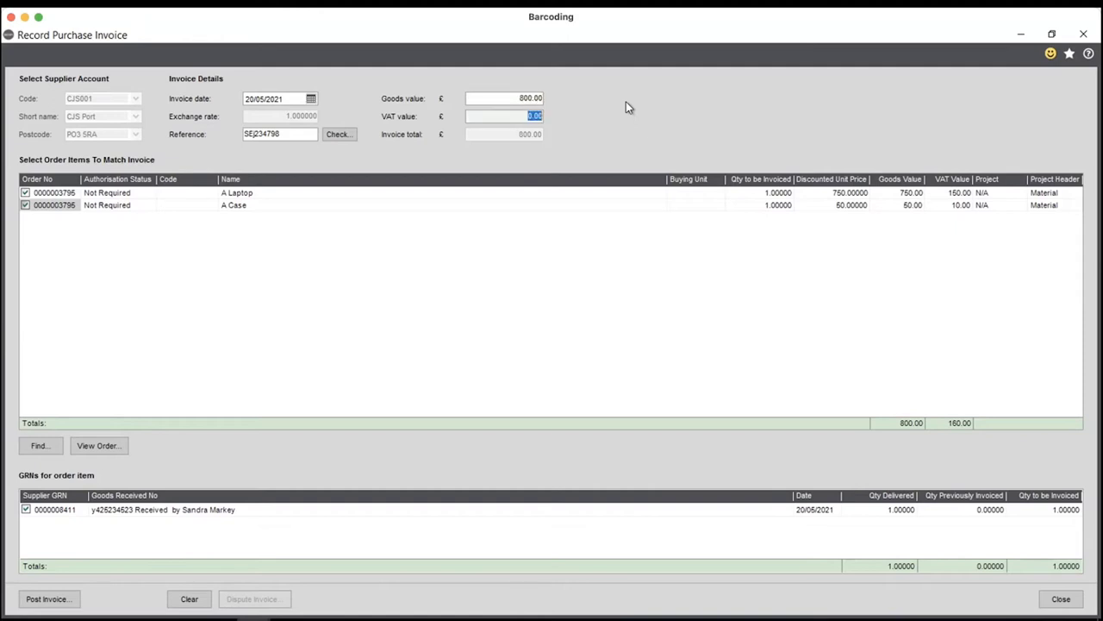
pyautogui.write('160')
pyautogui.press('Tab')
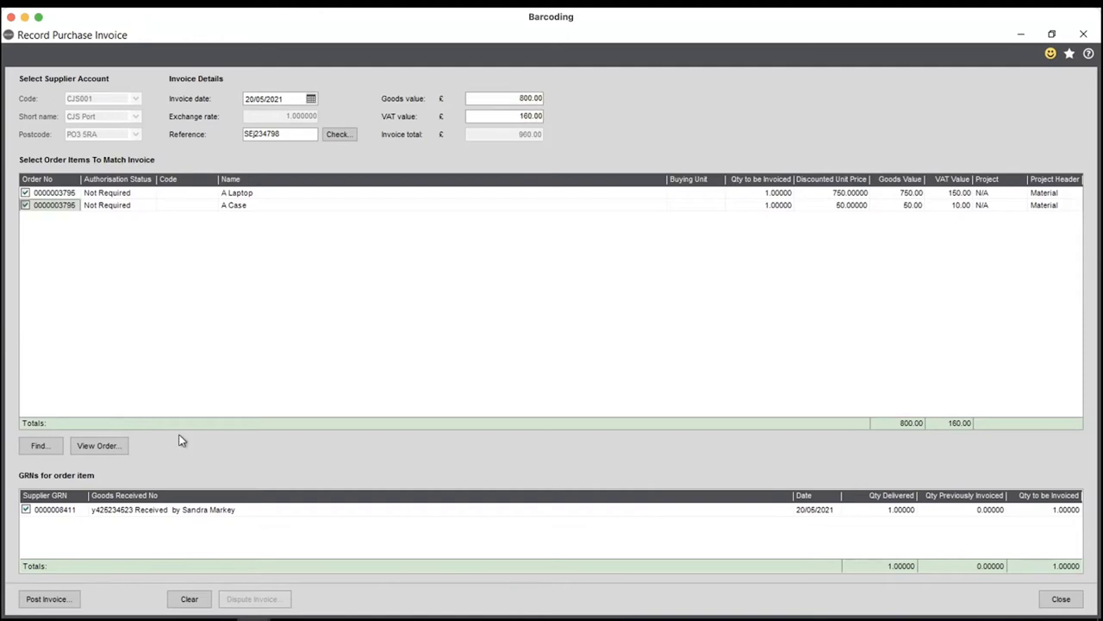
pyautogui.click(45, 601)
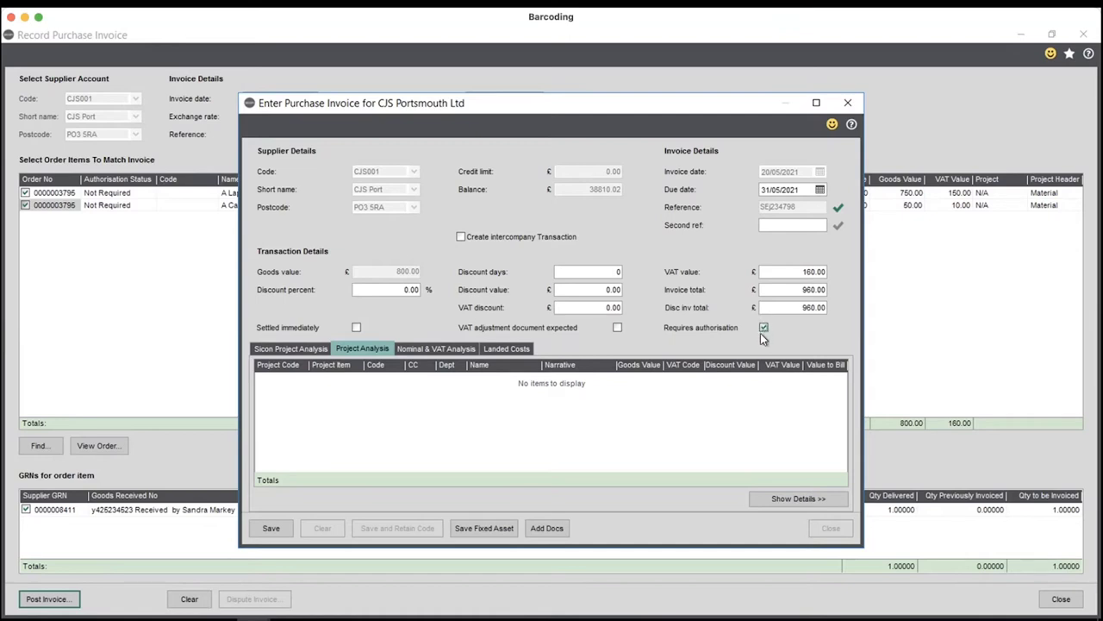
# - Show the Sicon Project Analysis lines and begin adding the emailed supplier invoice document
pyautogui.click(276, 348)
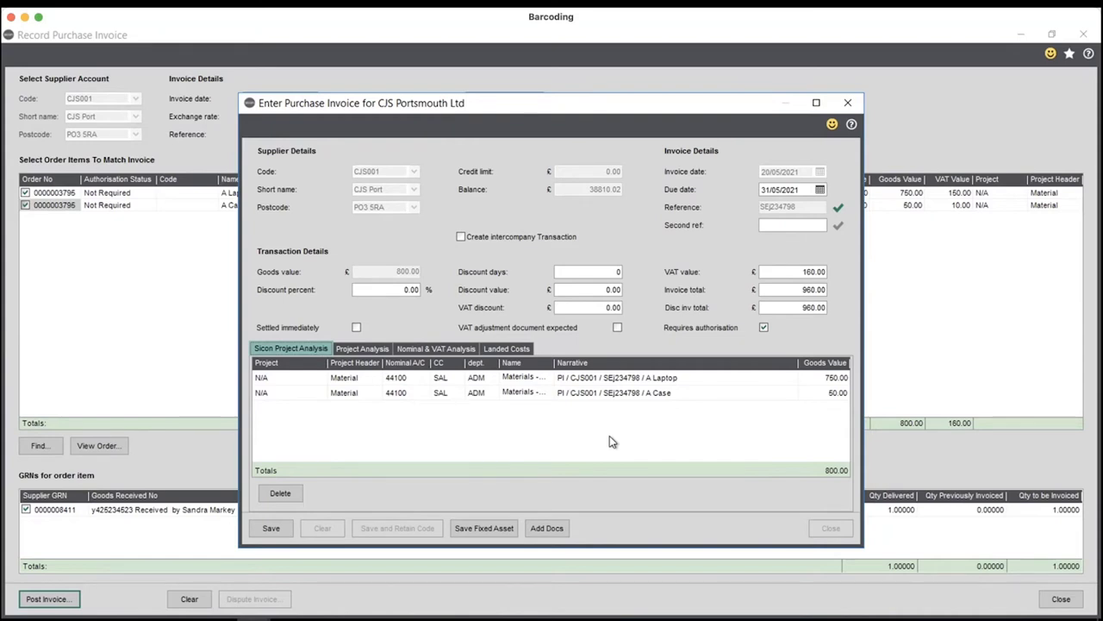
pyautogui.click(556, 528)
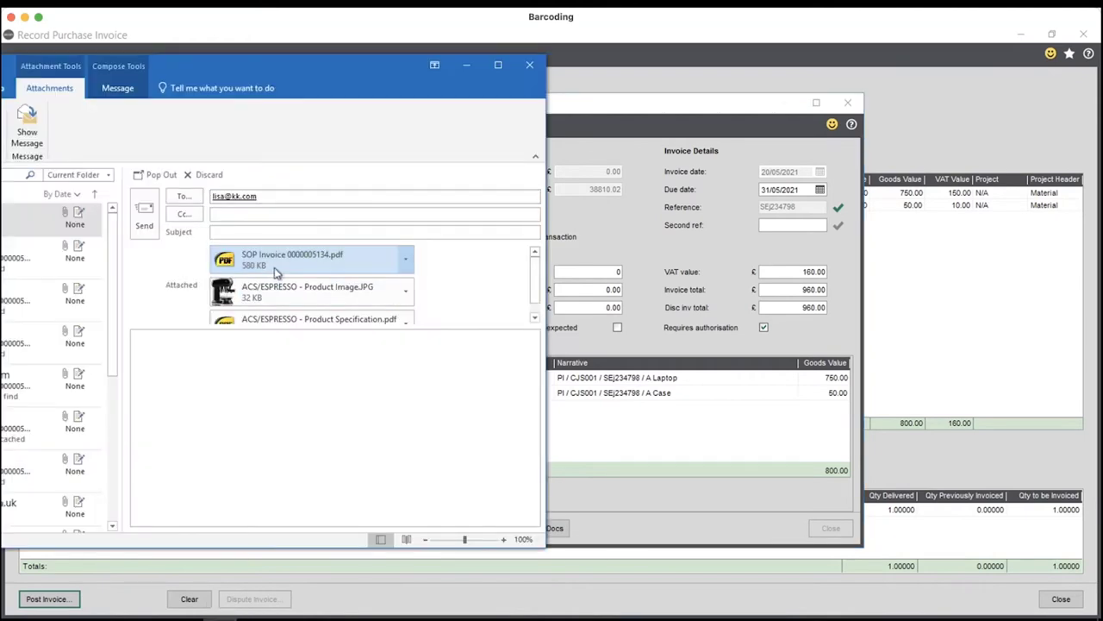
# - Index the emailed SOP Invoice 0000005134.pdf and save it as the invoice's attachment
pyautogui.moveTo(389, 79); pyautogui.dragTo(267, 72)
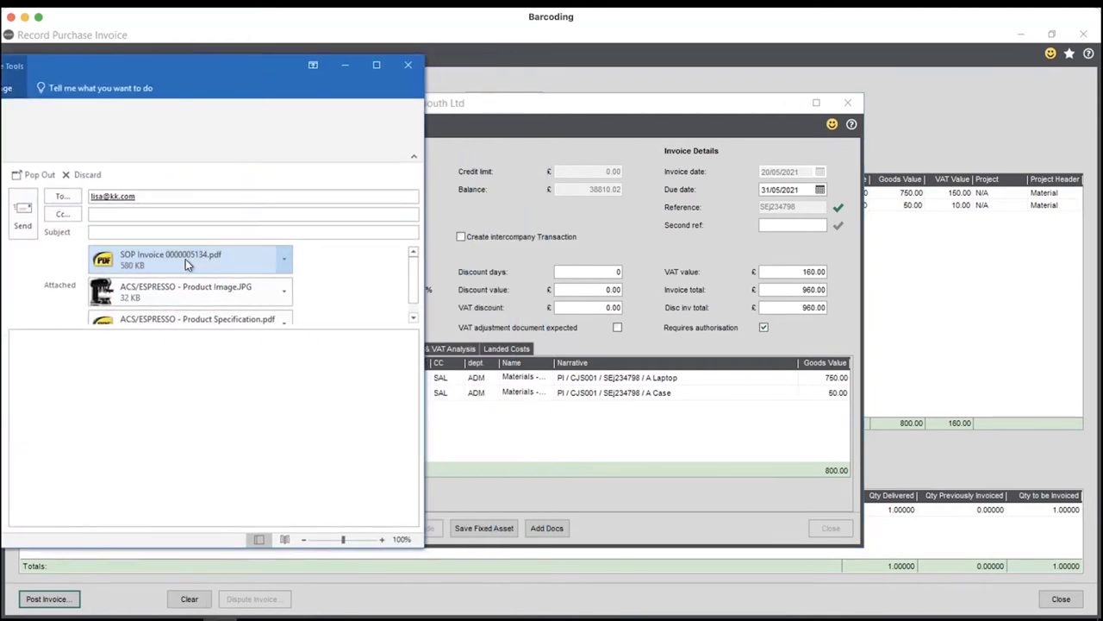
pyautogui.click(548, 528)
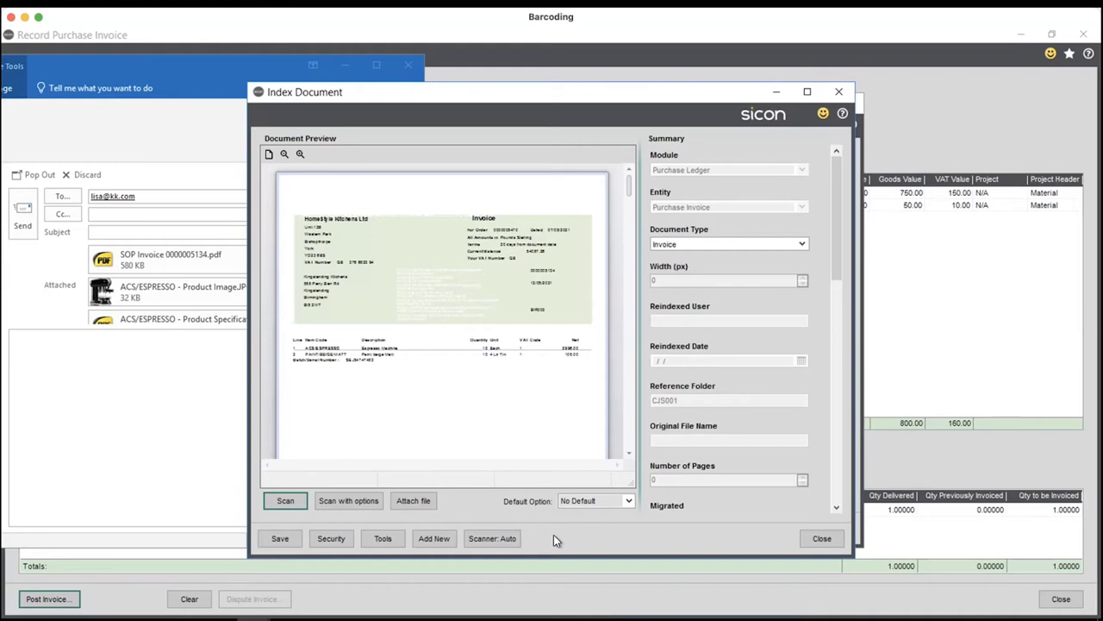
pyautogui.click(280, 538)
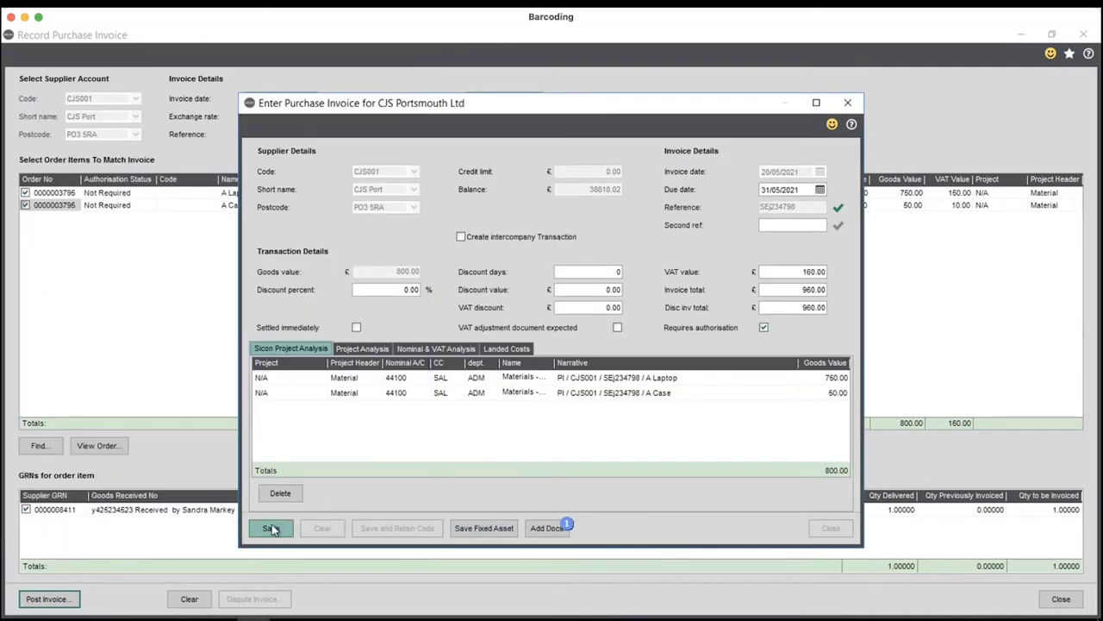
# - Save the invoice with 5% works practical completion retention (£40.00), then close the window
pyautogui.click(272, 528)
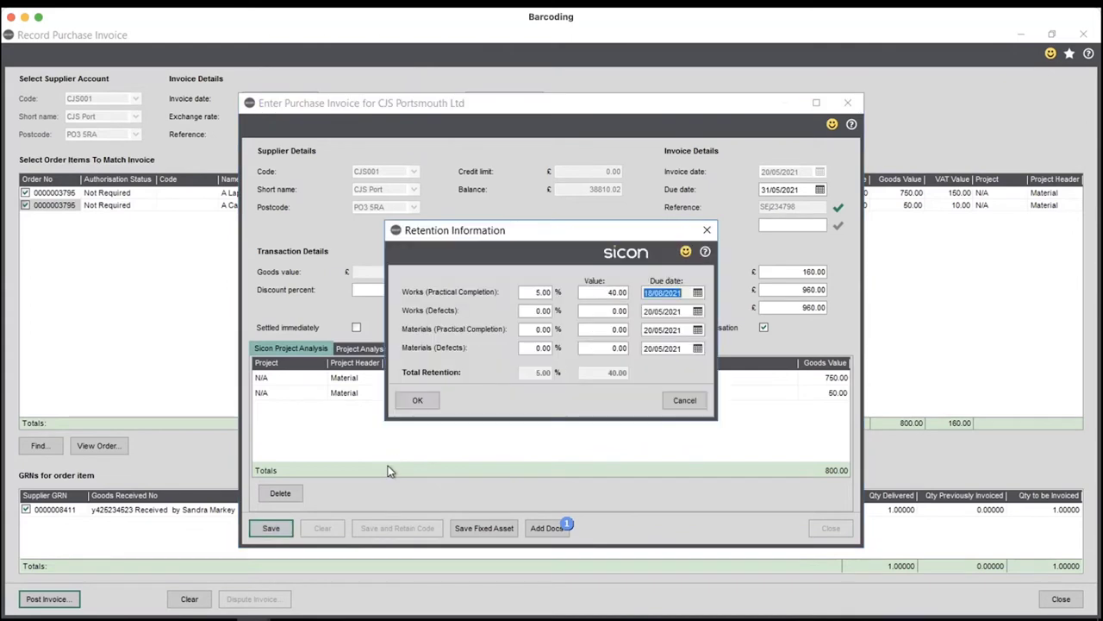
pyautogui.click(534, 292)
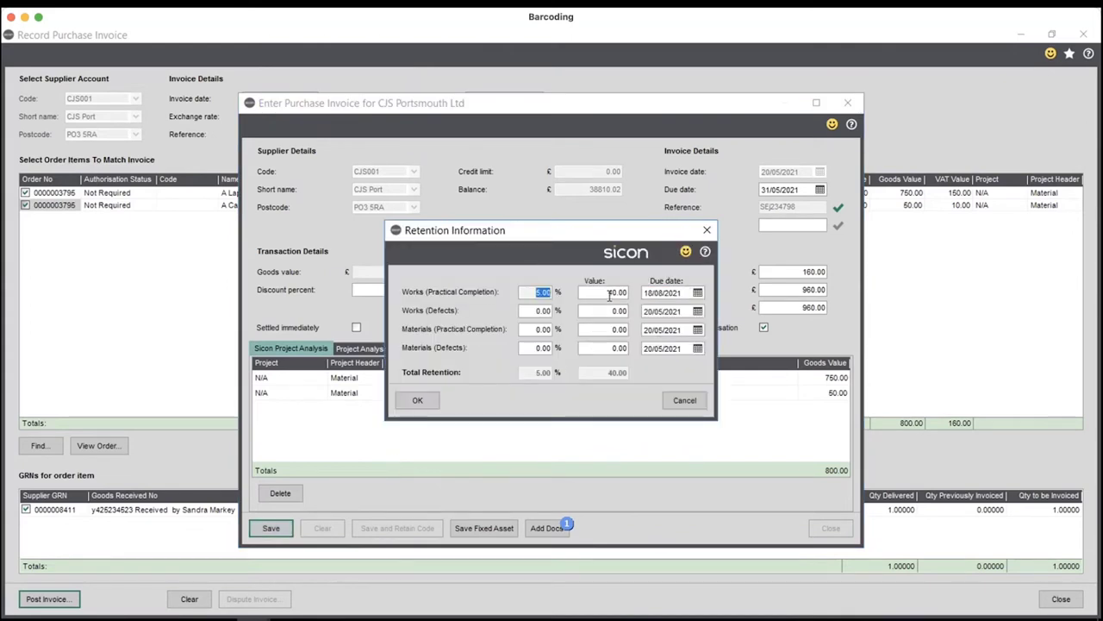
pyautogui.press('Tab')
pyautogui.click(417, 400)
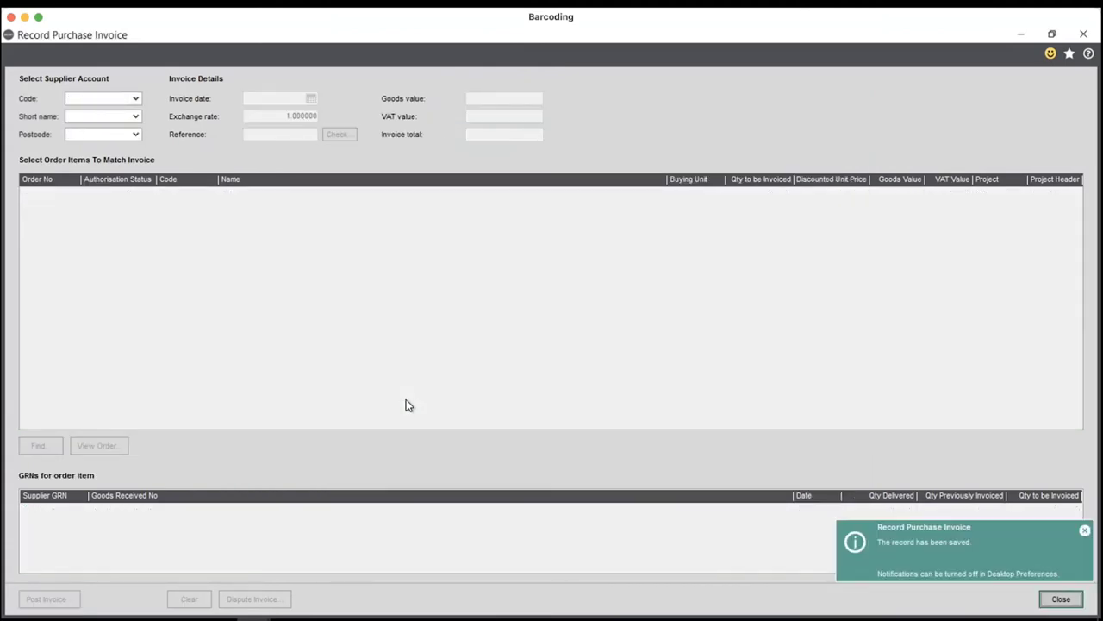
pyautogui.click(1062, 598)
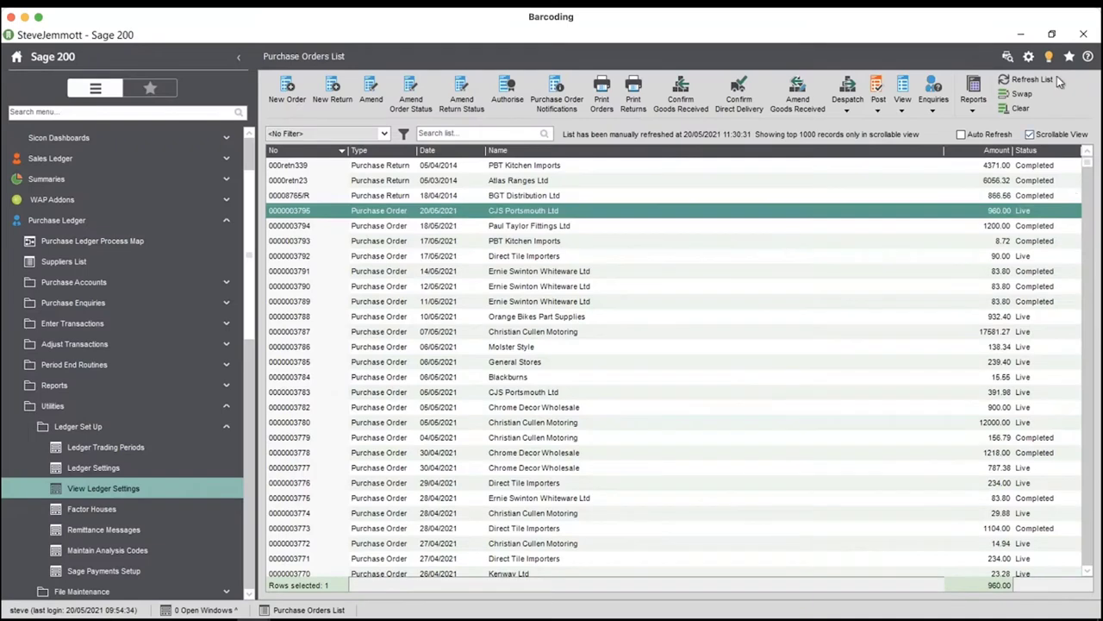
# - View the supplier transaction enquiry with Nominal drilldown for the 960.00 invoice SEJ234798
pyautogui.click(933, 93)
pyautogui.click(961, 140)
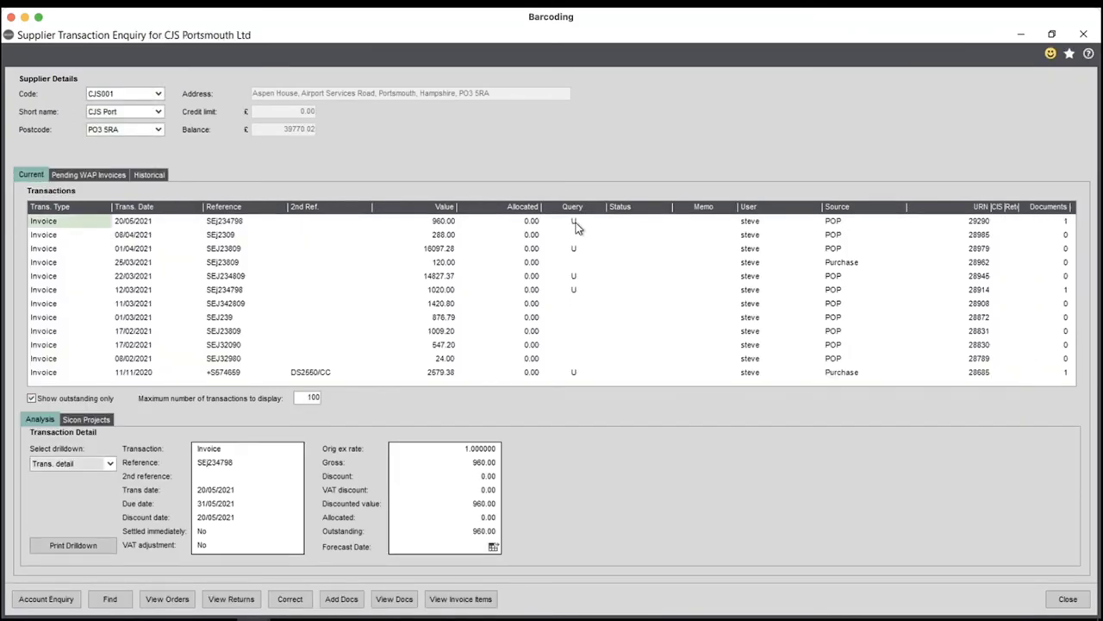
pyautogui.click(57, 463)
pyautogui.click(59, 475)
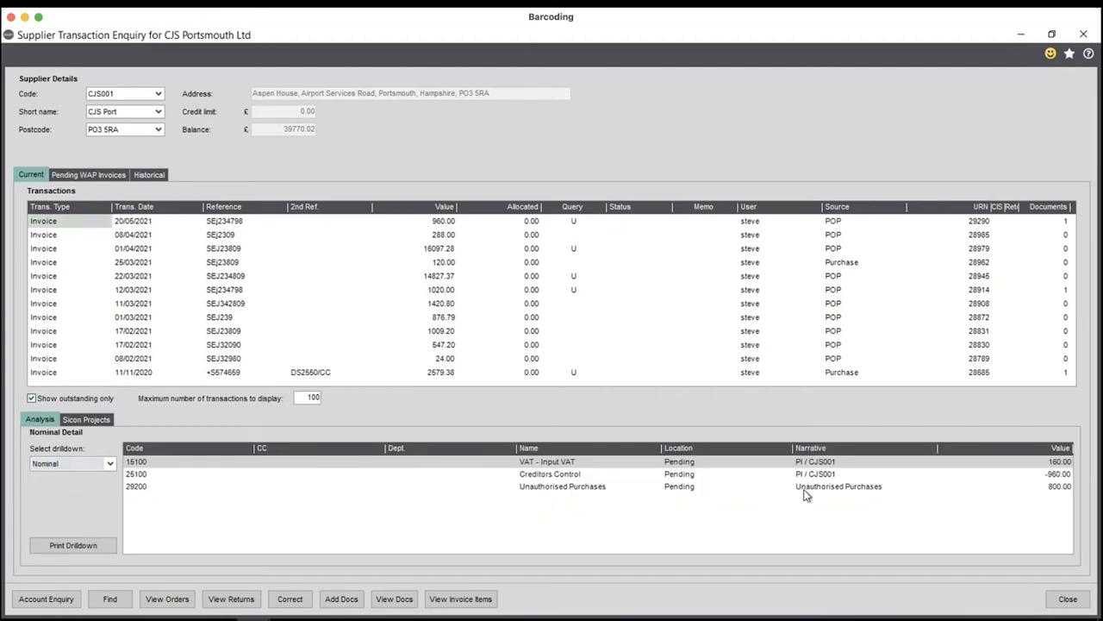
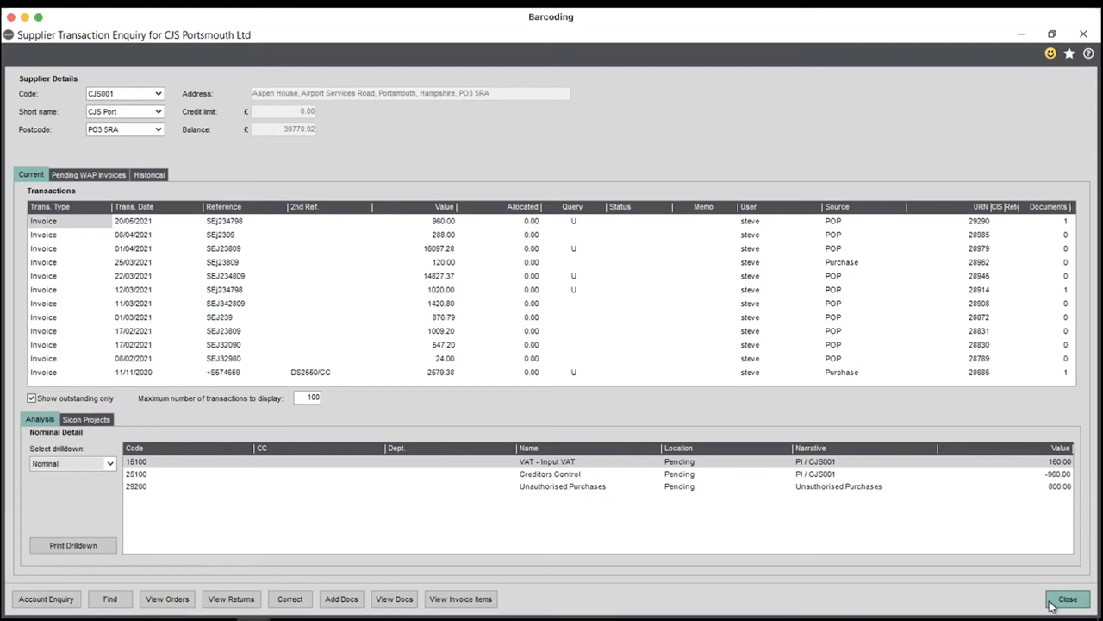
# - Close the Sage transaction enquiry and log back into Sicon WAP with the user's username
pyautogui.click(1052, 603)
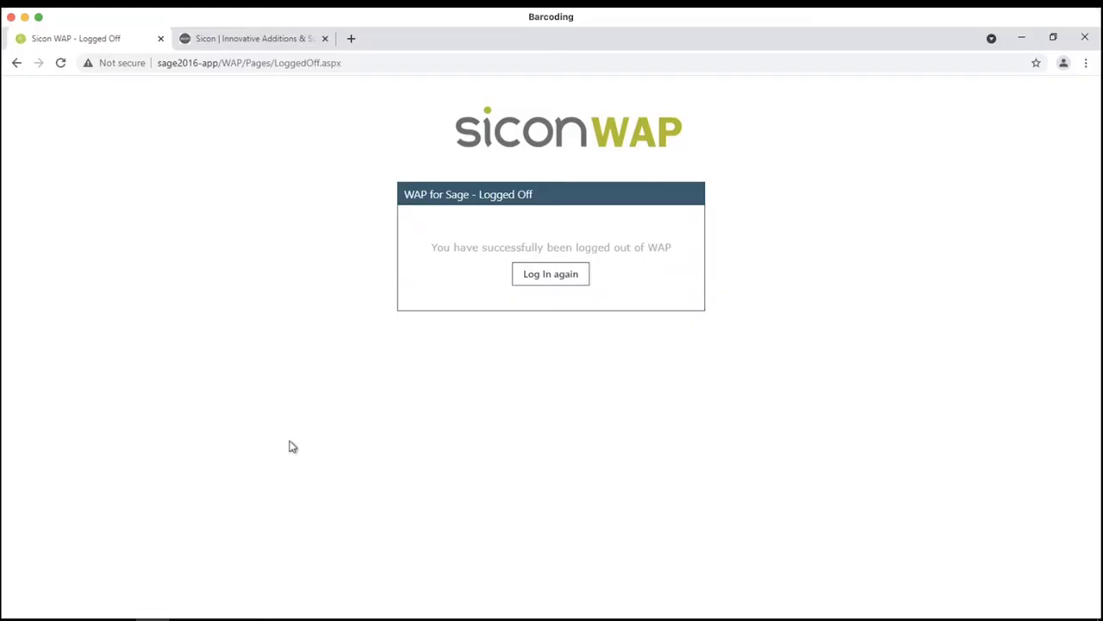
pyautogui.click(550, 277)
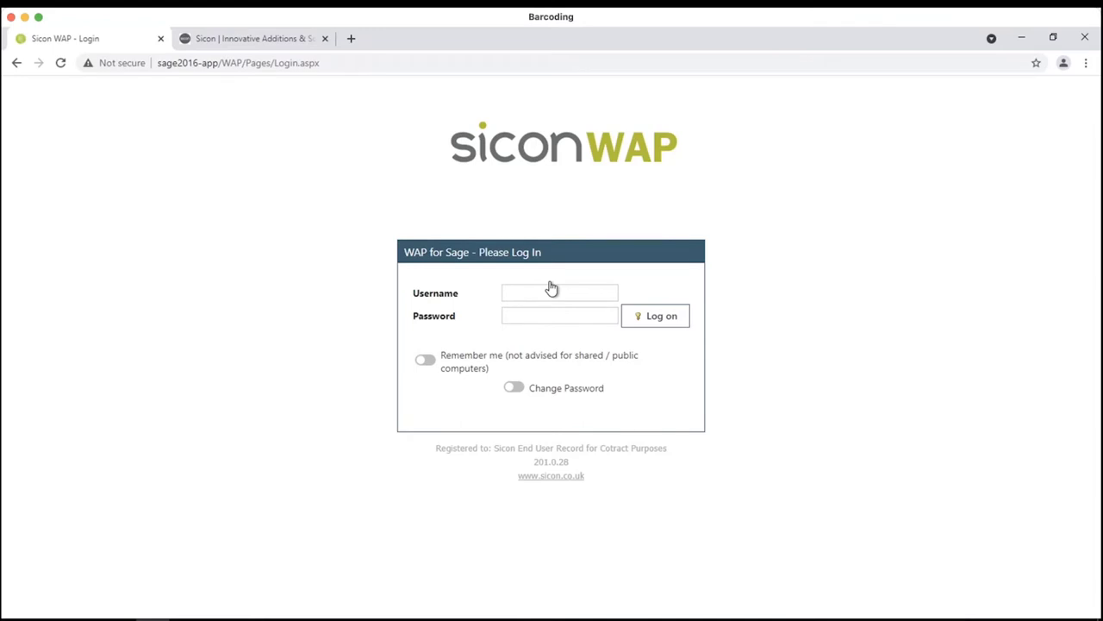
pyautogui.click(554, 293)
pyautogui.write('corie')
pyautogui.press('Return')
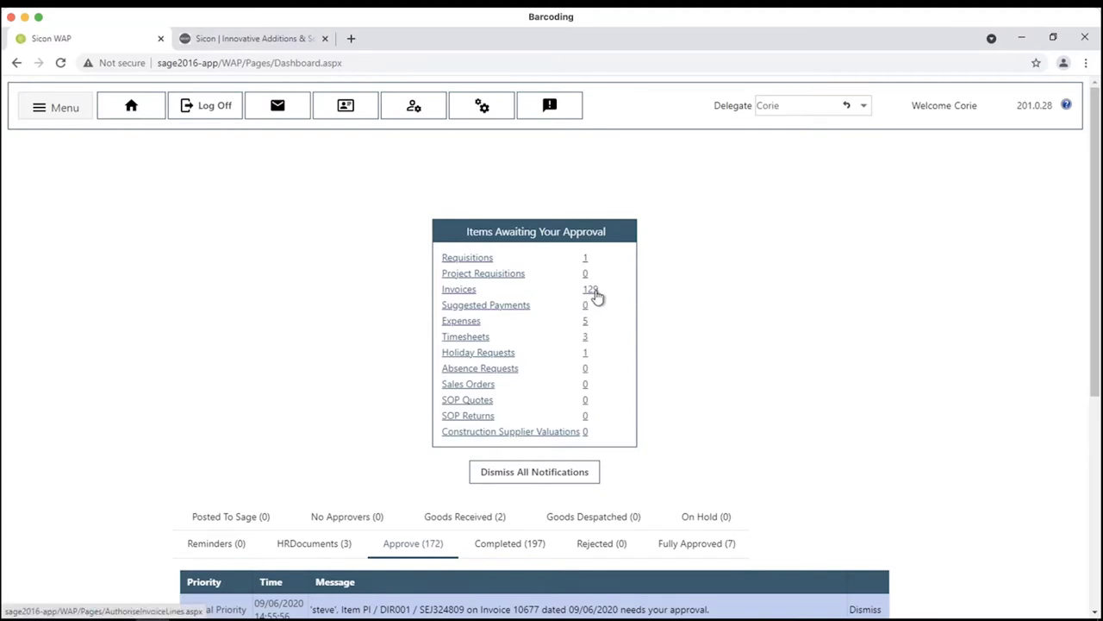
# - Open the invoices awaiting approval and expand invoice 11446 to view its attached PDF
pyautogui.click(591, 290)
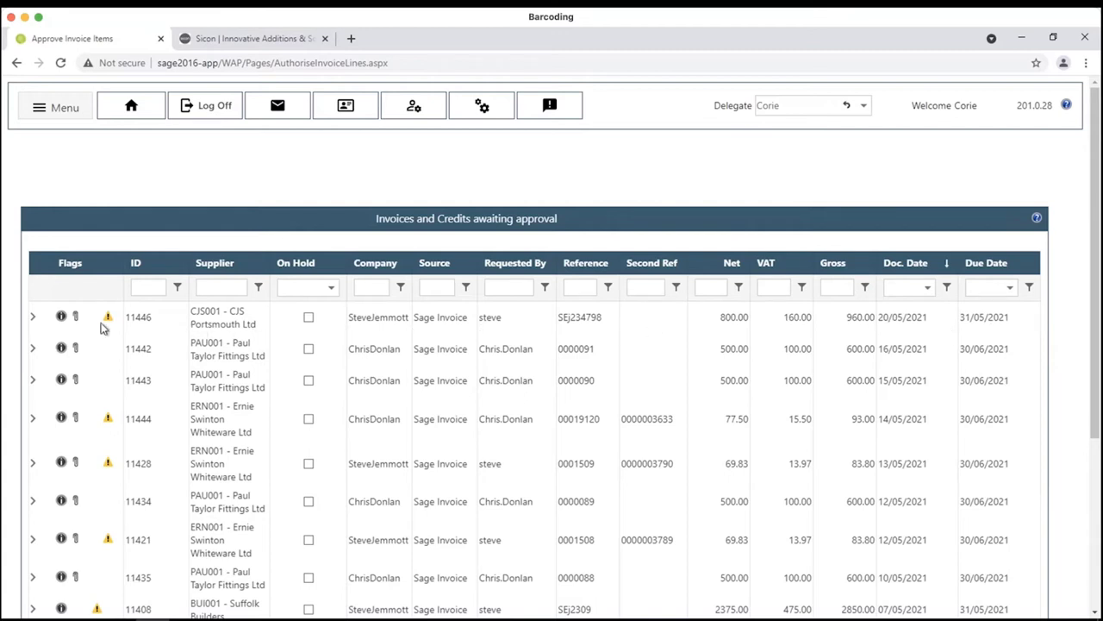
pyautogui.moveTo(107, 320)
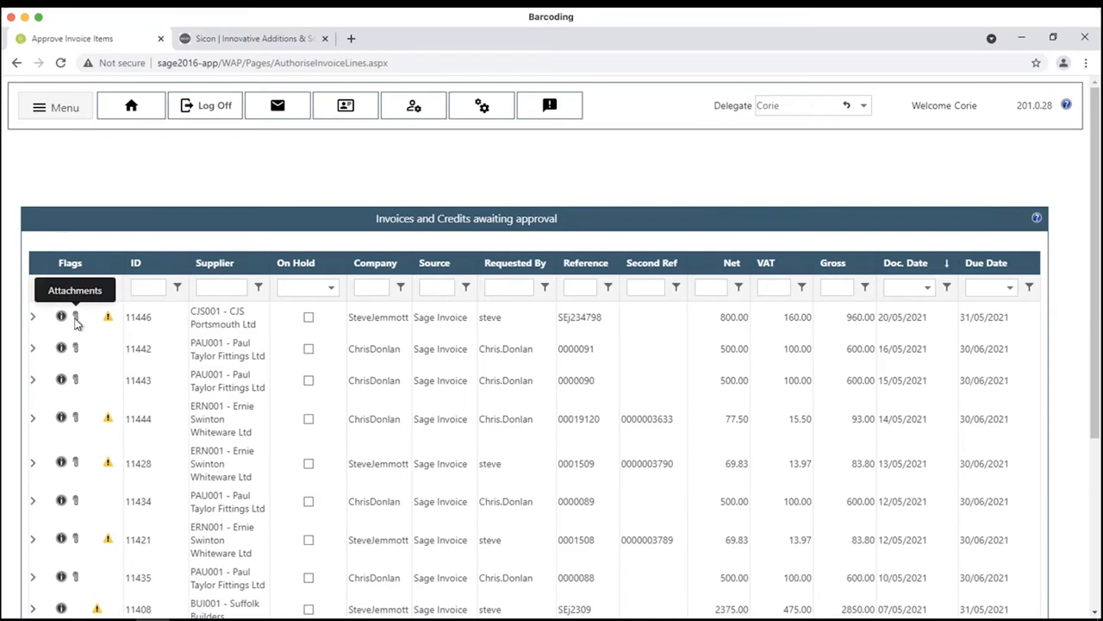
pyautogui.click(32, 318)
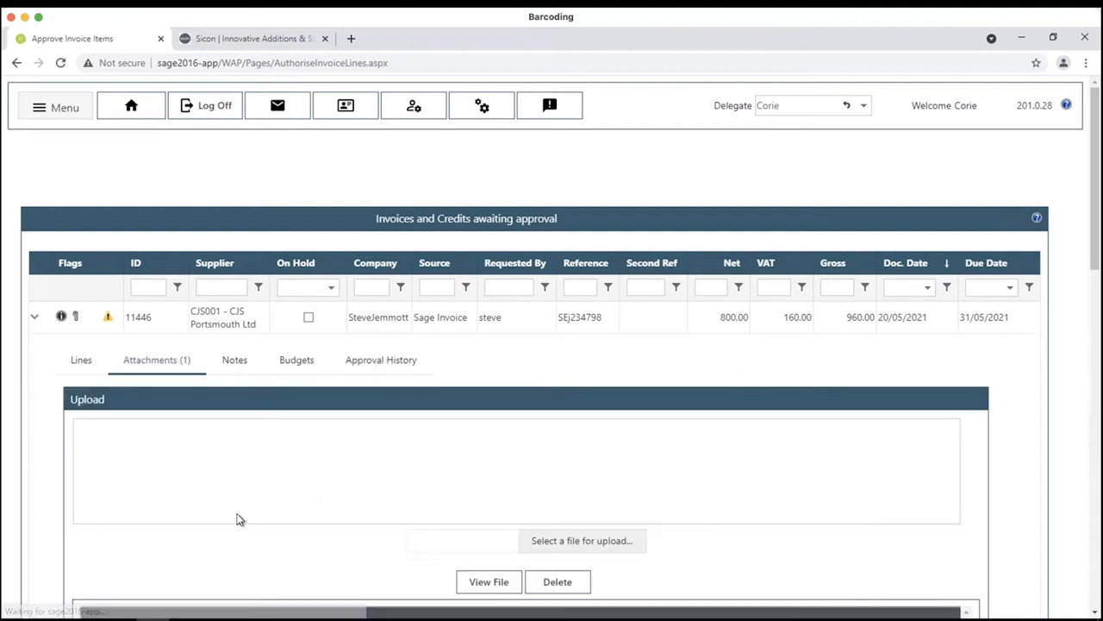
pyautogui.scroll(-3, 276, 517)
pyautogui.scroll(-5, 509, 500)
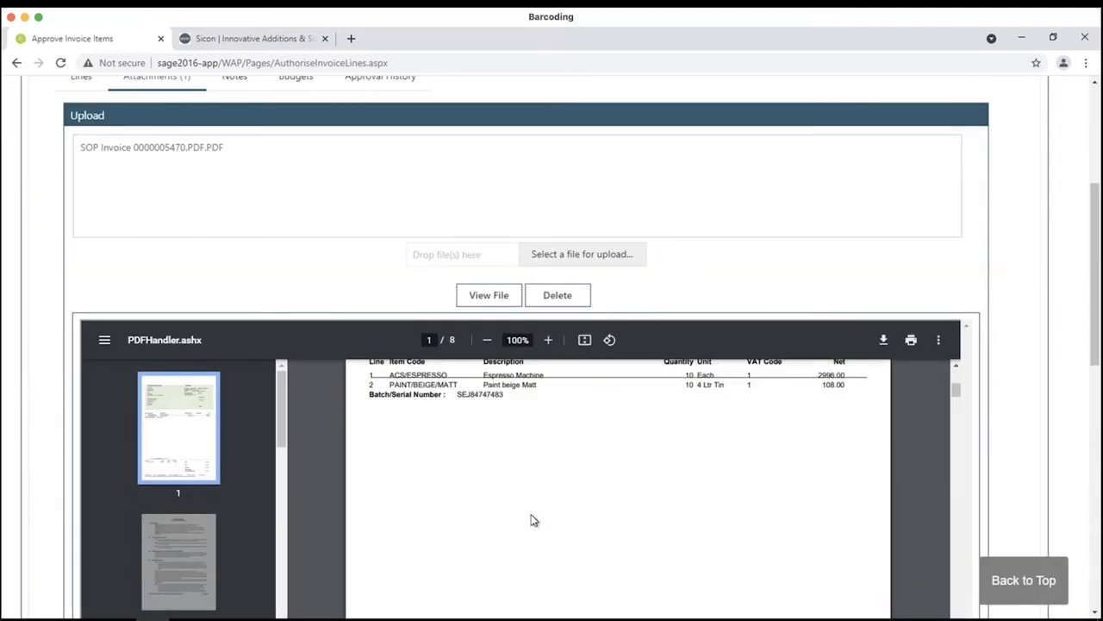
pyautogui.scroll(2, 531, 515)
pyautogui.scroll(3, 532, 520)
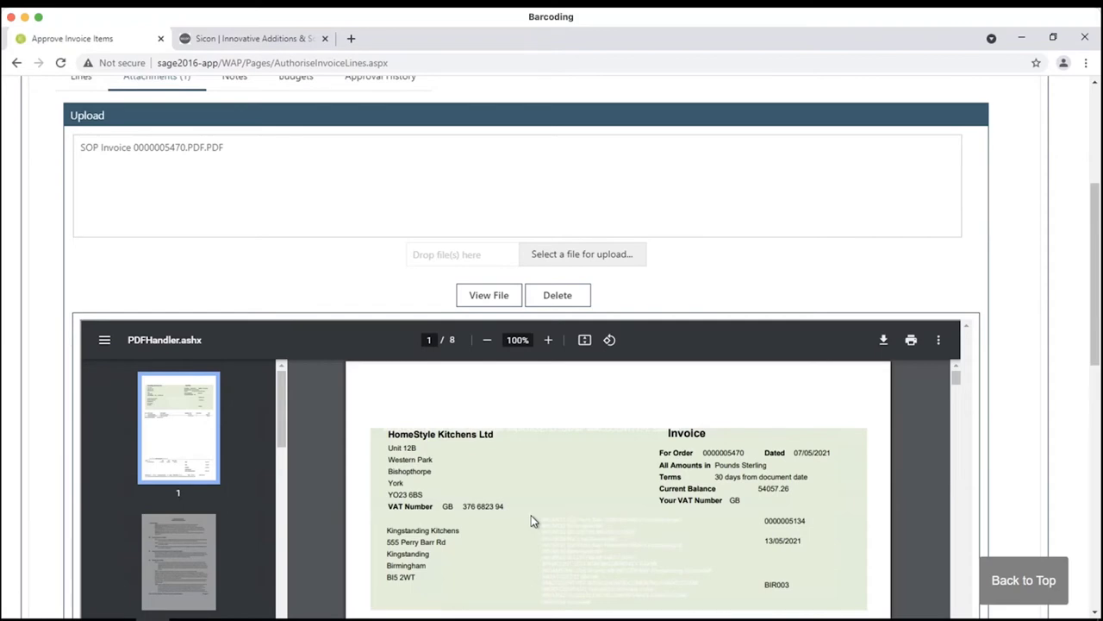
pyautogui.scroll(3, 1005, 436)
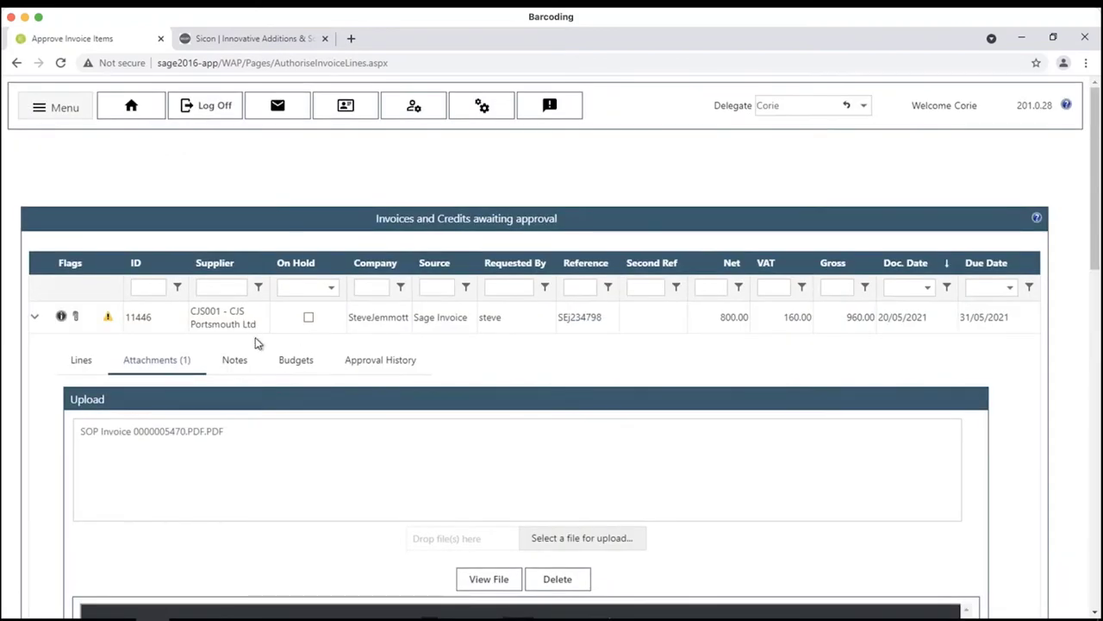
# - Review invoice 11446's lines, notes and approval history
pyautogui.click(86, 360)
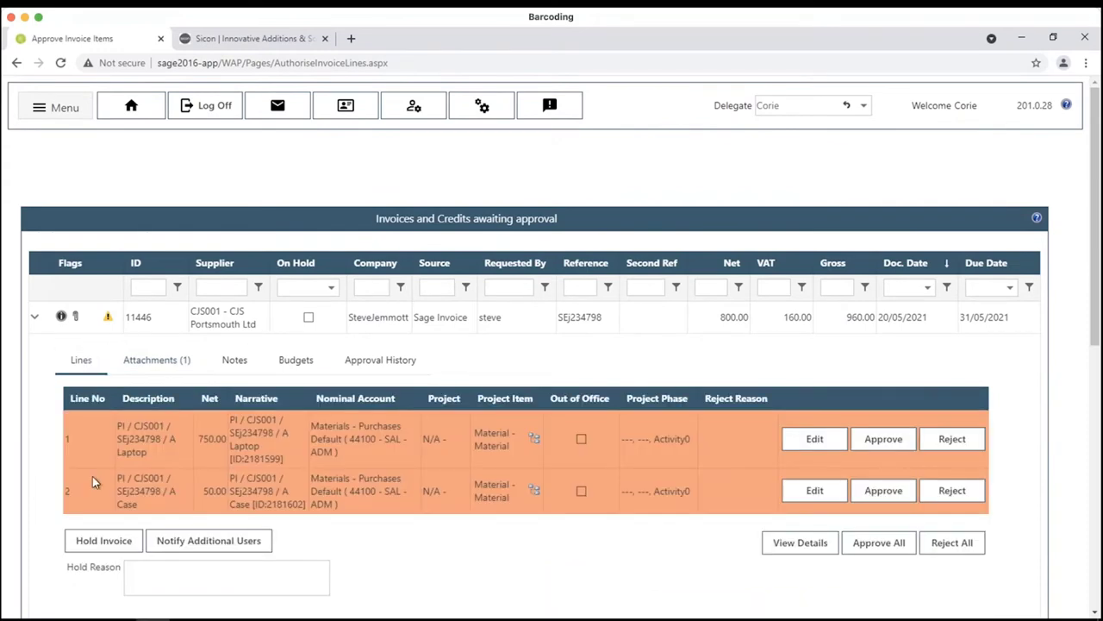
pyautogui.click(234, 361)
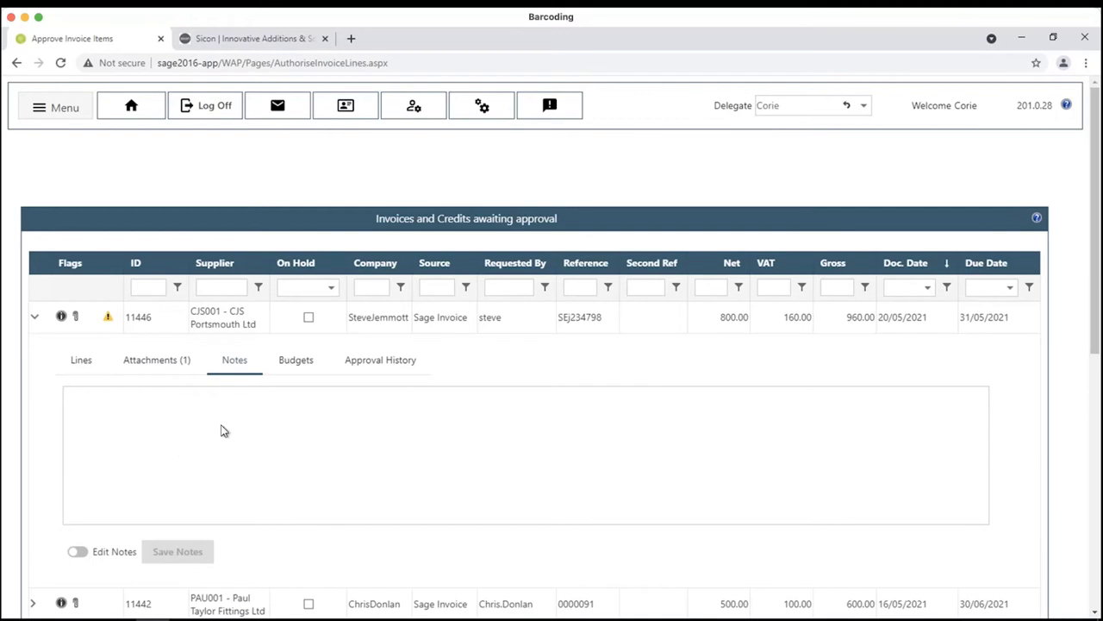
pyautogui.click(353, 371)
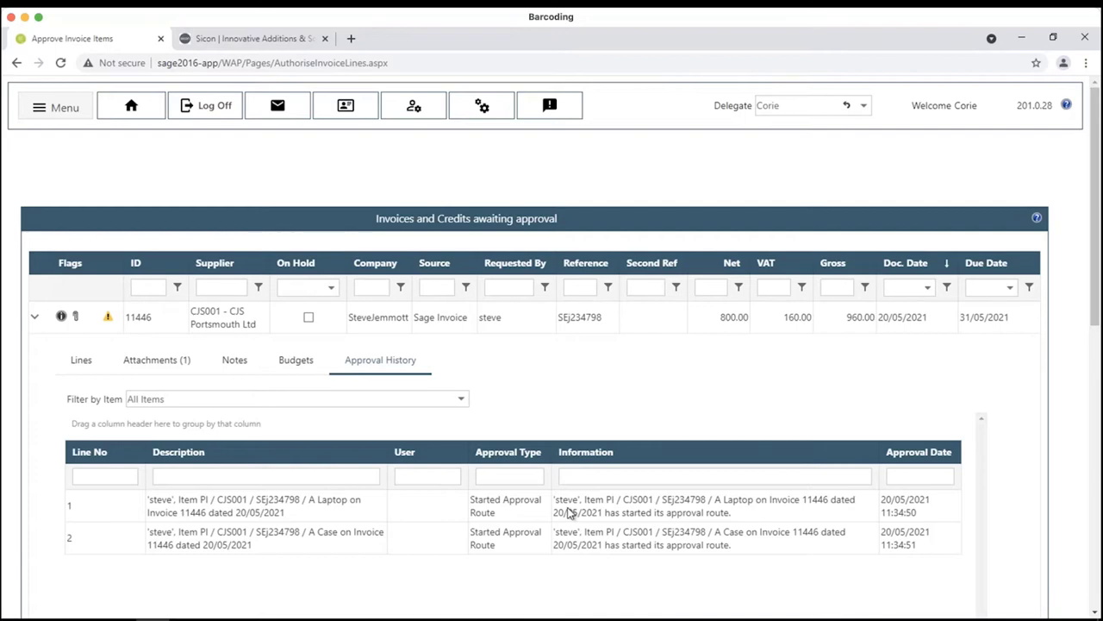
# - Approve every line of invoice 11446 from its Lines tab
pyautogui.click(93, 362)
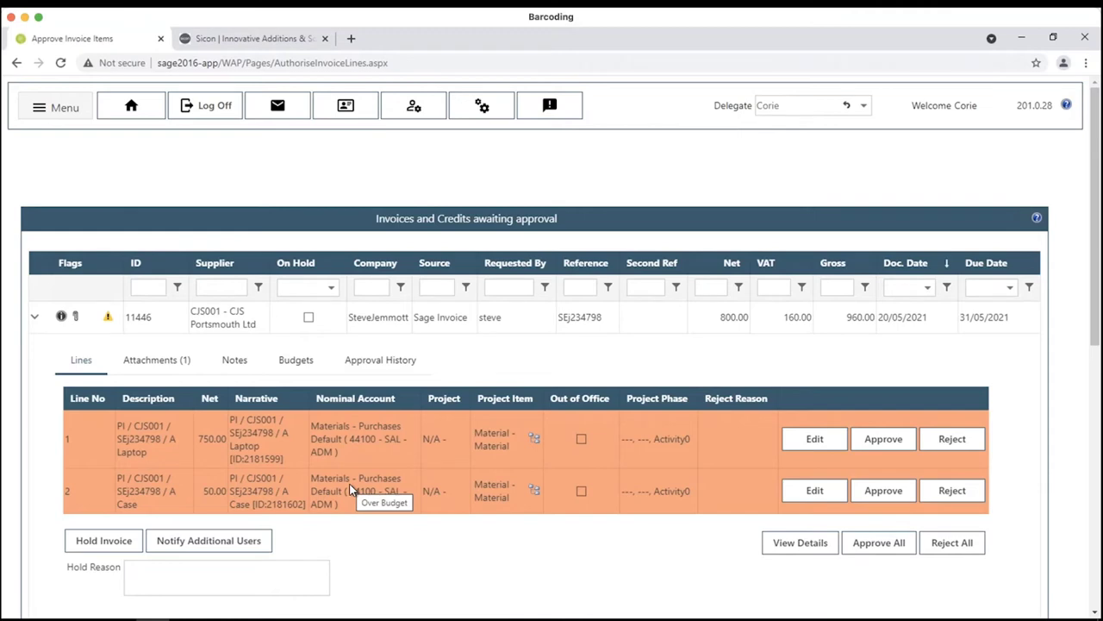
pyautogui.click(104, 541)
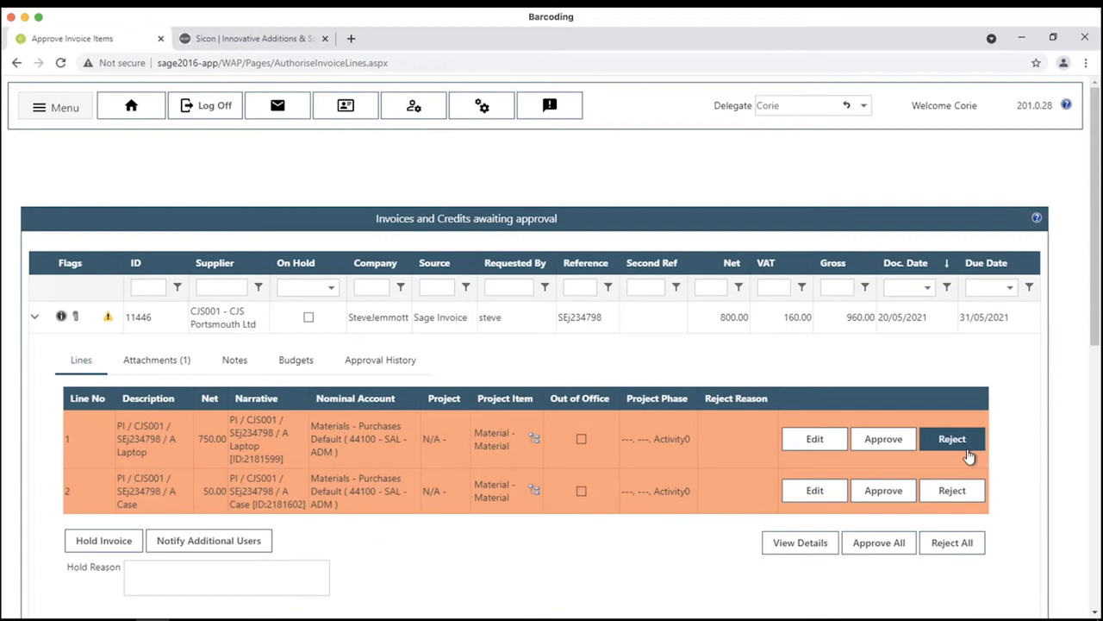
pyautogui.click(903, 545)
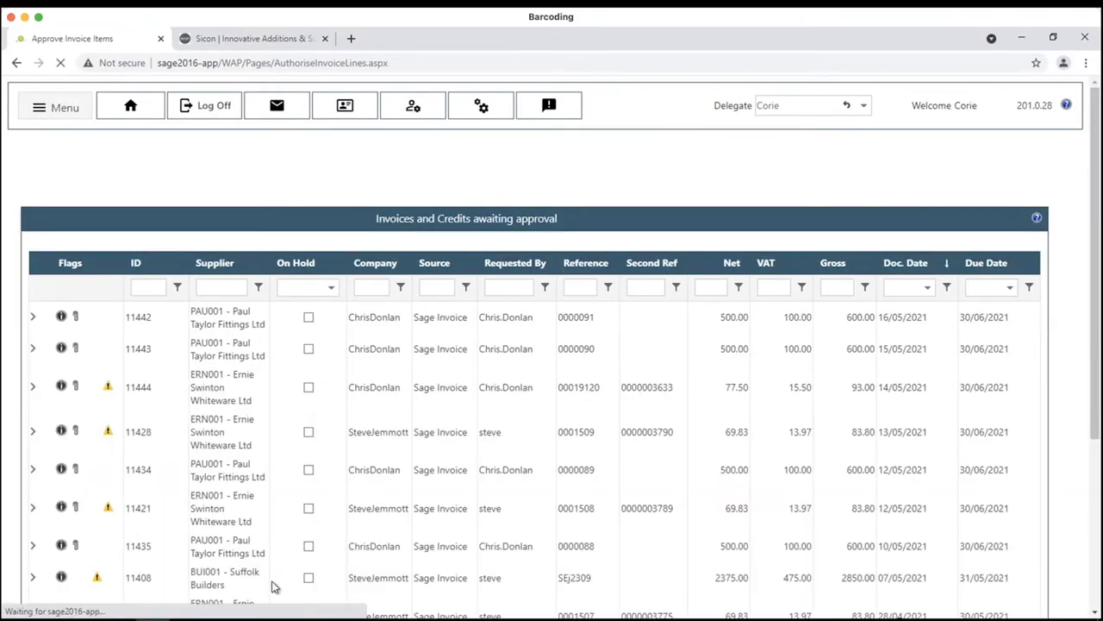
pyautogui.hotkey('alt', 'Tab')
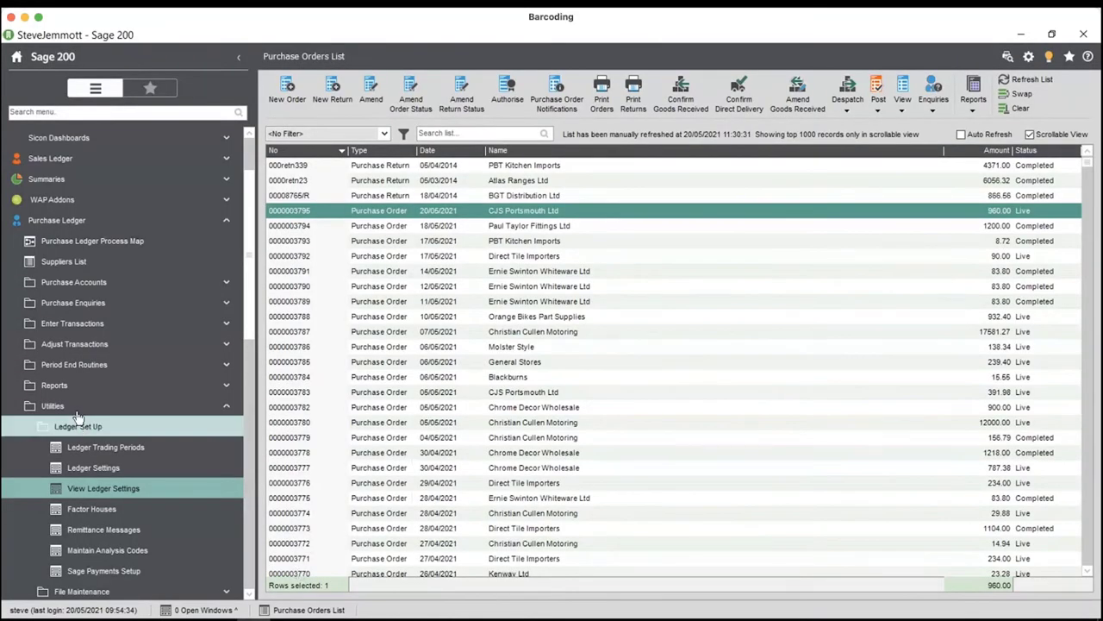
# - Check the nominal postings of supplier CJS001's 20/05/2021 invoice in Transaction Enquiry
pyautogui.click(76, 261)
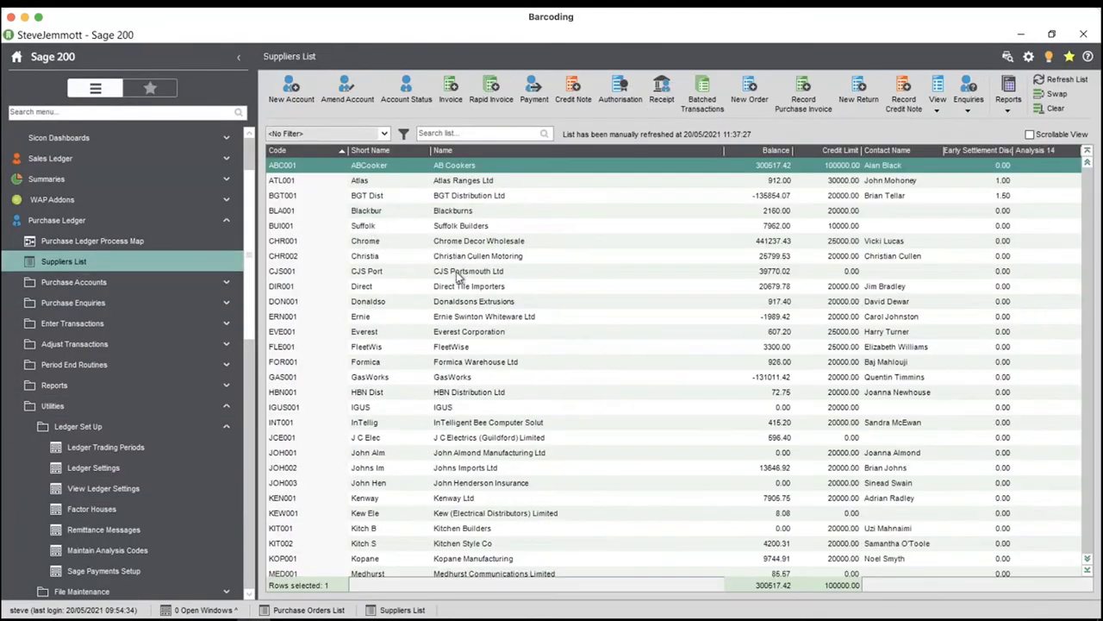
pyautogui.click(458, 272)
pyautogui.click(969, 96)
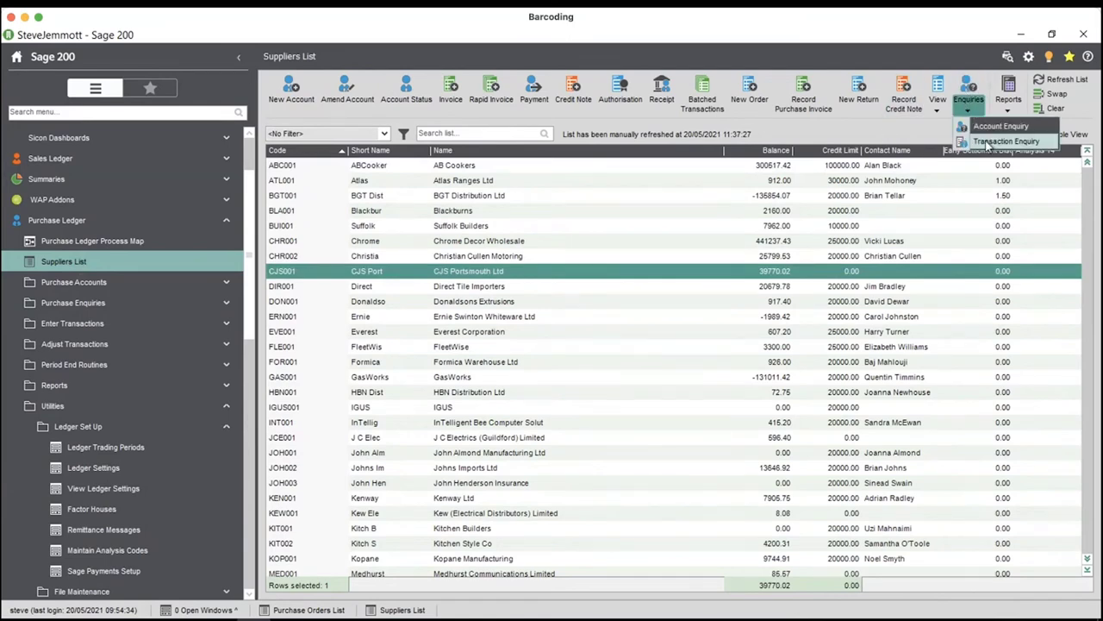
pyautogui.click(987, 143)
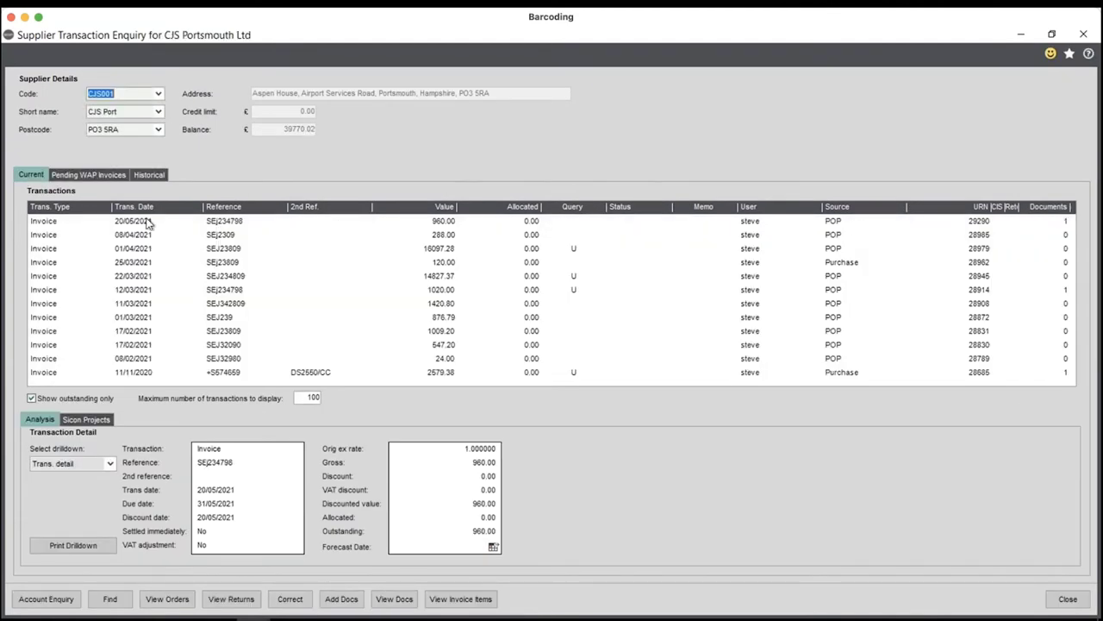
pyautogui.click(100, 226)
pyautogui.click(91, 464)
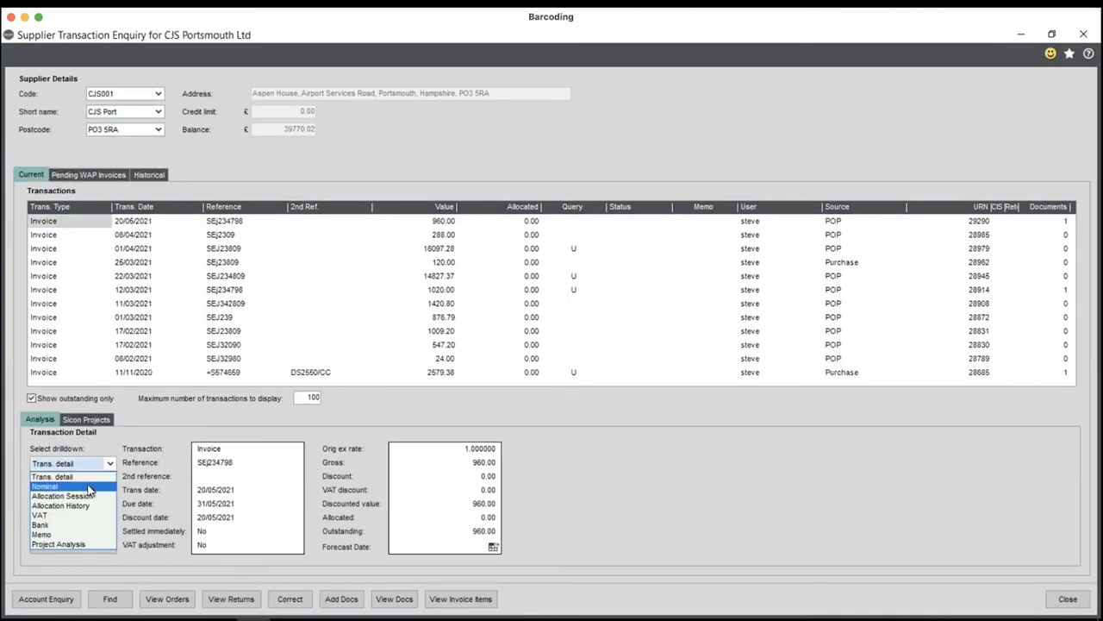
pyautogui.click(89, 488)
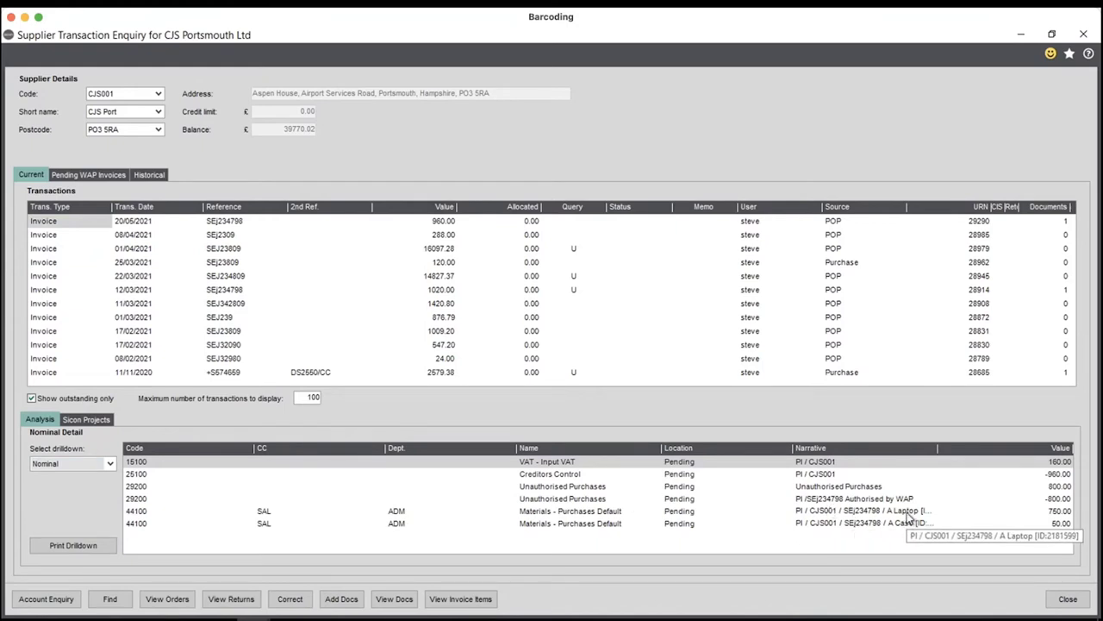
pyautogui.click(1066, 599)
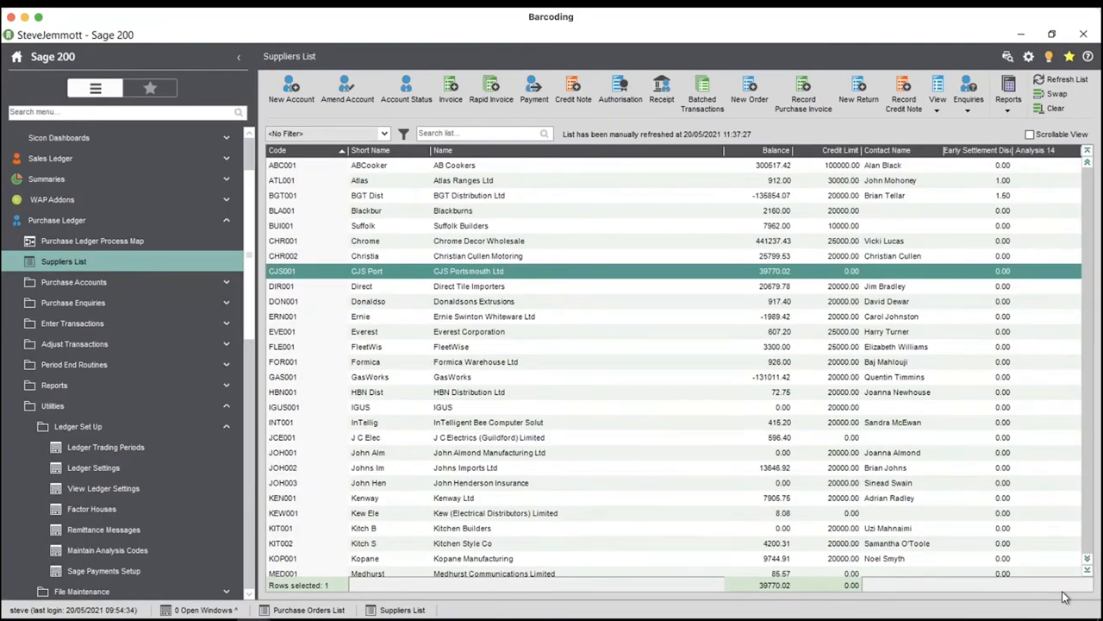
pyautogui.click(49, 223)
pyautogui.click(53, 202)
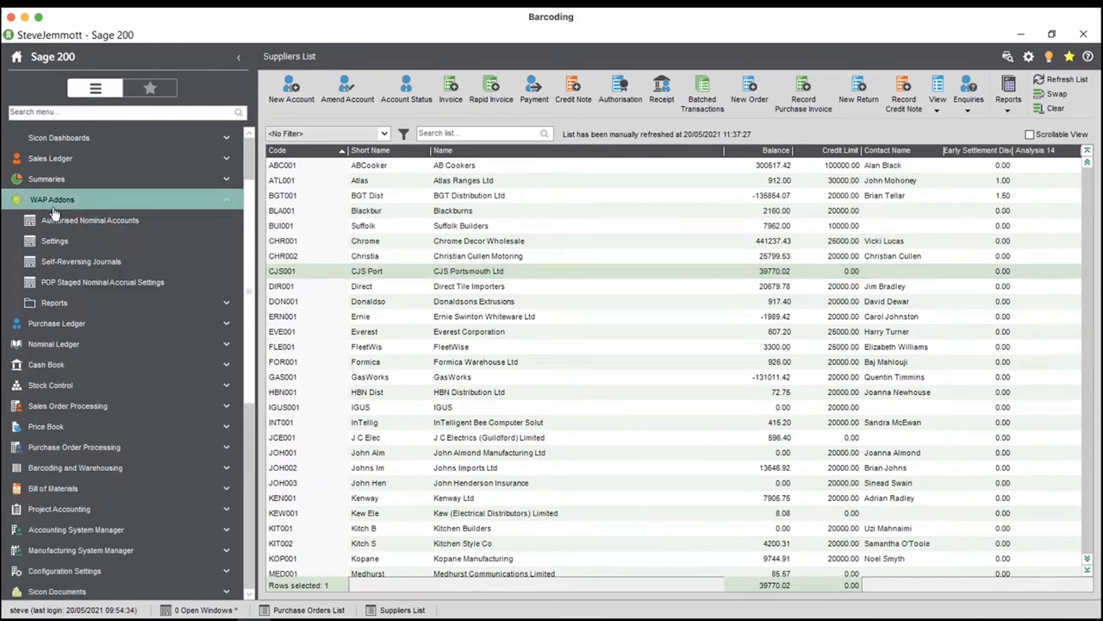
pyautogui.click(69, 263)
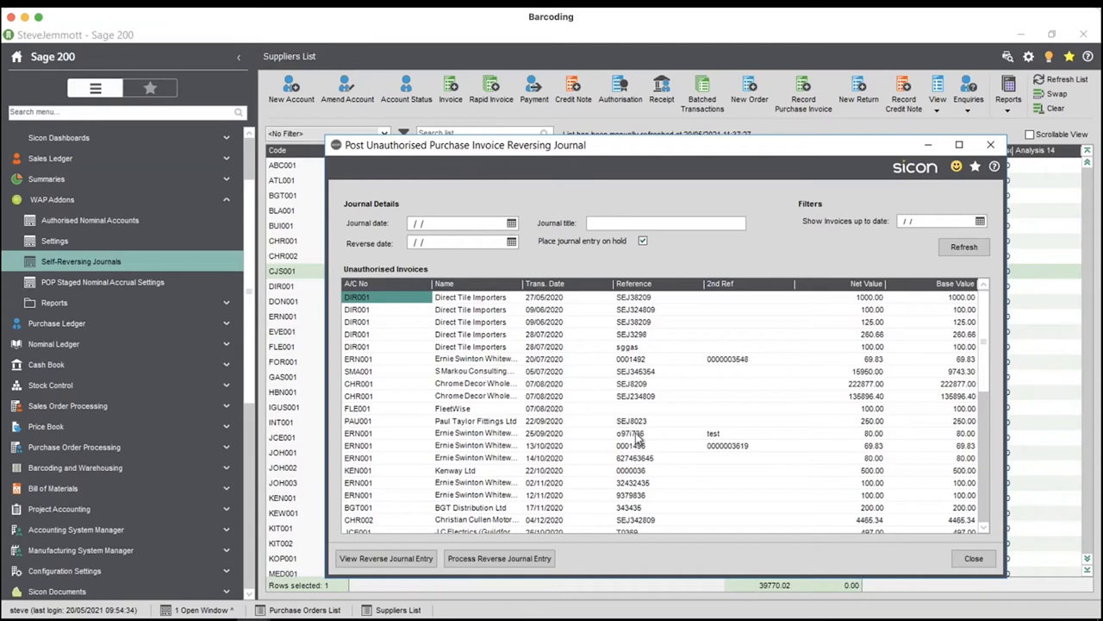
pyautogui.click(974, 557)
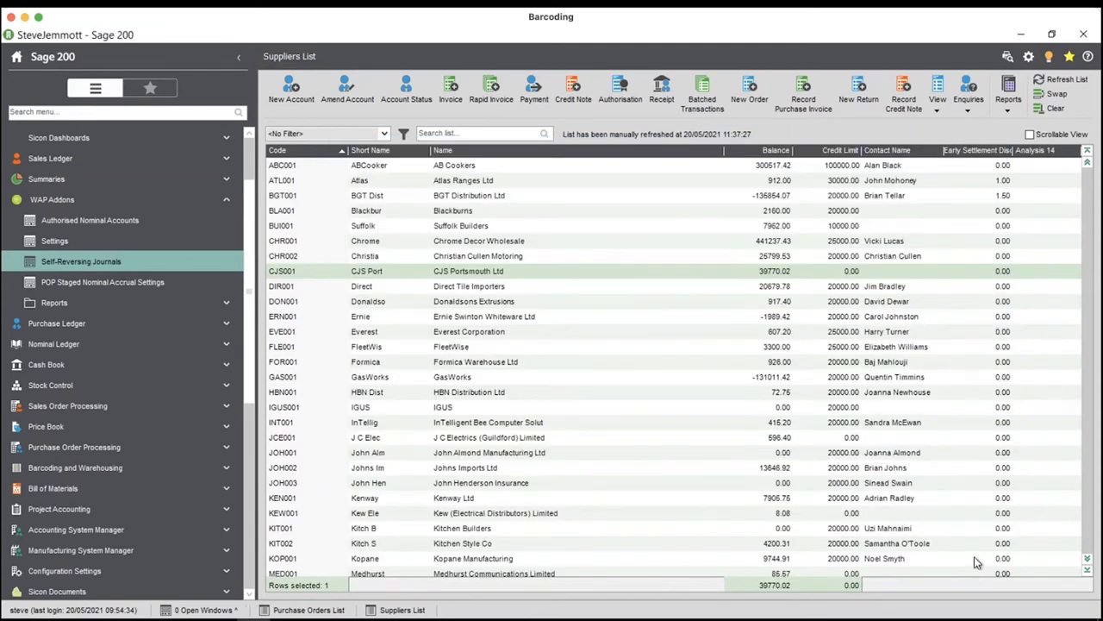
pyautogui.click(220, 199)
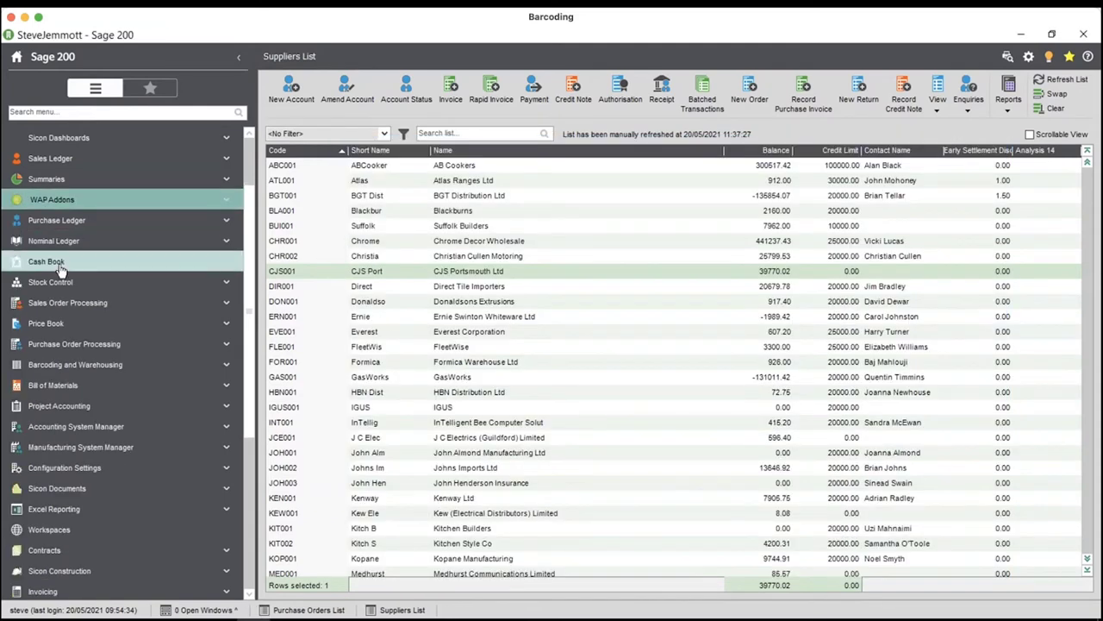
pyautogui.click(65, 222)
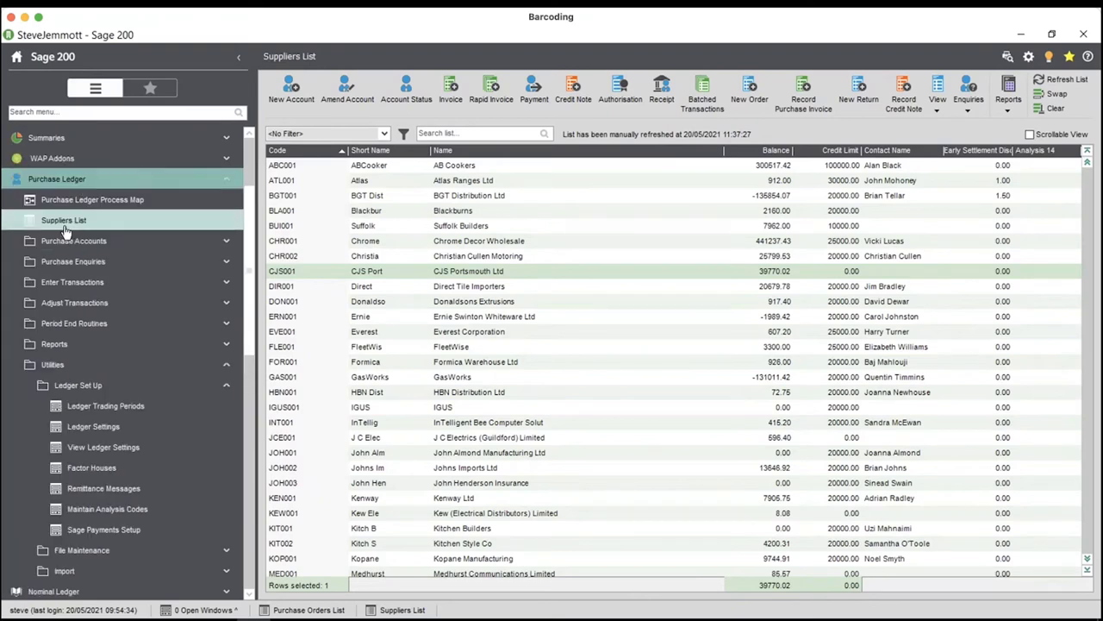
# - Attempt a BGT001 payment in Generate Payments, then cancel after the WAP-approval warning
pyautogui.click(130, 365)
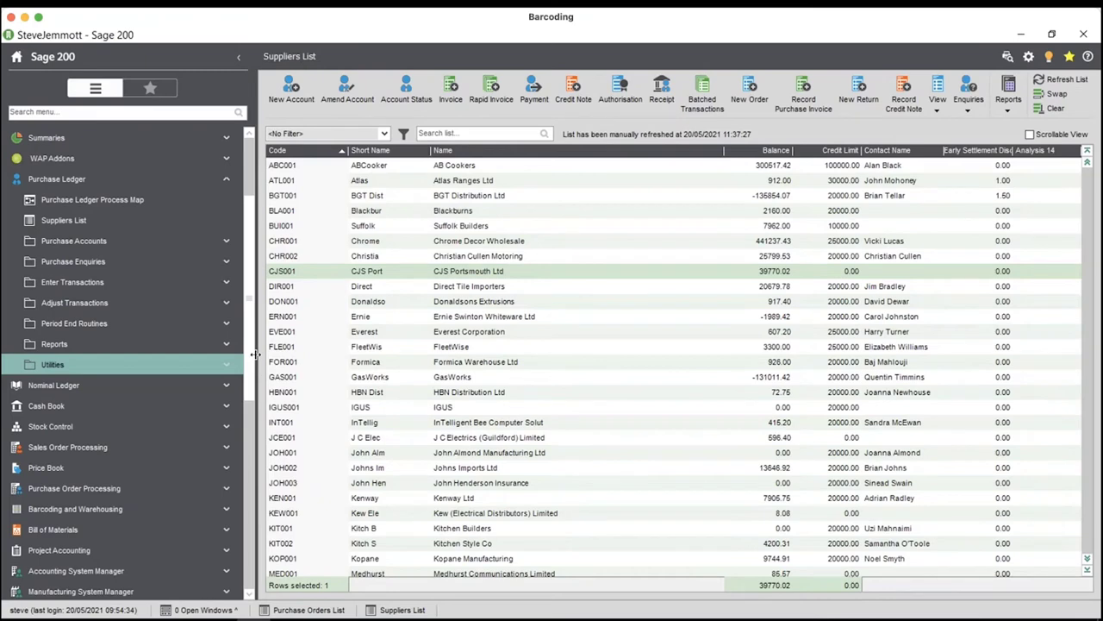
pyautogui.click(99, 324)
pyautogui.click(90, 344)
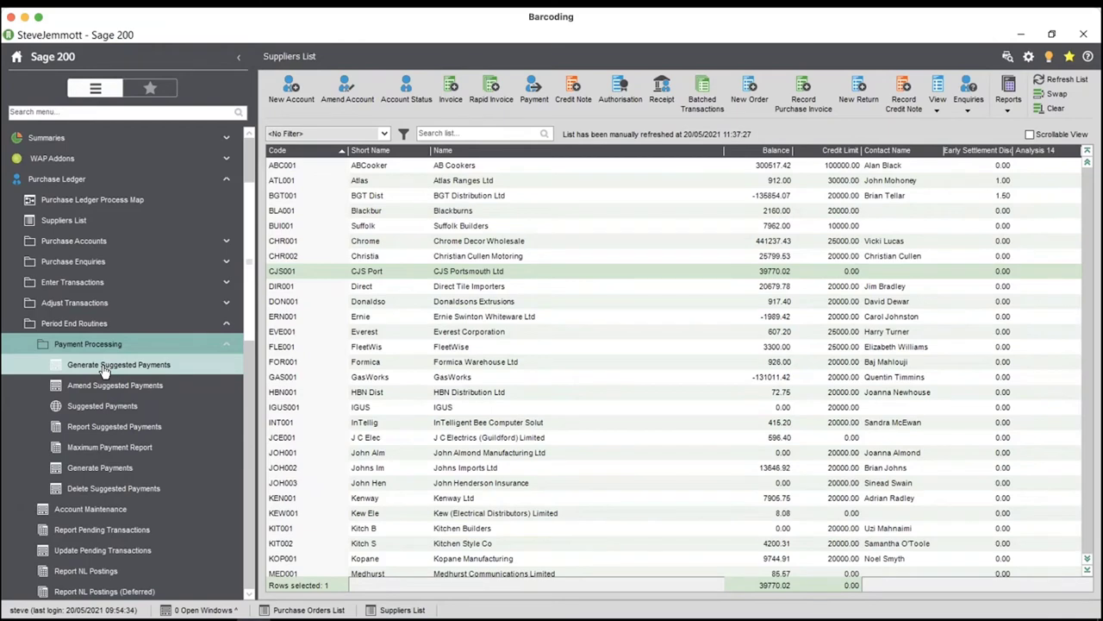
pyautogui.click(120, 468)
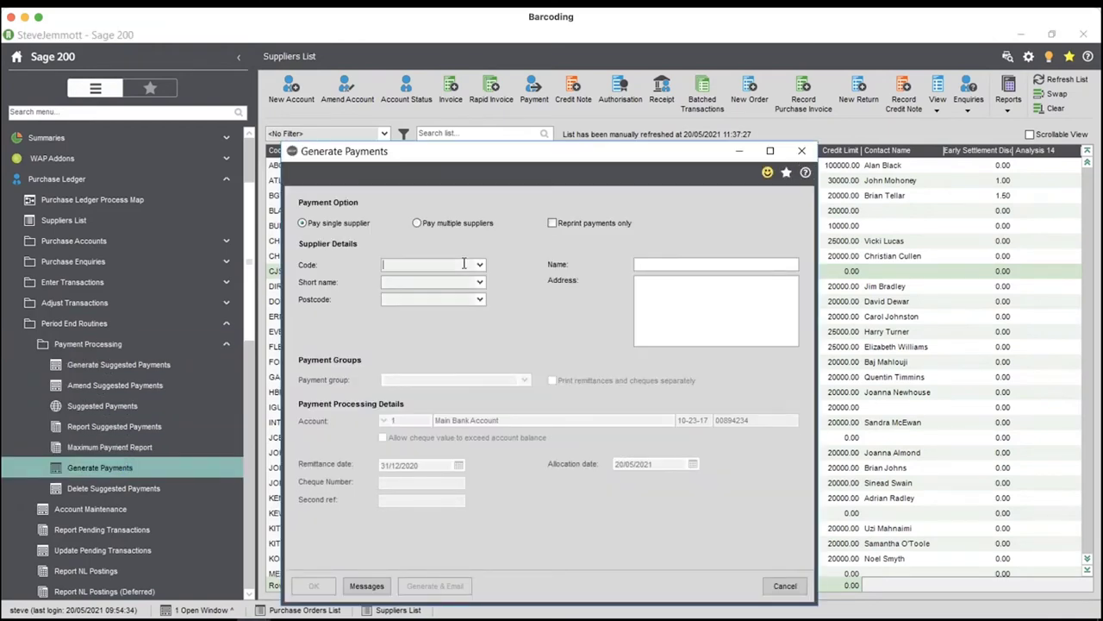
pyautogui.click(479, 265)
pyautogui.click(448, 313)
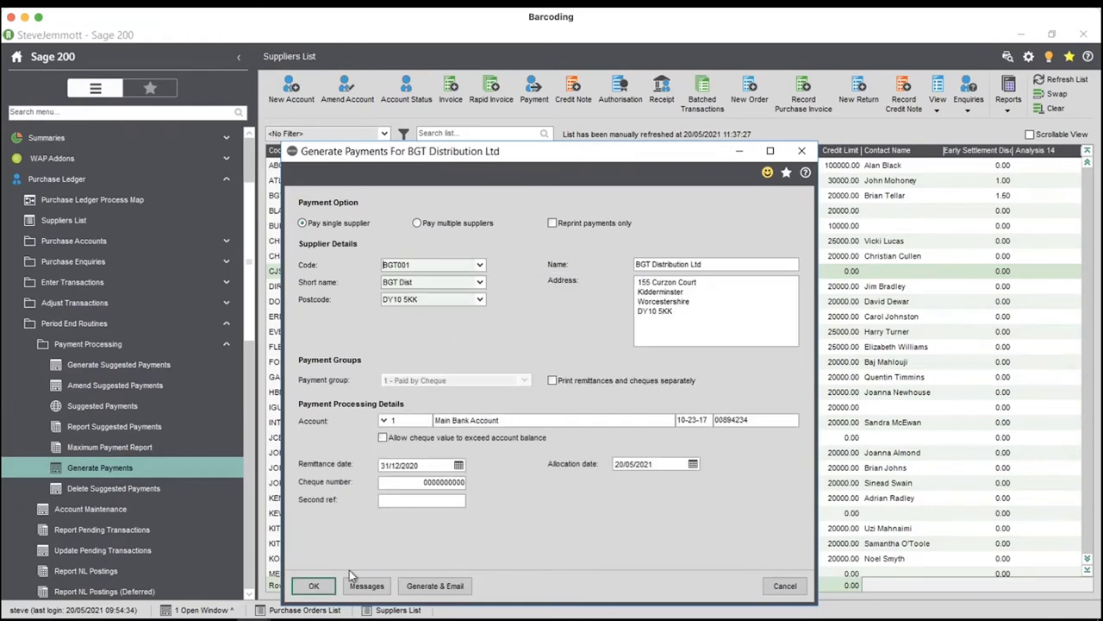
pyautogui.click(321, 585)
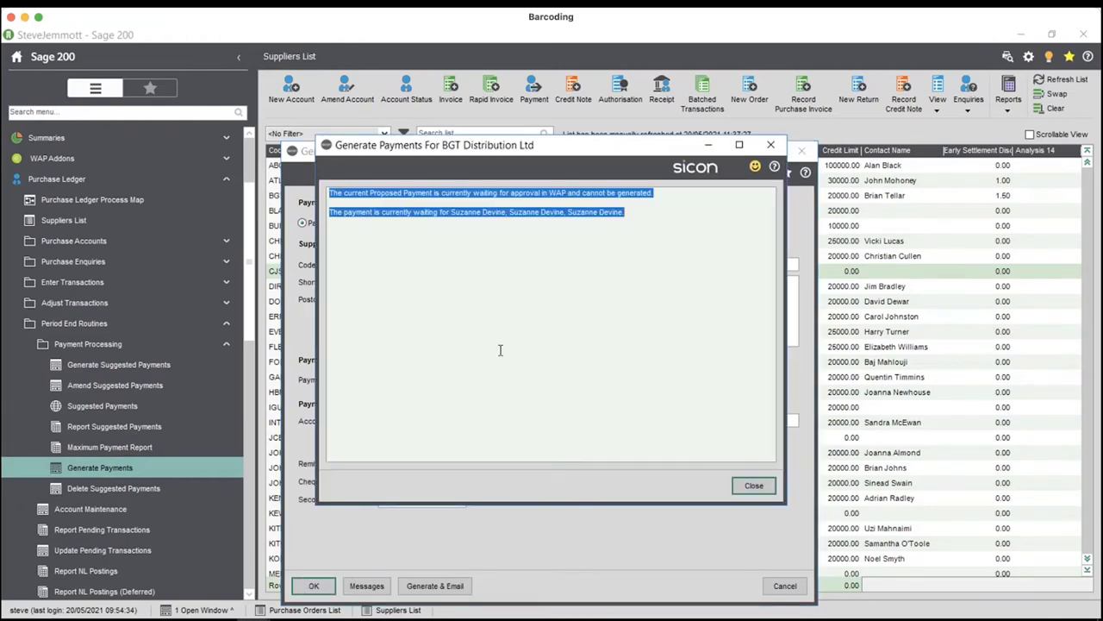
pyautogui.click(758, 485)
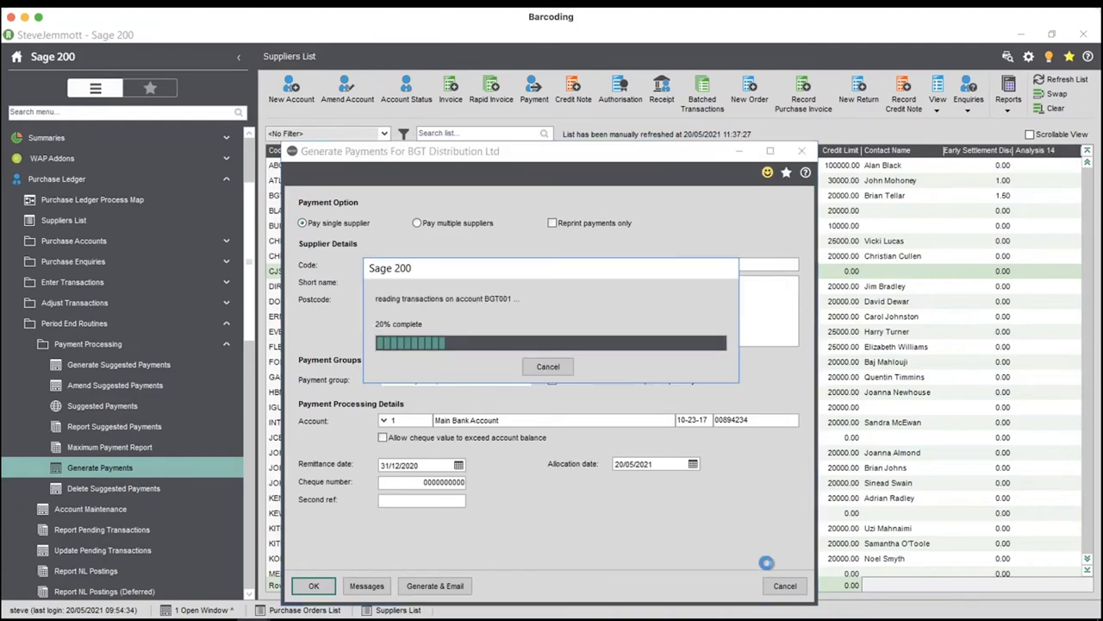
pyautogui.click(785, 585)
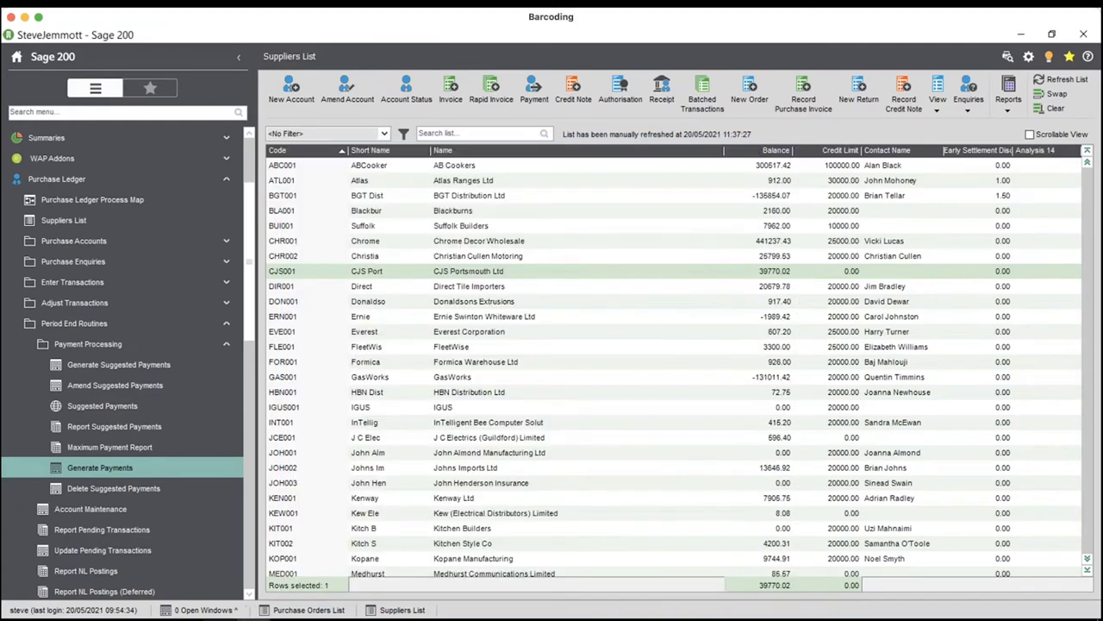
# - Log off Sicon WAP and sign back in as the payment approver
pyautogui.click(154, 617)
pyautogui.click(234, 119)
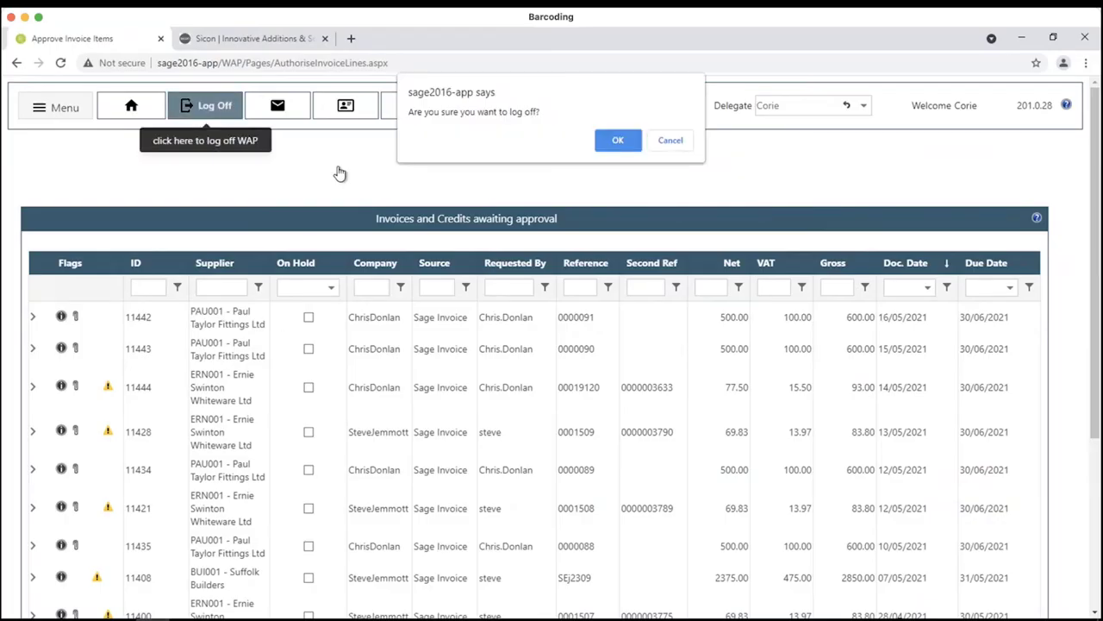
pyautogui.click(617, 140)
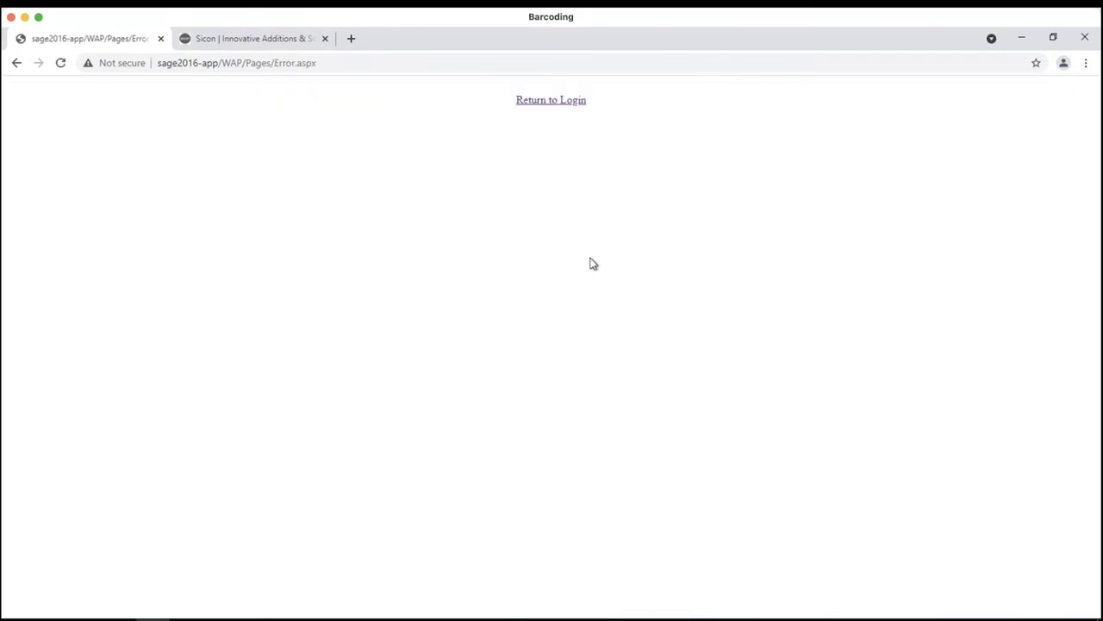
pyautogui.click(552, 101)
pyautogui.click(550, 295)
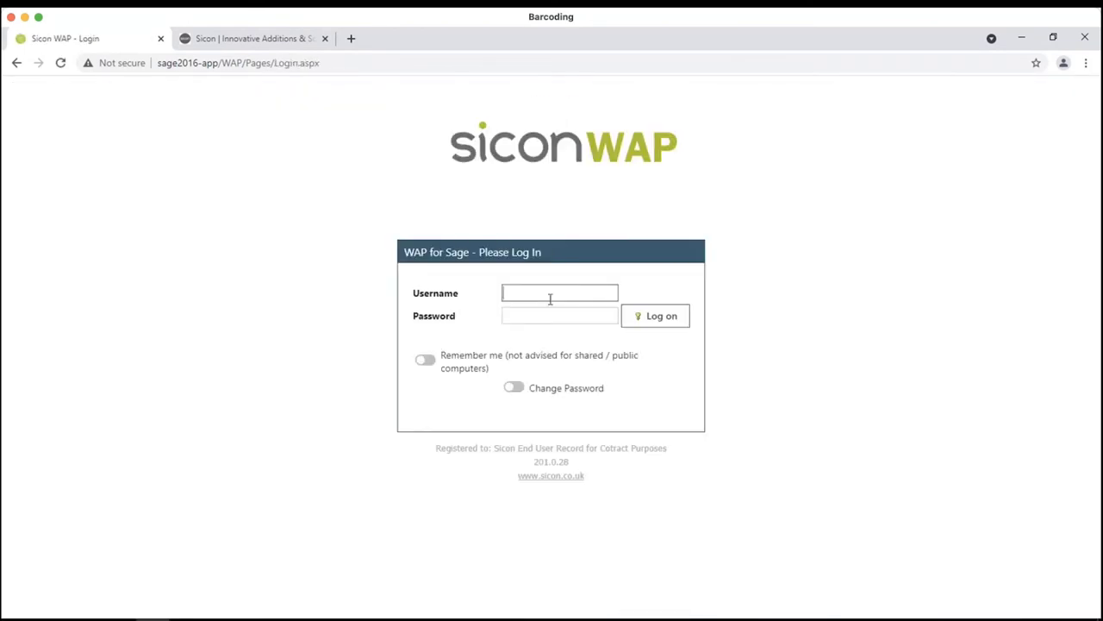
pyautogui.write('suzanne')
pyautogui.press('Return')
# - Open the list of suggested payments awaiting approval
pyautogui.click(49, 113)
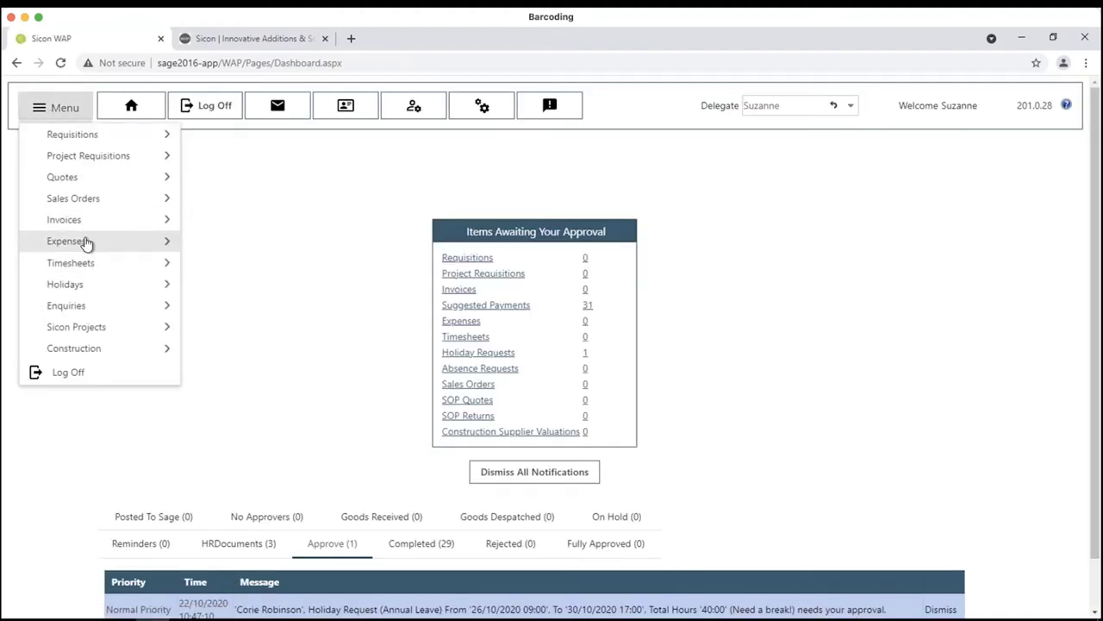
pyautogui.moveTo(87, 232)
pyautogui.click(216, 349)
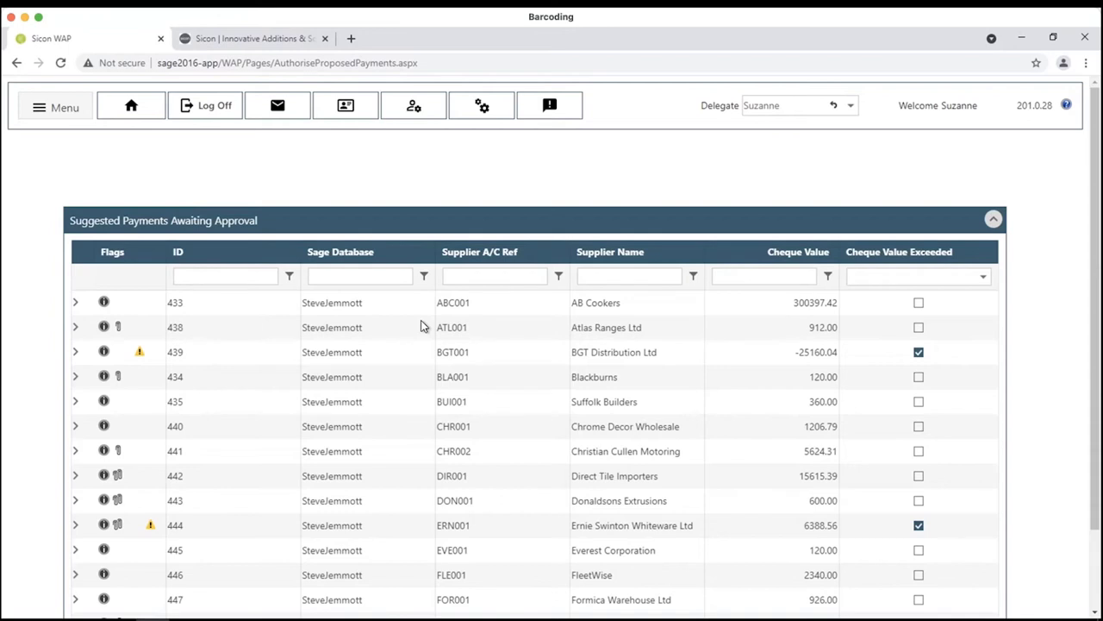
pyautogui.scroll(-2, 460, 328)
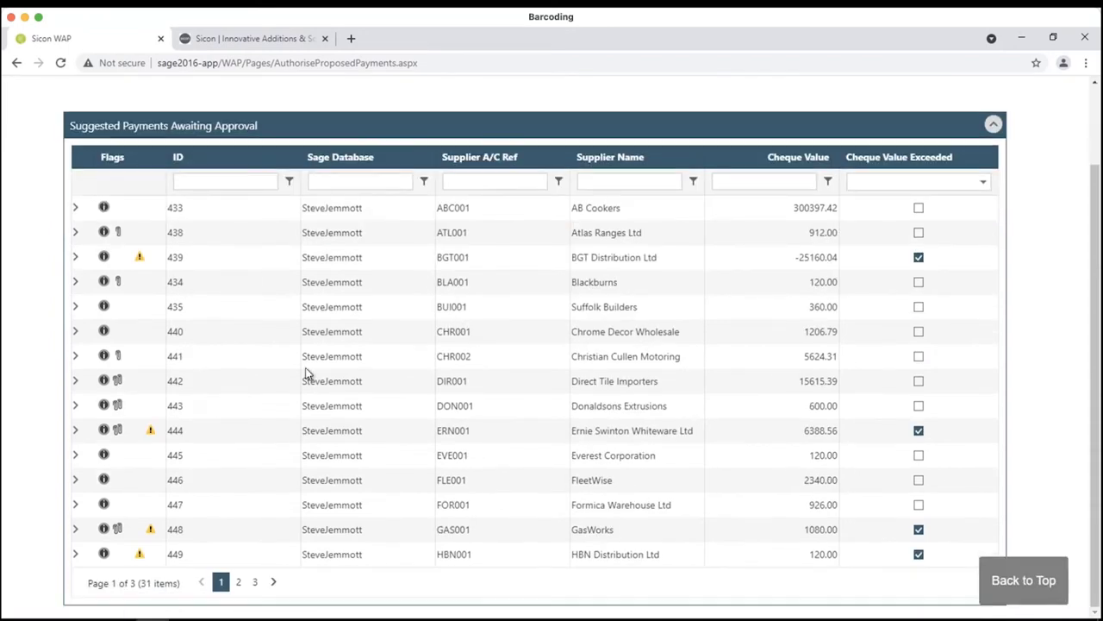
# - Review payment 443 for Donaldsons Extrusions, including its despatch note and full details
pyautogui.click(76, 406)
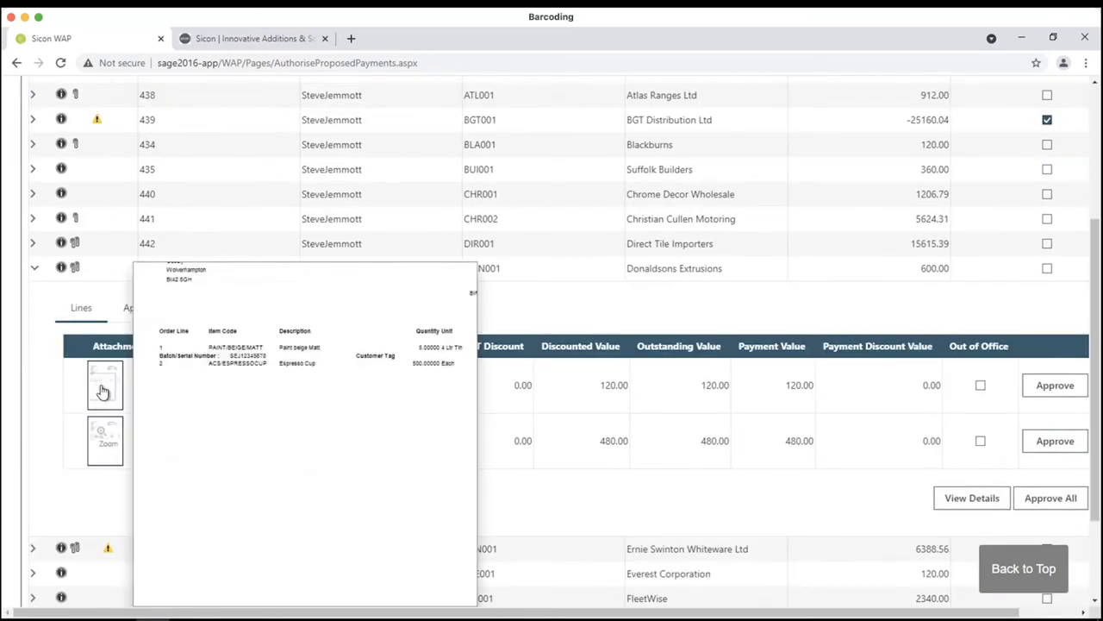
pyautogui.click(107, 393)
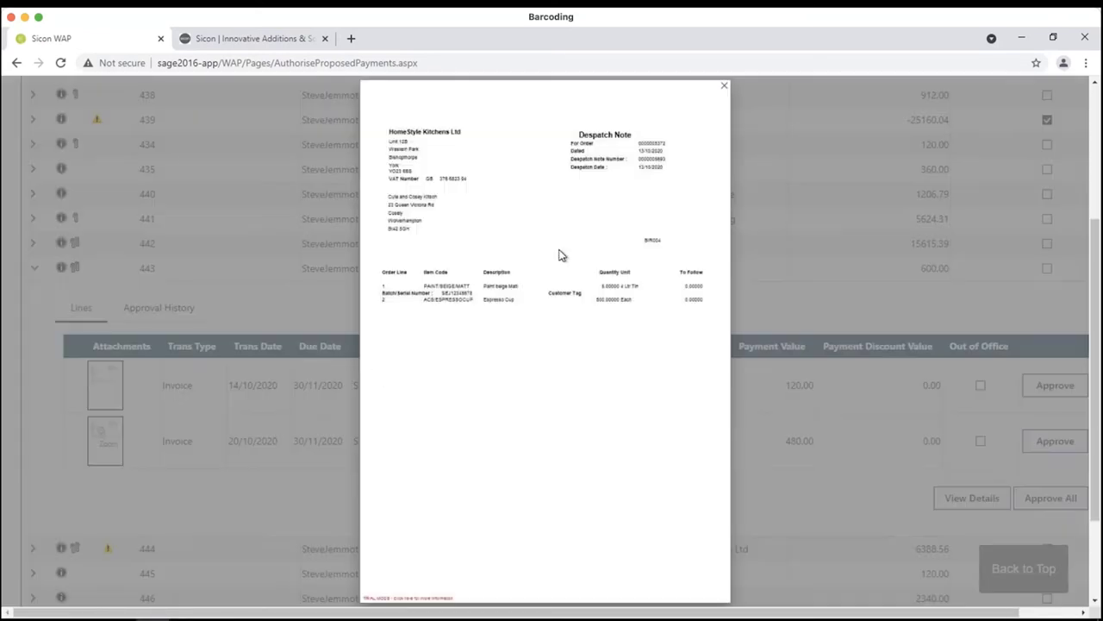
pyautogui.click(760, 278)
pyautogui.click(986, 505)
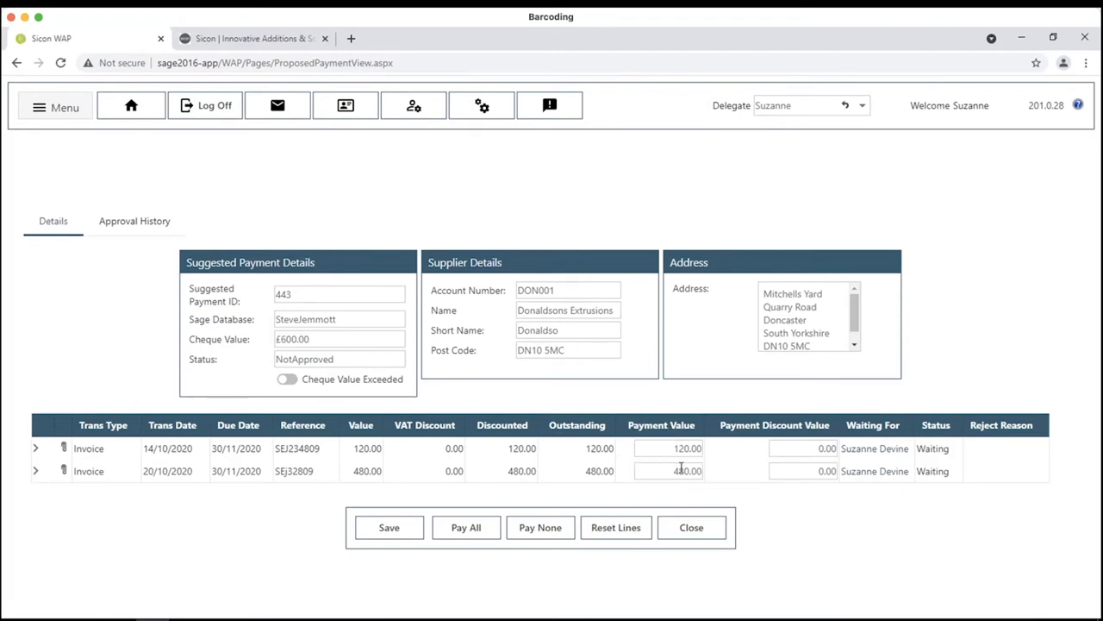
pyautogui.click(700, 534)
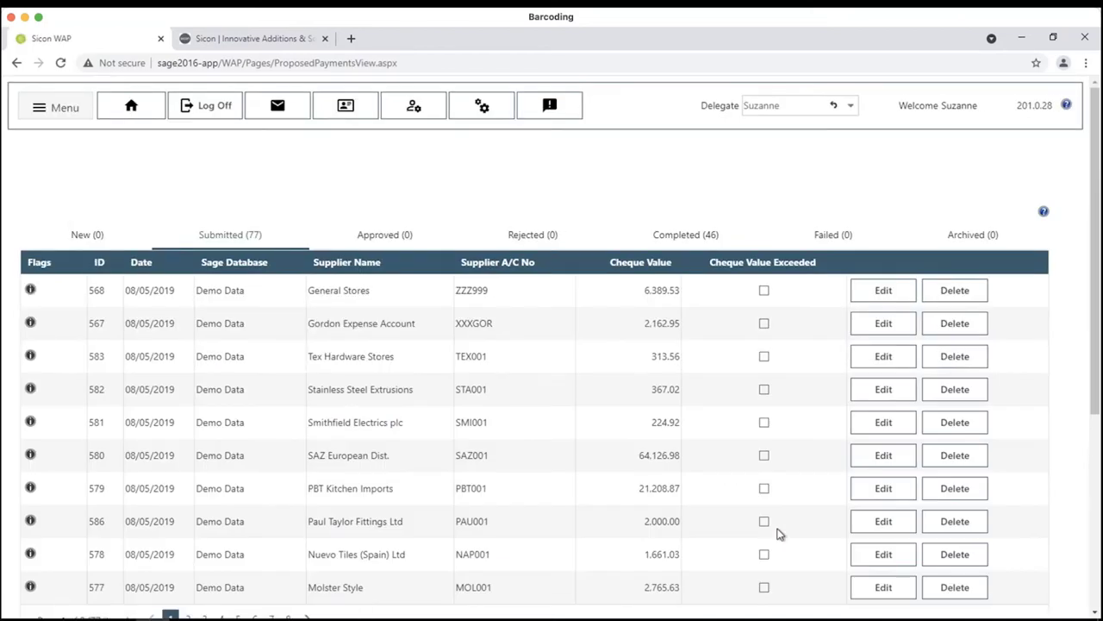
# - Log off and sign back into Sicon WAP with another user's username
pyautogui.click(200, 105)
pyautogui.click(613, 141)
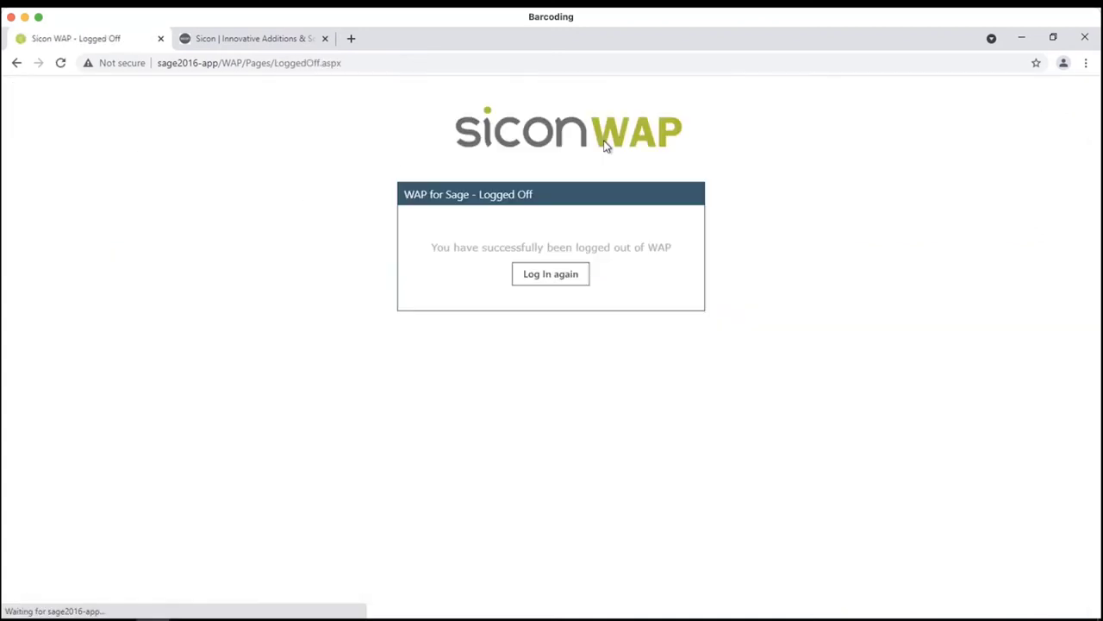
pyautogui.click(578, 286)
pyautogui.click(568, 288)
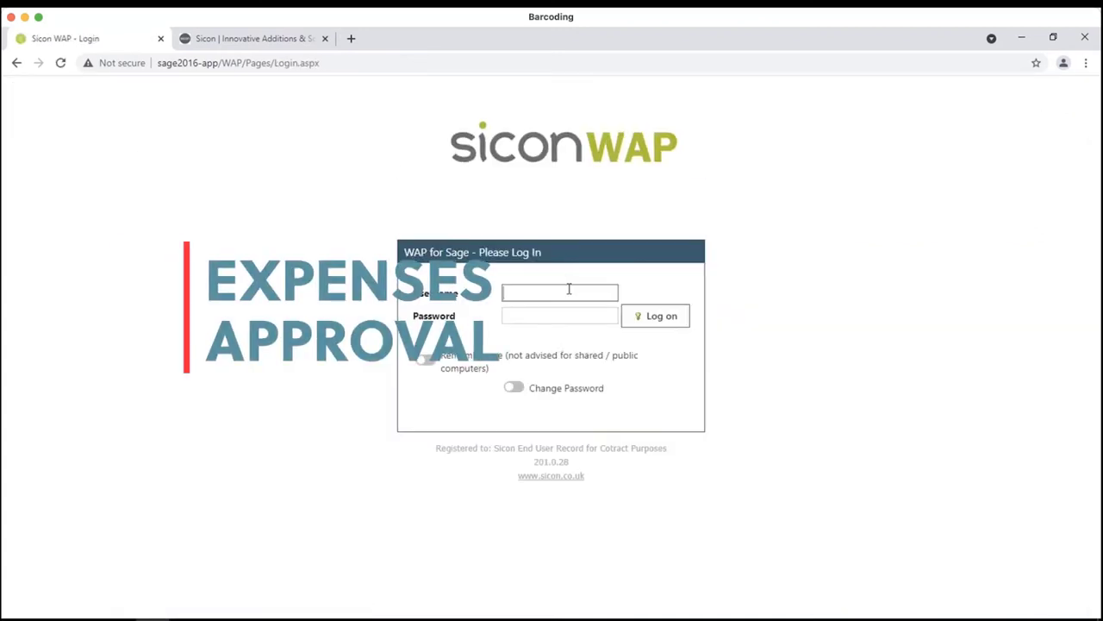
pyautogui.write('sandra')
pyautogui.press('Return')
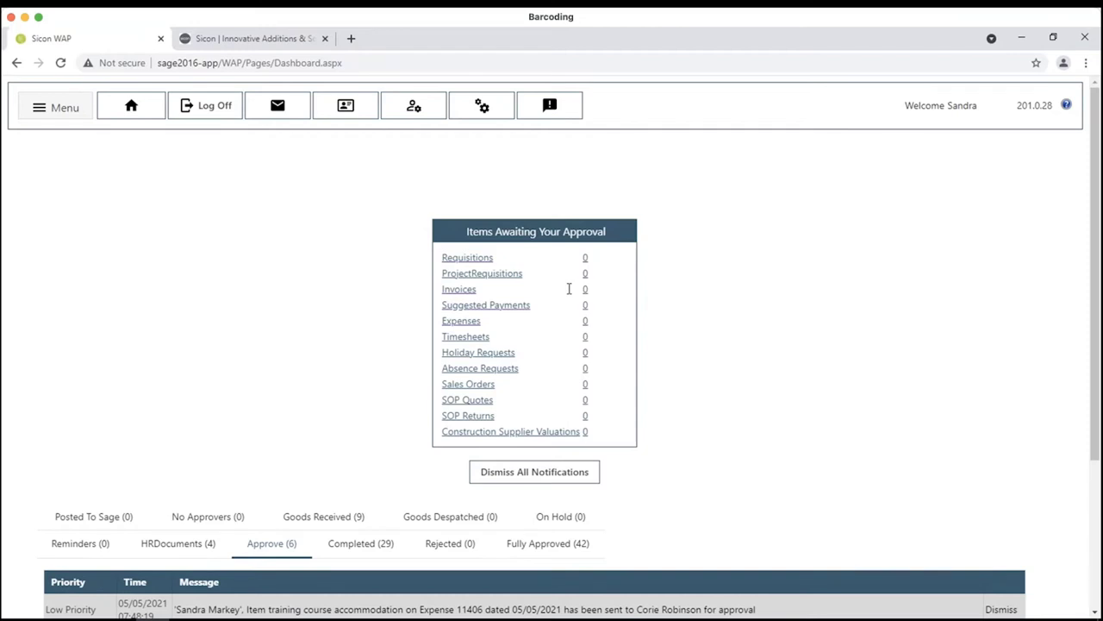
# - Create a new expense claim from the Expenses menu
pyautogui.click(65, 108)
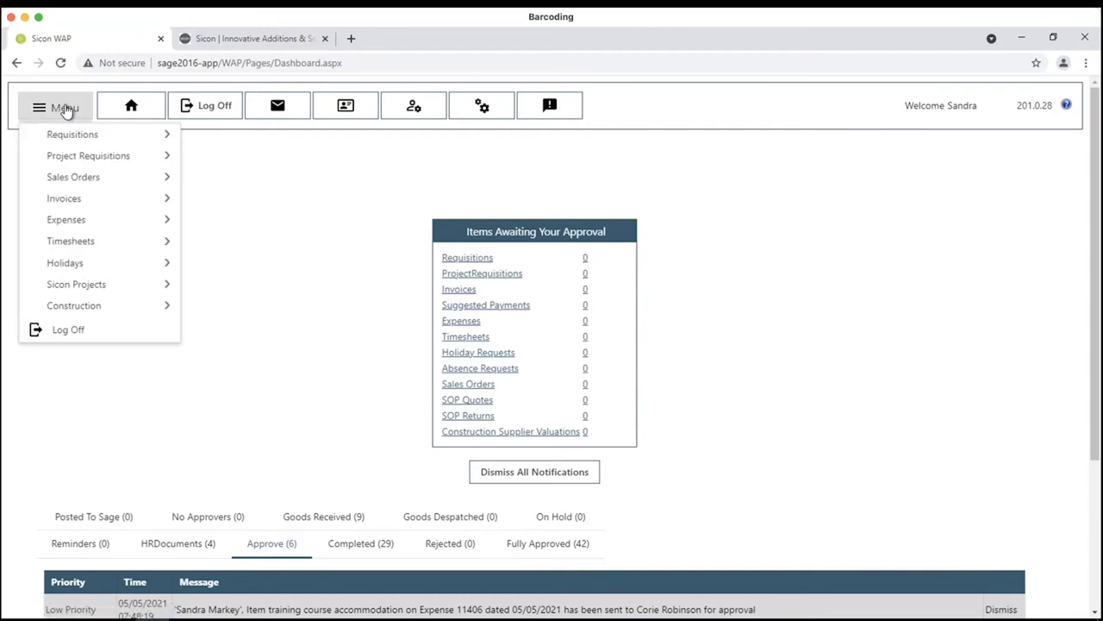
pyautogui.moveTo(129, 221)
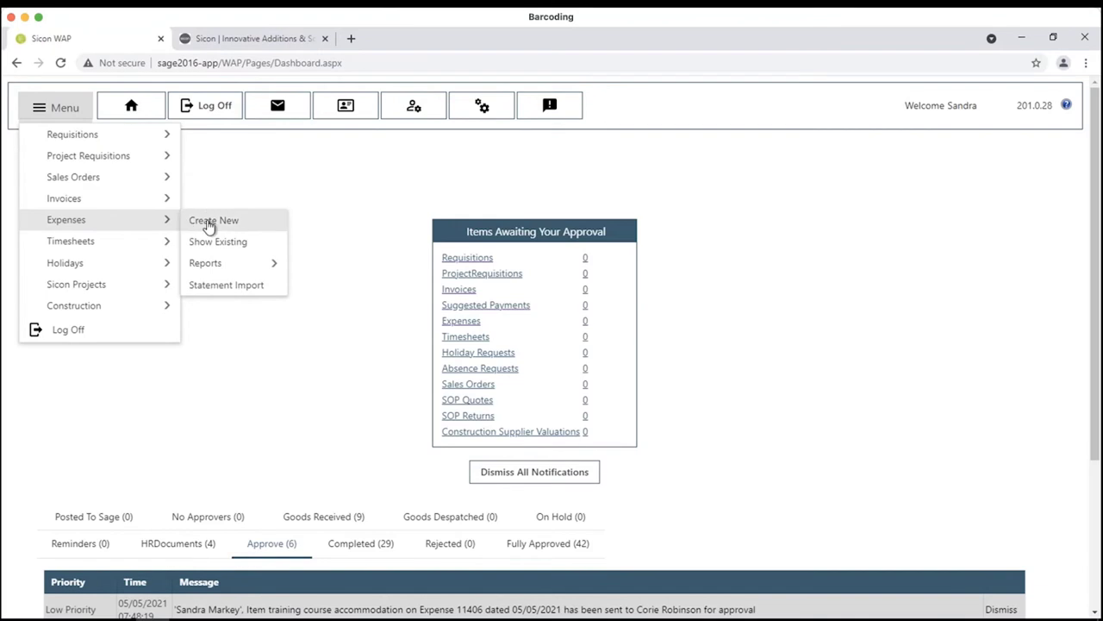
pyautogui.click(209, 223)
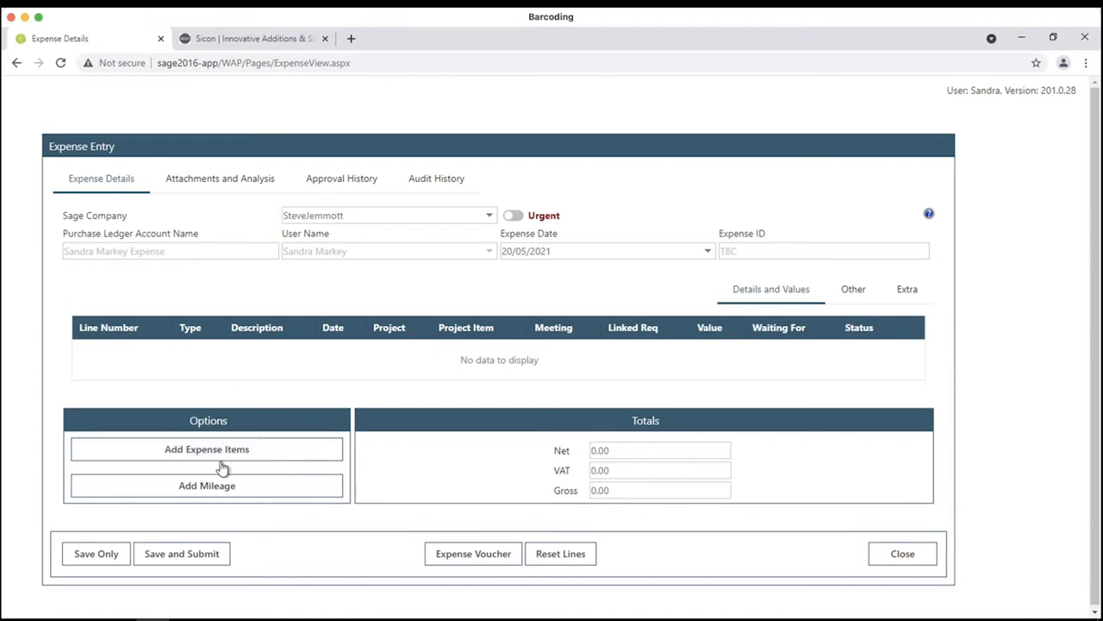
# - Add a mileage line, accept the declaration, keep vehicle AY18HHF at 11.00p/mile, and start a journey line
pyautogui.click(223, 495)
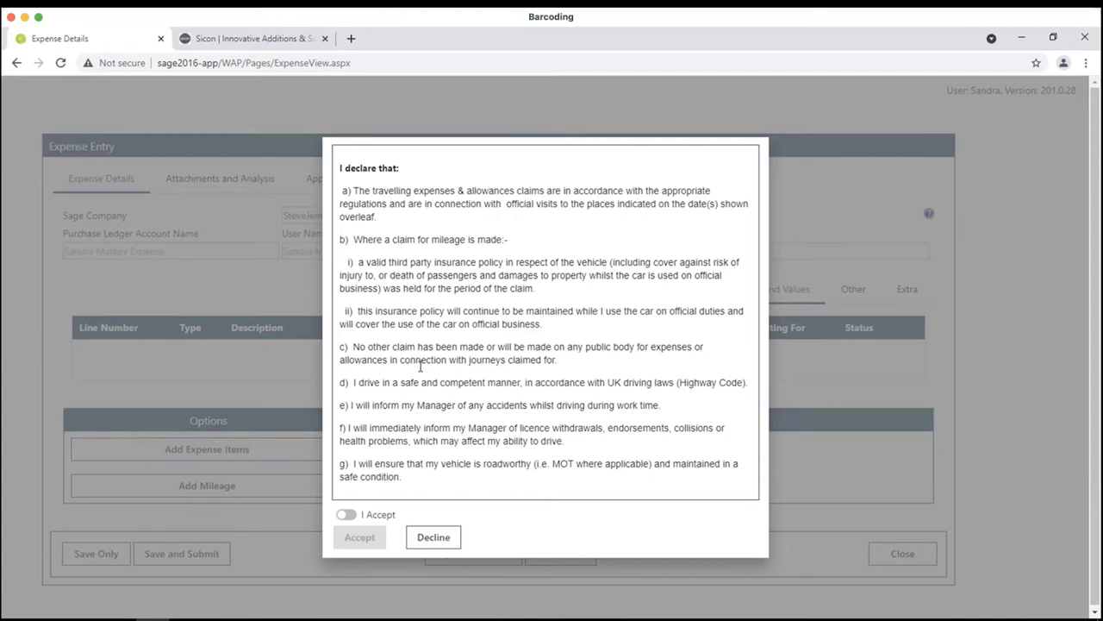
pyautogui.click(346, 516)
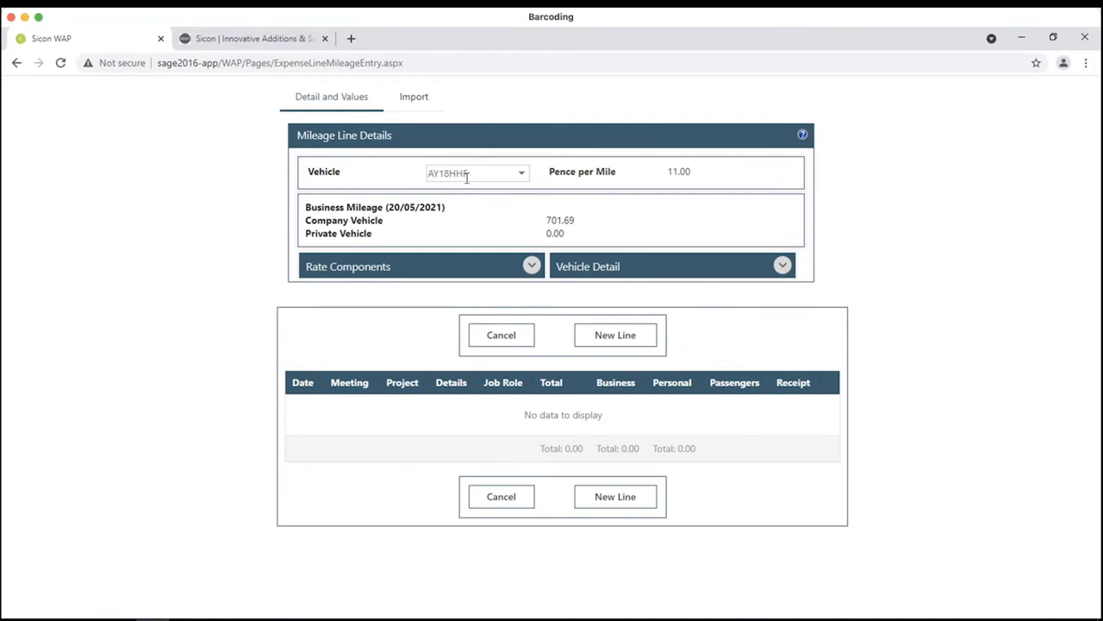
pyautogui.click(514, 272)
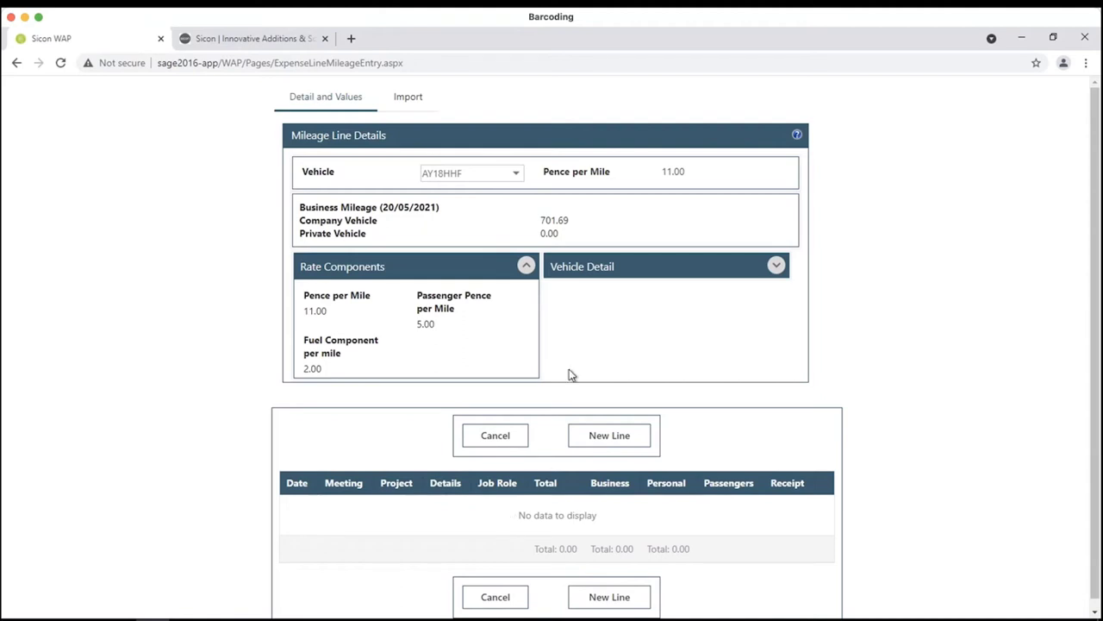
pyautogui.click(516, 173)
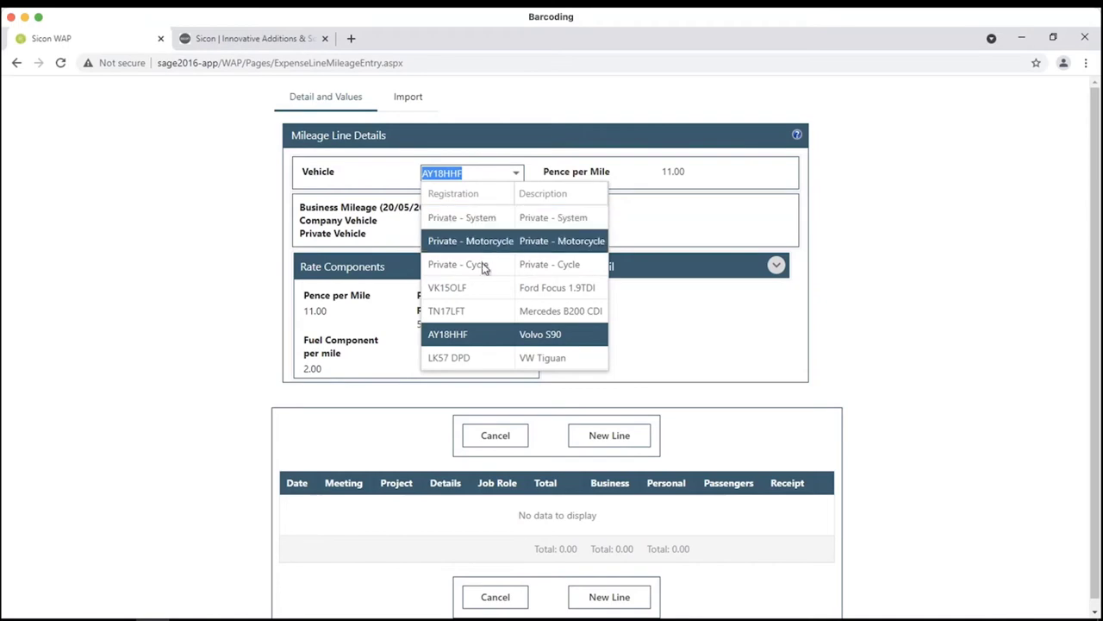
pyautogui.click(481, 222)
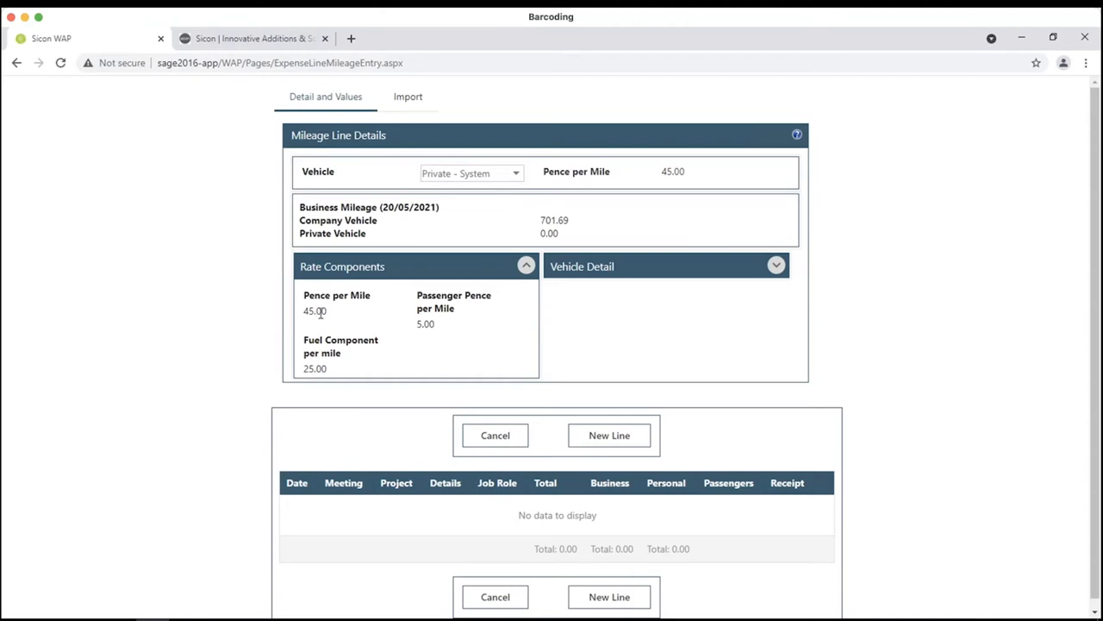
pyautogui.click(516, 177)
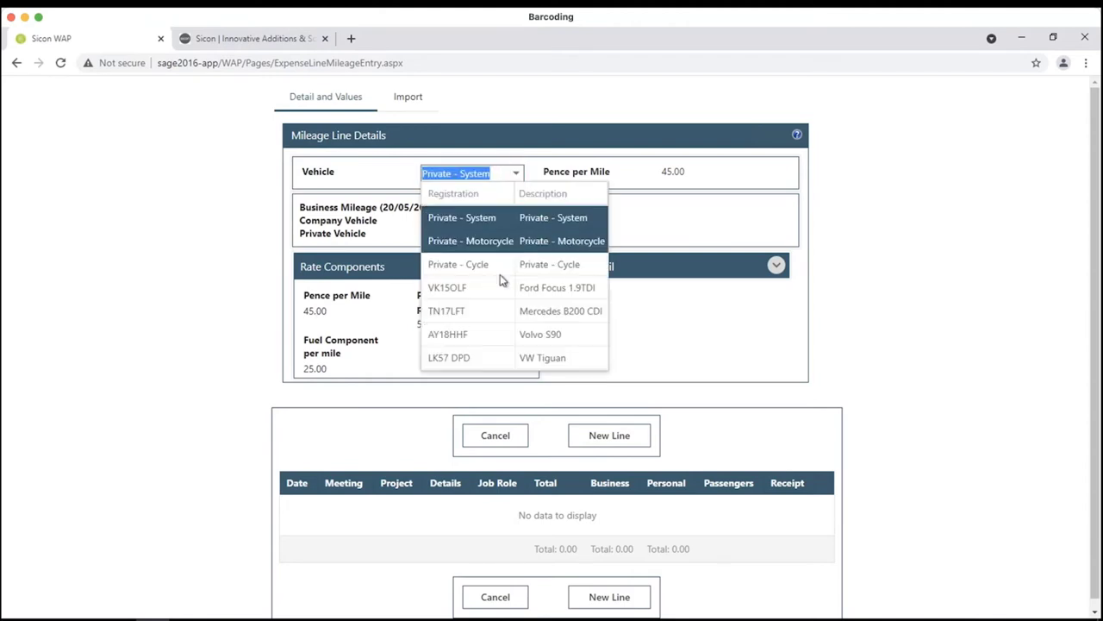
pyautogui.click(493, 334)
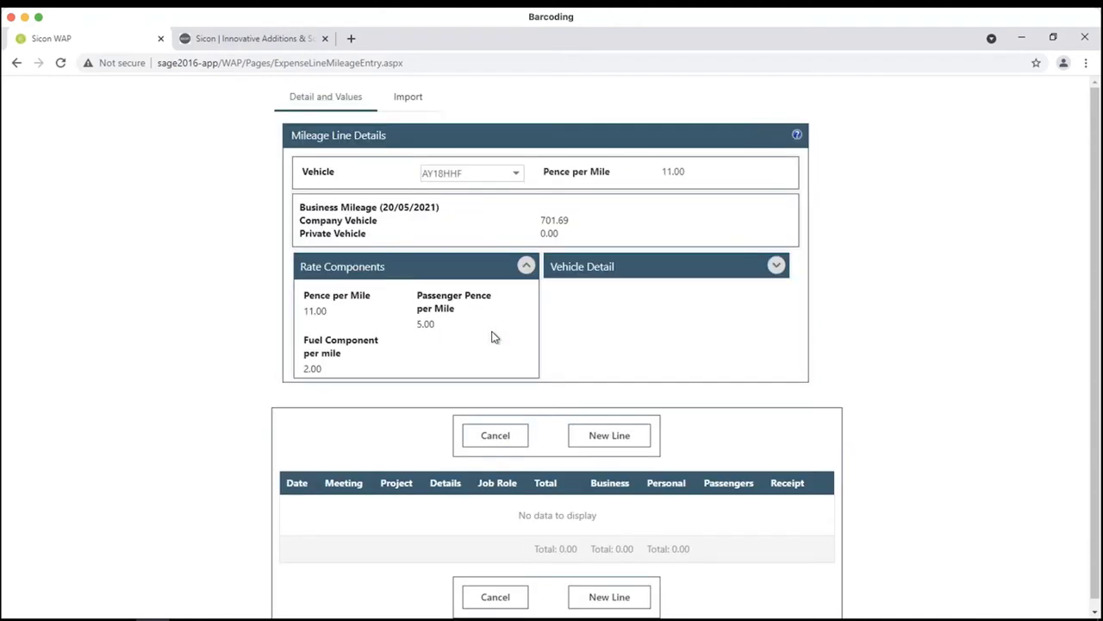
pyautogui.click(603, 437)
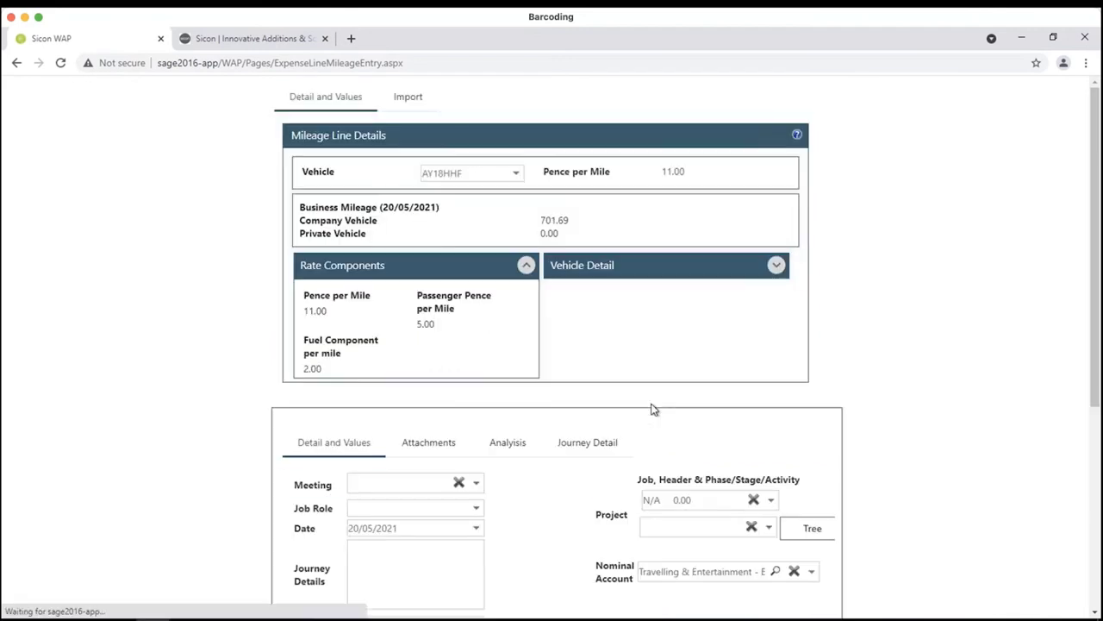
# - Set the new journey line's date to 18/05/2021
pyautogui.scroll(-3, 638, 416)
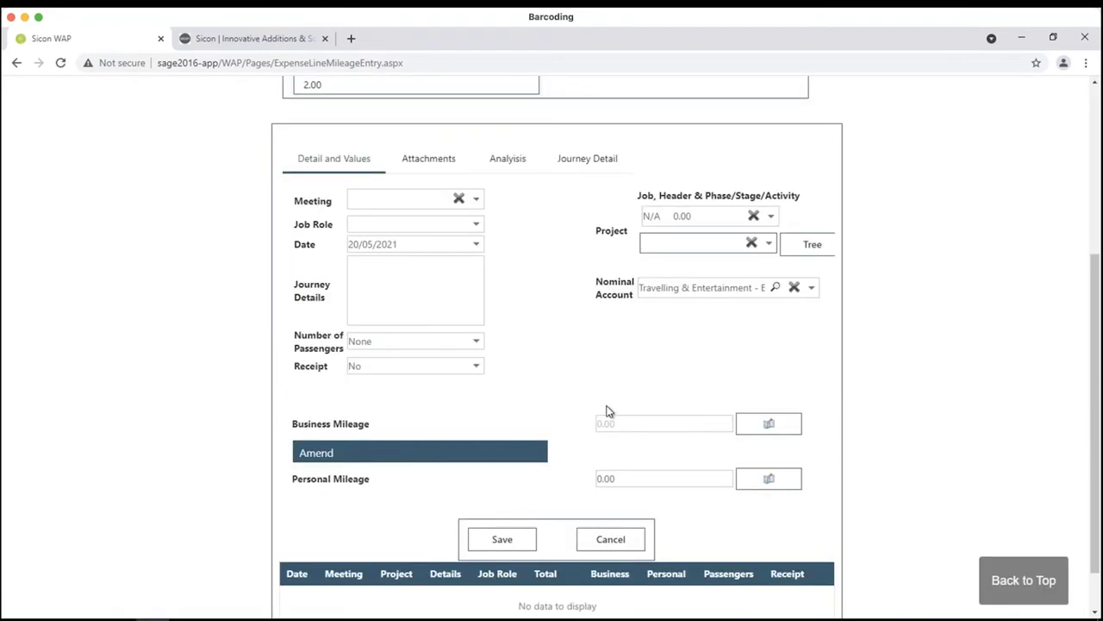
pyautogui.click(481, 247)
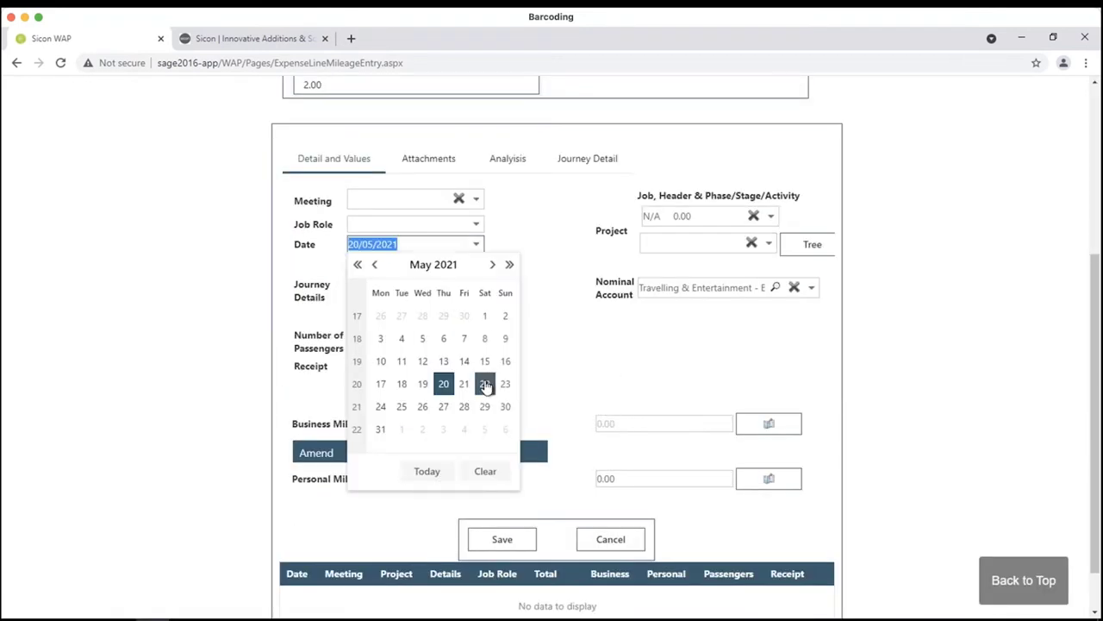
pyautogui.click(401, 384)
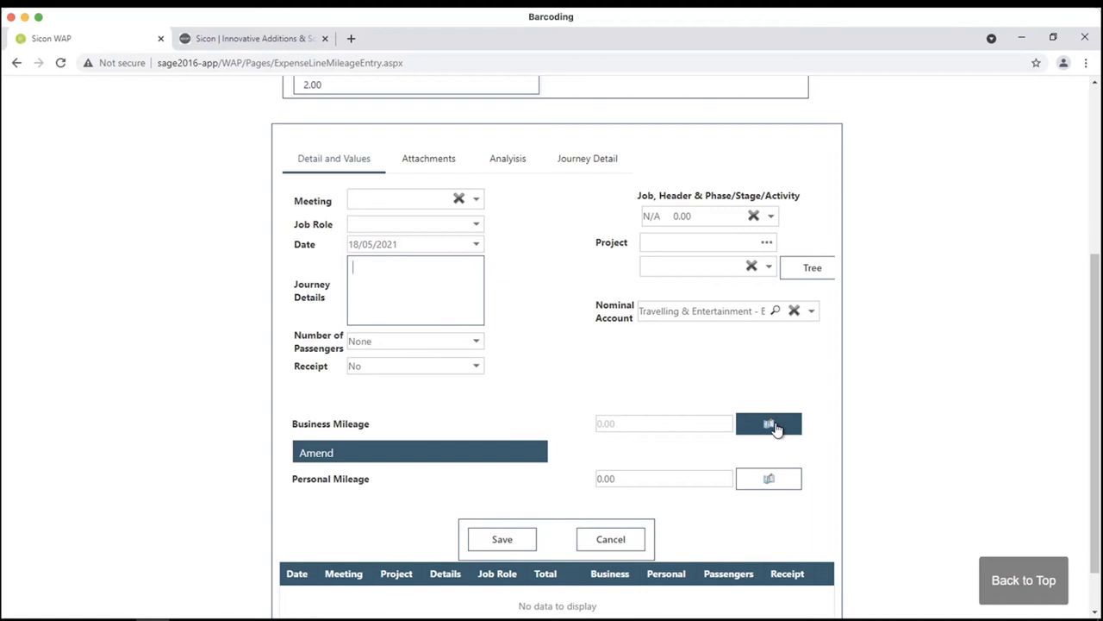
# - In the Distance Calculator, set the start to Sicon, Olding Road and the finish to Electronic Business Systems, Birmingham
pyautogui.click(775, 429)
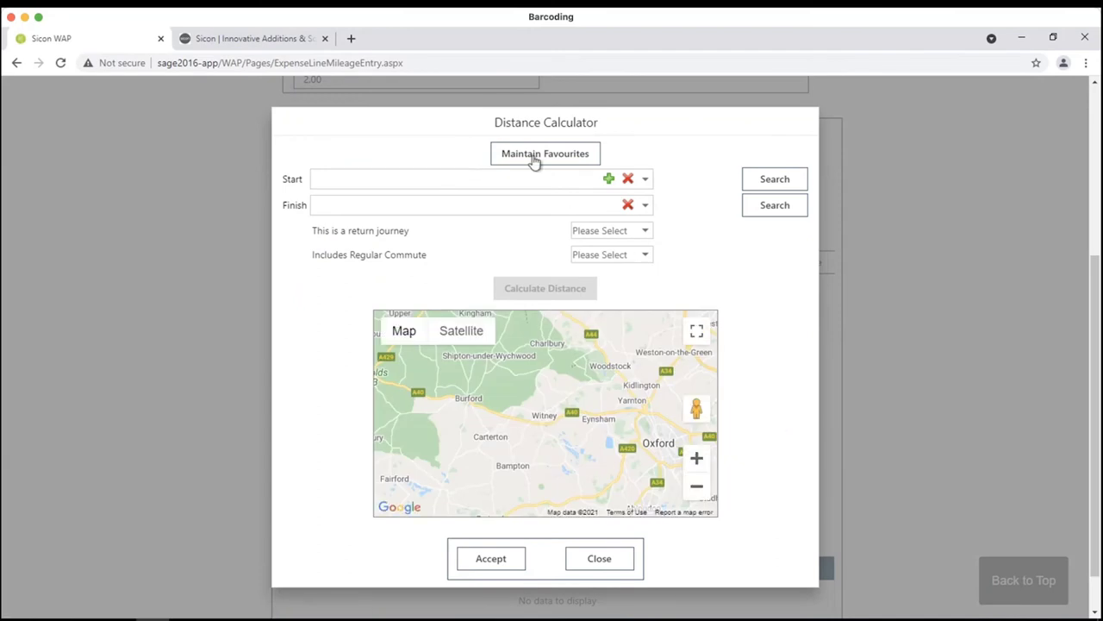
pyautogui.click(401, 175)
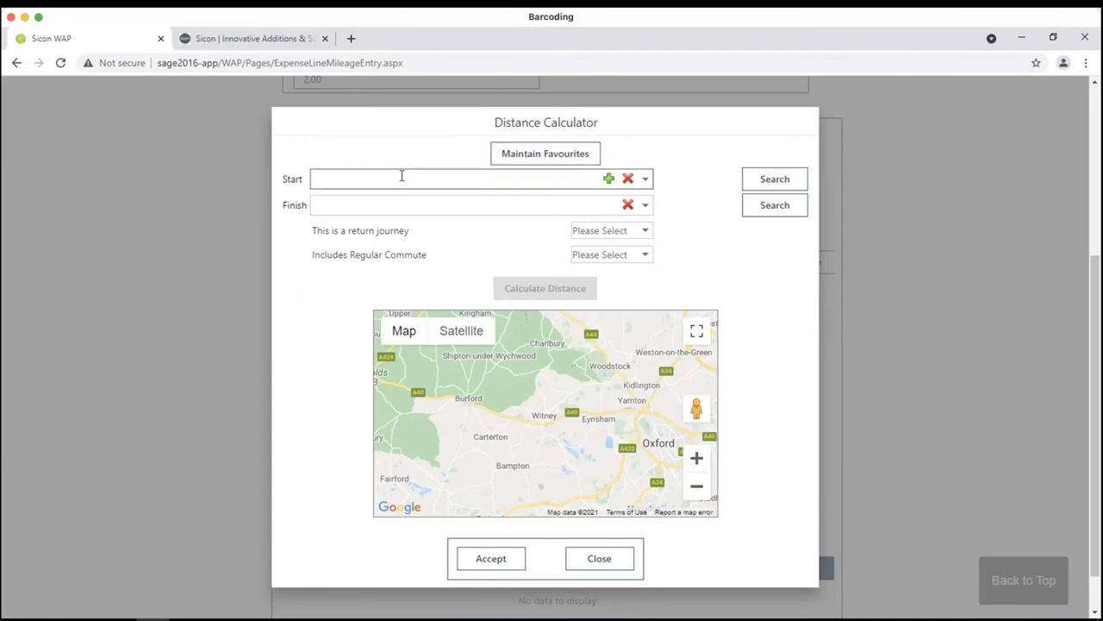
pyautogui.write('sicon ')
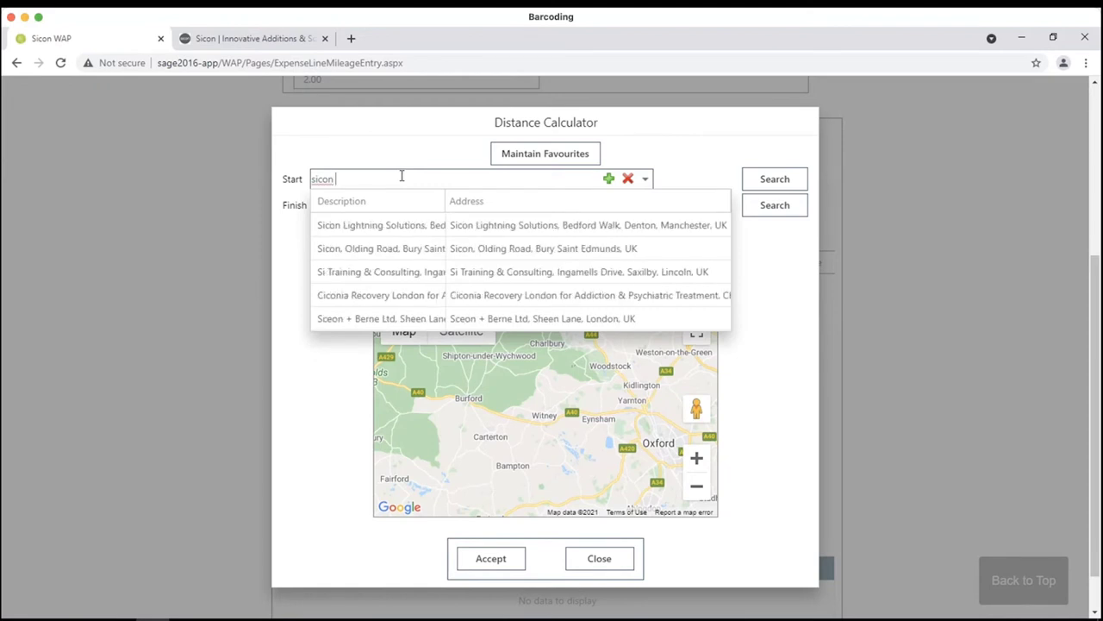
pyautogui.write('l')
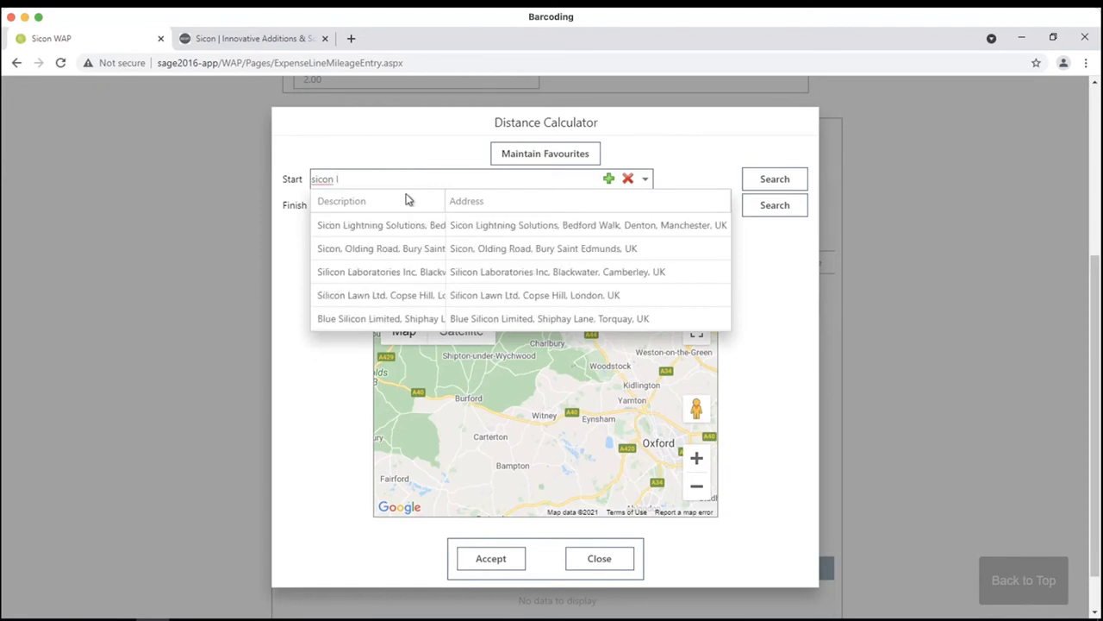
pyautogui.write('t')
pyautogui.click(422, 229)
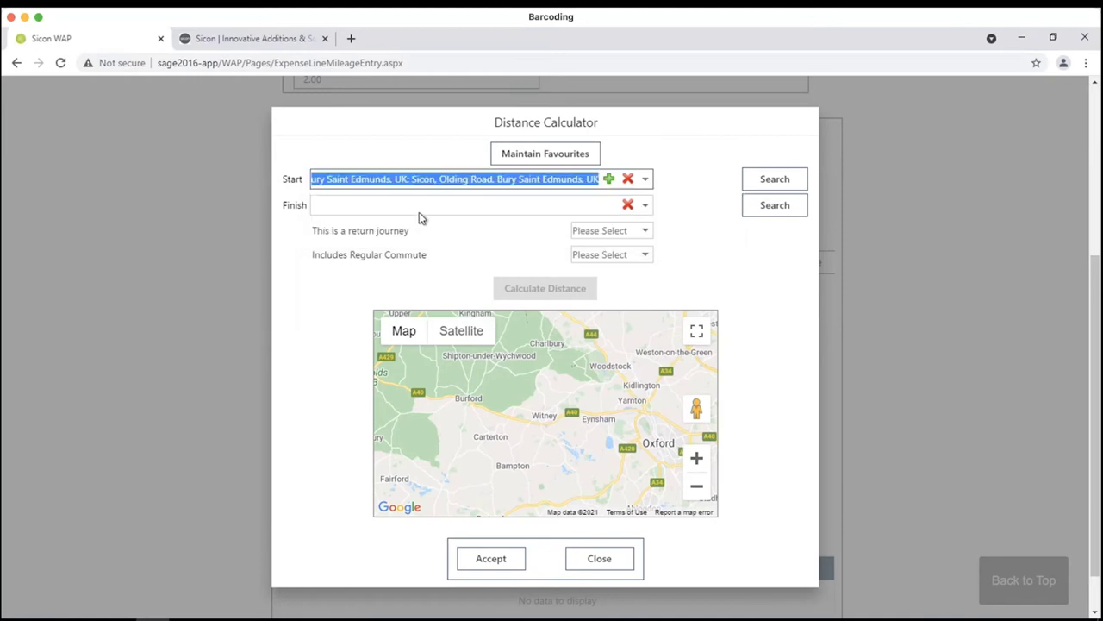
pyautogui.click(420, 206)
pyautogui.write('elec')
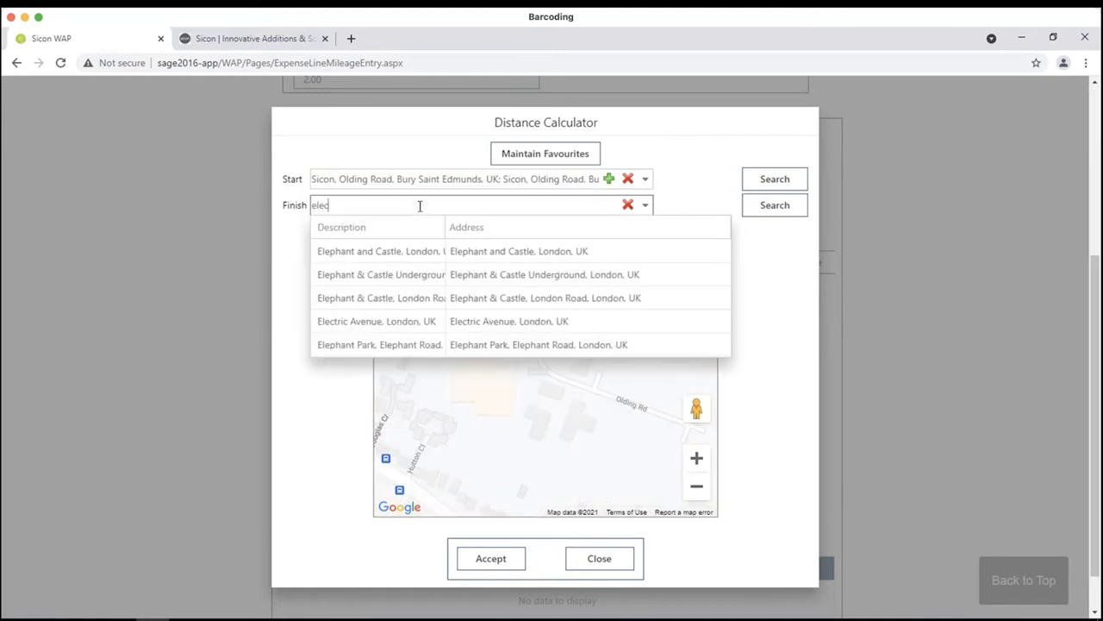
pyautogui.write('tronic busines')
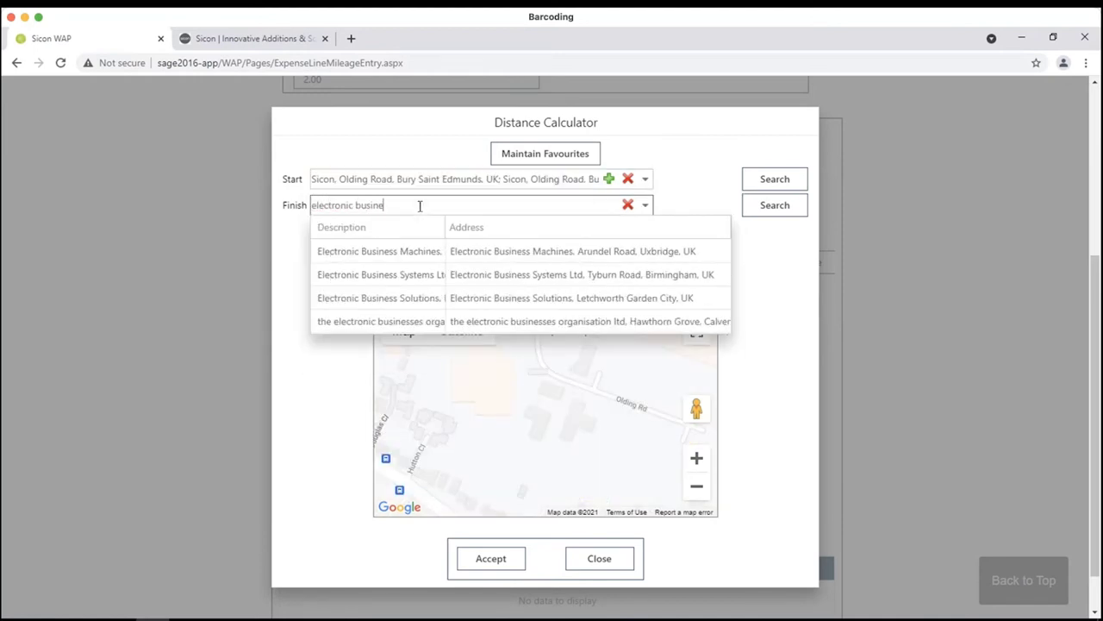
pyautogui.click(613, 274)
# - Mark it a return trip with no regular commute, calculate, and accept the 242.10 miles
pyautogui.click(643, 234)
pyautogui.click(615, 276)
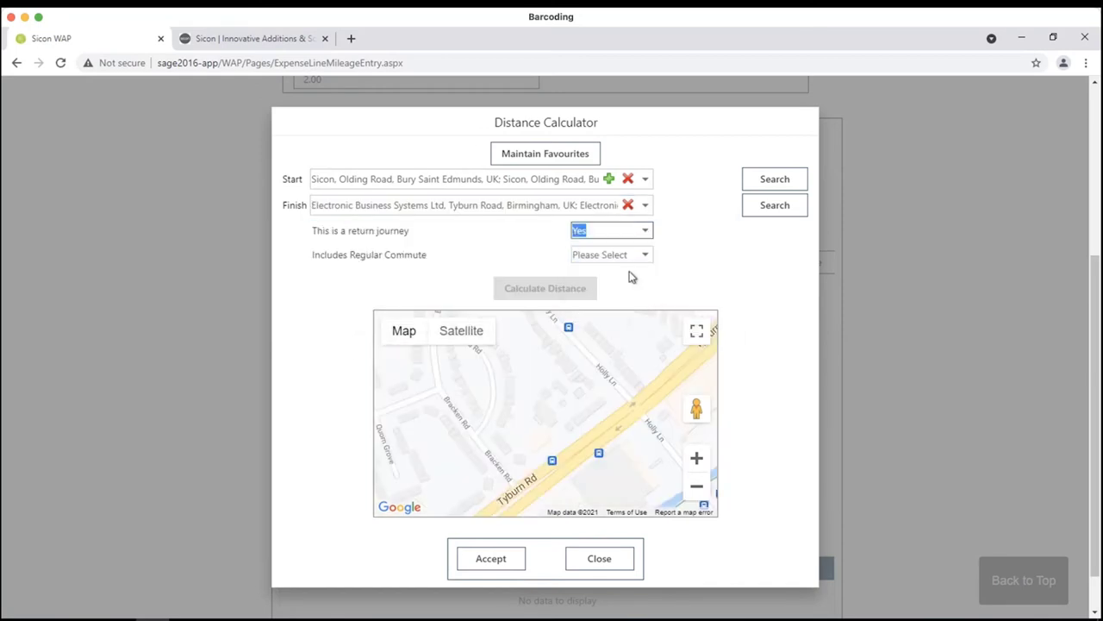
pyautogui.click(628, 254)
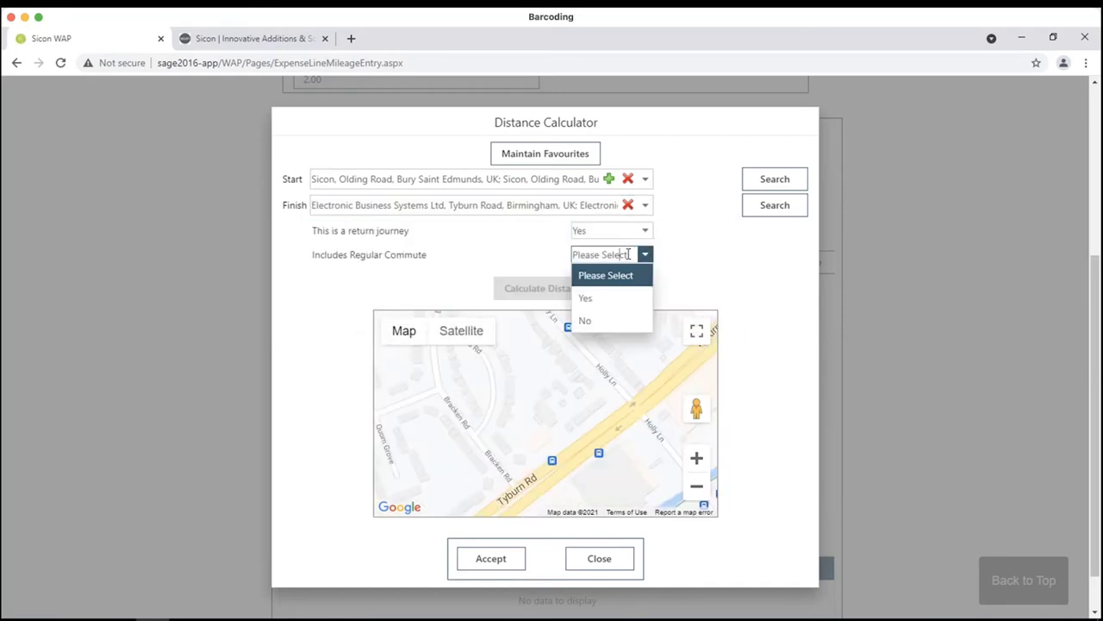
pyautogui.click(622, 320)
pyautogui.click(543, 290)
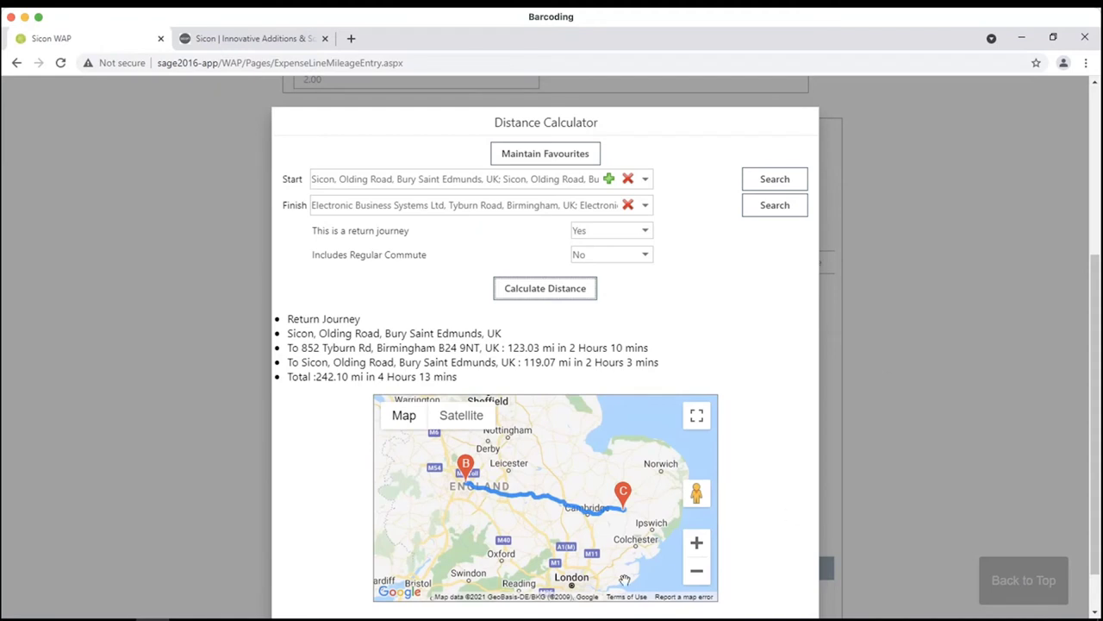
pyautogui.scroll(-1, 883, 492)
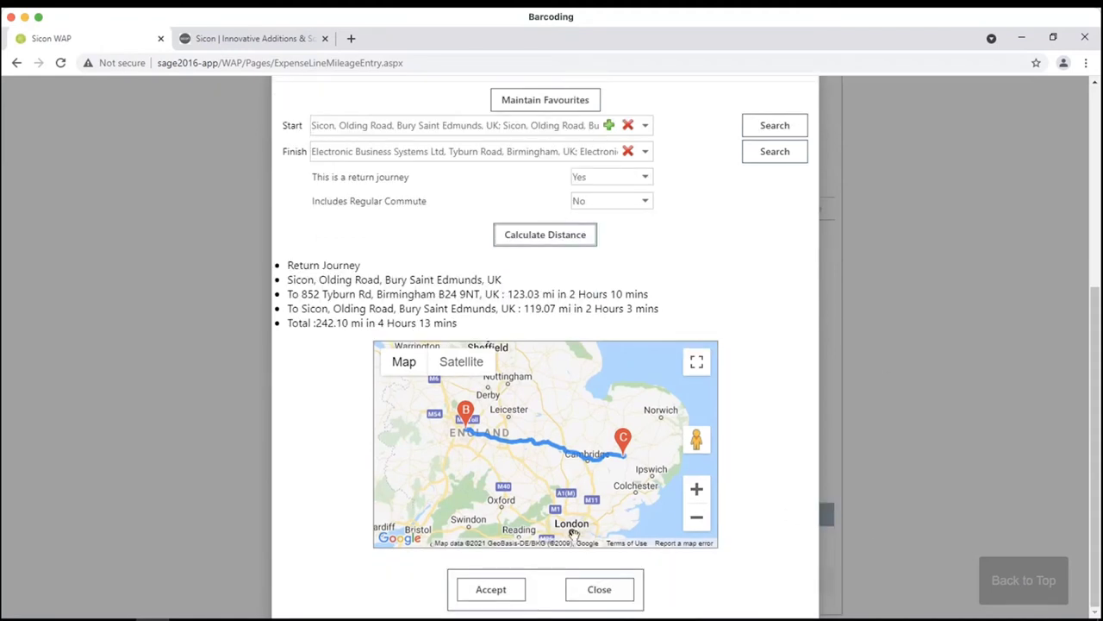
pyautogui.click(514, 592)
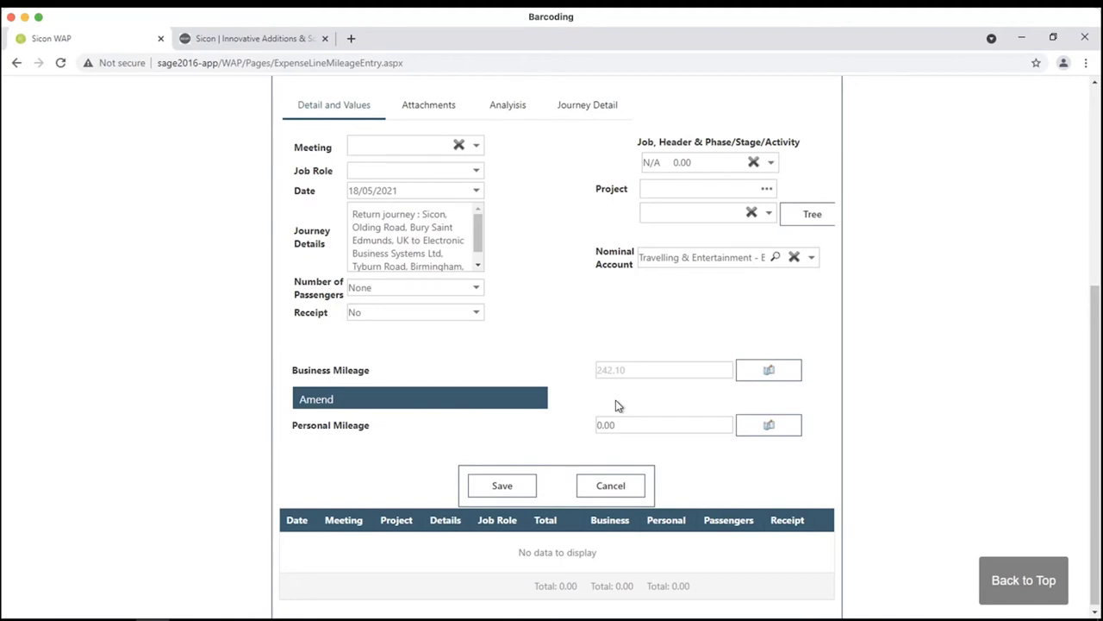
# - Replace the journey details with a note about the meeting and its two attendees, then try saving
pyautogui.click(353, 216)
pyautogui.hotkey('ctrl', 'a')
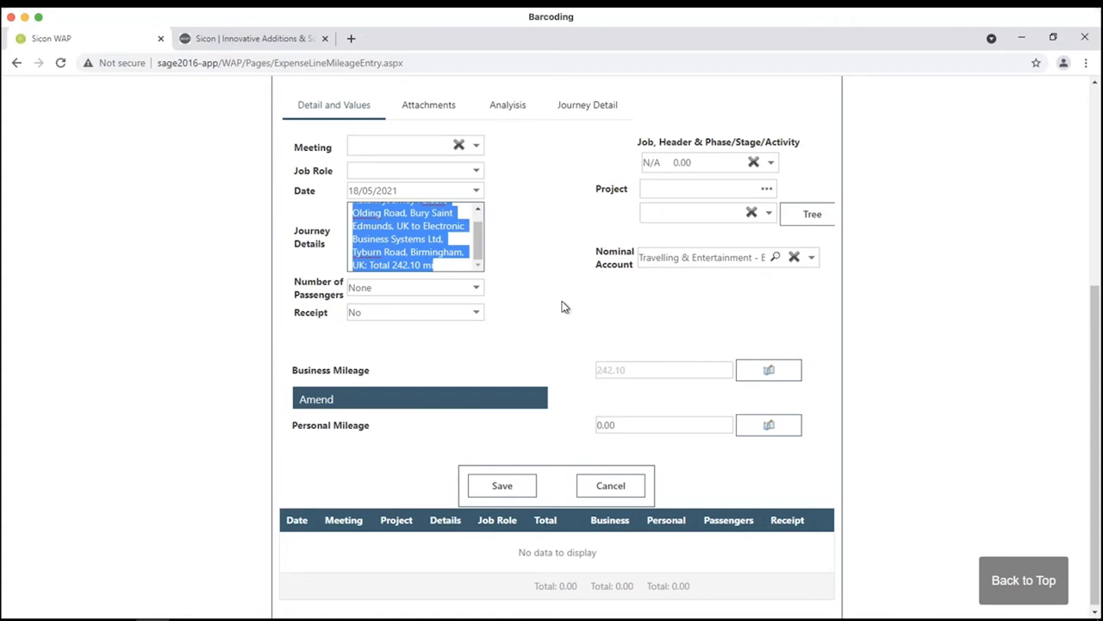
pyautogui.write('Meeting with Ri')
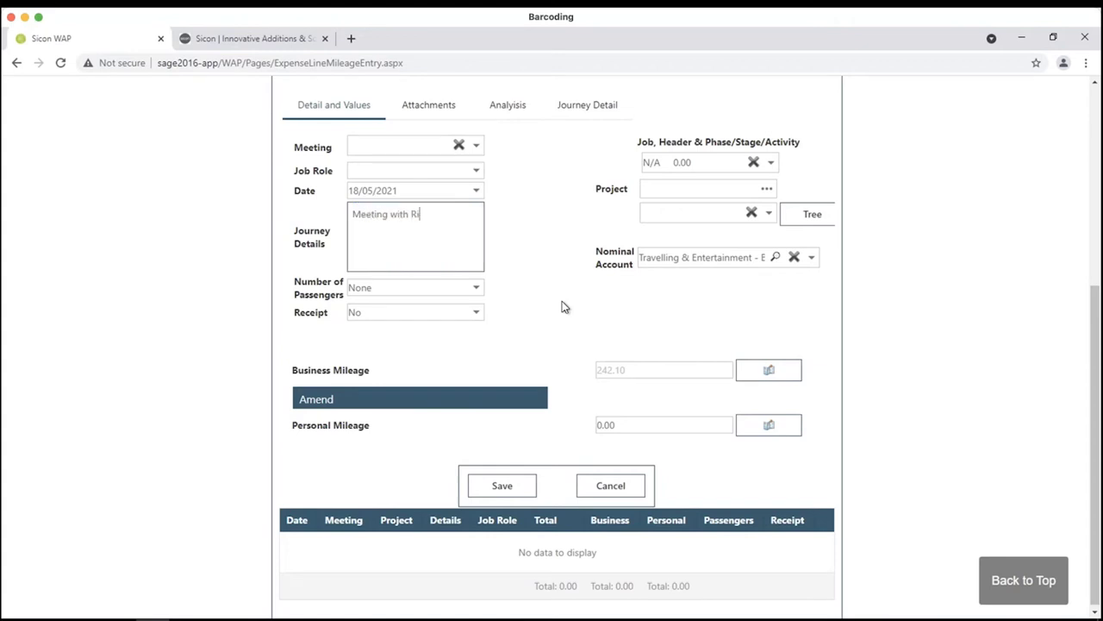
pyautogui.write('chard and Darren')
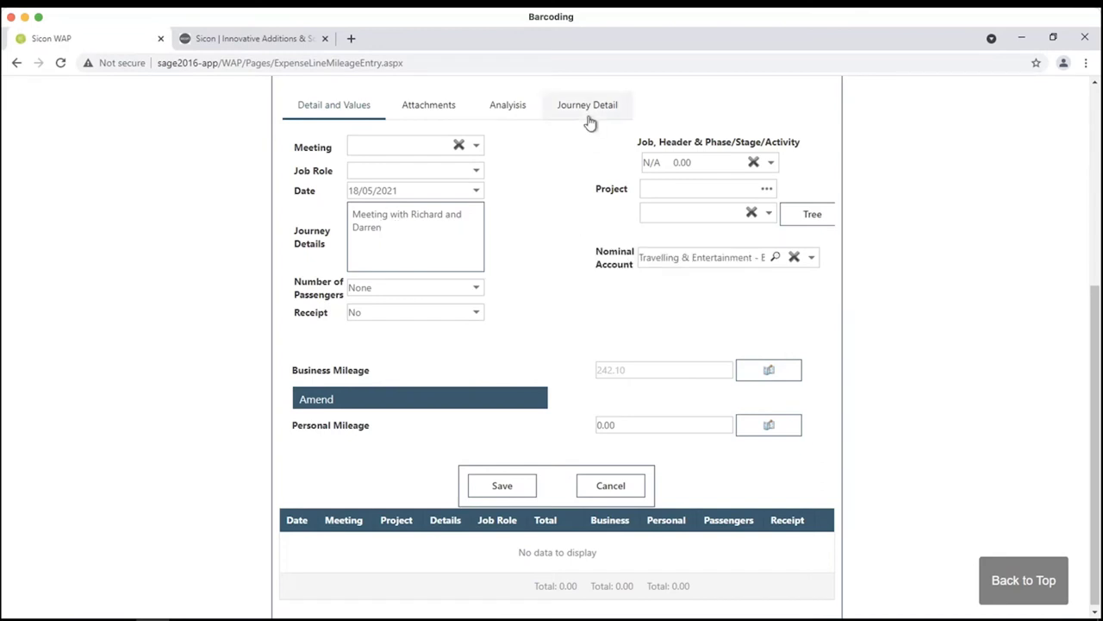
pyautogui.click(489, 485)
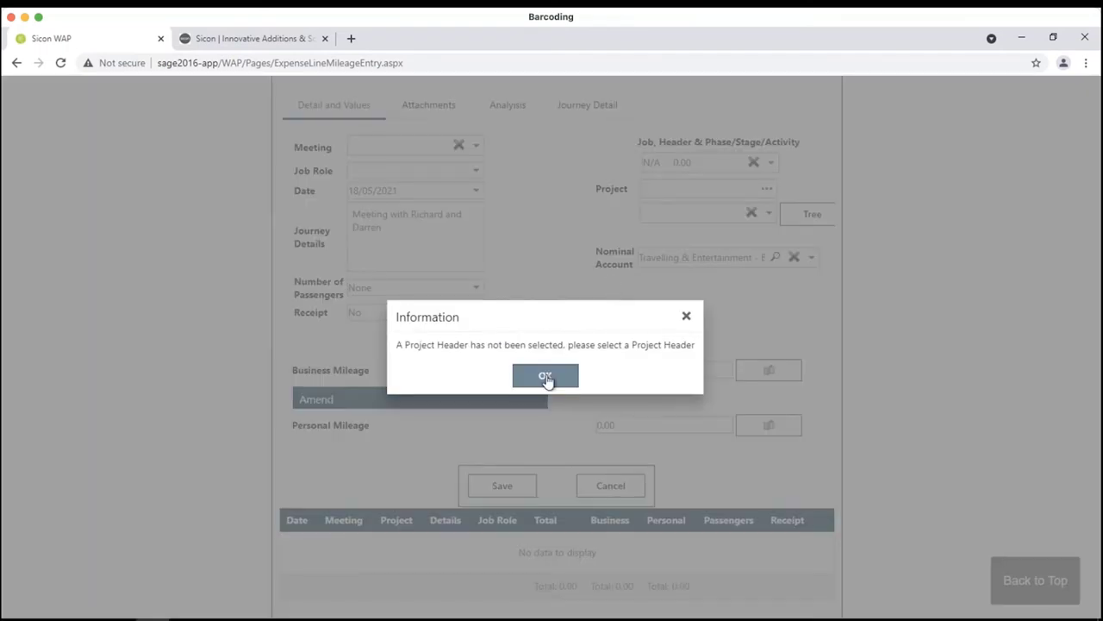
pyautogui.click(546, 378)
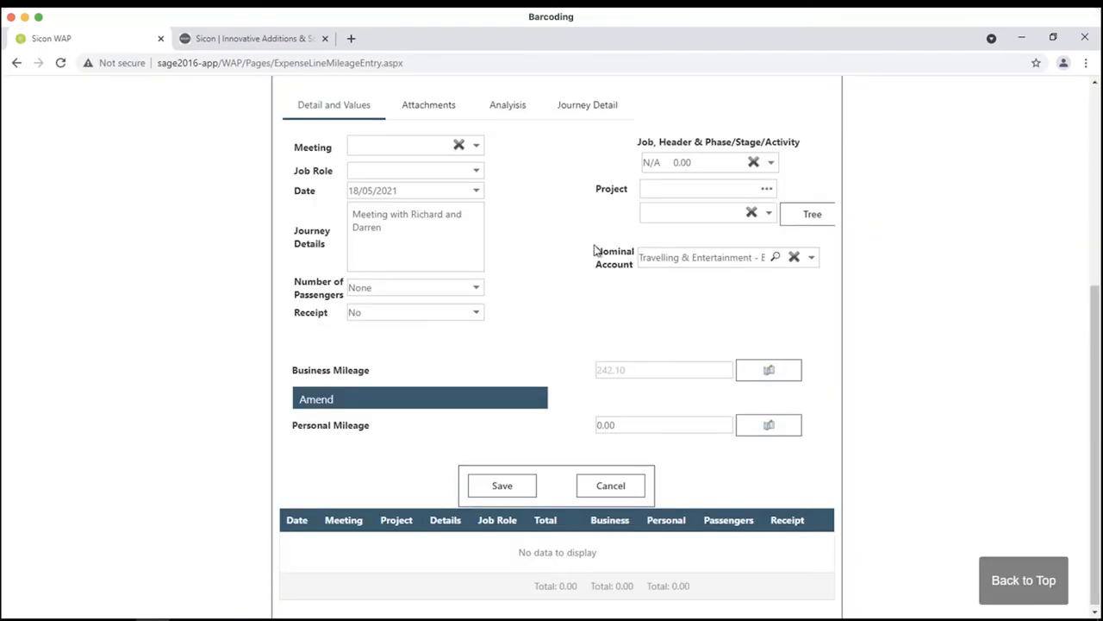
pyautogui.click(755, 162)
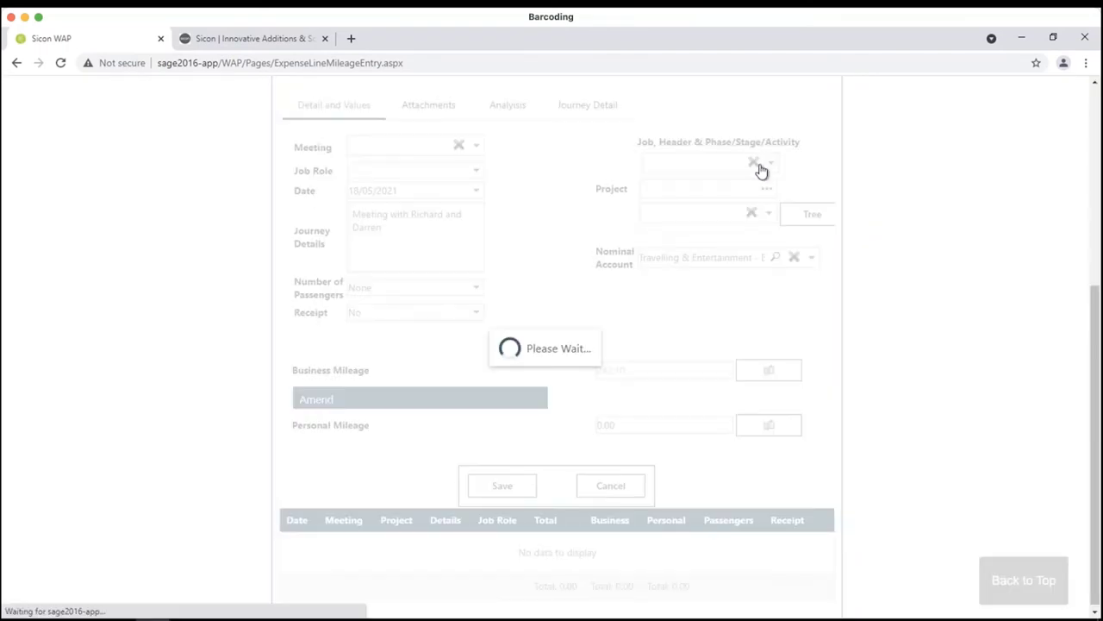
pyautogui.click(771, 164)
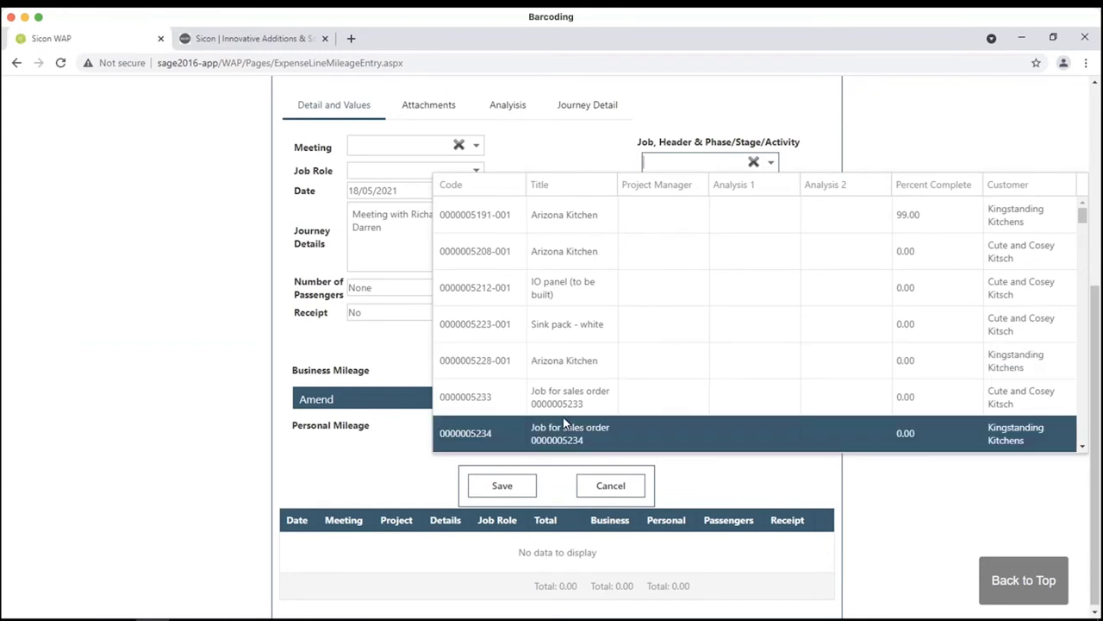
pyautogui.scroll(-5, 565, 416)
pyautogui.scroll(-5, 565, 417)
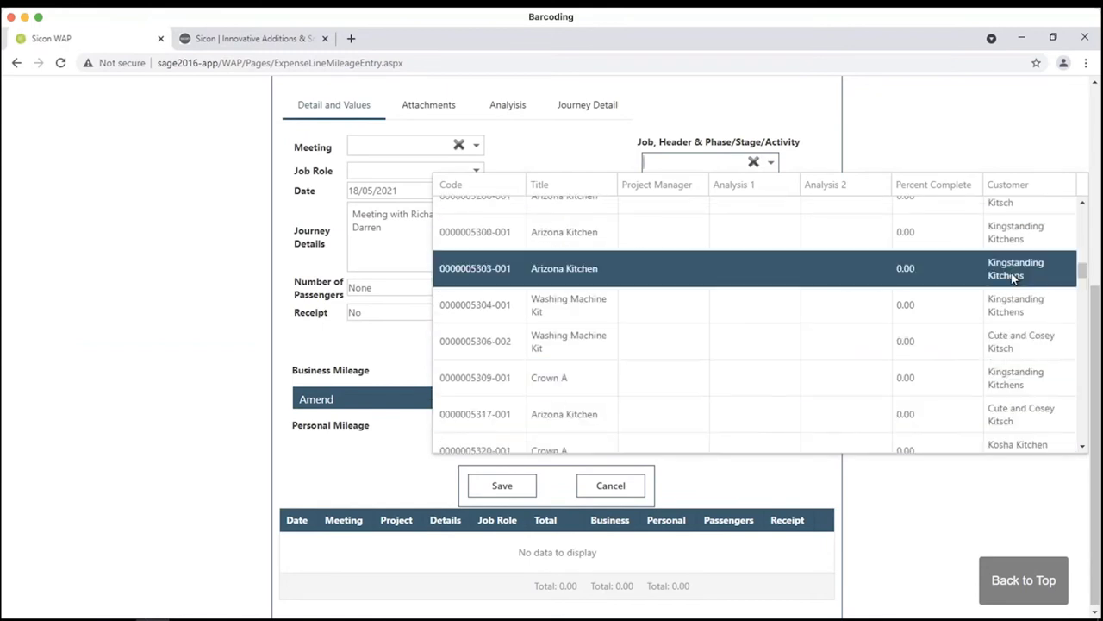
pyautogui.moveTo(1088, 276); pyautogui.dragTo(1080, 431)
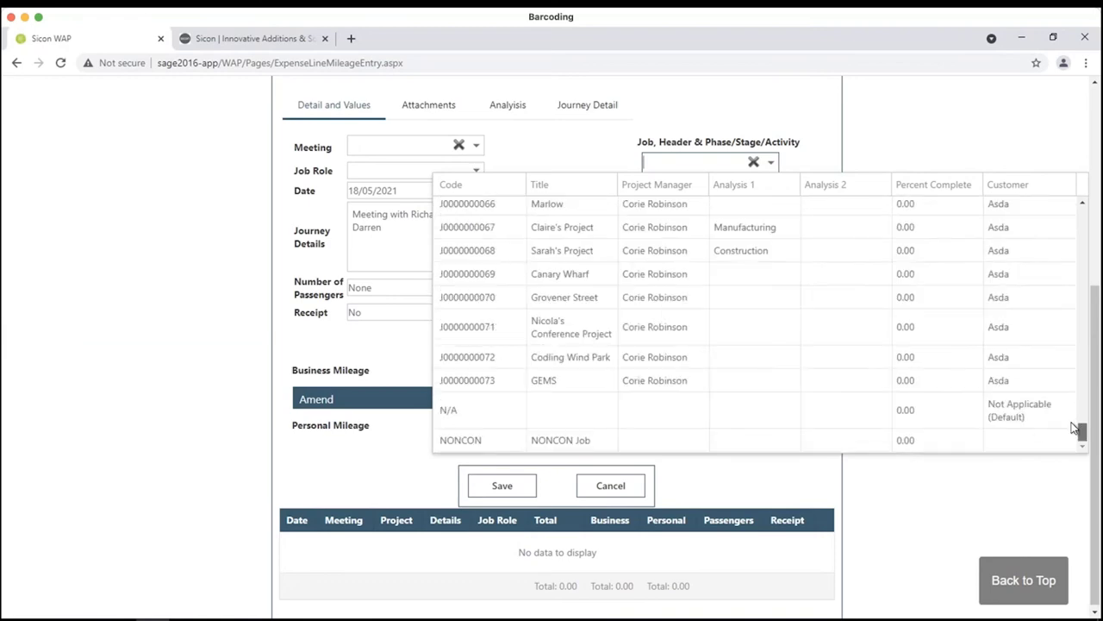
pyautogui.click(681, 366)
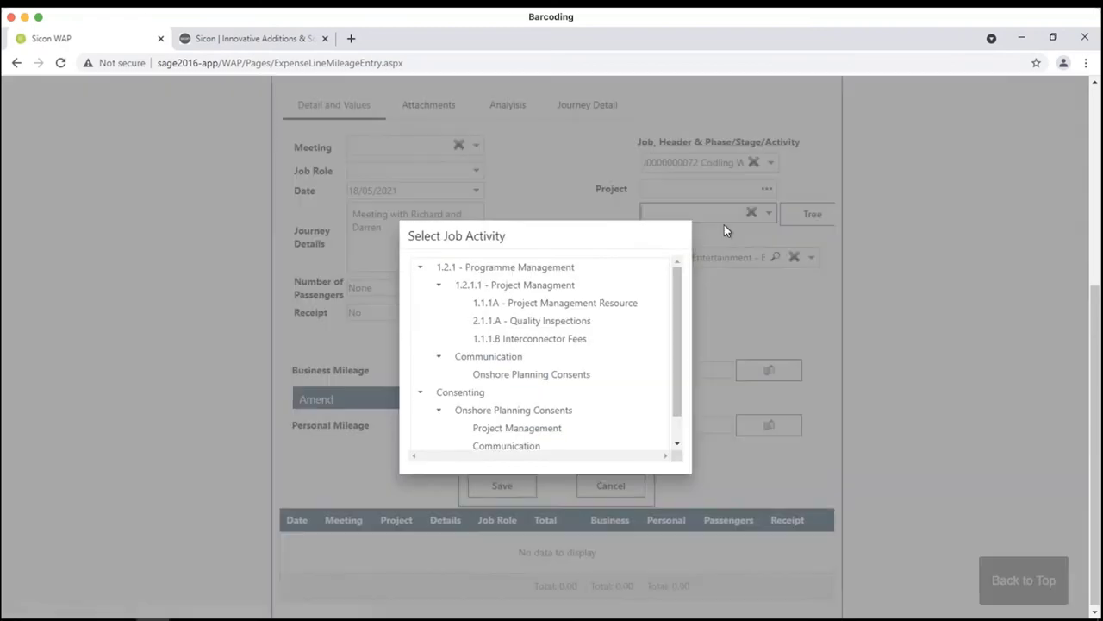
pyautogui.click(513, 303)
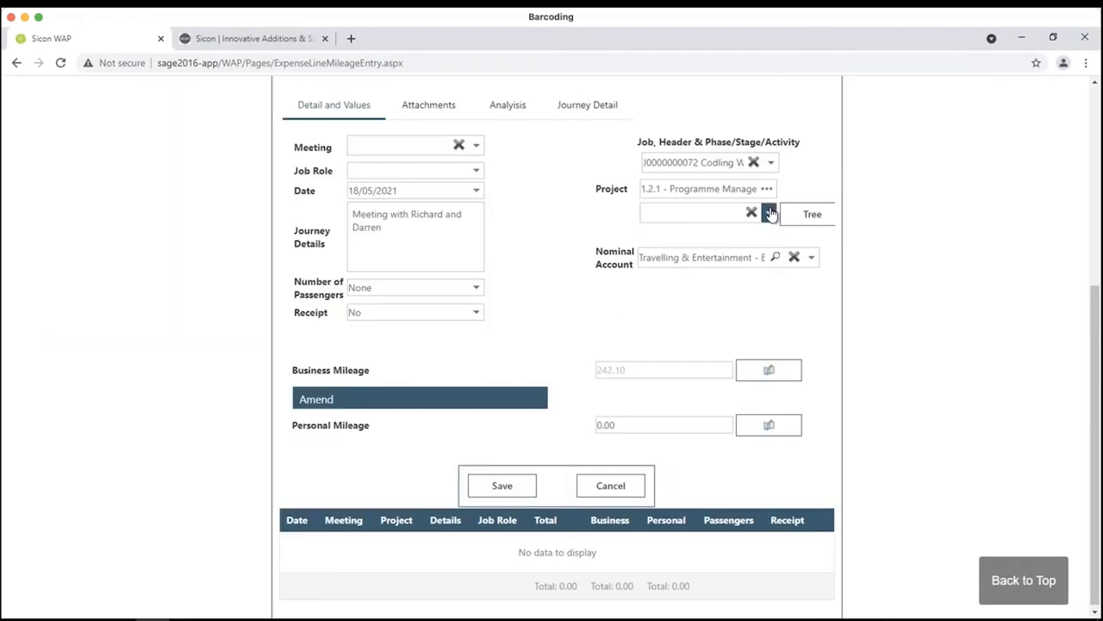
pyautogui.click(771, 213)
pyautogui.click(698, 279)
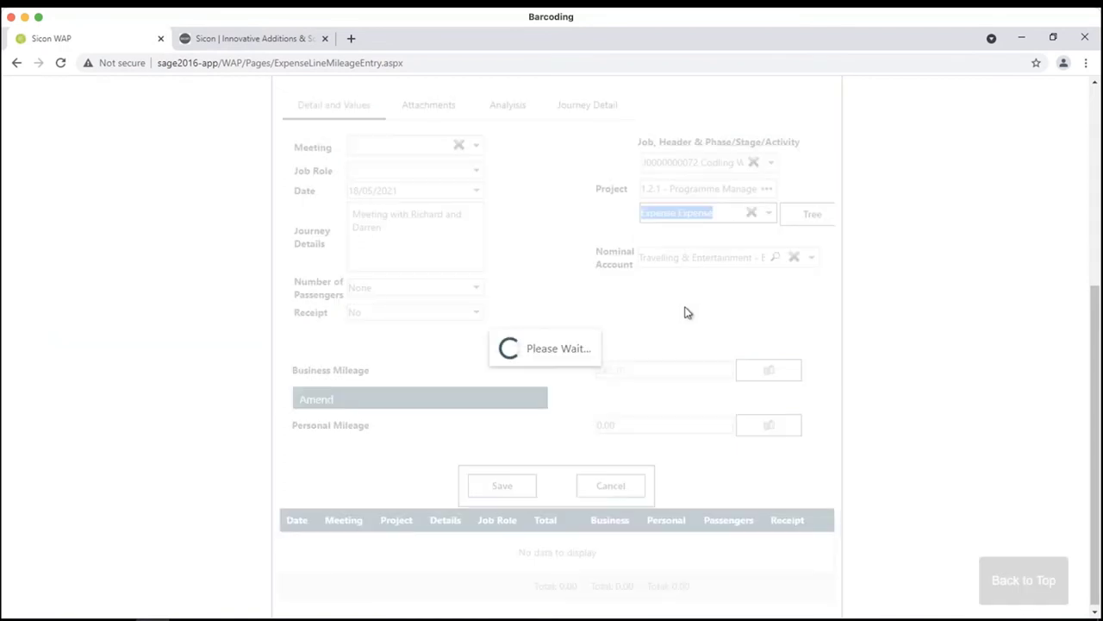
pyautogui.click(516, 490)
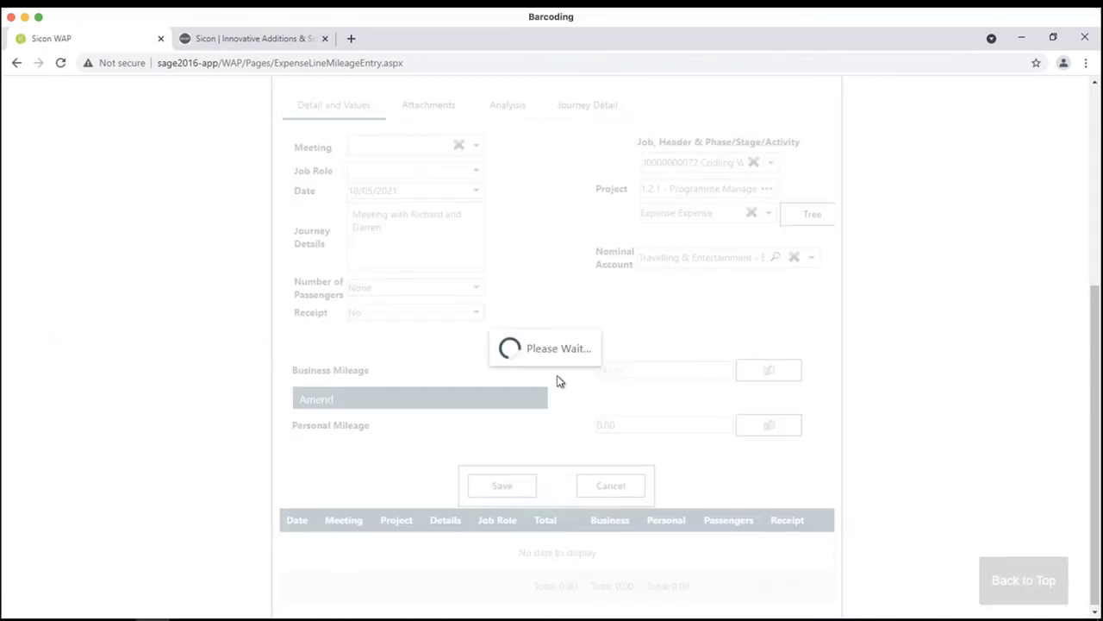
pyautogui.click(557, 382)
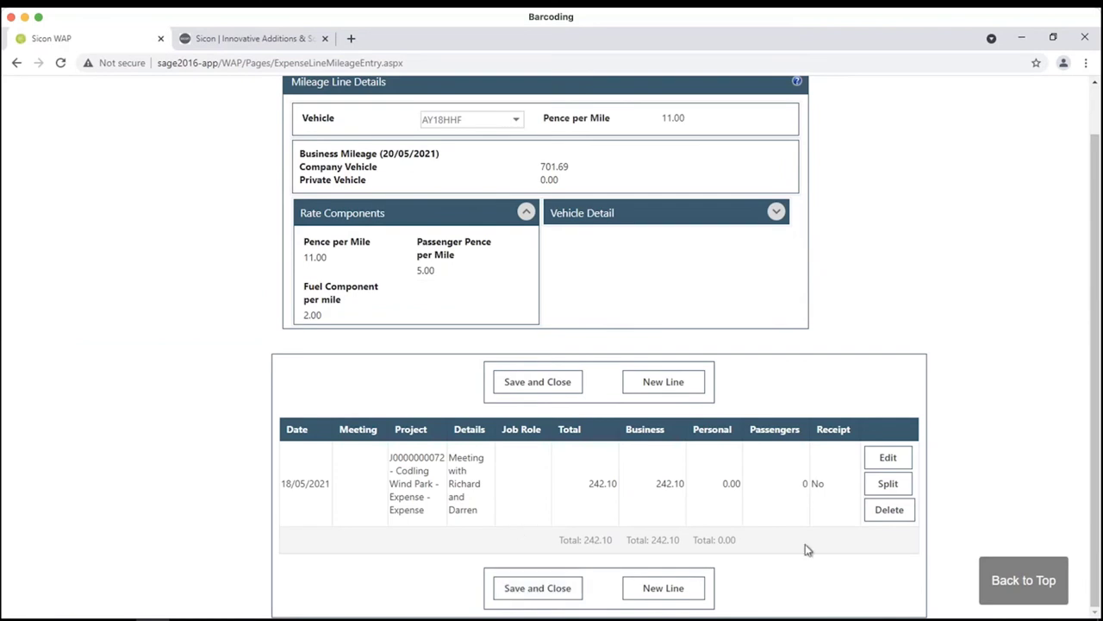
# - Close the mileage entry and add a Hotel expense dated 18/05/2021 with a receipt attached
pyautogui.click(556, 593)
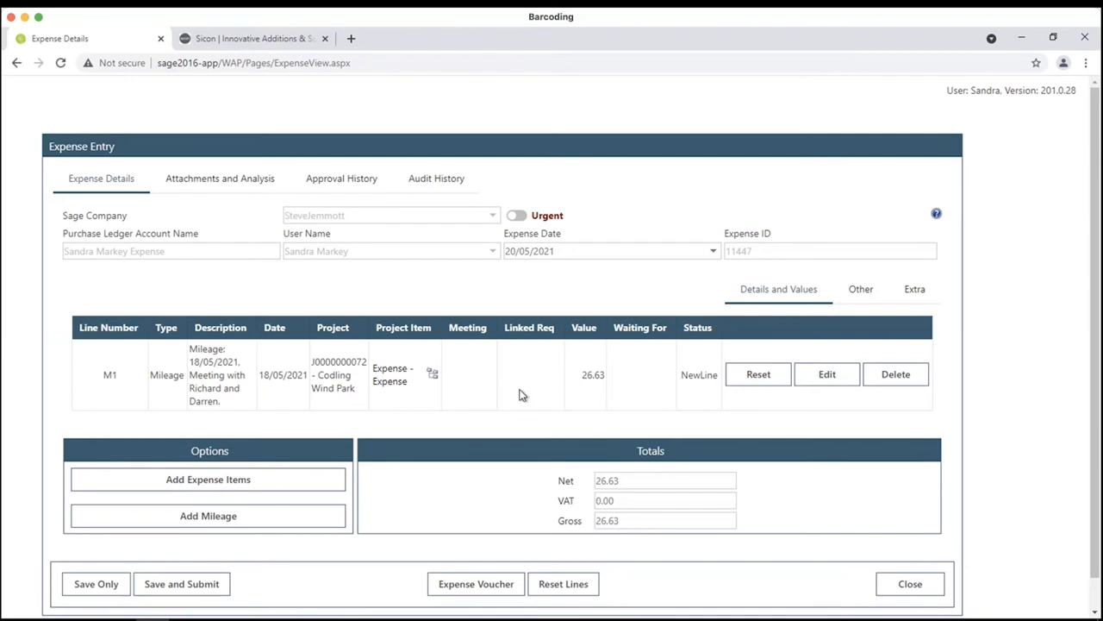
pyautogui.click(244, 486)
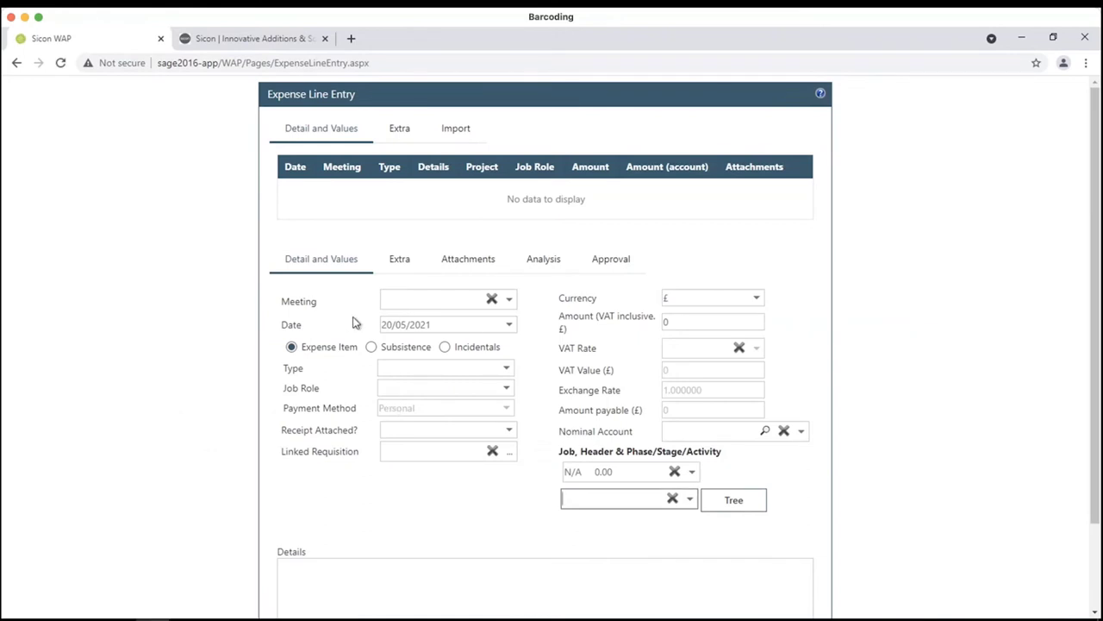
pyautogui.click(506, 369)
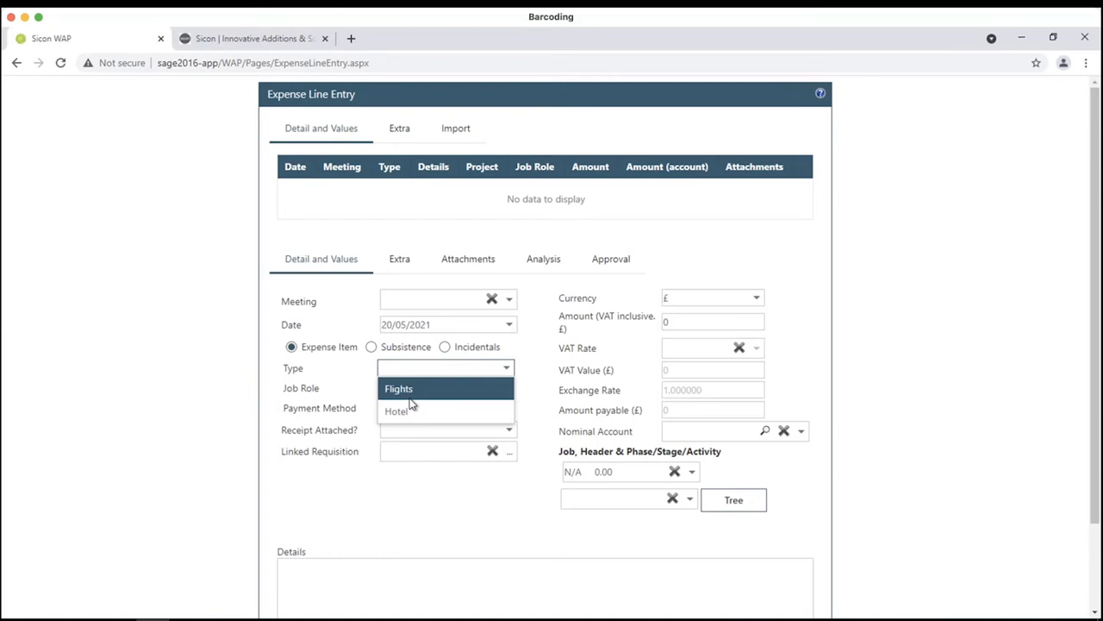
pyautogui.click(463, 410)
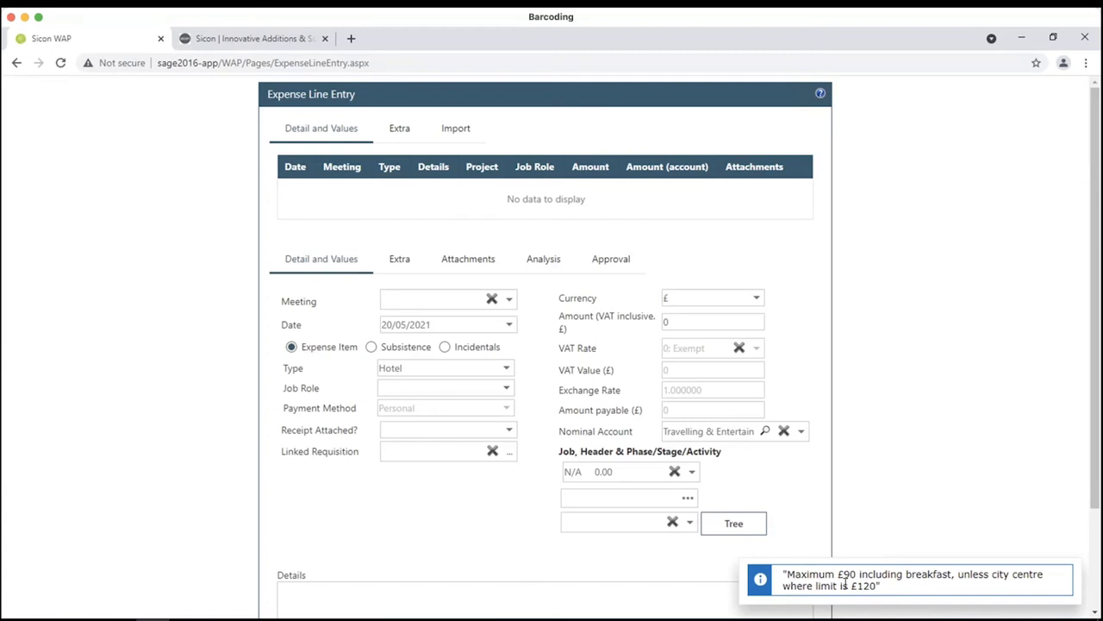
pyautogui.click(509, 327)
pyautogui.click(436, 463)
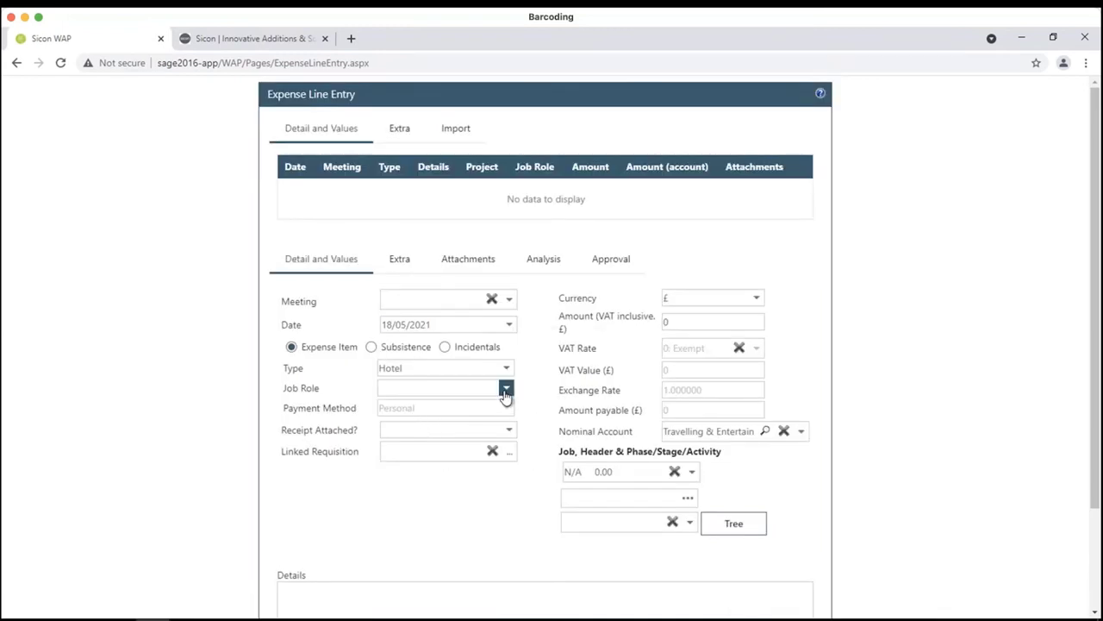
pyautogui.click(508, 429)
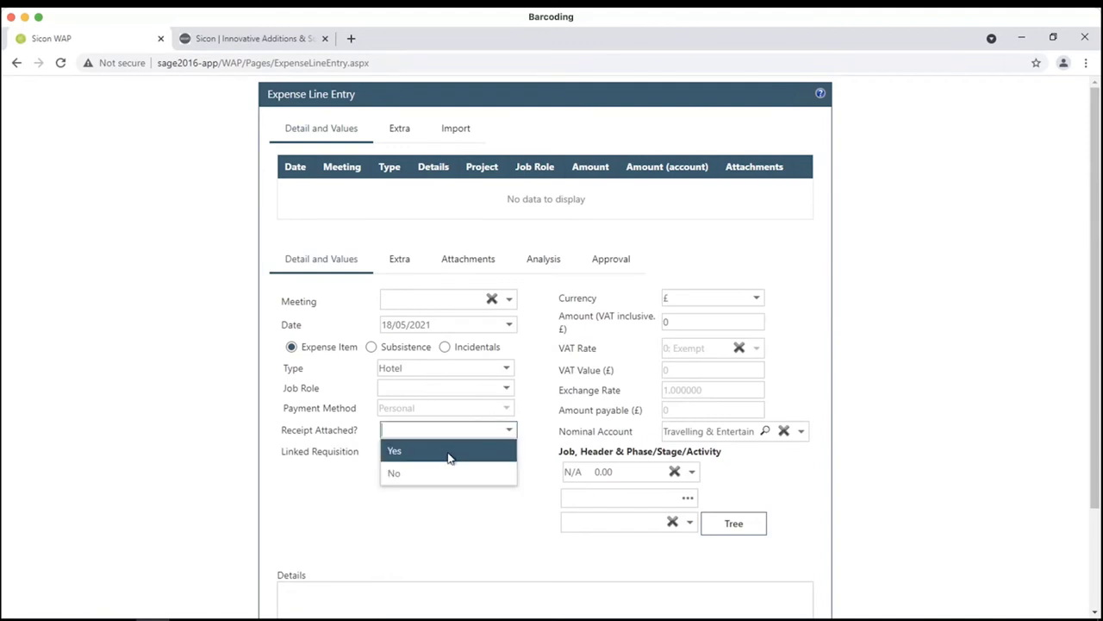
pyautogui.click(446, 458)
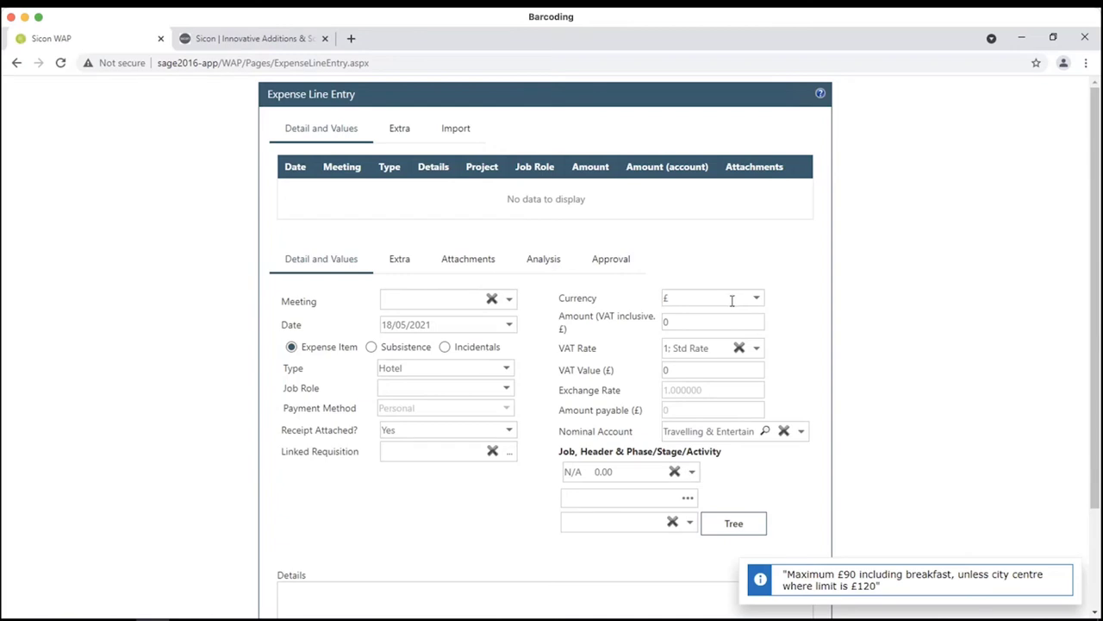
# - Set the amount to £85 and assign the Dublin Hotel Project job with the Pre-Tender Work activity
pyautogui.click(725, 321)
pyautogui.write('85')
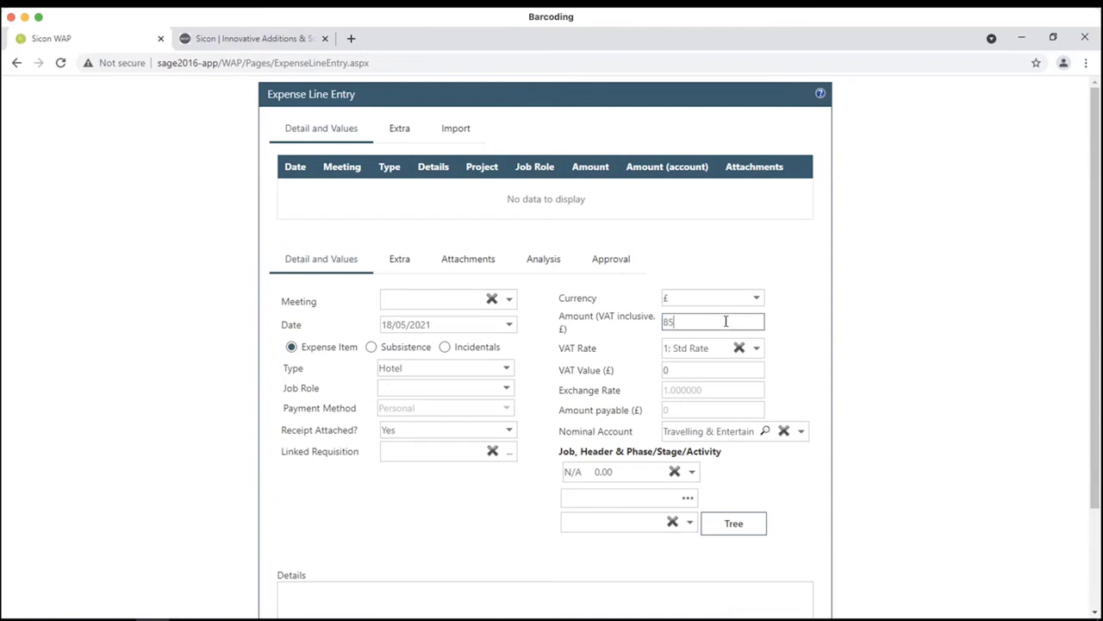
pyautogui.press('Tab')
pyautogui.click(691, 473)
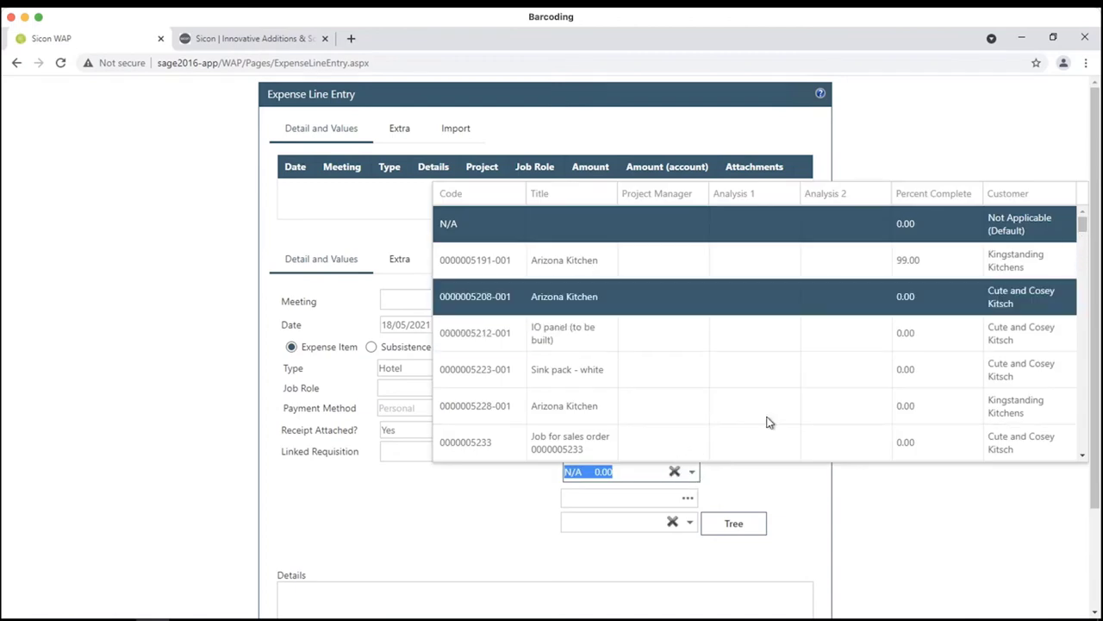
pyautogui.click(660, 479)
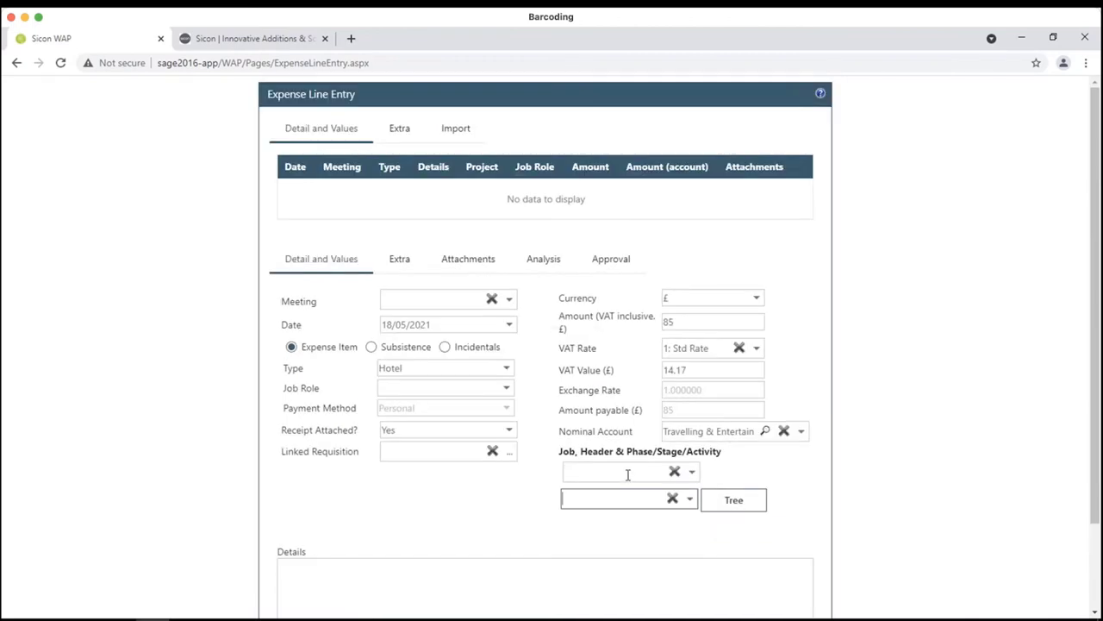
pyautogui.click(628, 475)
pyautogui.write('dubl')
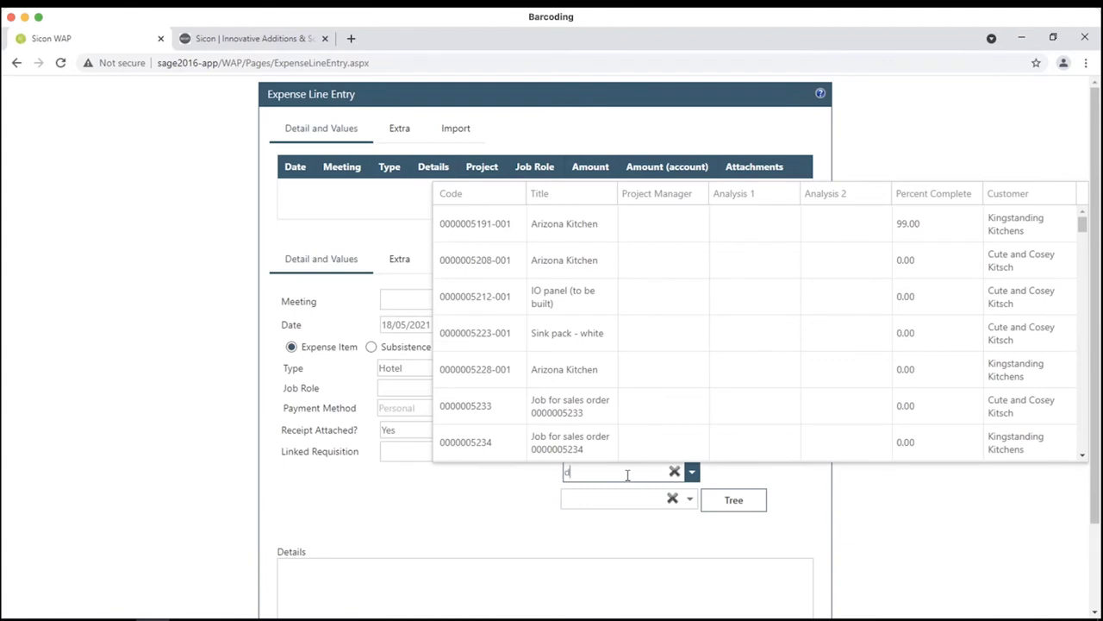
pyautogui.click(582, 518)
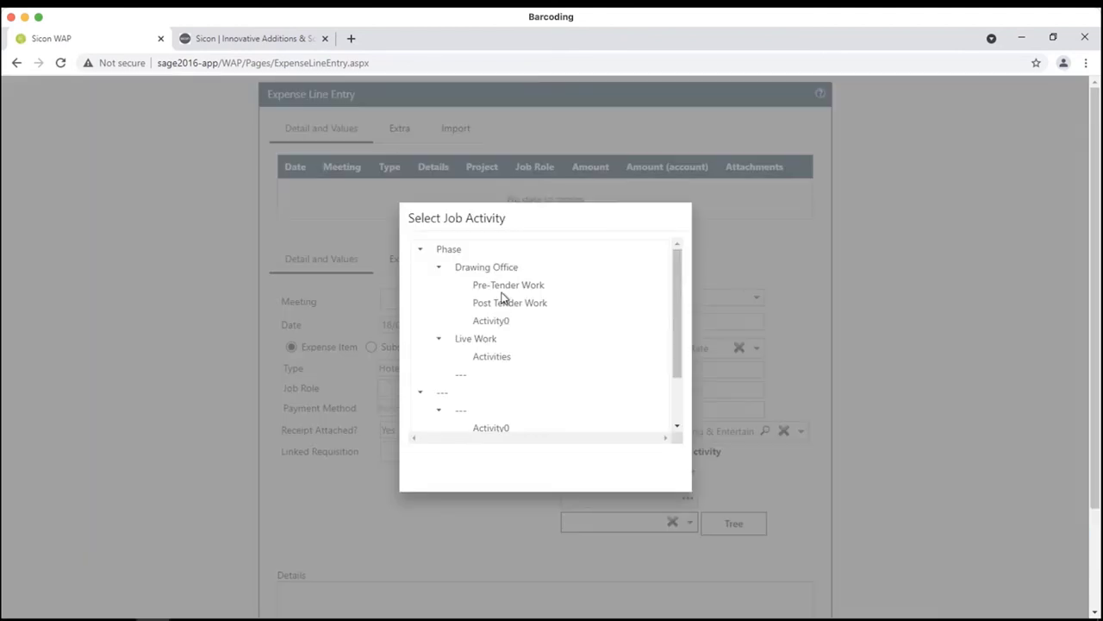
pyautogui.click(505, 286)
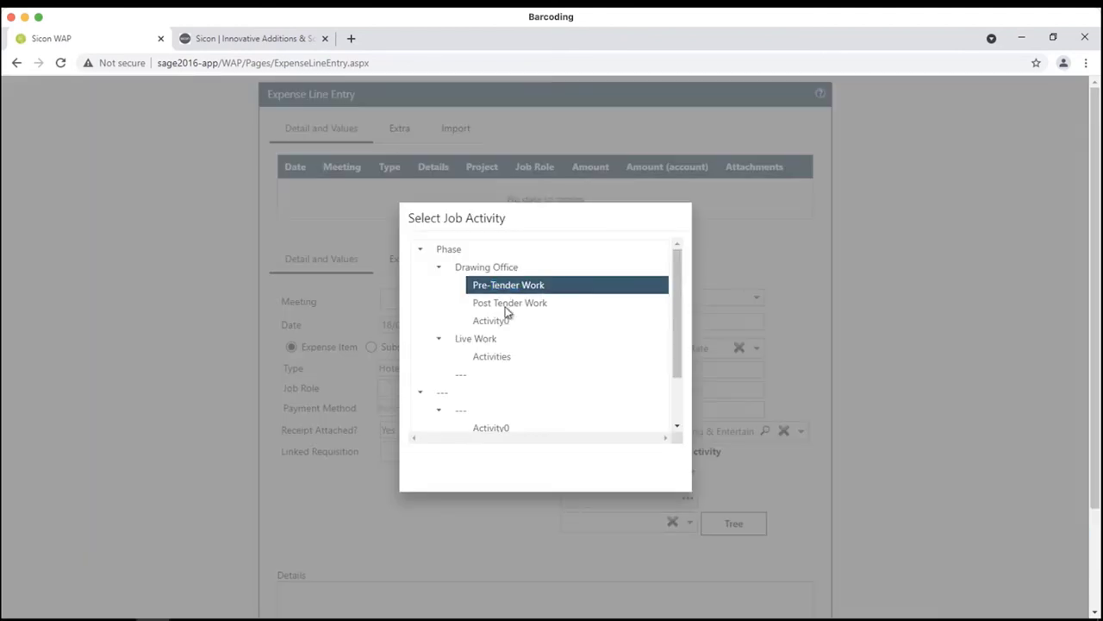
# - Choose Expense as the project item and describe the line as 'Overnight stay for meeting'
pyautogui.click(690, 523)
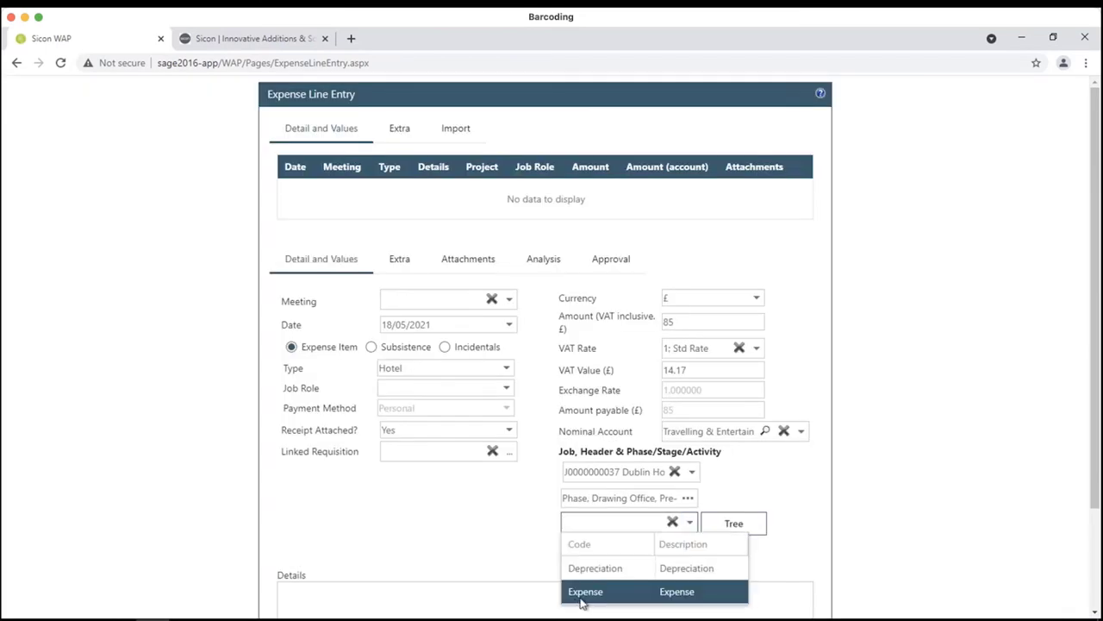
pyautogui.click(585, 592)
pyautogui.click(387, 591)
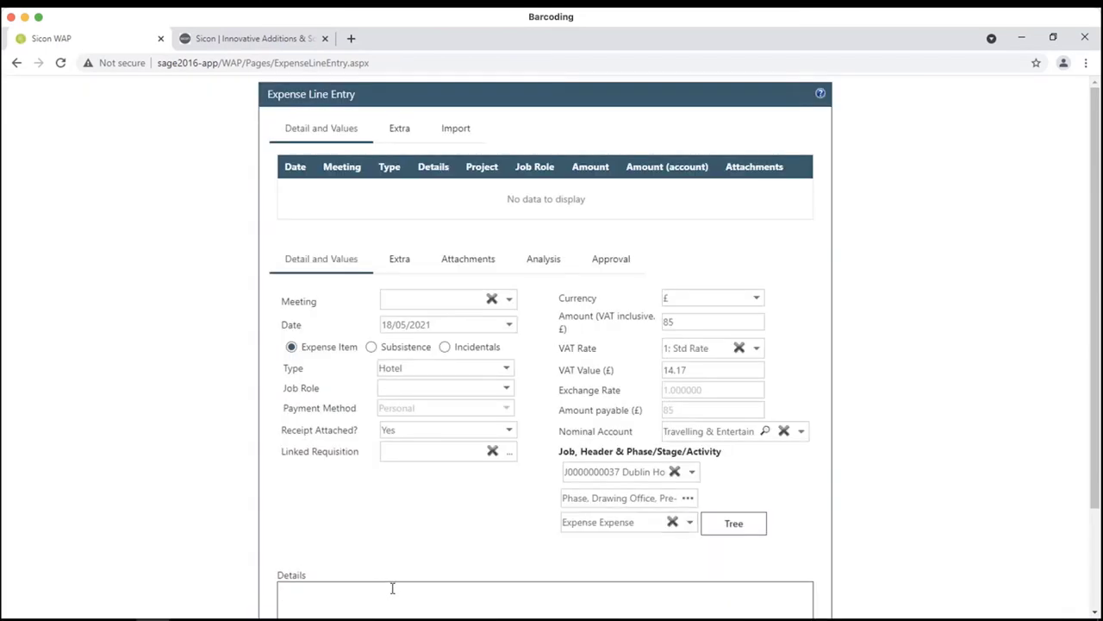
pyautogui.write('Overnight stay for meeting')
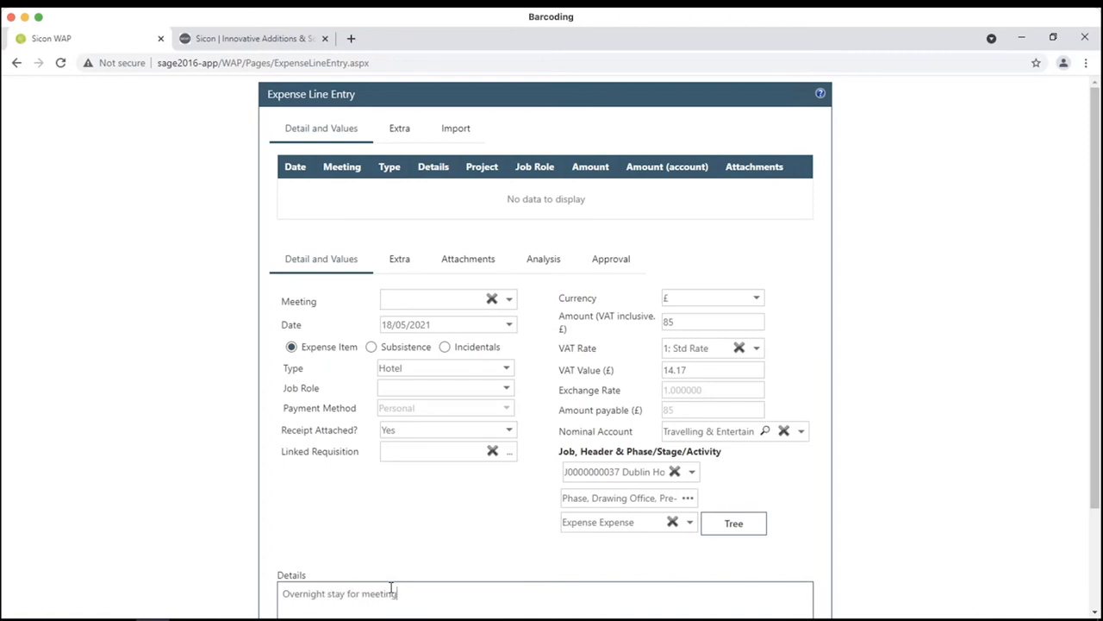
pyautogui.click(402, 258)
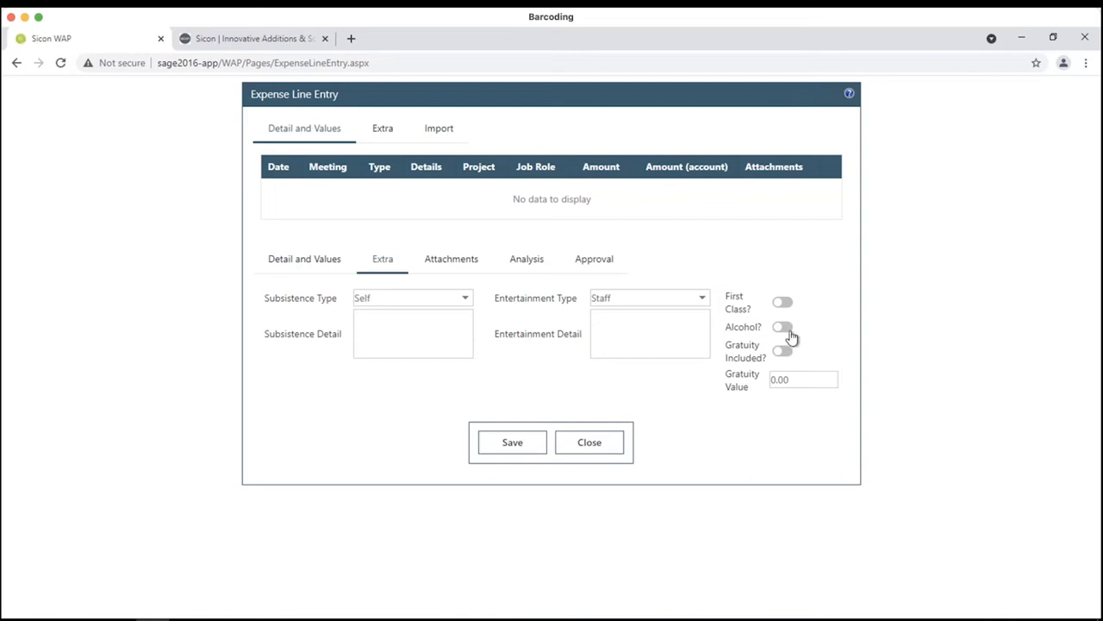
# - Attach 'ACS_ESPRESSO - Product Specification.pdf' from the email to the hotel line and save it
pyautogui.click(451, 272)
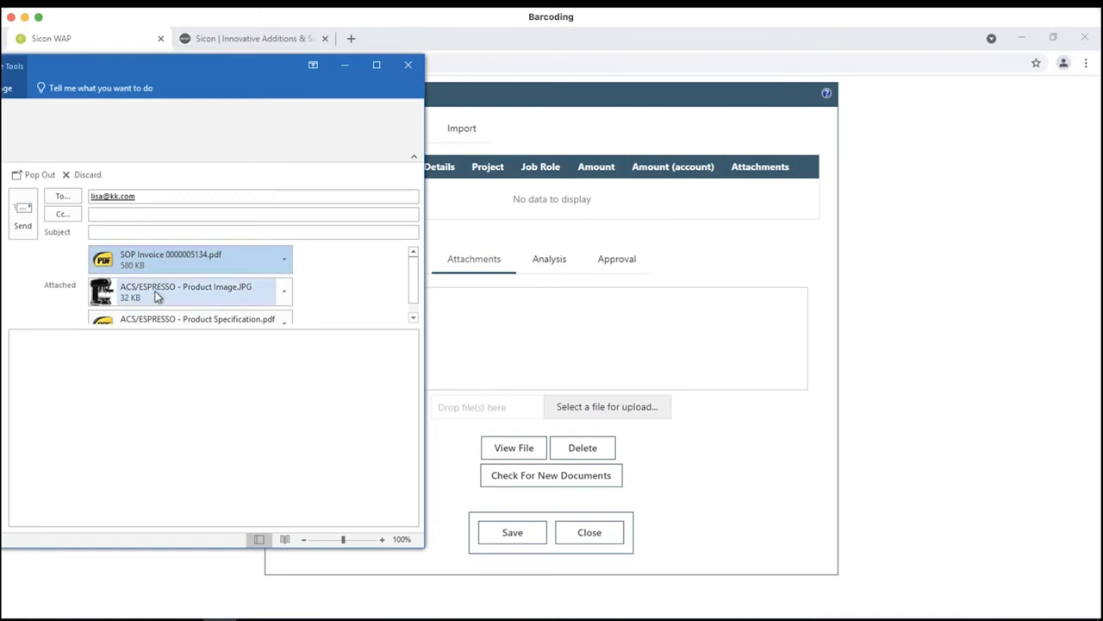
pyautogui.moveTo(152, 320); pyautogui.dragTo(531, 409)
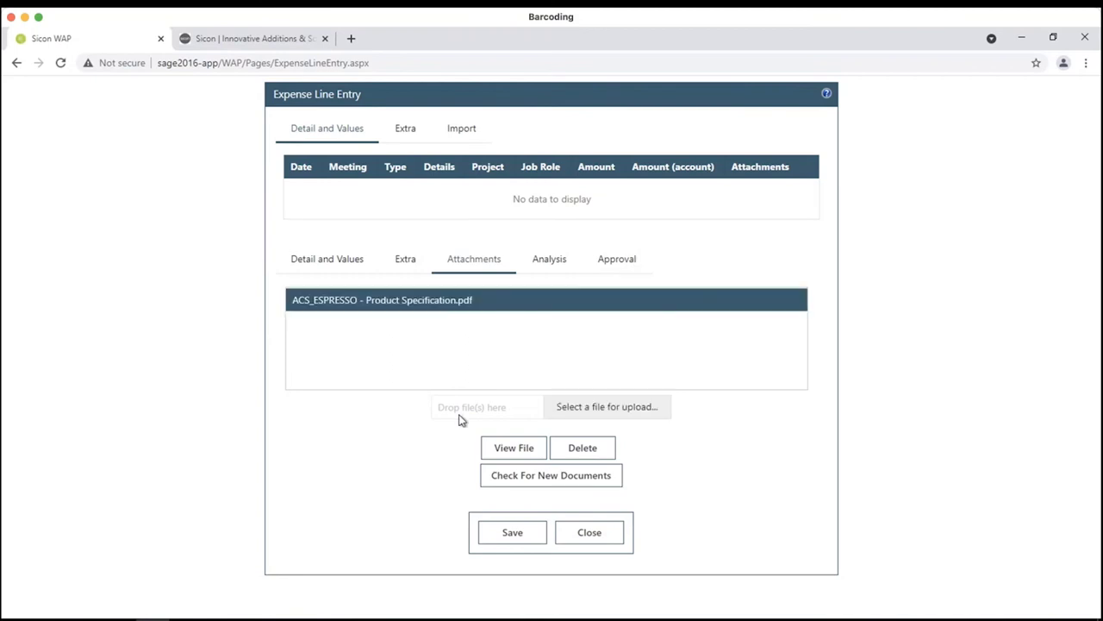
pyautogui.click(506, 542)
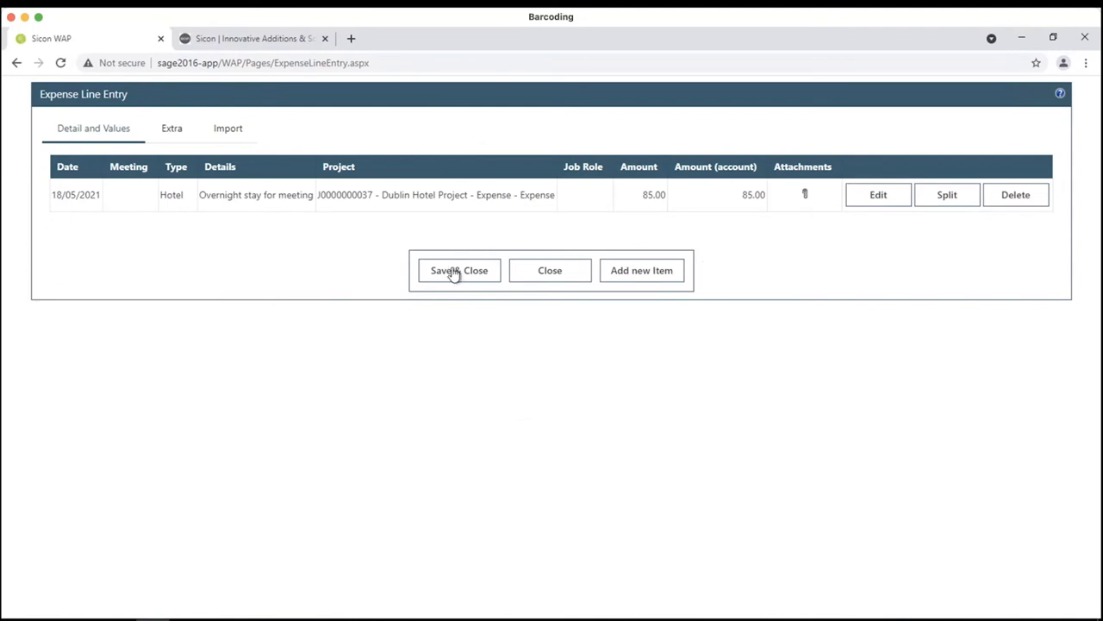
# - Save and close the line entry to show hotel line E1 (85.00) and mileage M1, totalling 111.63
pyautogui.click(454, 274)
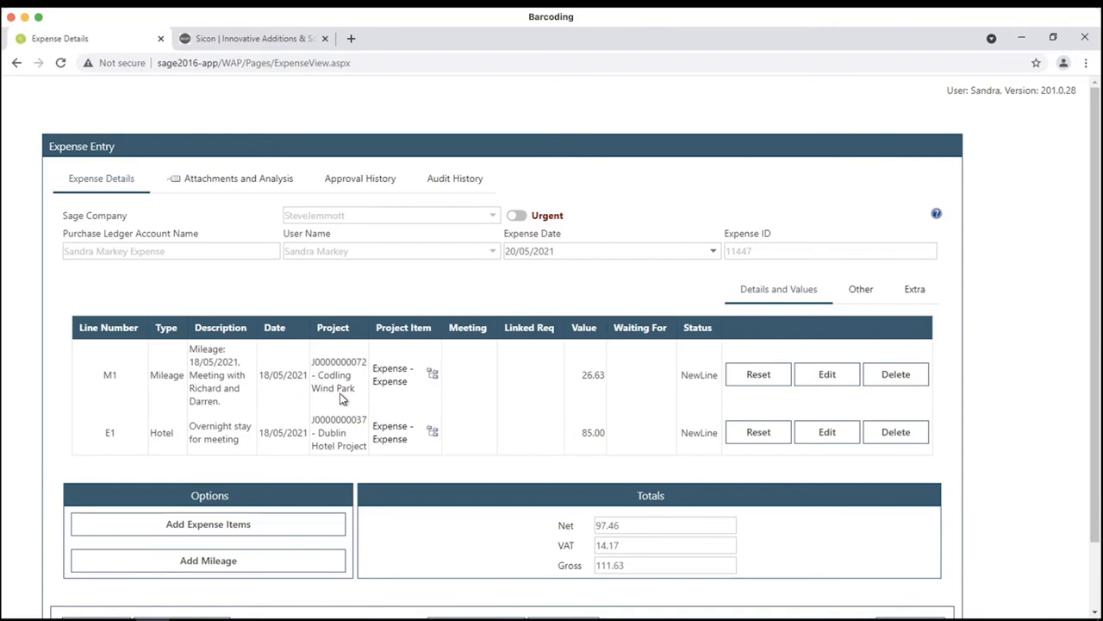
# - Save and submit expense claim 11447, then close it to return to the expenses list
pyautogui.scroll(-2, 389, 372)
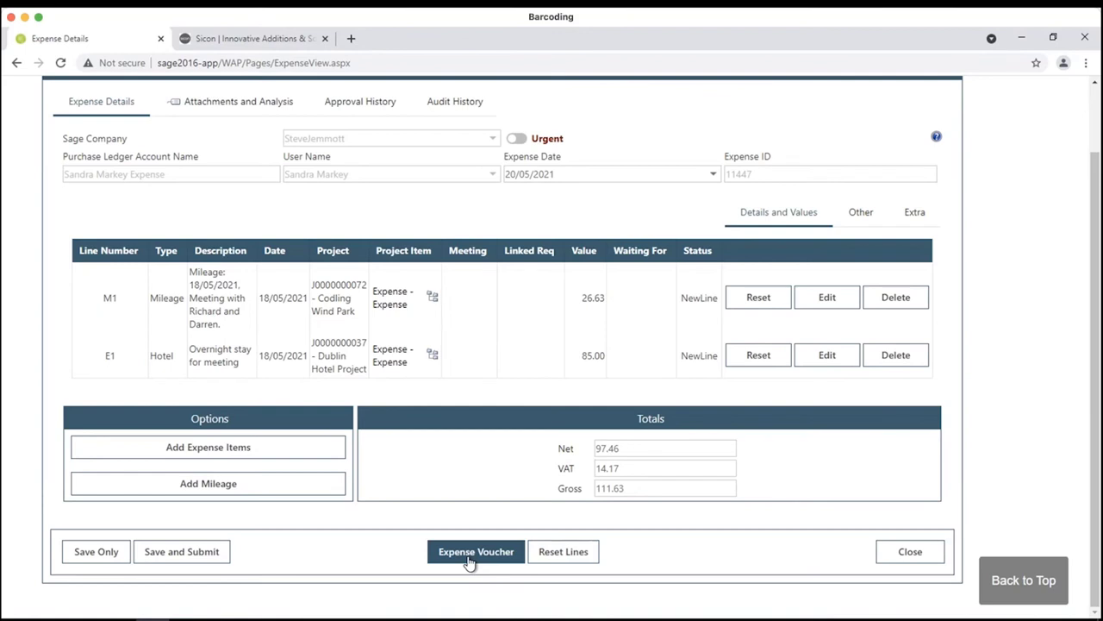
pyautogui.click(220, 556)
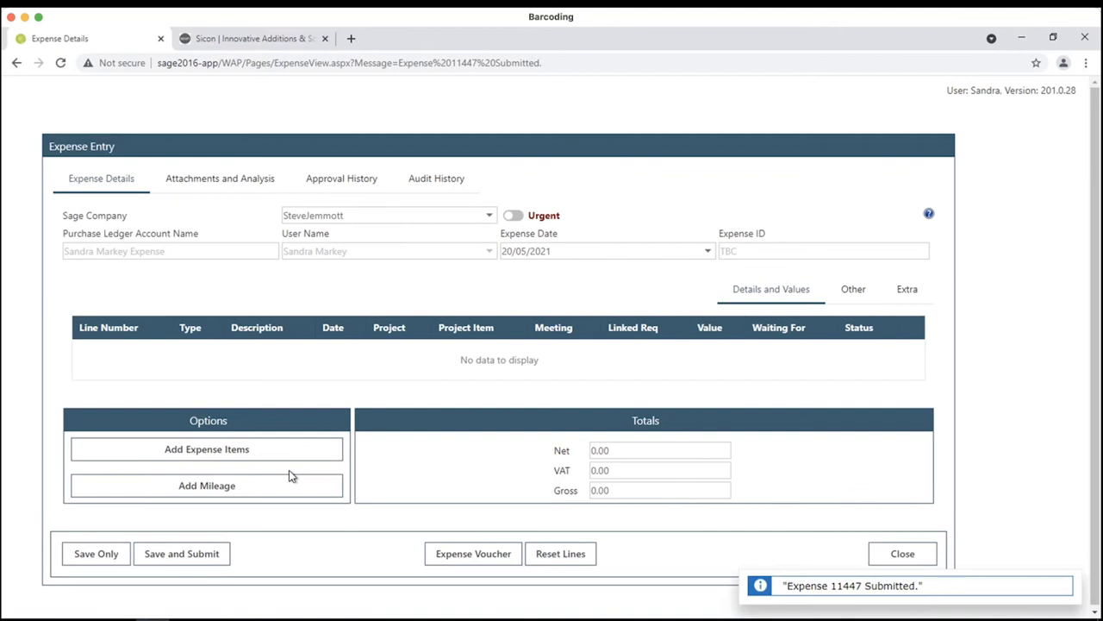
pyautogui.click(910, 550)
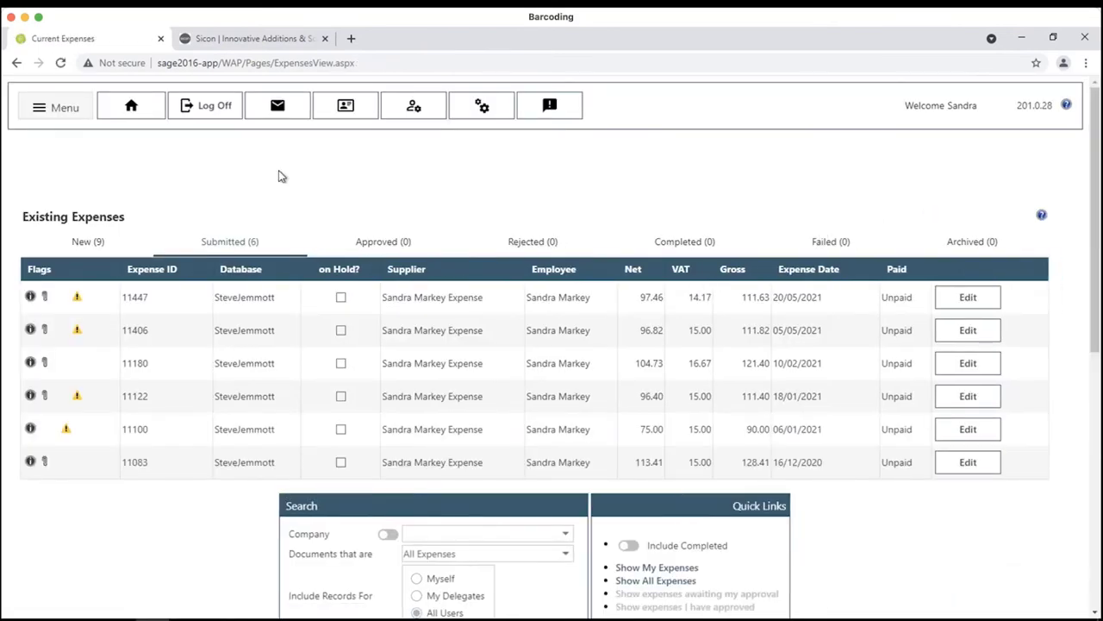
# - Log off WAP and start signing back in with the approver's username
pyautogui.click(207, 114)
pyautogui.click(612, 140)
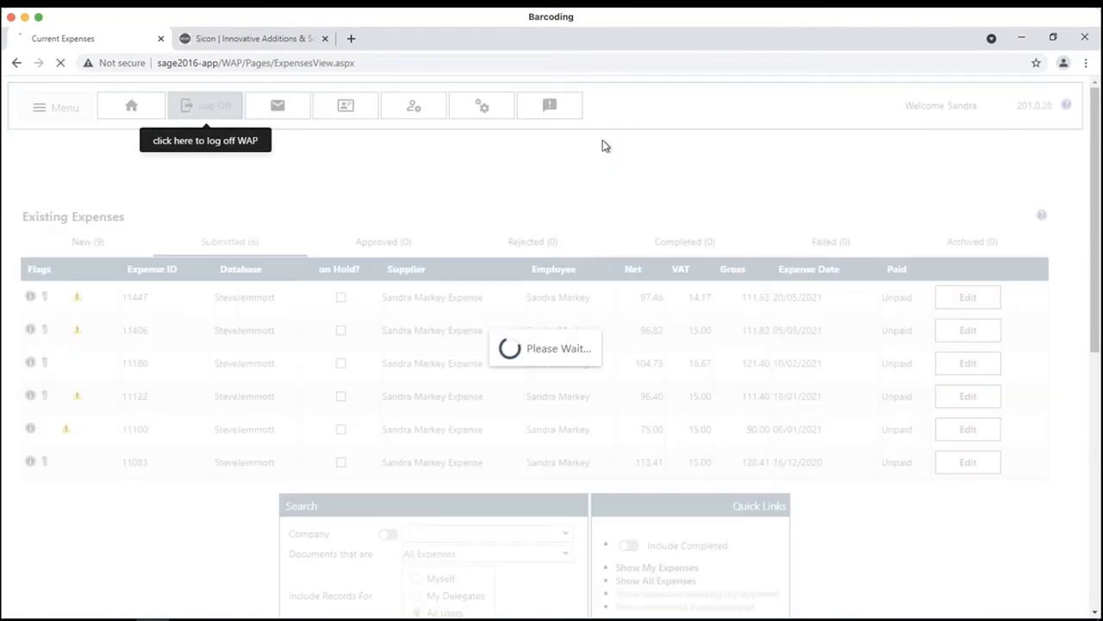
pyautogui.click(582, 276)
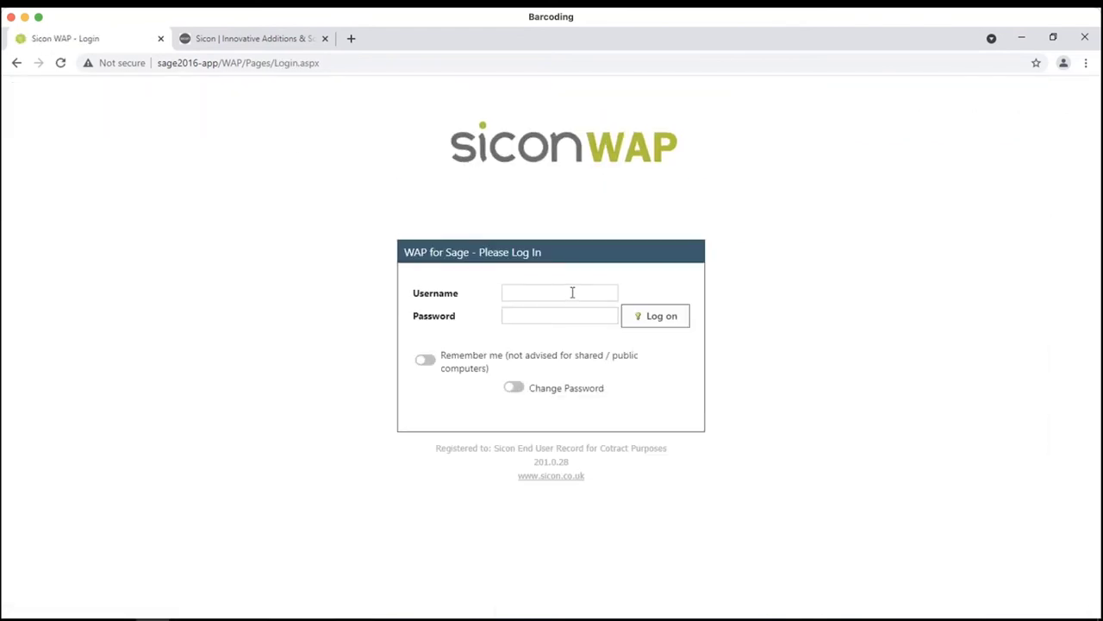
pyautogui.click(571, 292)
pyautogui.write('corie')
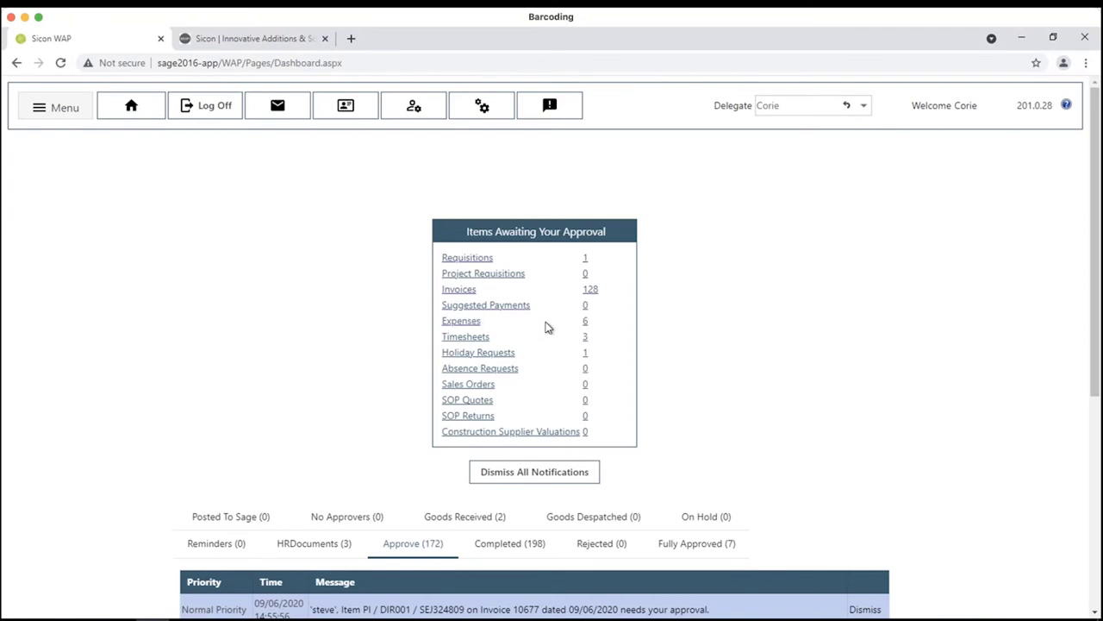
# - Open expenses awaiting approval, expand claim 11447 and read the mileage line's journey detail
pyautogui.click(34, 119)
pyautogui.moveTo(69, 242)
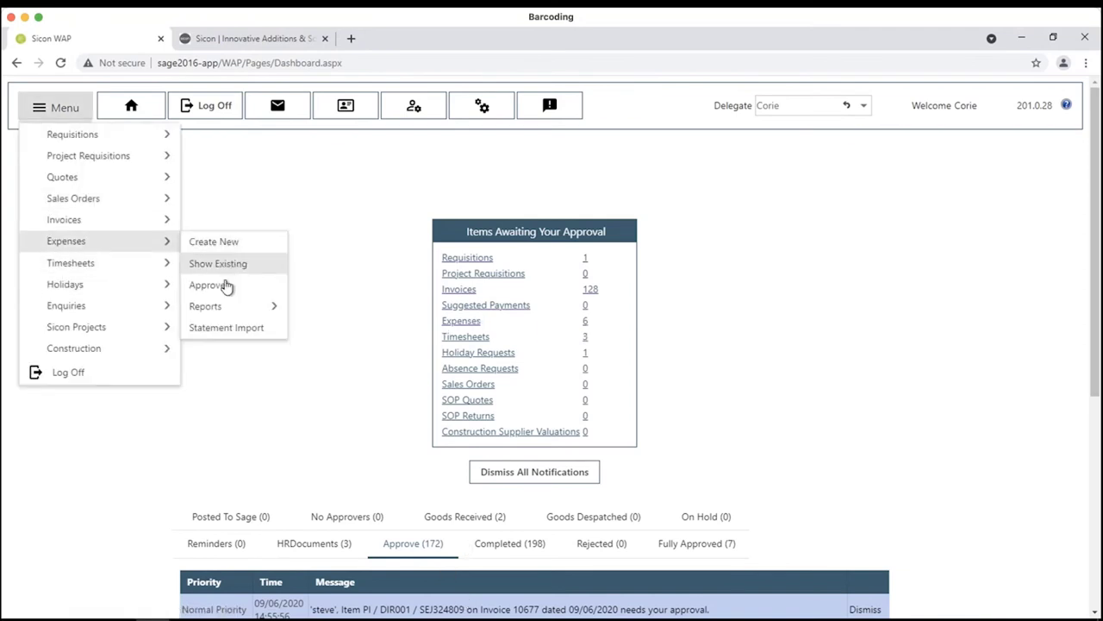
pyautogui.click(220, 262)
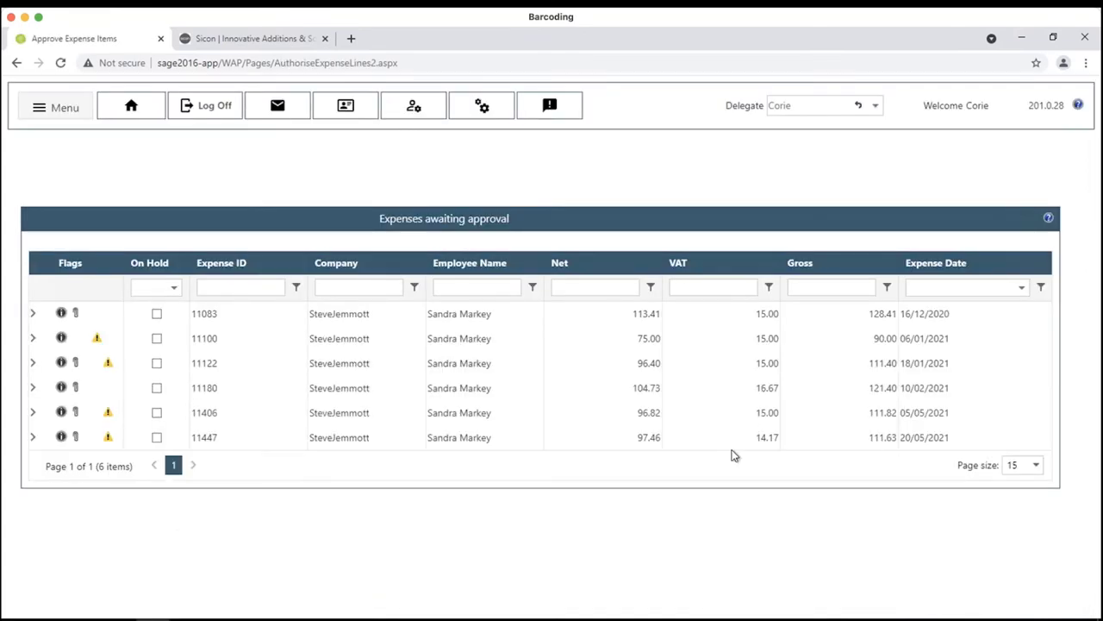
pyautogui.click(34, 440)
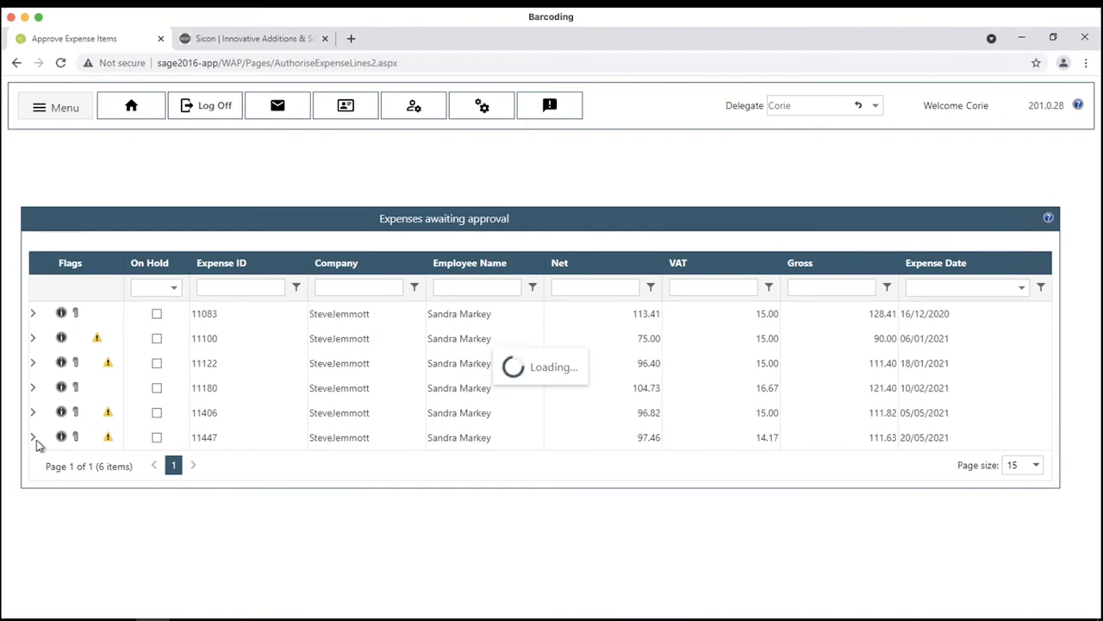
pyautogui.scroll(-2, 178, 467)
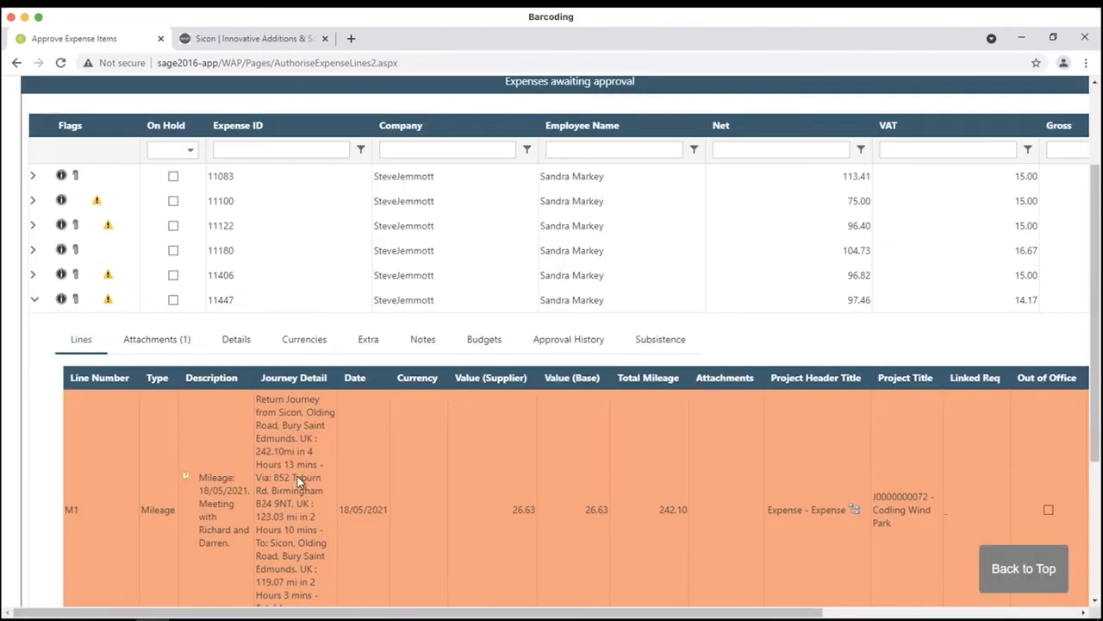
pyautogui.scroll(-2, 298, 476)
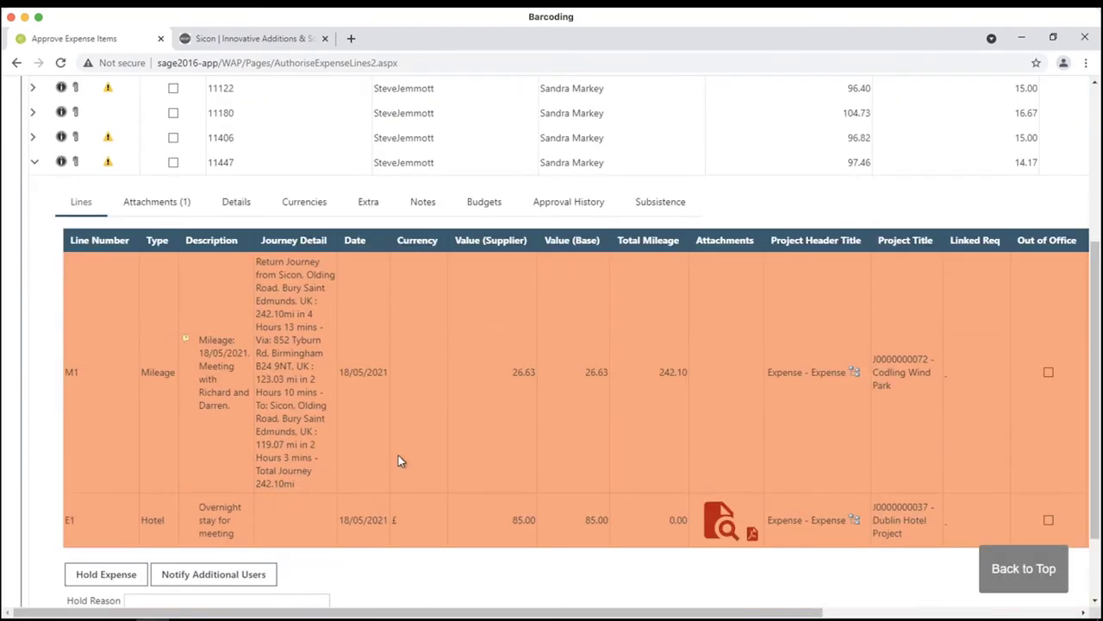
pyautogui.click(186, 337)
# - Review the hotel line's attached PDF and the claim's nominal, tax and currency details
pyautogui.click(721, 520)
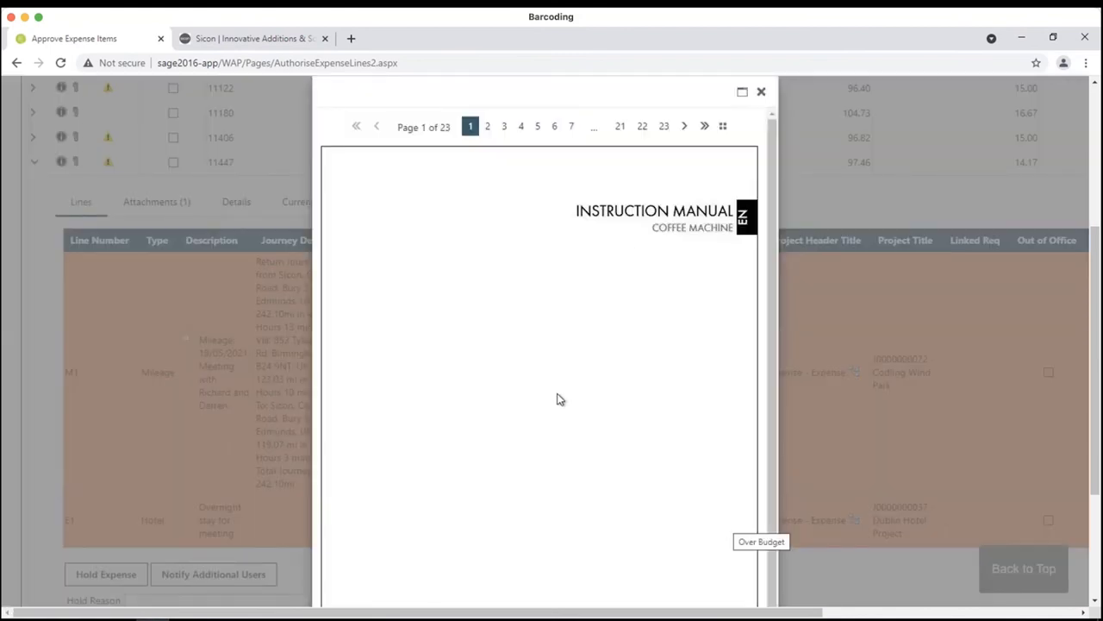
pyautogui.scroll(-5, 558, 399)
pyautogui.click(812, 401)
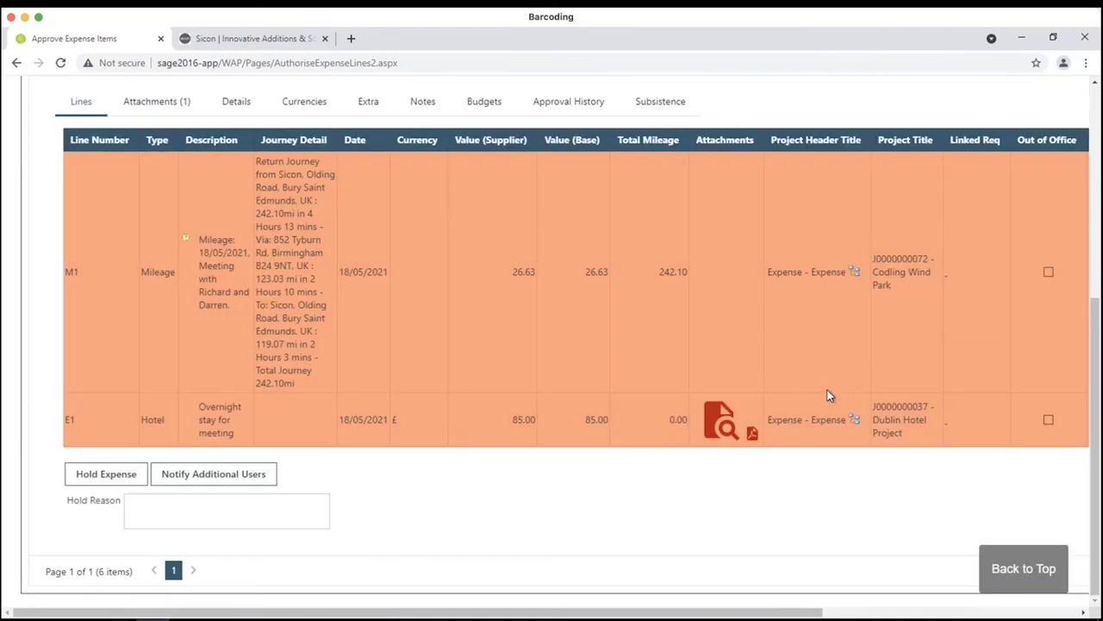
pyautogui.scroll(1, 789, 418)
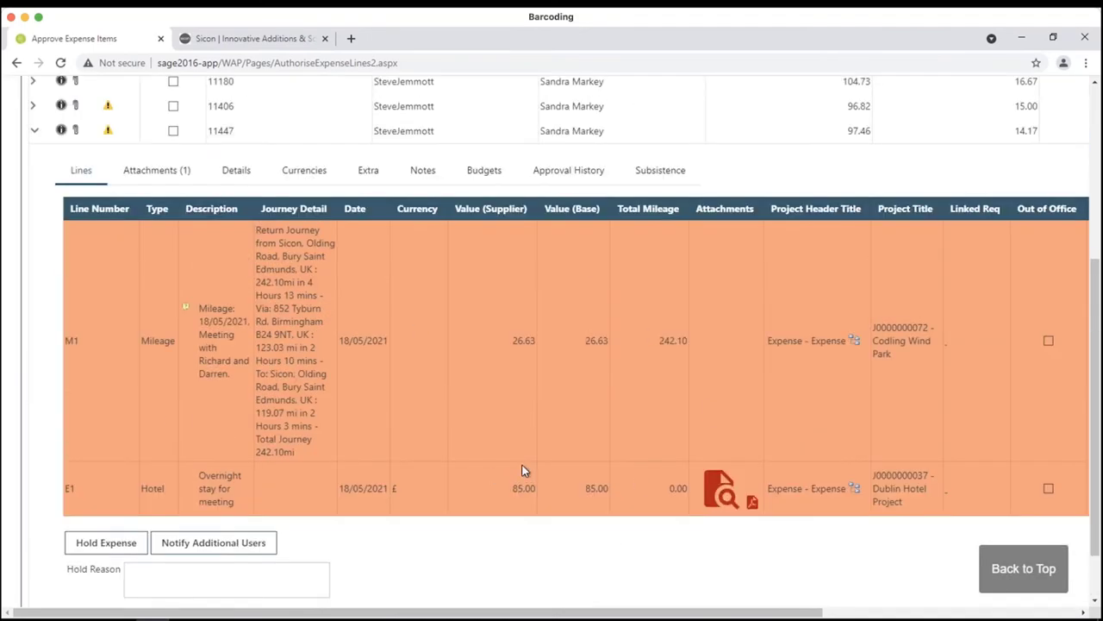
pyautogui.moveTo(523, 470)
pyautogui.click(256, 170)
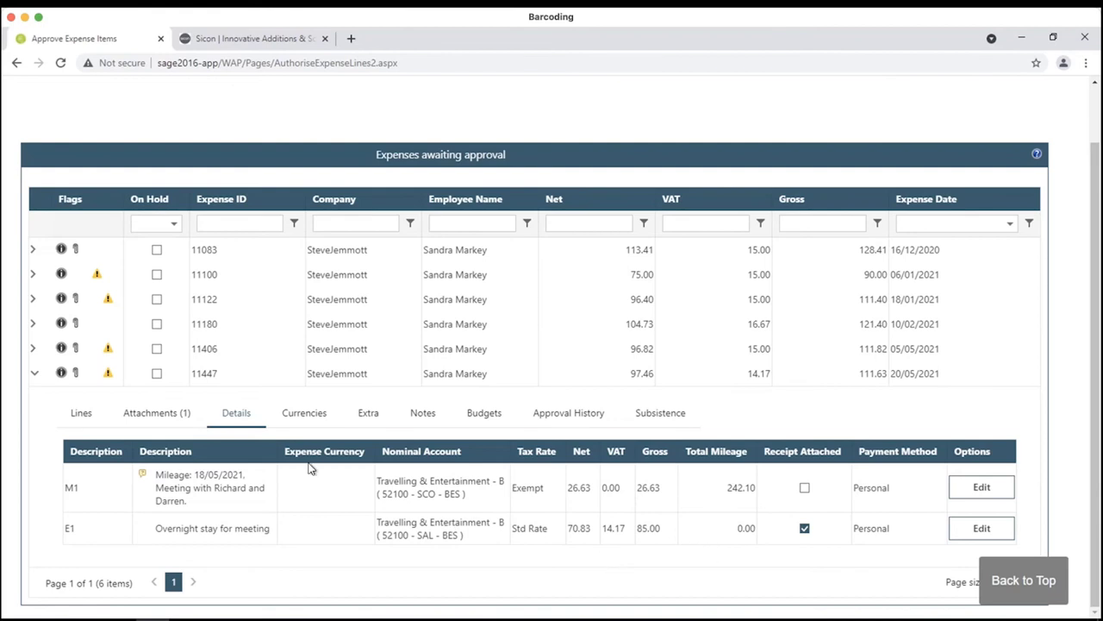
pyautogui.click(304, 412)
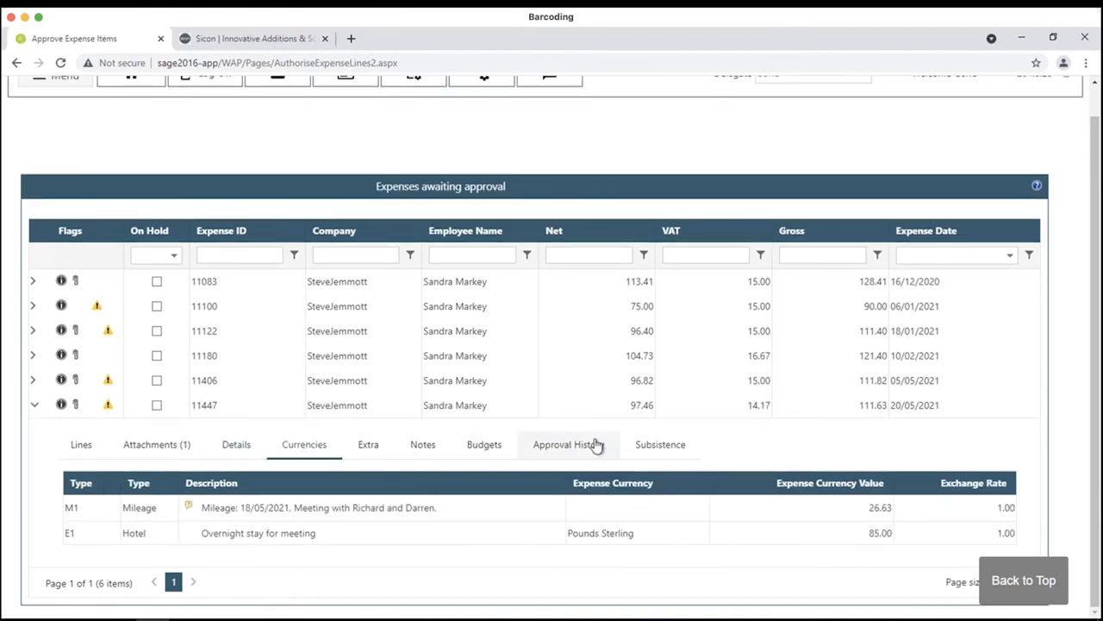
pyautogui.click(102, 442)
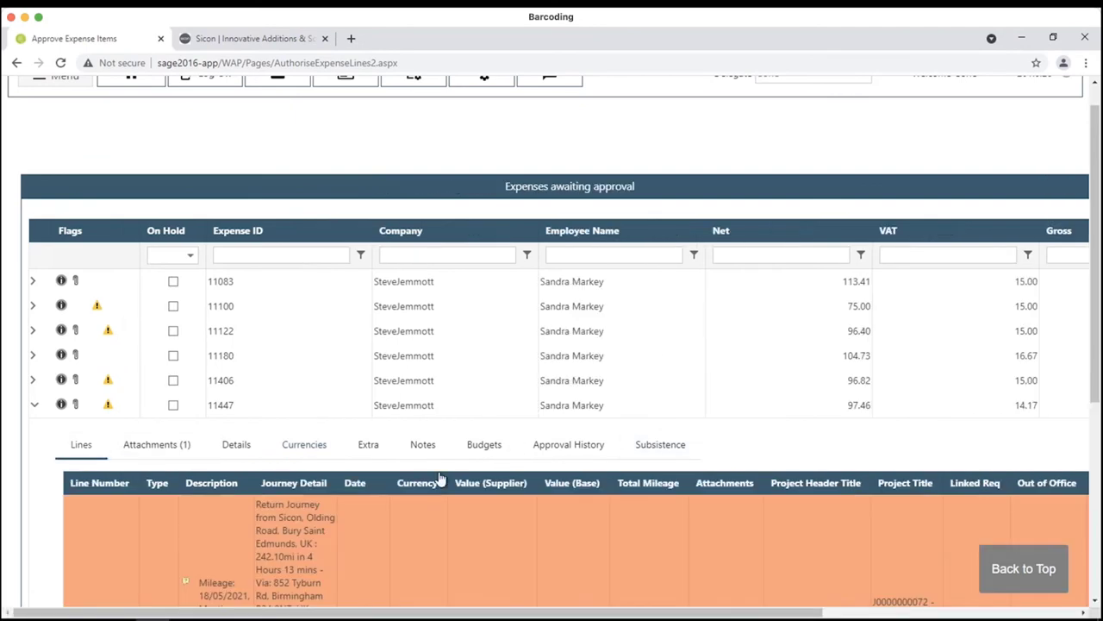
# - Approve all lines of expense 11447, then log off WAP
pyautogui.scroll(-4, 438, 478)
pyautogui.hscroll(5, 804, 617)
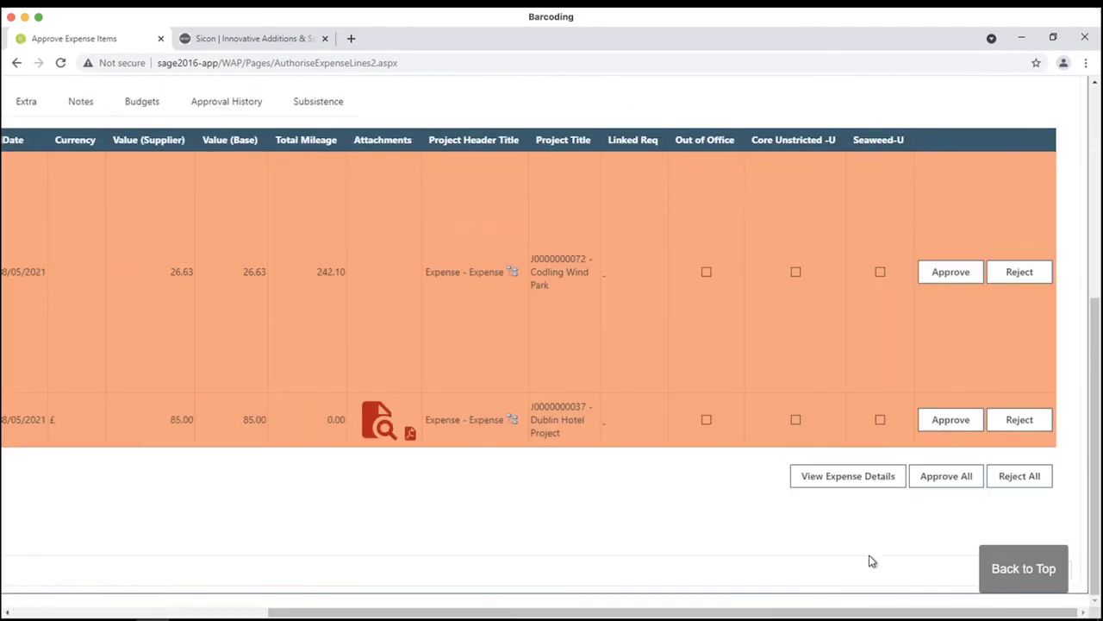
pyautogui.click(945, 480)
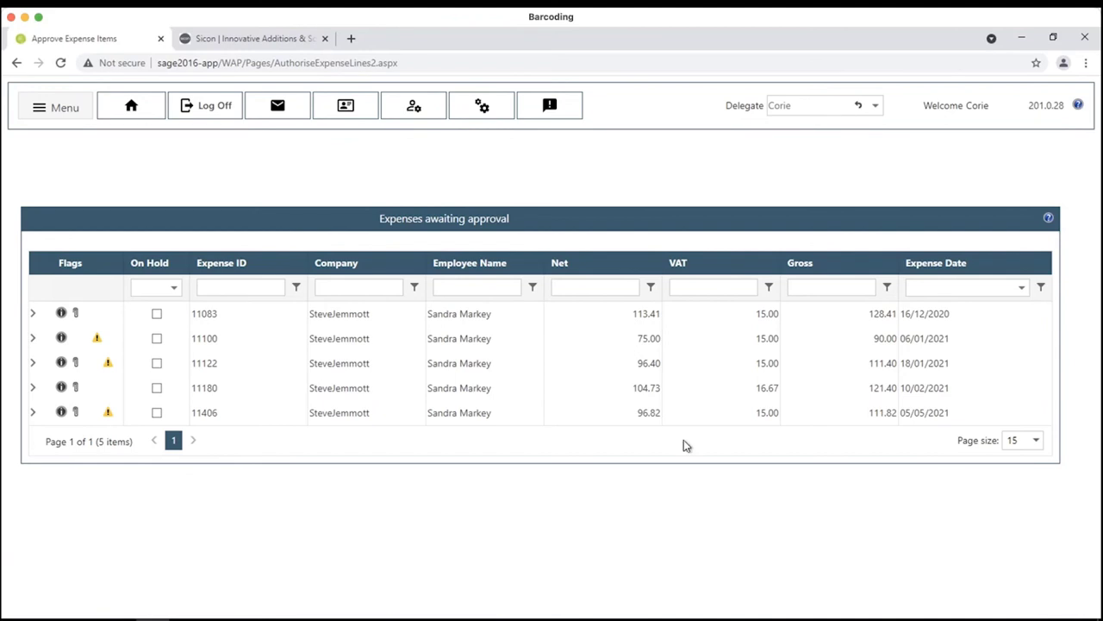
pyautogui.click(194, 107)
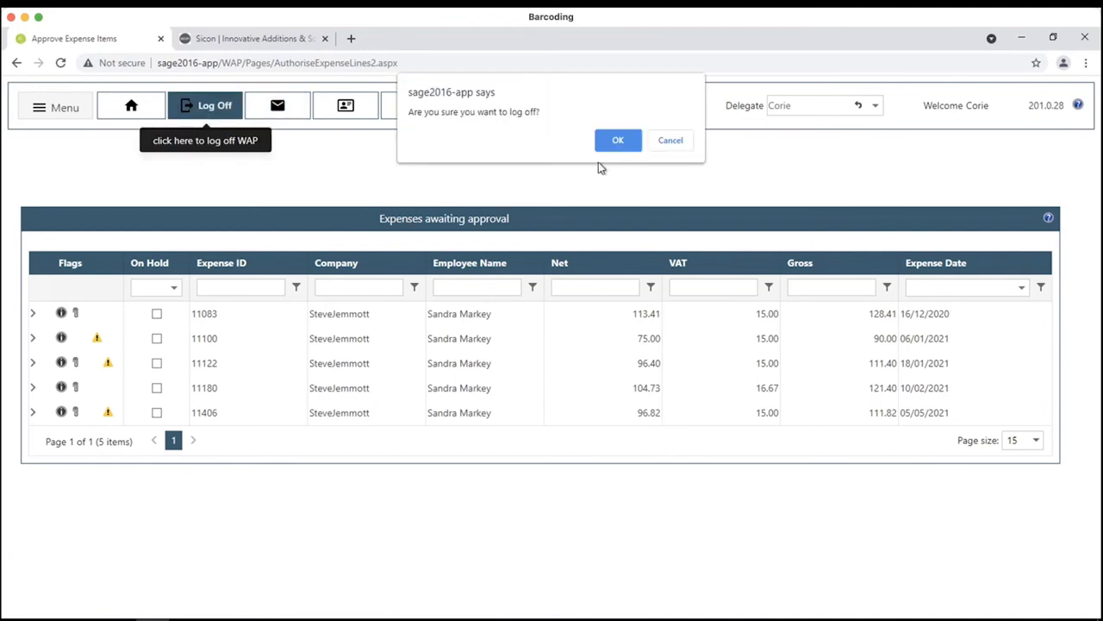
pyautogui.press('Return')
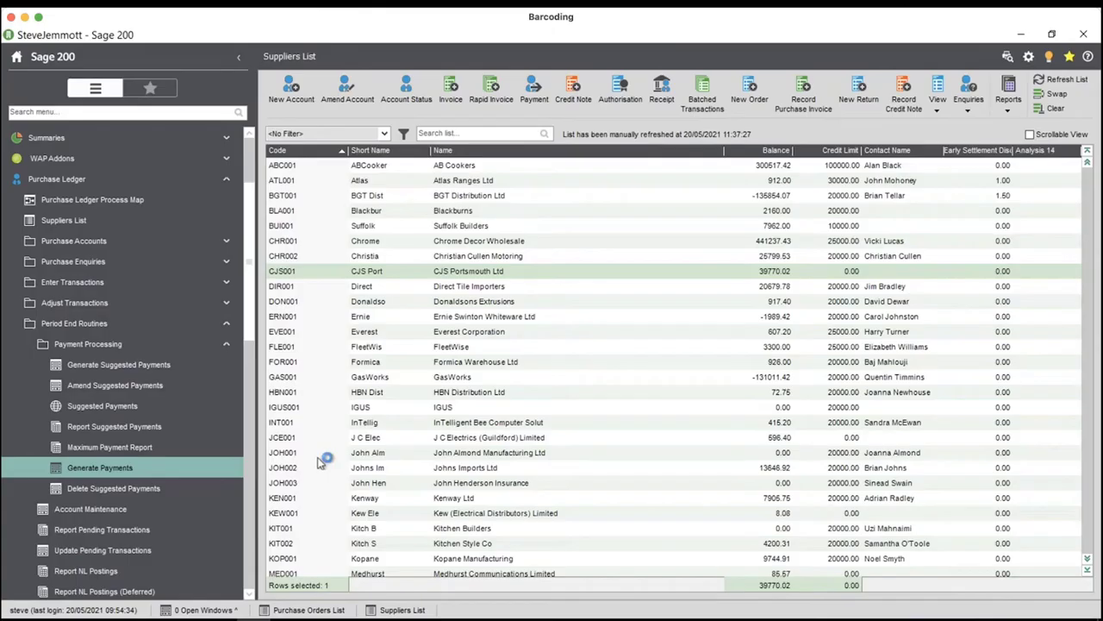
pyautogui.click(123, 220)
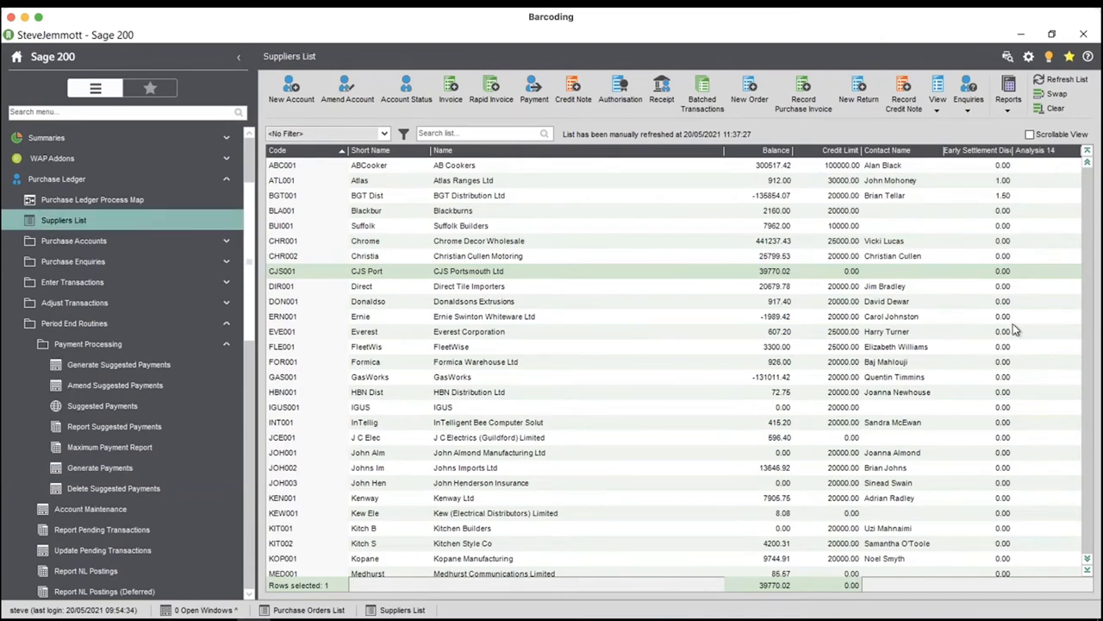
pyautogui.click(1087, 569)
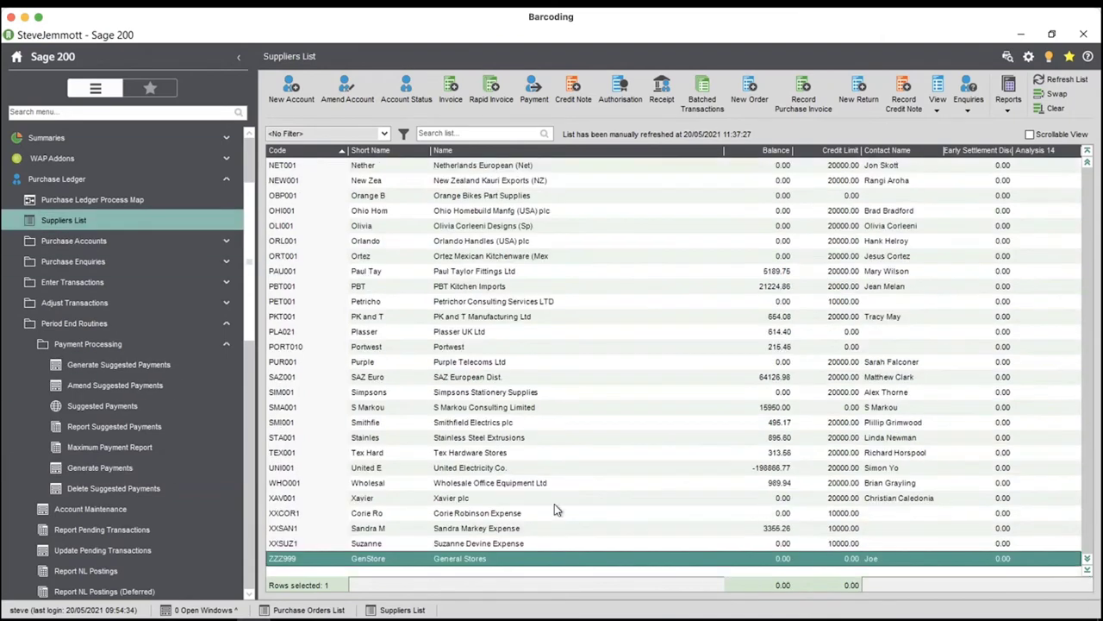
pyautogui.click(476, 530)
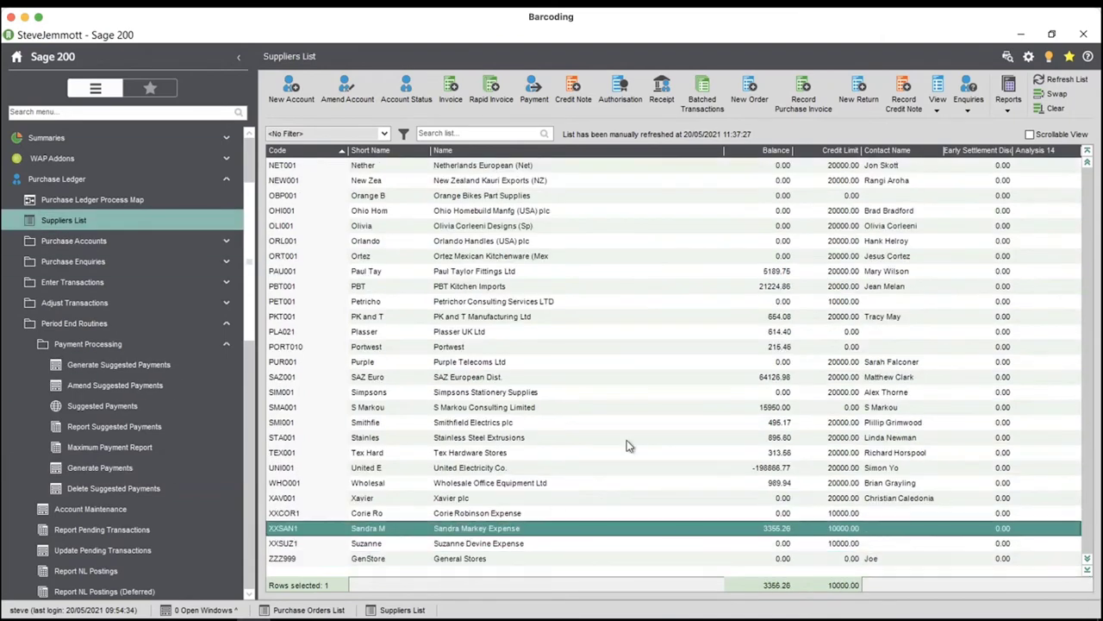
pyautogui.click(971, 107)
pyautogui.click(989, 137)
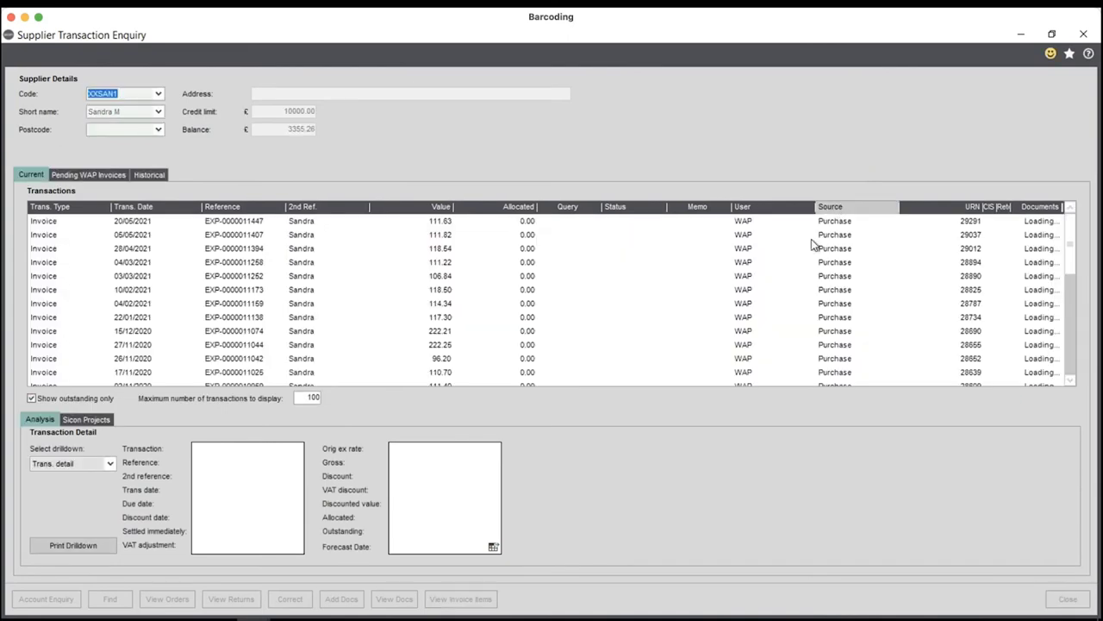
pyautogui.click(129, 223)
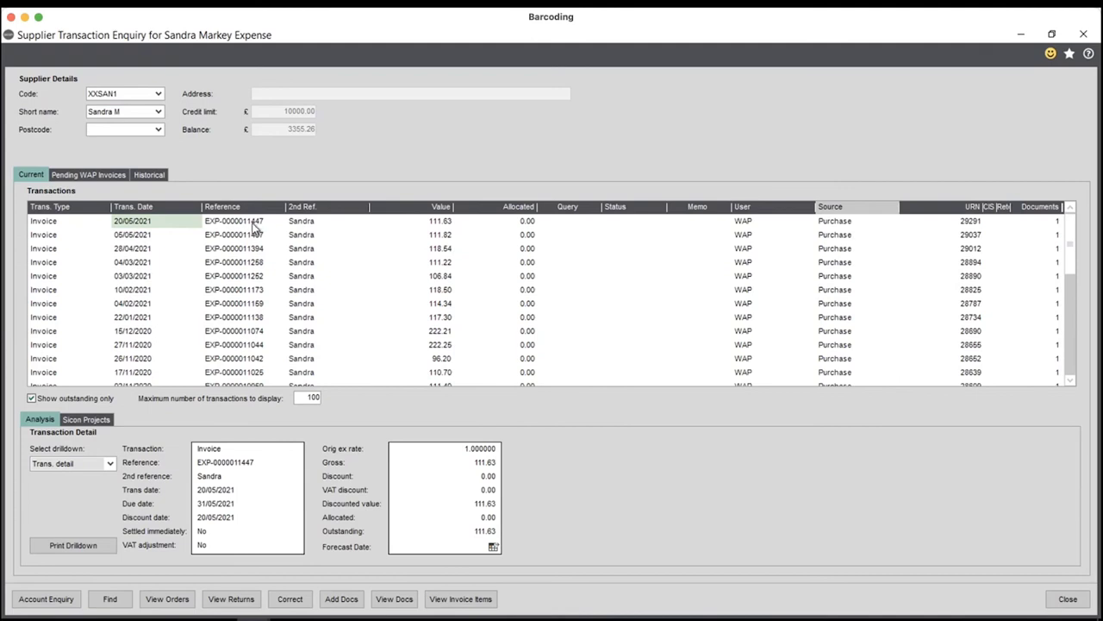
pyautogui.click(1054, 225)
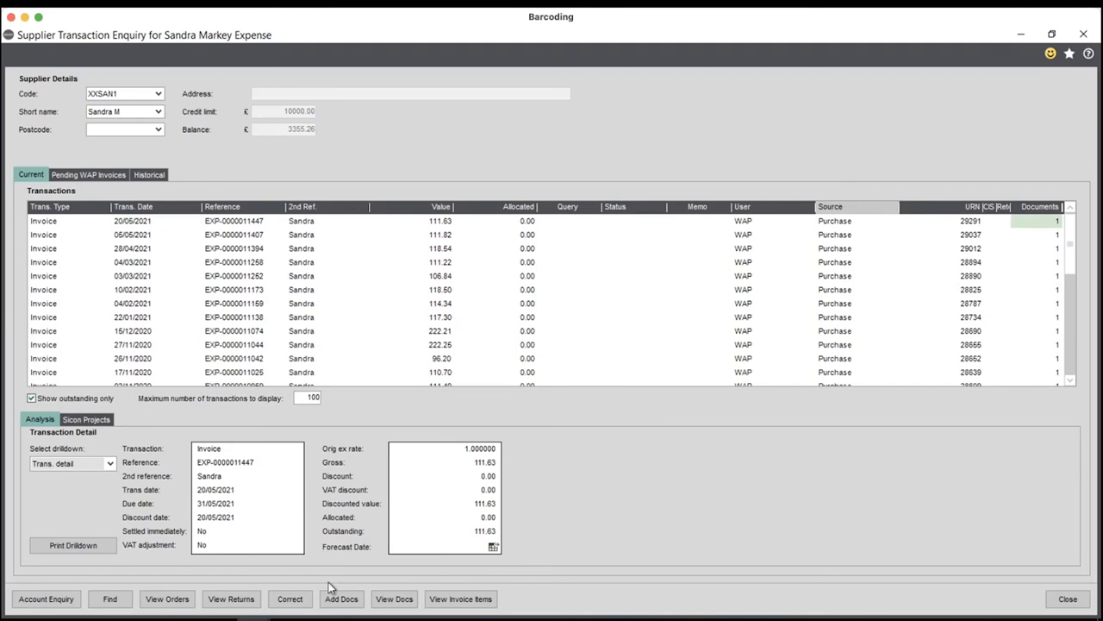
pyautogui.click(394, 599)
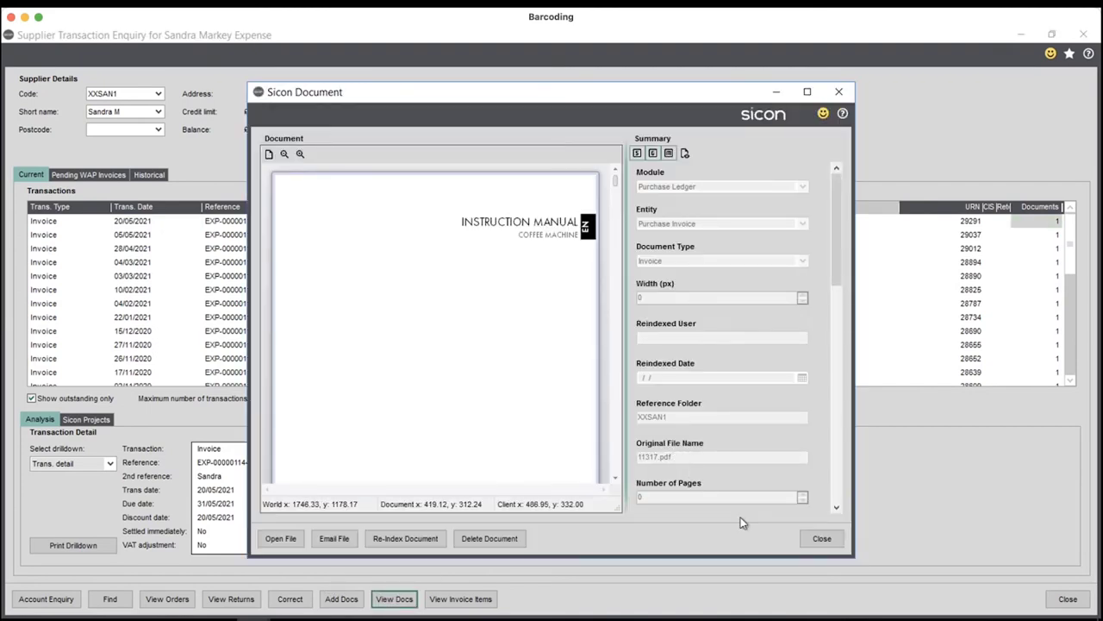
pyautogui.click(821, 541)
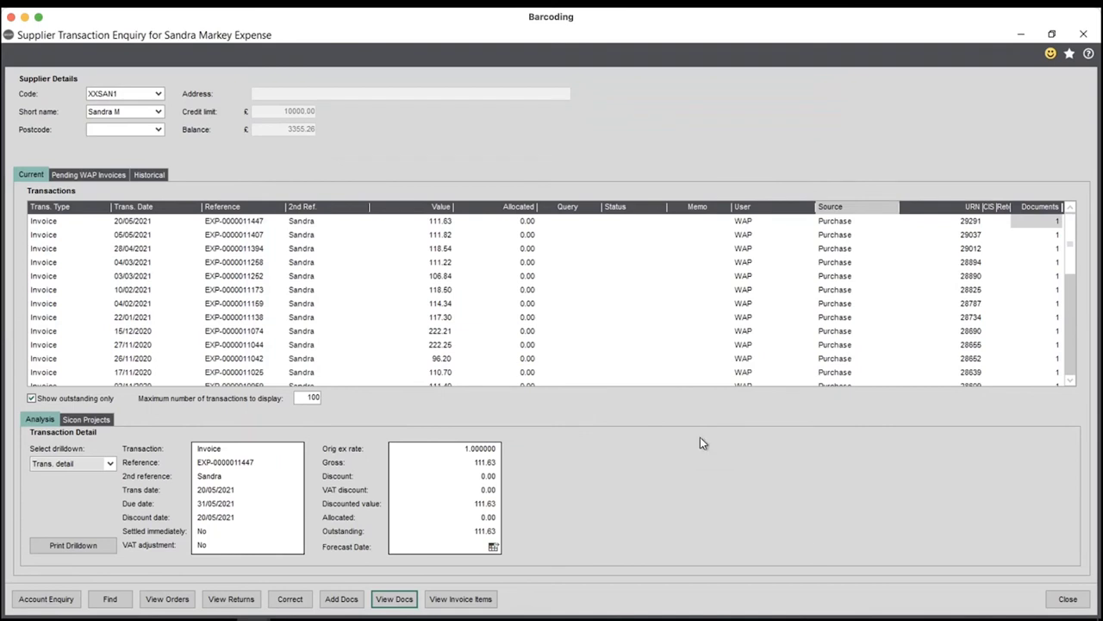
pyautogui.click(123, 222)
pyautogui.click(60, 464)
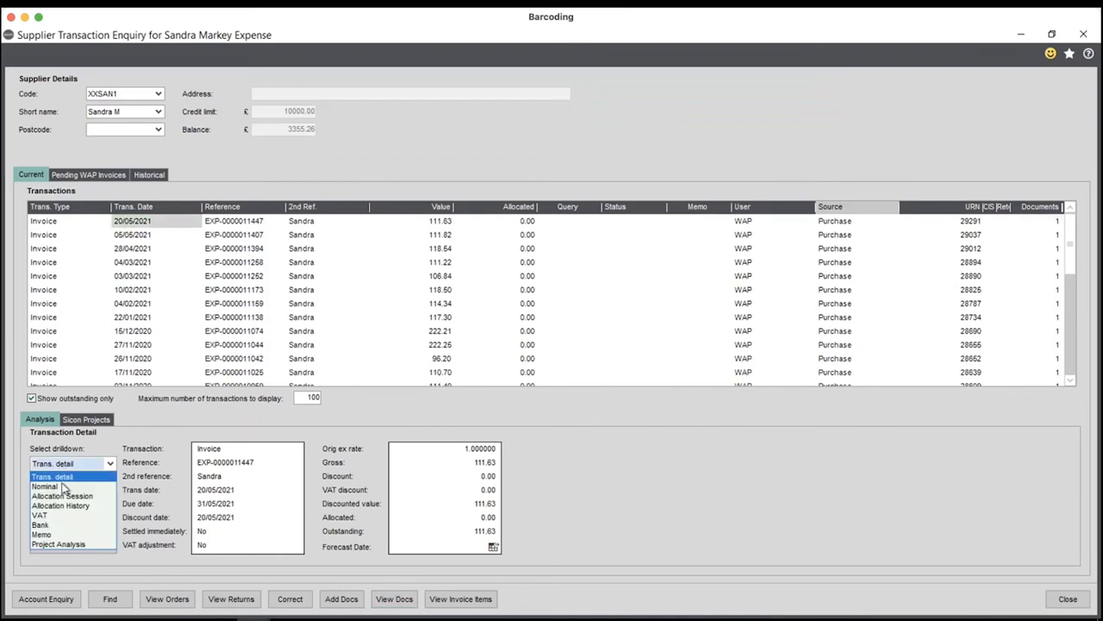
pyautogui.click(61, 485)
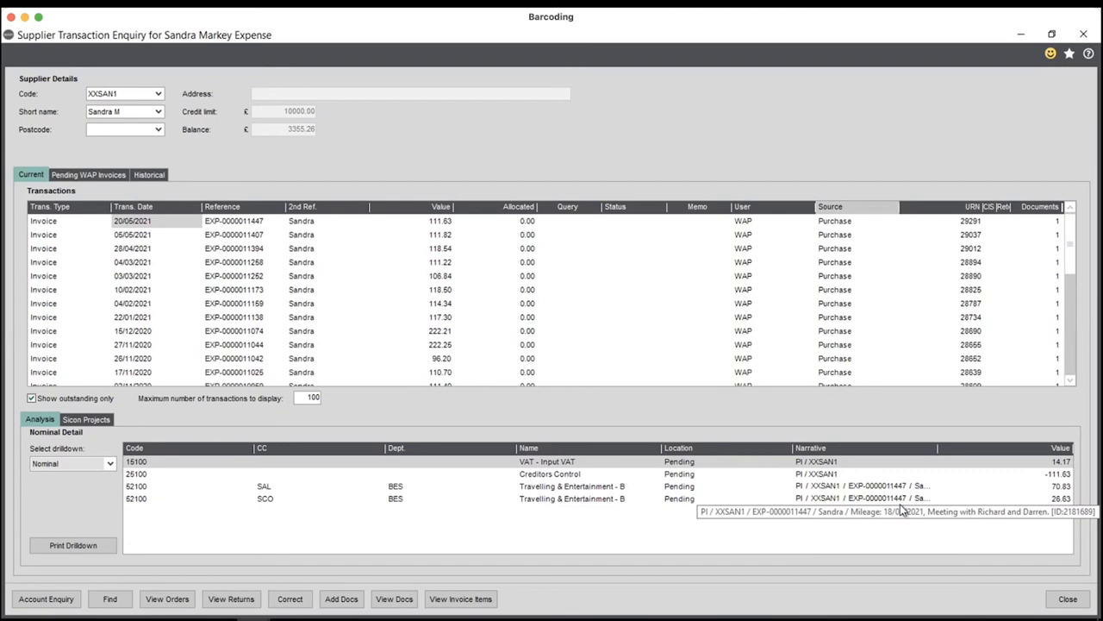
pyautogui.click(1076, 599)
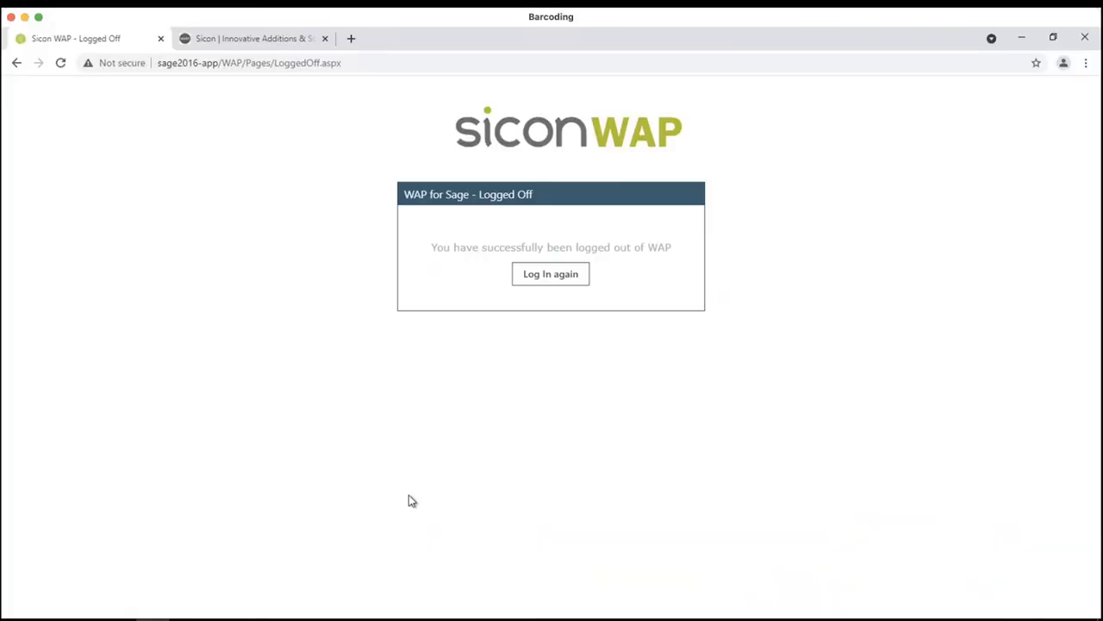
# - Sign back into WAP with the claimant's username and password to reach the dashboard
pyautogui.click(575, 278)
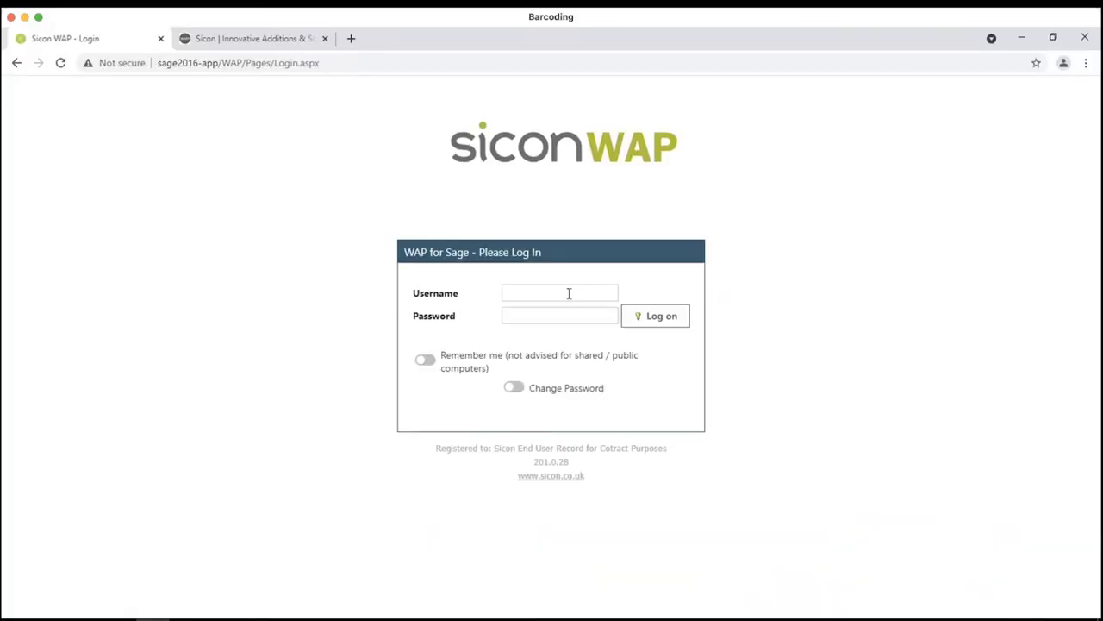
pyautogui.click(569, 294)
pyautogui.write('sandra')
pyautogui.press('Return')
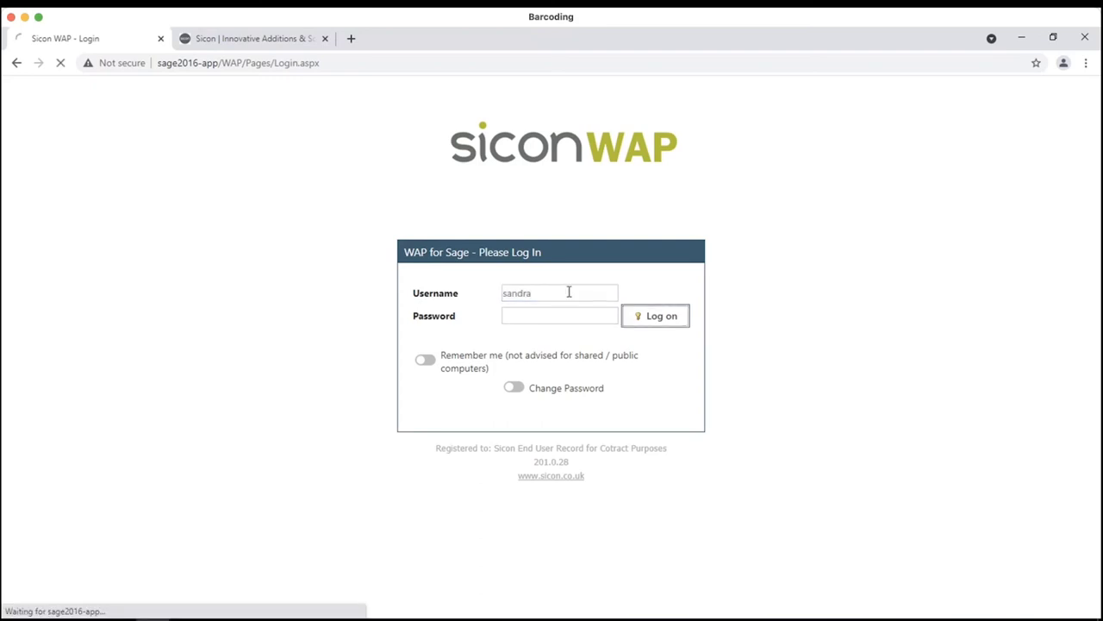
pyautogui.click(55, 112)
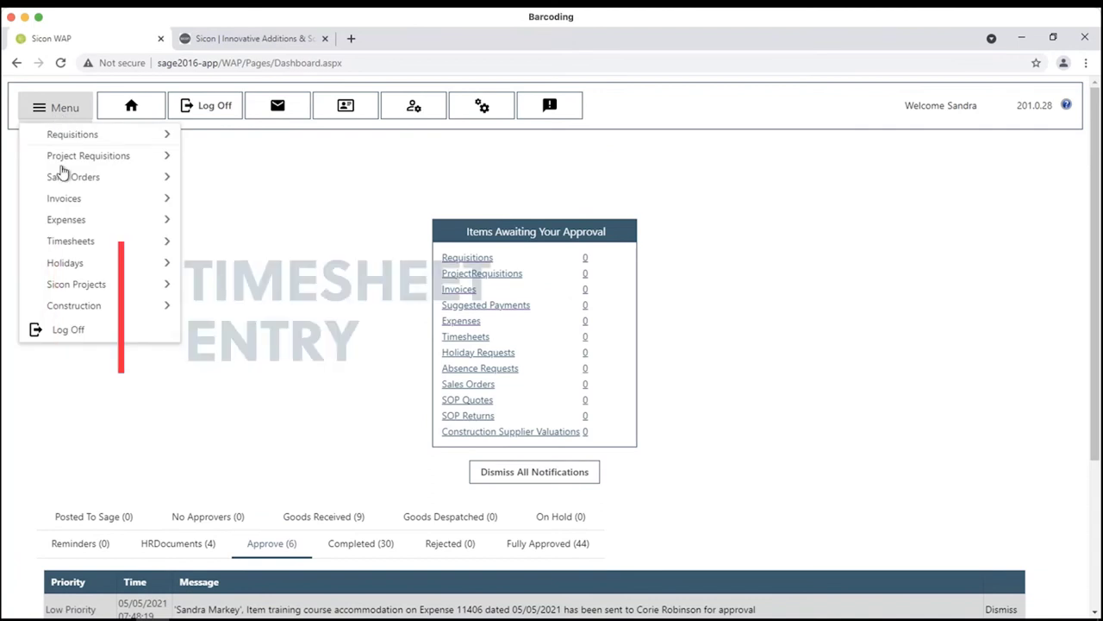
# - Open Current Timesheet and step back to timesheet 555000138 for week commencing 10/05/2021
pyautogui.moveTo(69, 243)
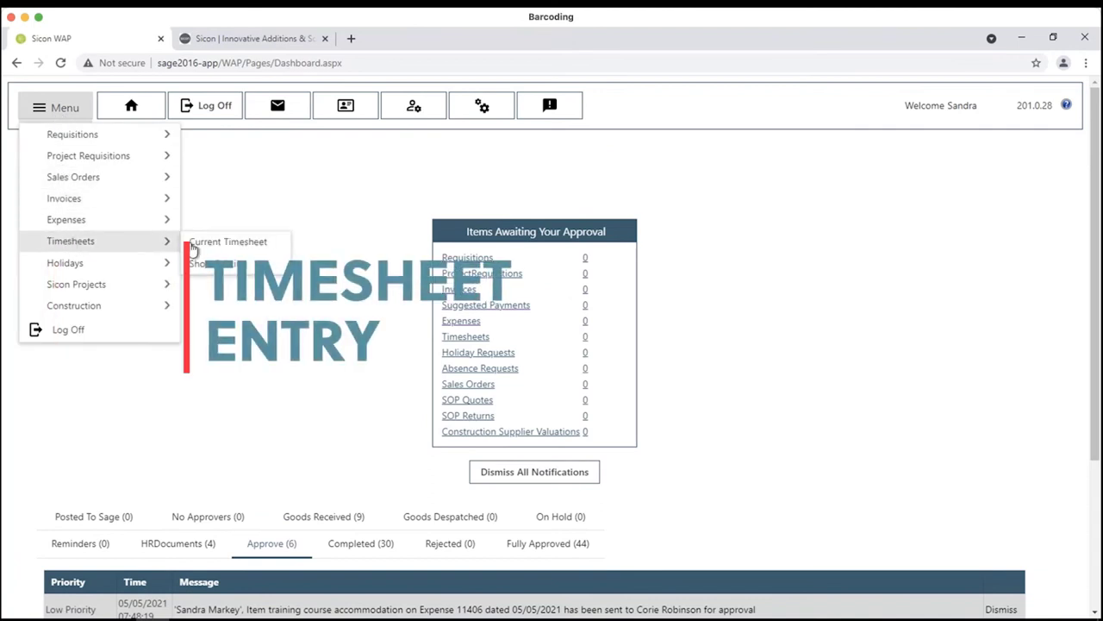
pyautogui.click(193, 245)
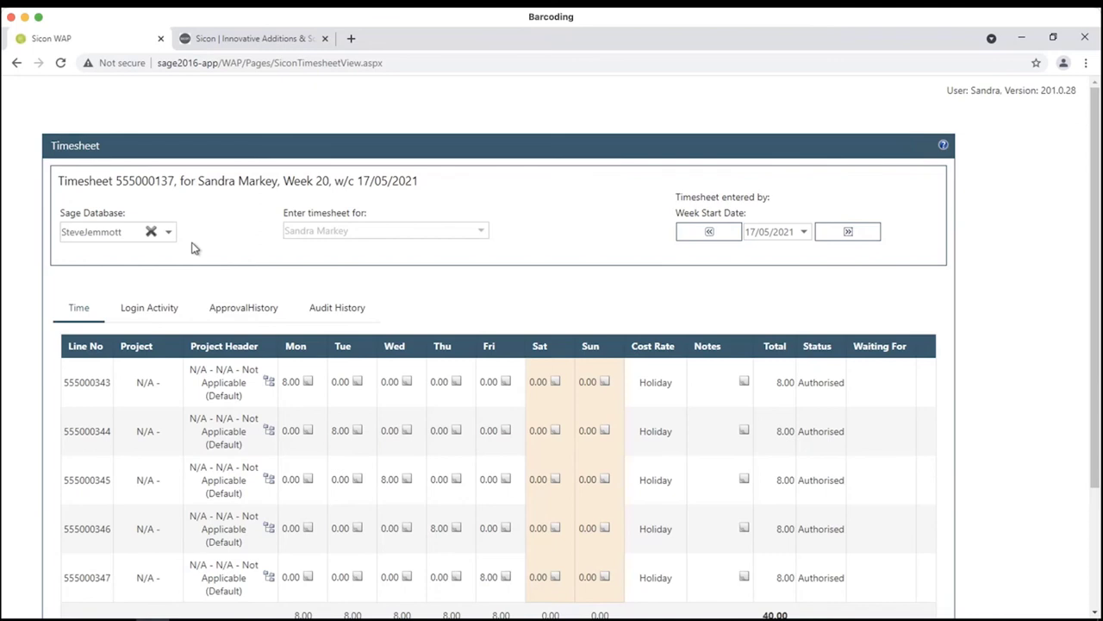
pyautogui.scroll(-3, 498, 457)
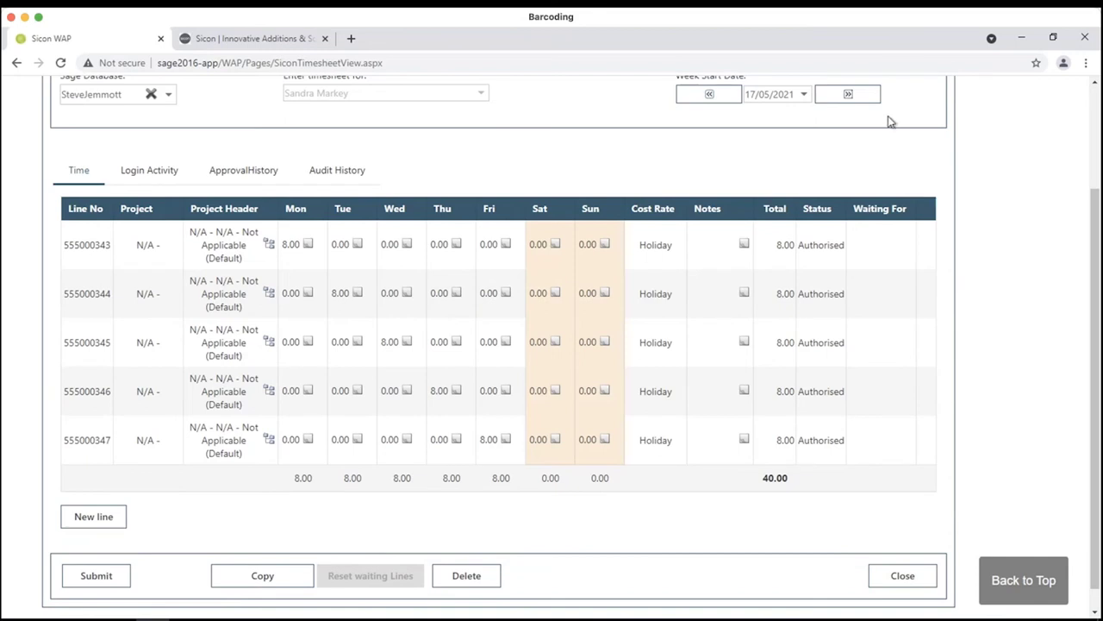
pyautogui.click(704, 97)
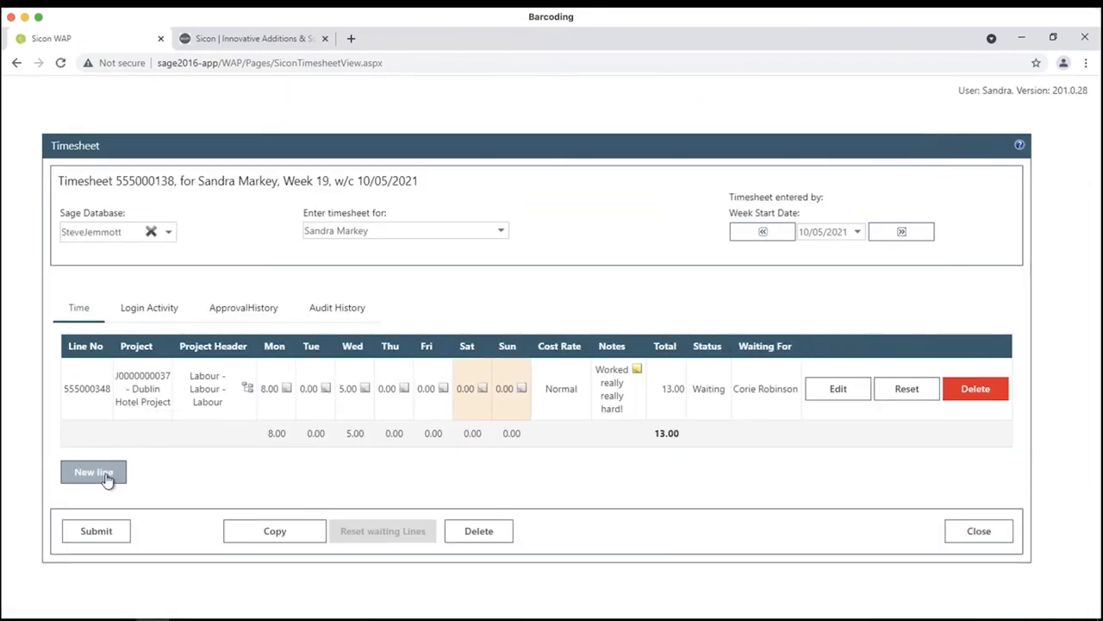
# - Add a blank line to timesheet 555000138, open its row editor at Monday's hours, then cancel it
pyautogui.click(104, 476)
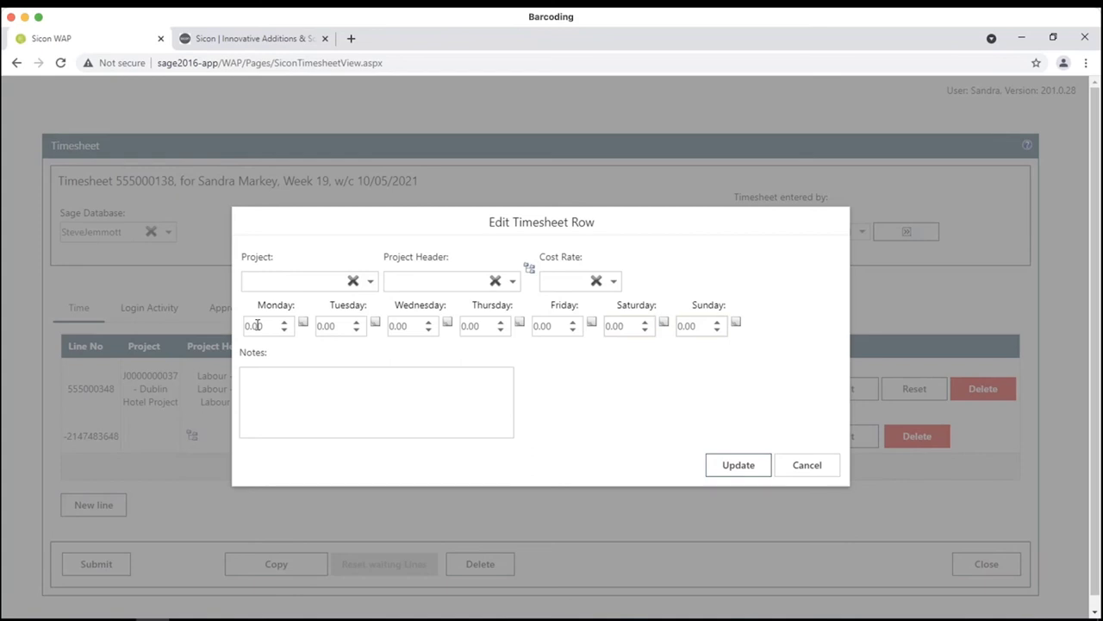
pyautogui.click(257, 325)
pyautogui.click(800, 473)
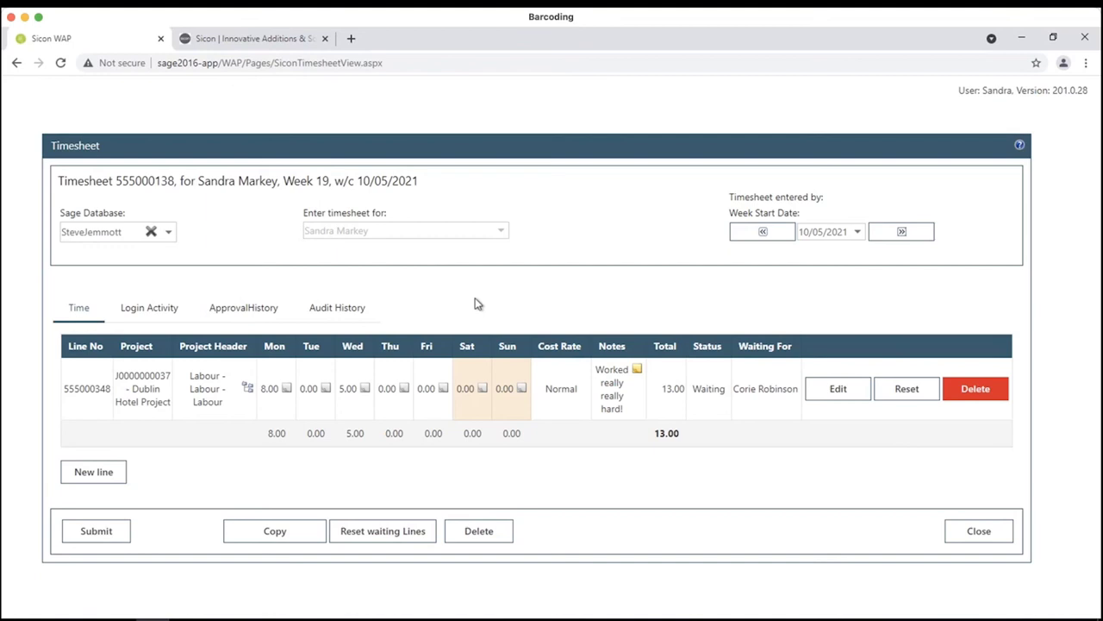
# - Close timesheet 555000138, leaving only the 13.00-hour Dublin Hotel Project line
pyautogui.click(978, 531)
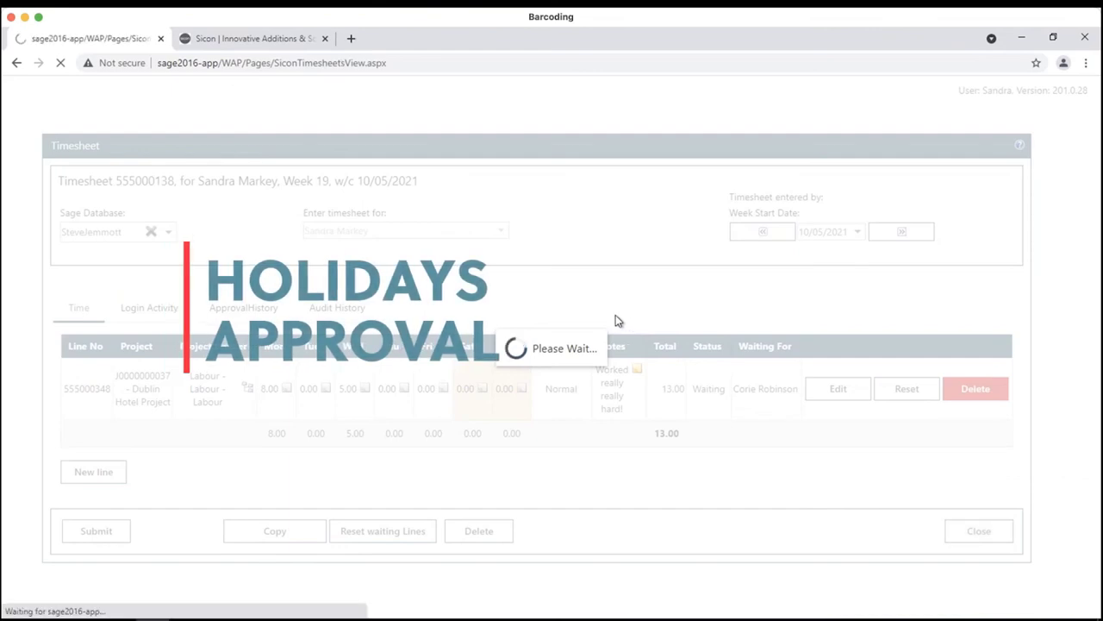
# - Start a new holiday request from the main menu and view the entitlement summary
pyautogui.click(47, 111)
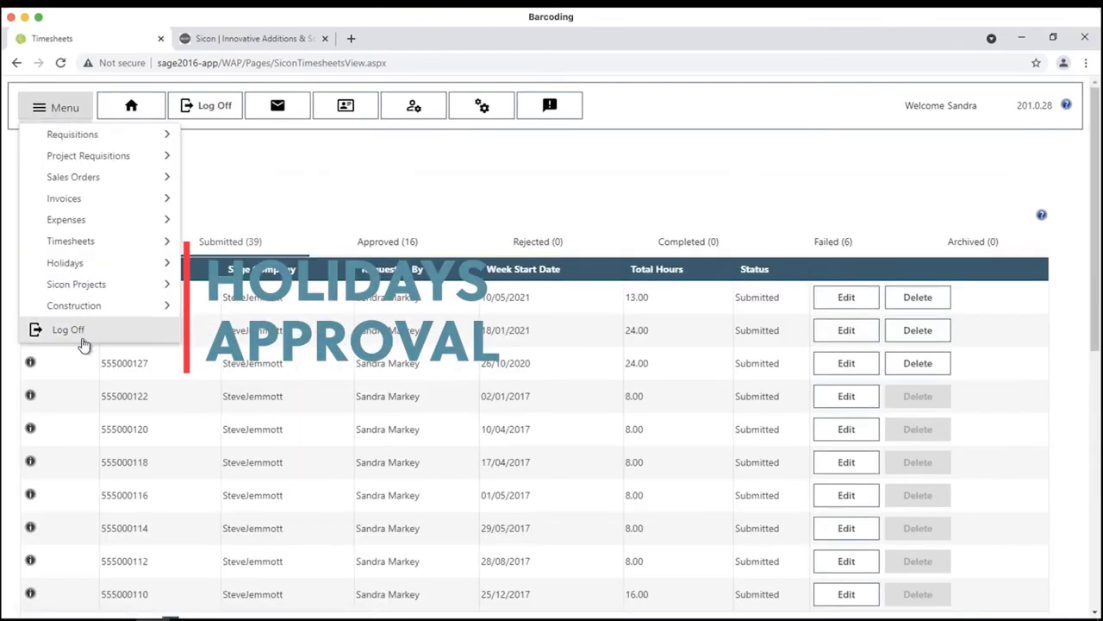
pyautogui.moveTo(158, 263)
pyautogui.click(213, 263)
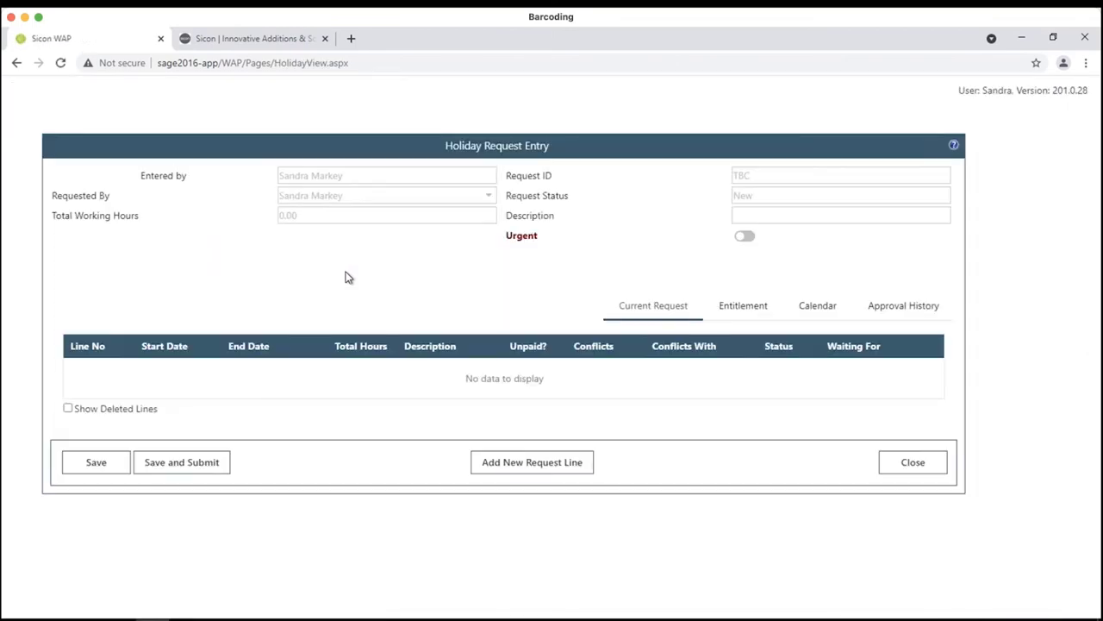
pyautogui.click(757, 310)
pyautogui.scroll(-2, 470, 472)
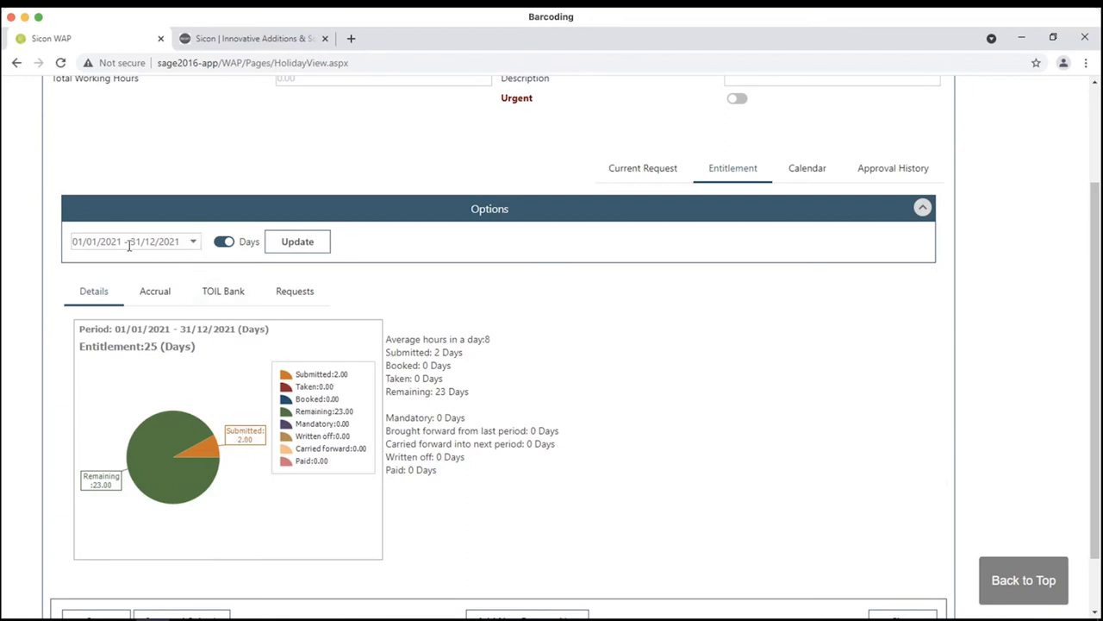
# - Review the holiday accrual chart, TOIL bank balance, request list and entitlement pie chart
pyautogui.click(148, 293)
pyautogui.moveTo(229, 453)
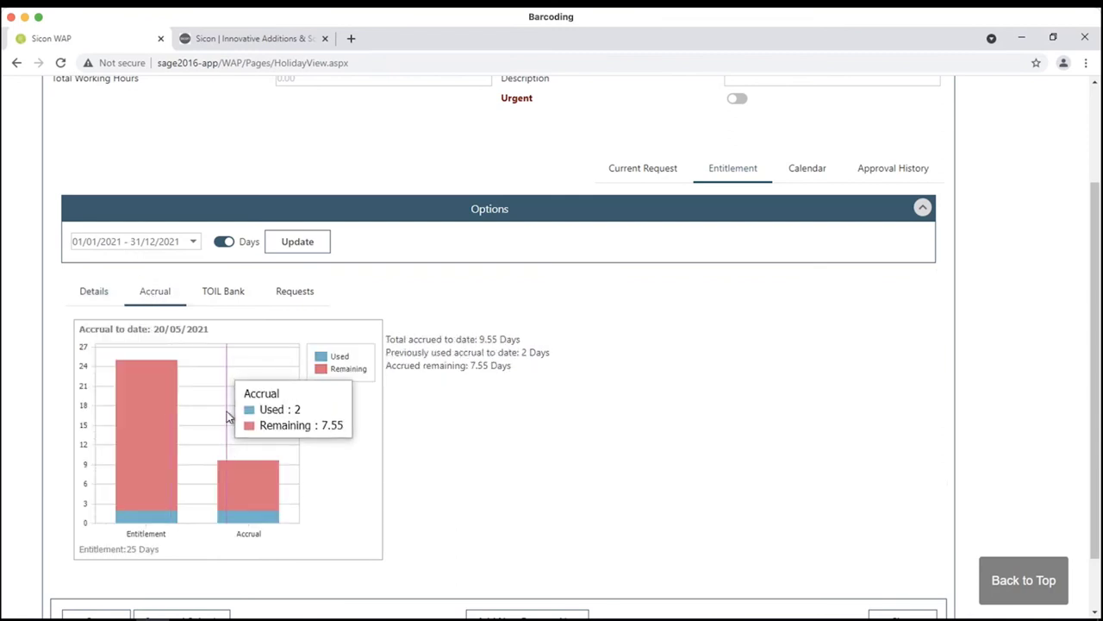
pyautogui.click(225, 295)
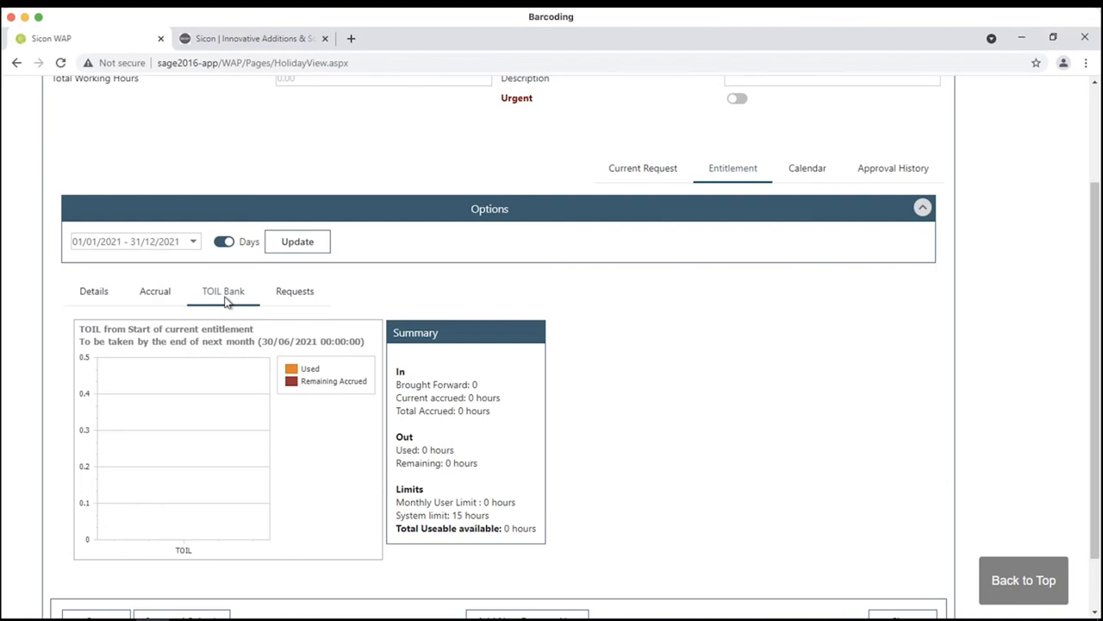
pyautogui.click(293, 291)
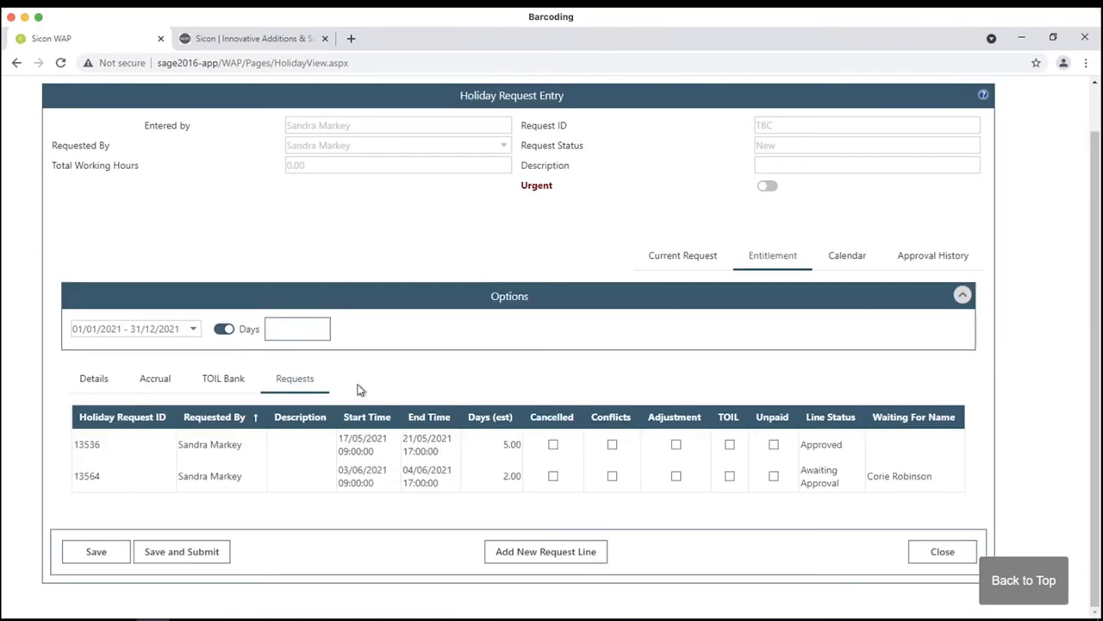
pyautogui.click(117, 386)
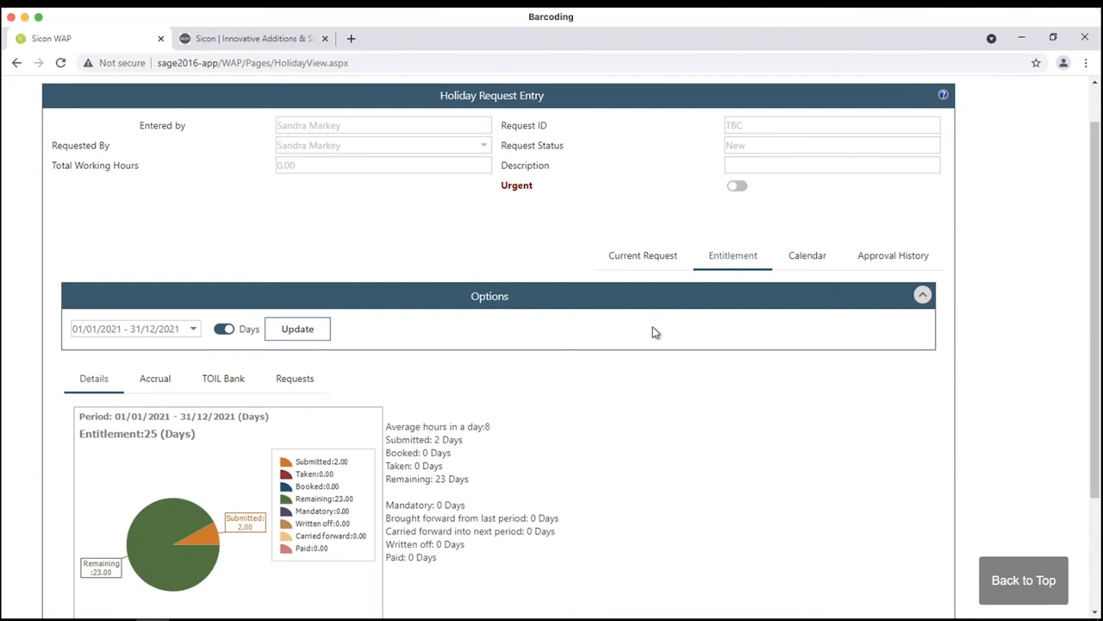
# - Browse the month holiday calendar, then return to the current request's empty line list
pyautogui.click(821, 259)
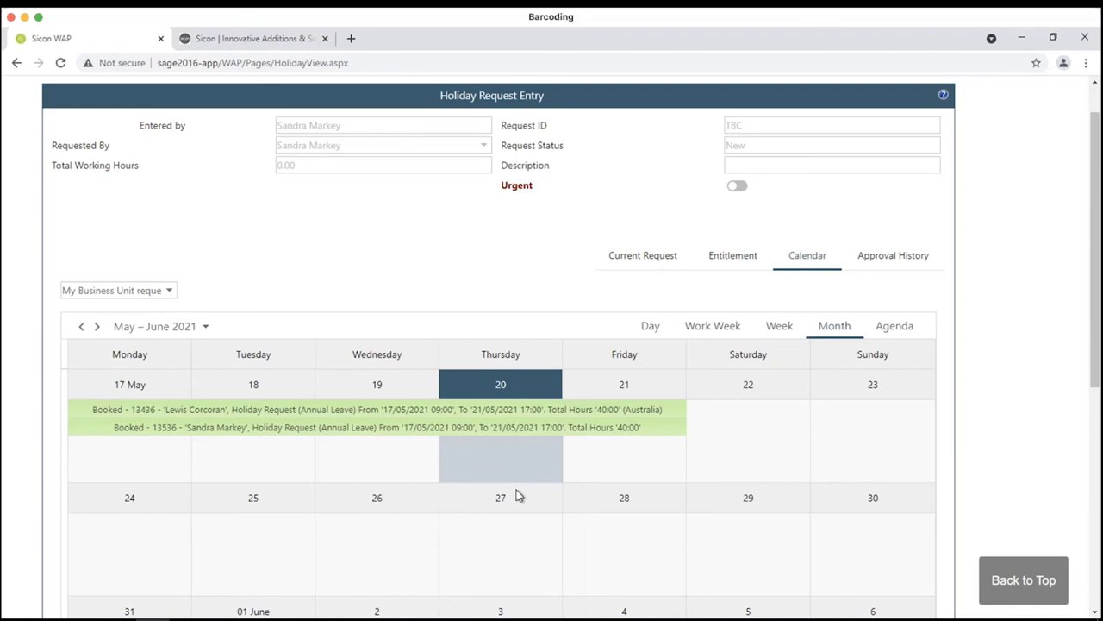
pyautogui.scroll(-2, 517, 495)
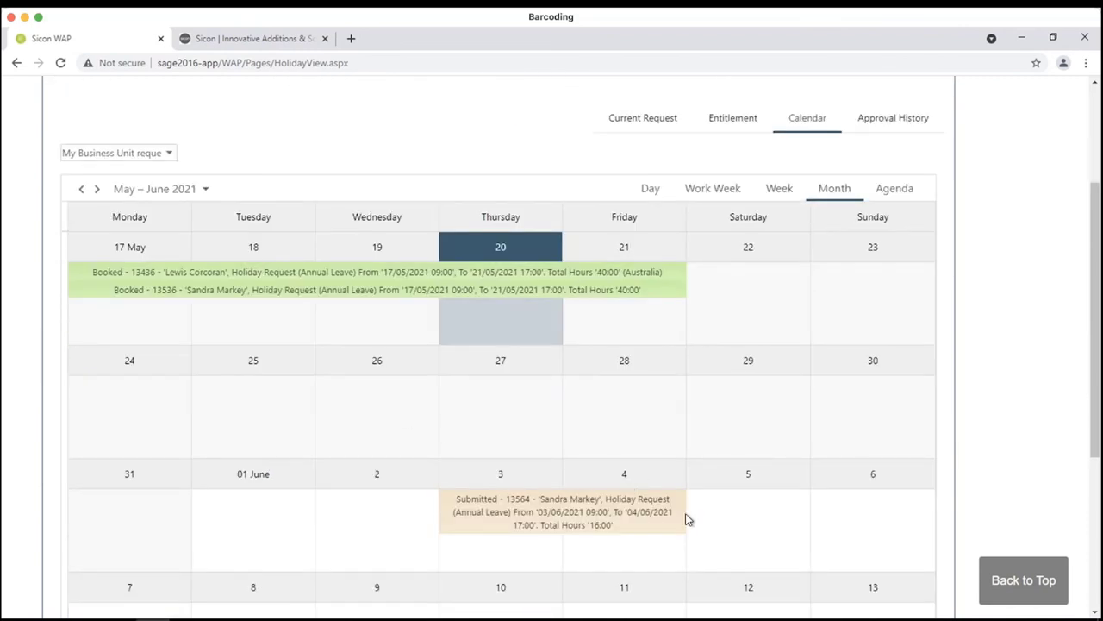
pyautogui.scroll(1, 532, 455)
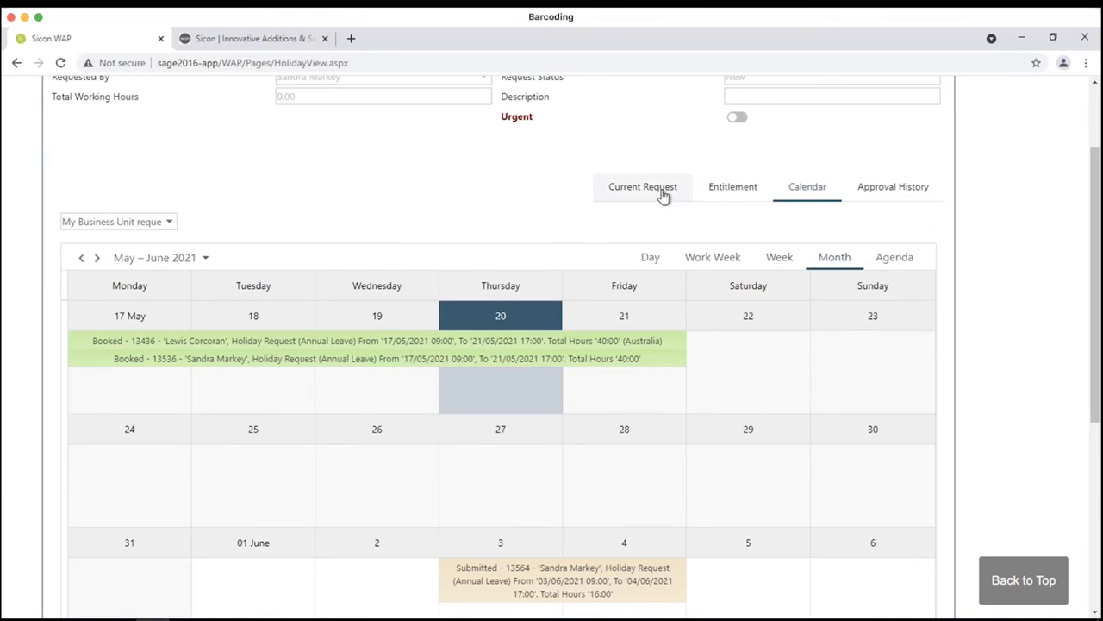
pyautogui.click(664, 197)
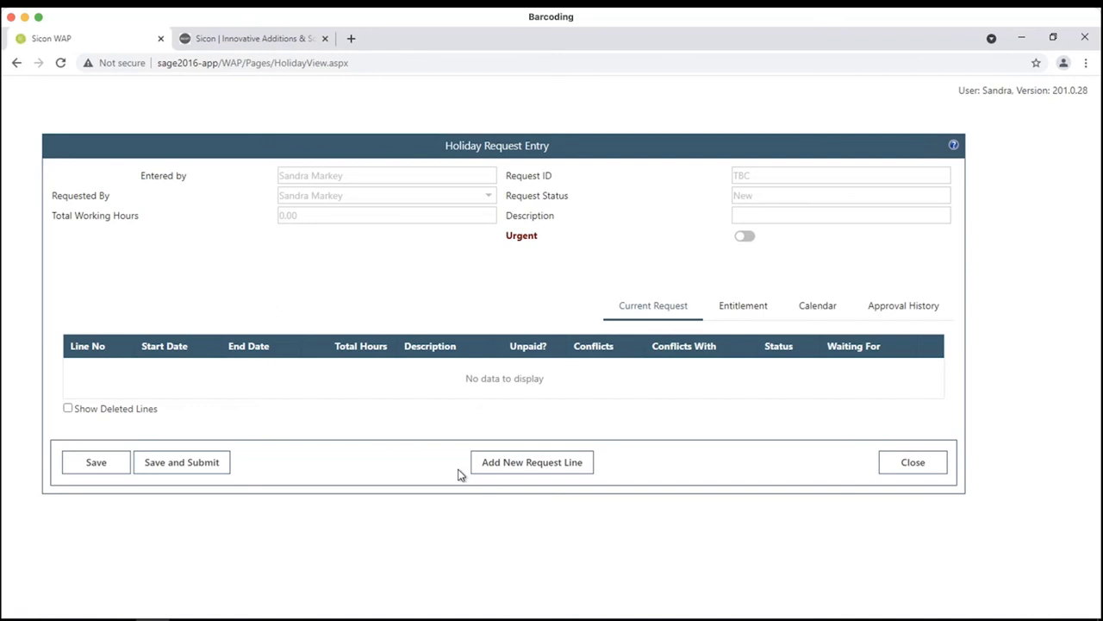
# - Close the empty holiday request to show Existing Holiday Requests, then check the main menu
pyautogui.click(897, 470)
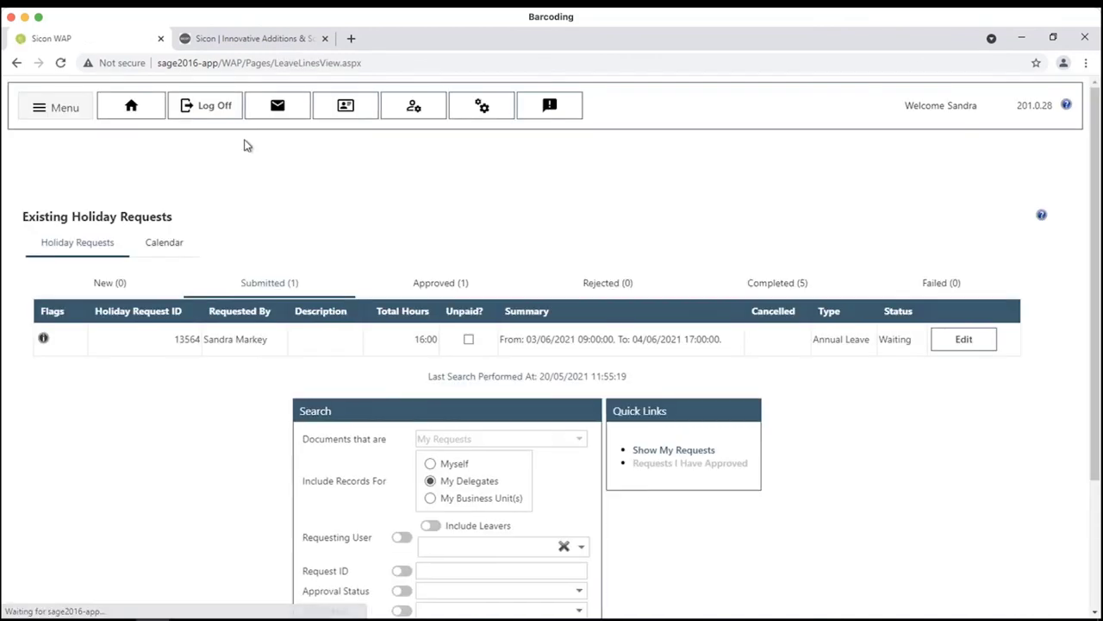
pyautogui.click(84, 118)
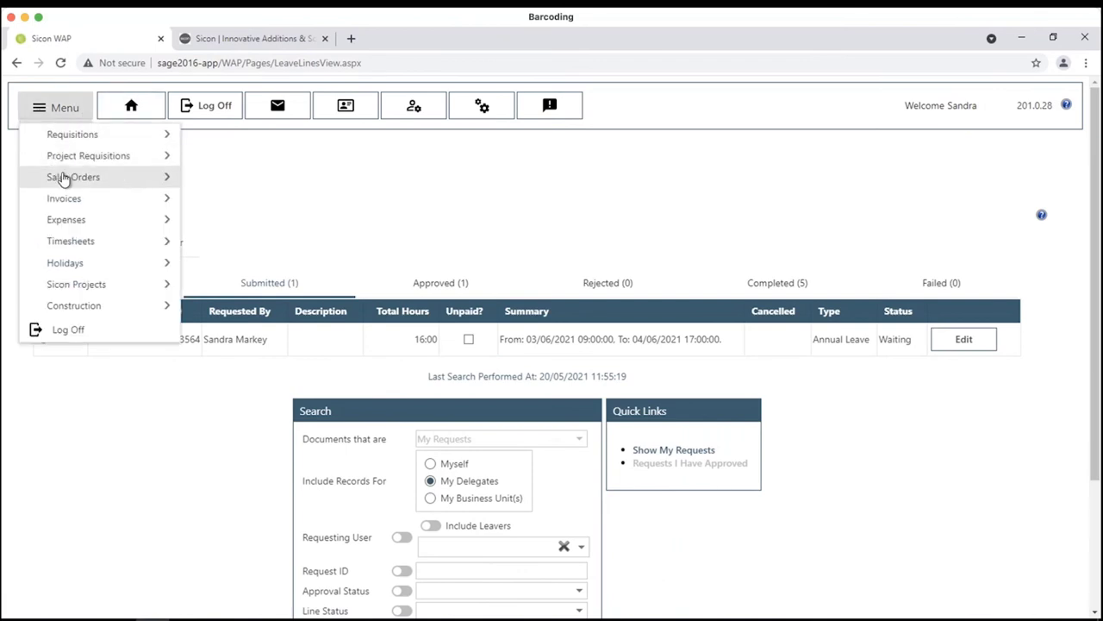
pyautogui.moveTo(63, 178)
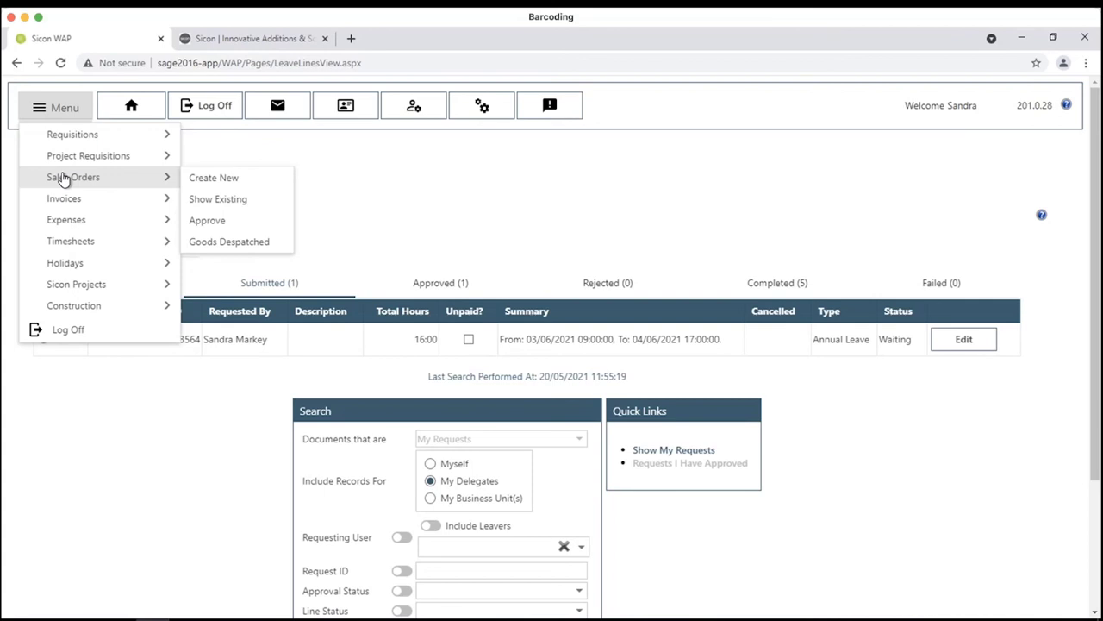
# - Enter the HR pages by confirming the password and scroll through the HR summary
pyautogui.click(344, 112)
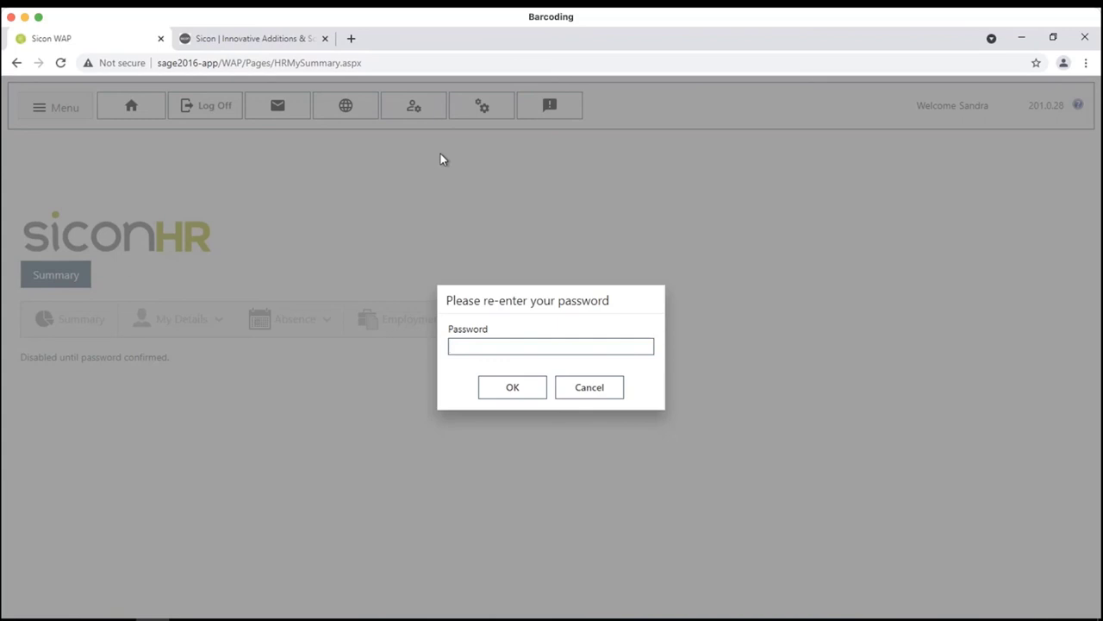
pyautogui.click(536, 388)
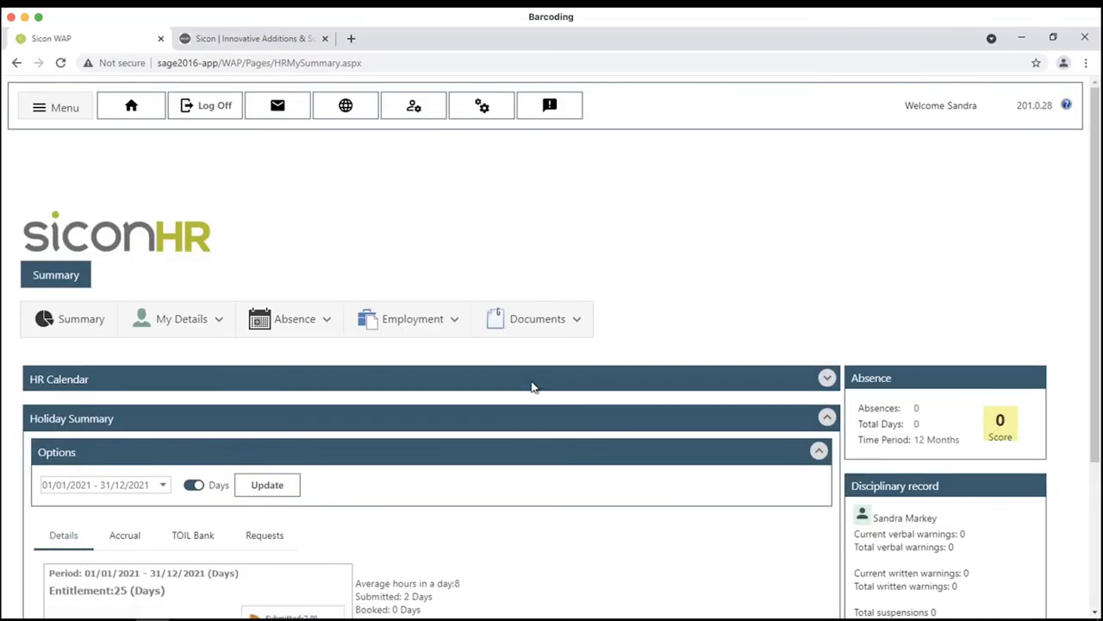
pyautogui.scroll(-2, 558, 271)
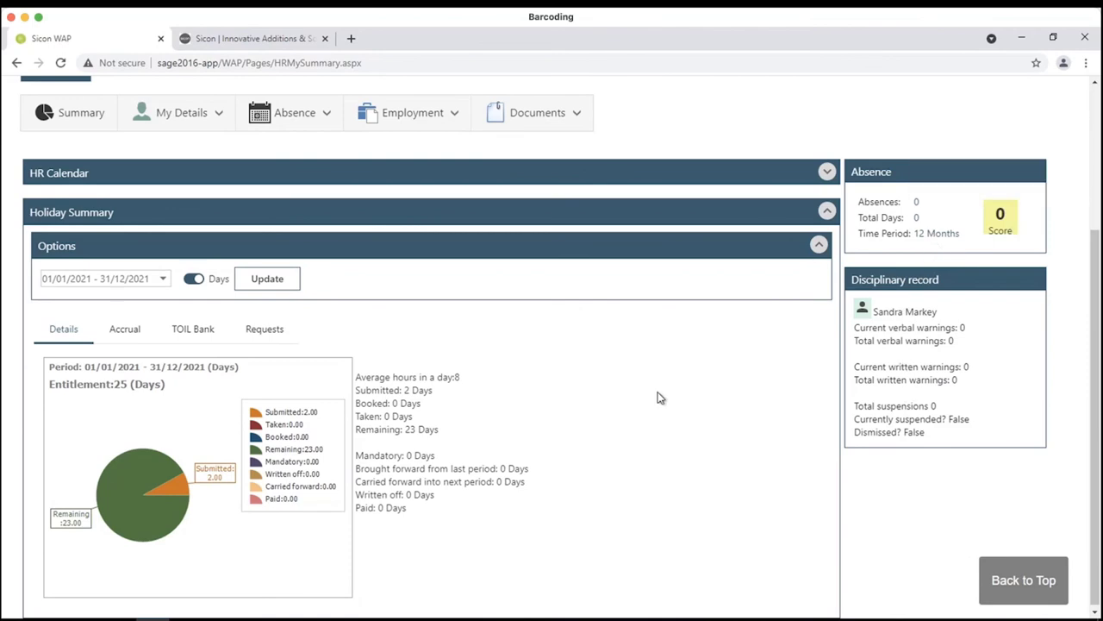
pyautogui.scroll(1, 660, 400)
pyautogui.scroll(2, 660, 401)
# - Browse the My Details, Absence and Employment menus and view the employee's job roles
pyautogui.click(200, 325)
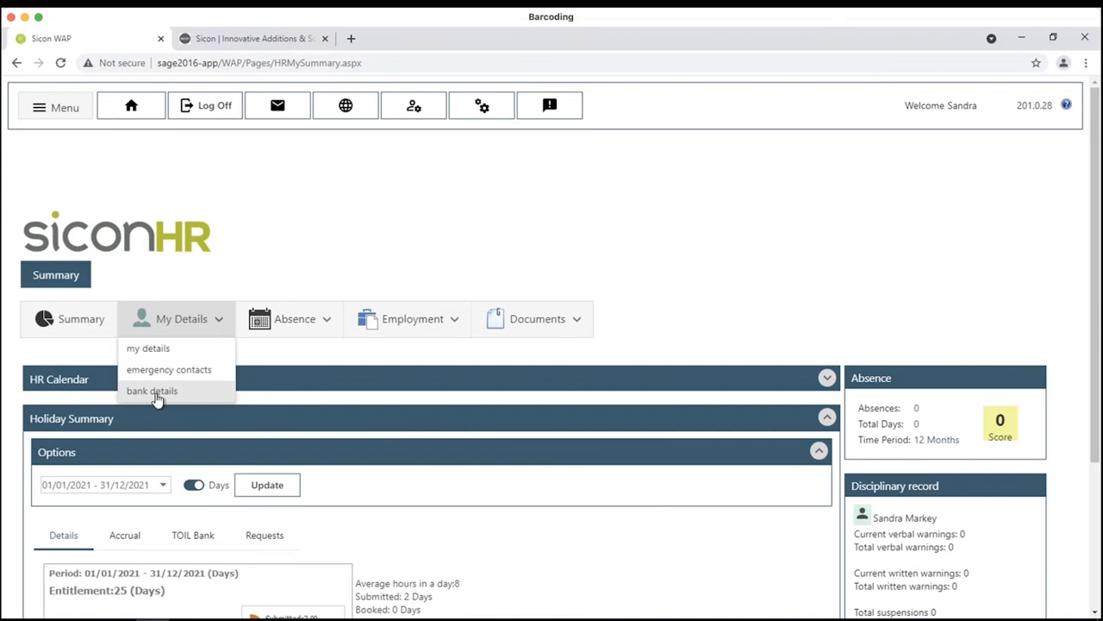
pyautogui.click(304, 327)
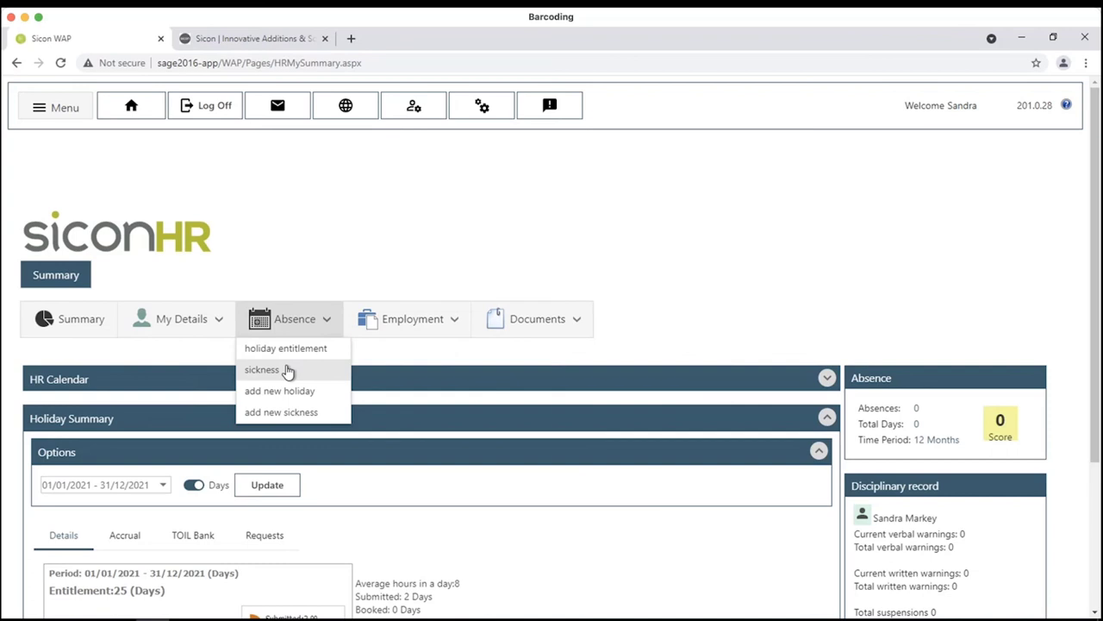
pyautogui.click(433, 336)
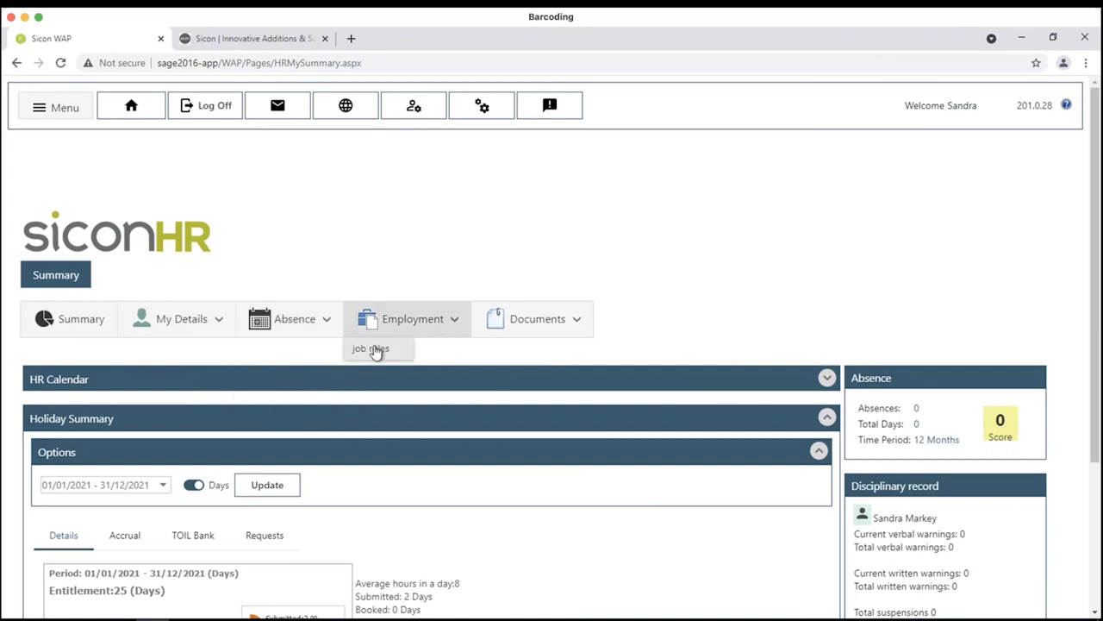
pyautogui.click(375, 350)
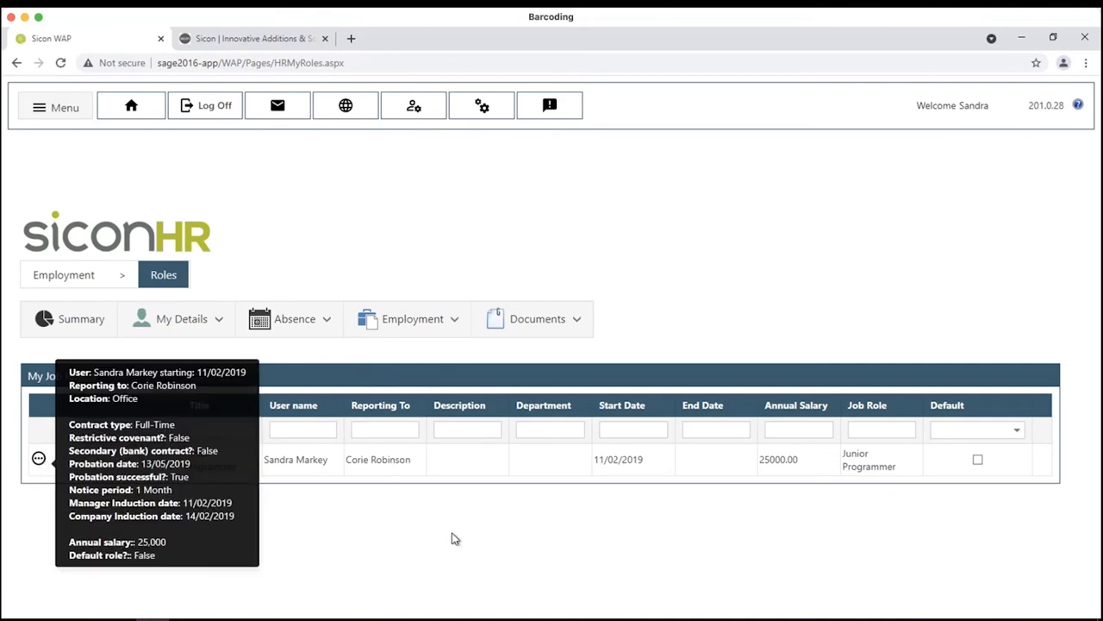
# - Open the Corporate Policy document under company policies and scroll through it
pyautogui.click(556, 338)
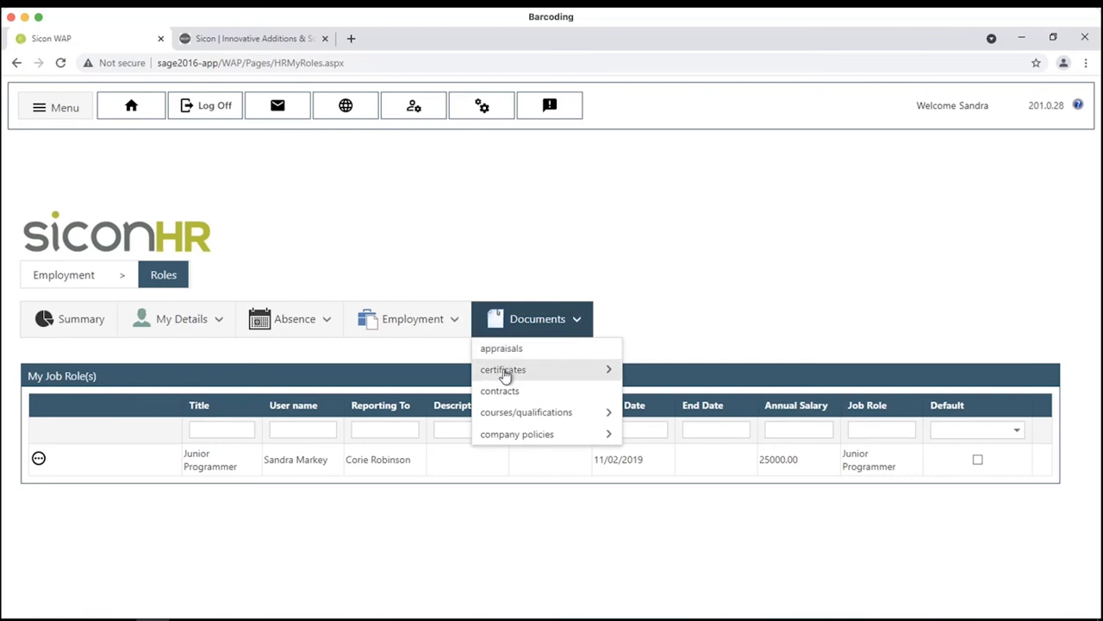
pyautogui.moveTo(505, 370)
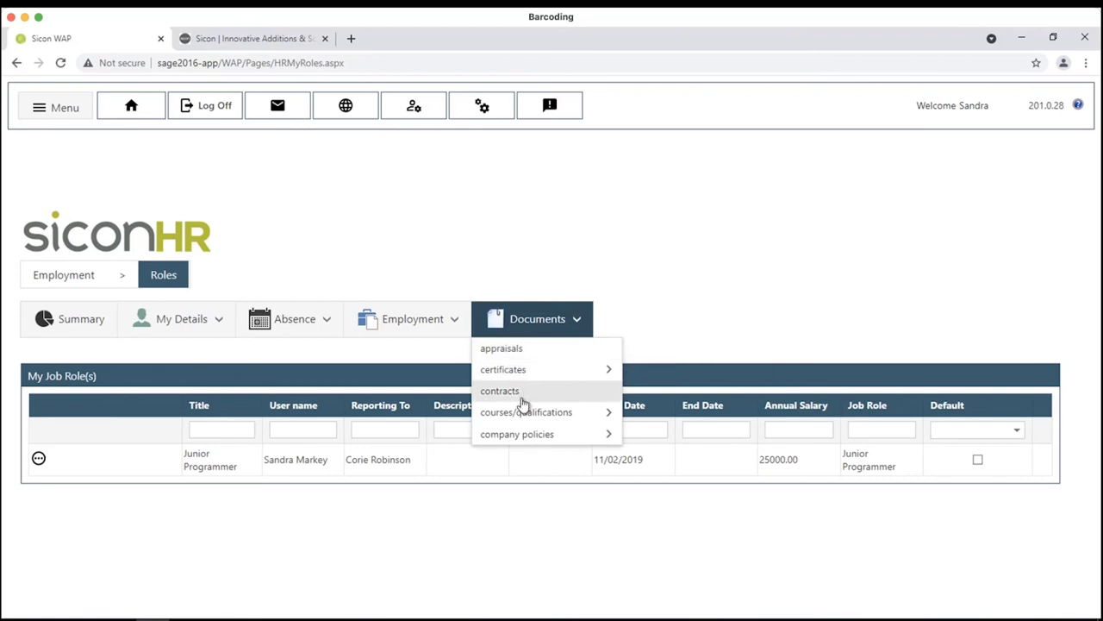
pyautogui.moveTo(517, 417)
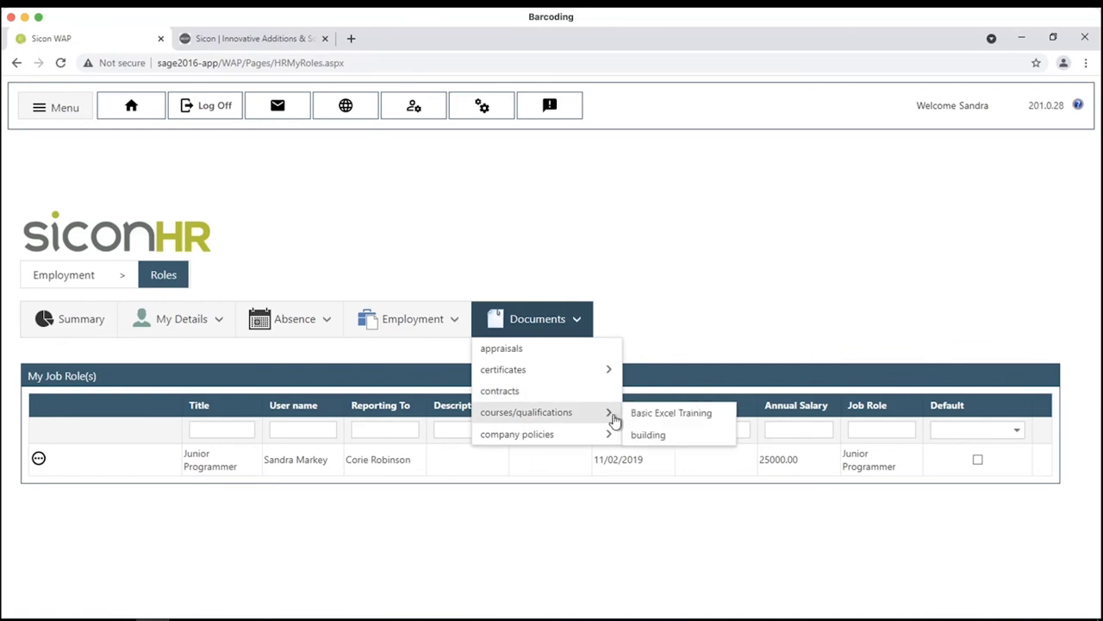
pyautogui.moveTo(537, 436)
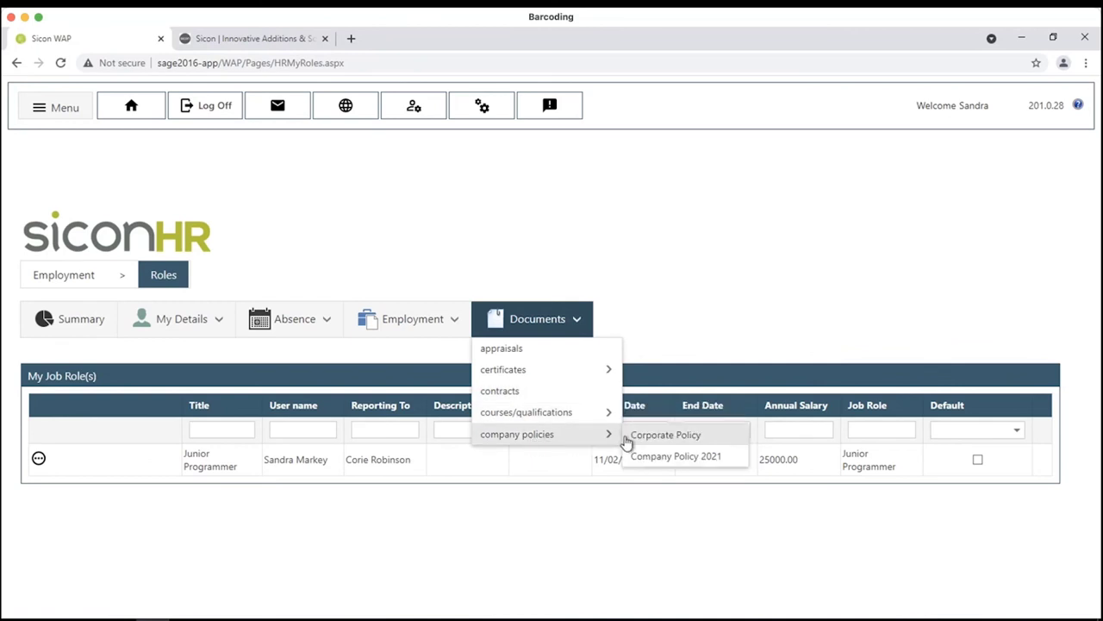
pyautogui.click(627, 437)
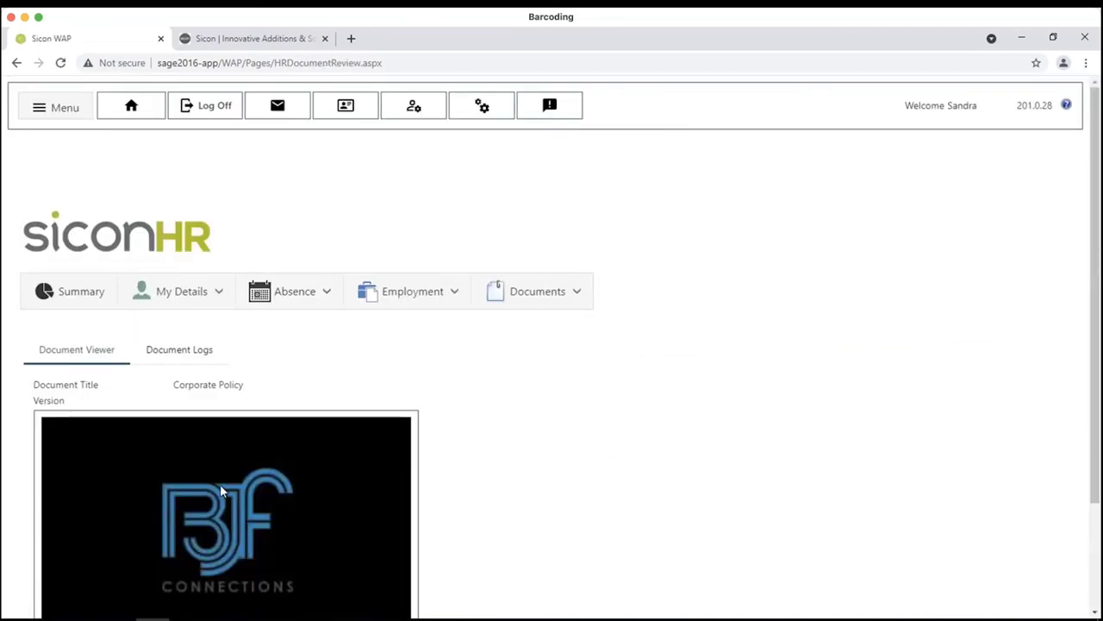
pyautogui.scroll(-3, 226, 476)
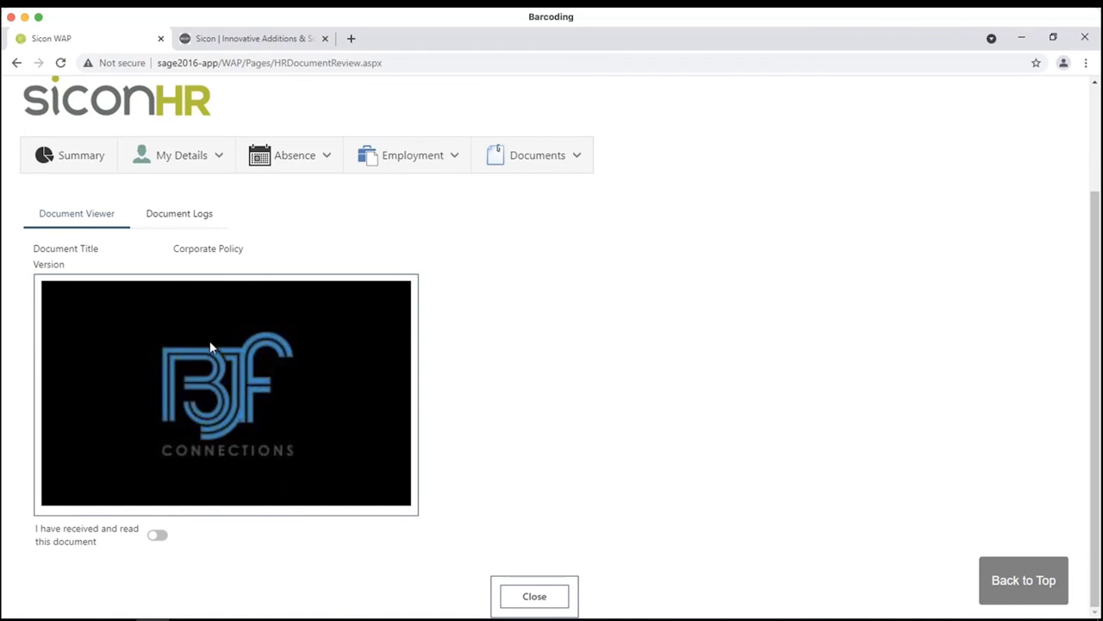
pyautogui.scroll(3, 515, 278)
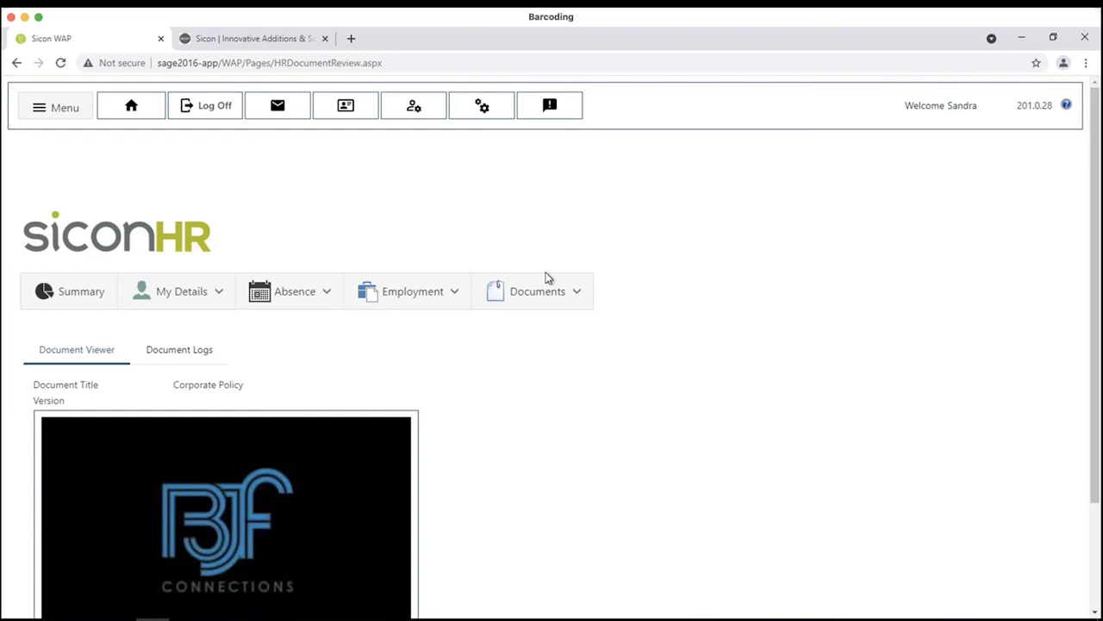
# - Log off WAP and scroll sicon.co.uk to the WAP HR, Timesheets and Expenses products
pyautogui.click(211, 108)
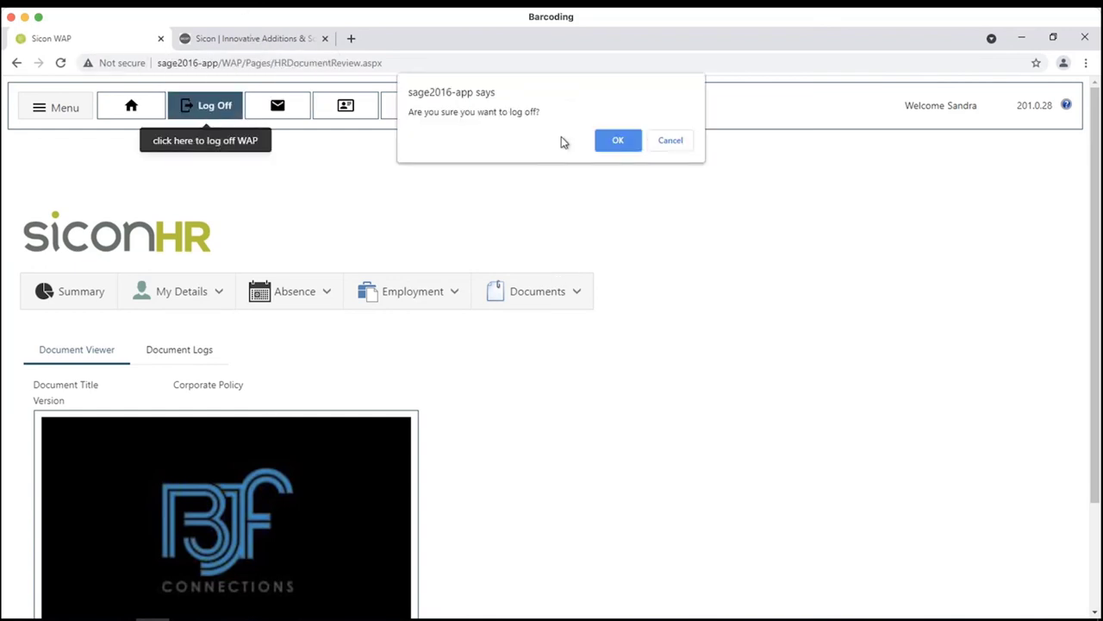
pyautogui.click(618, 141)
pyautogui.click(240, 38)
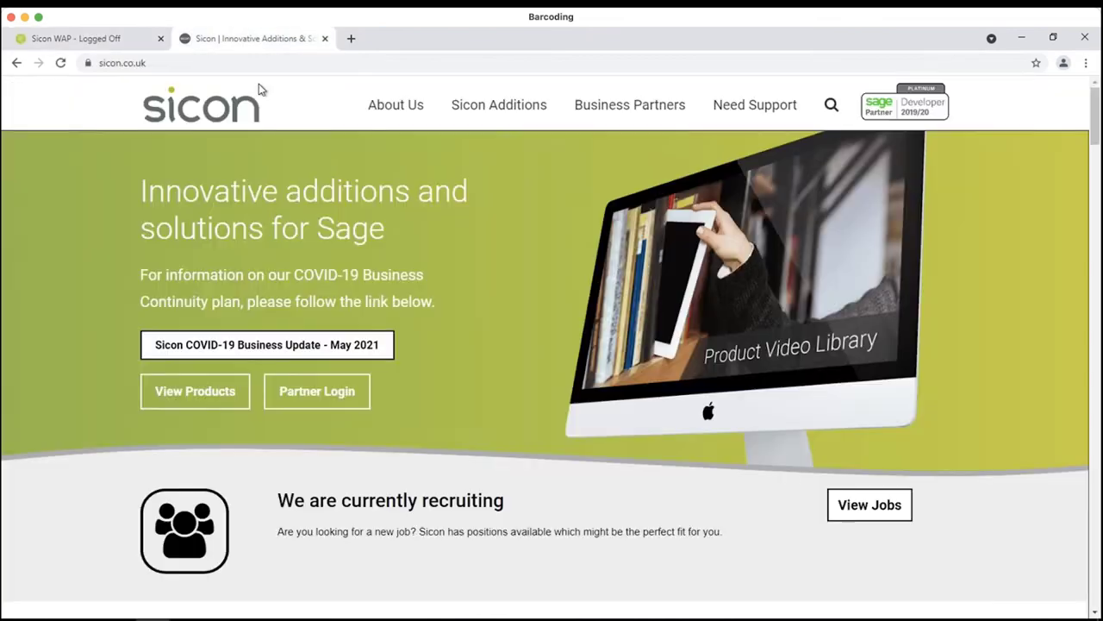
pyautogui.scroll(-15, 531, 320)
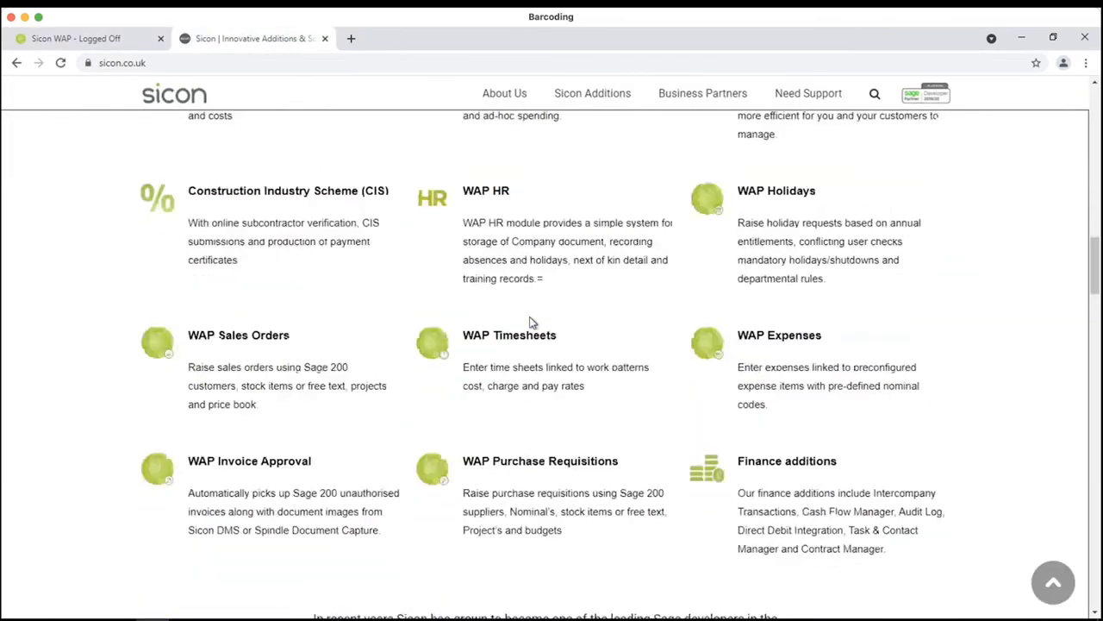